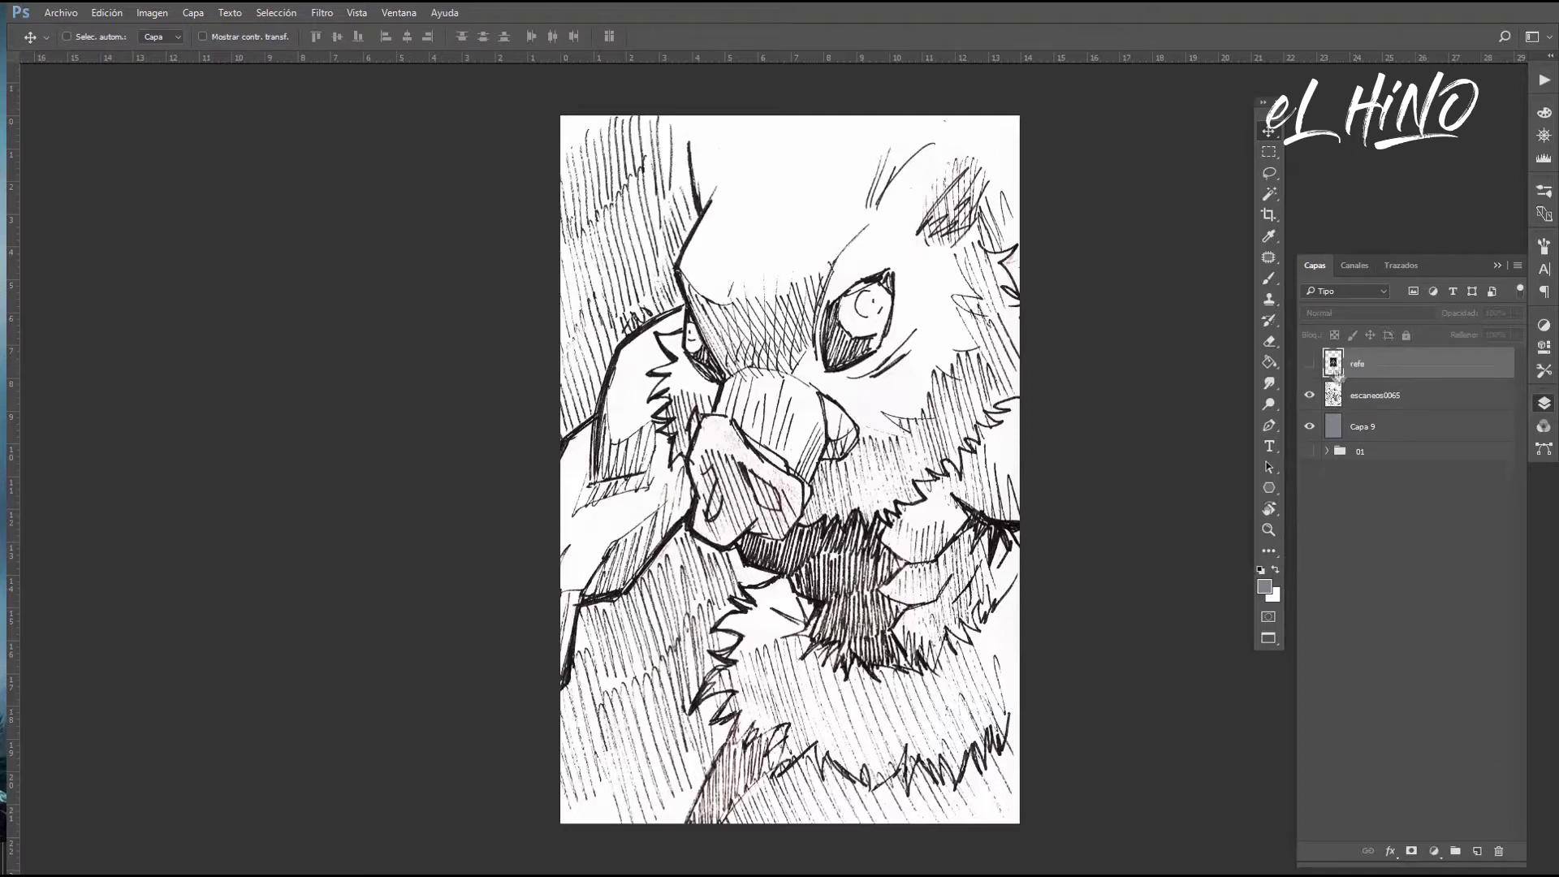
Load the scan layer's RGB channel luminosity as a selection
left_click(1368, 397)
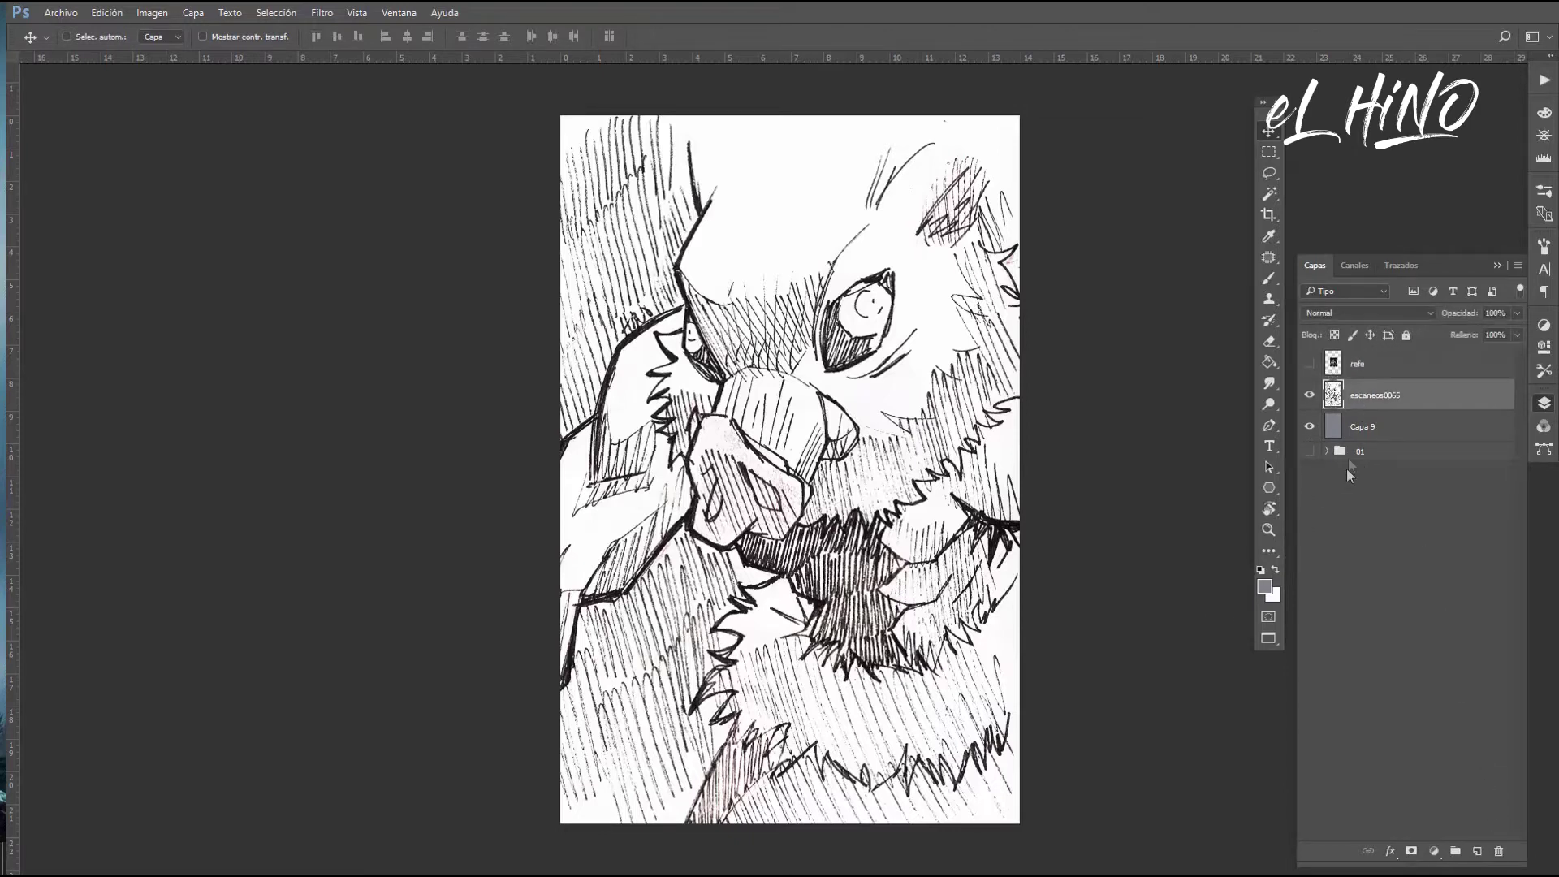
left_click(1363, 271)
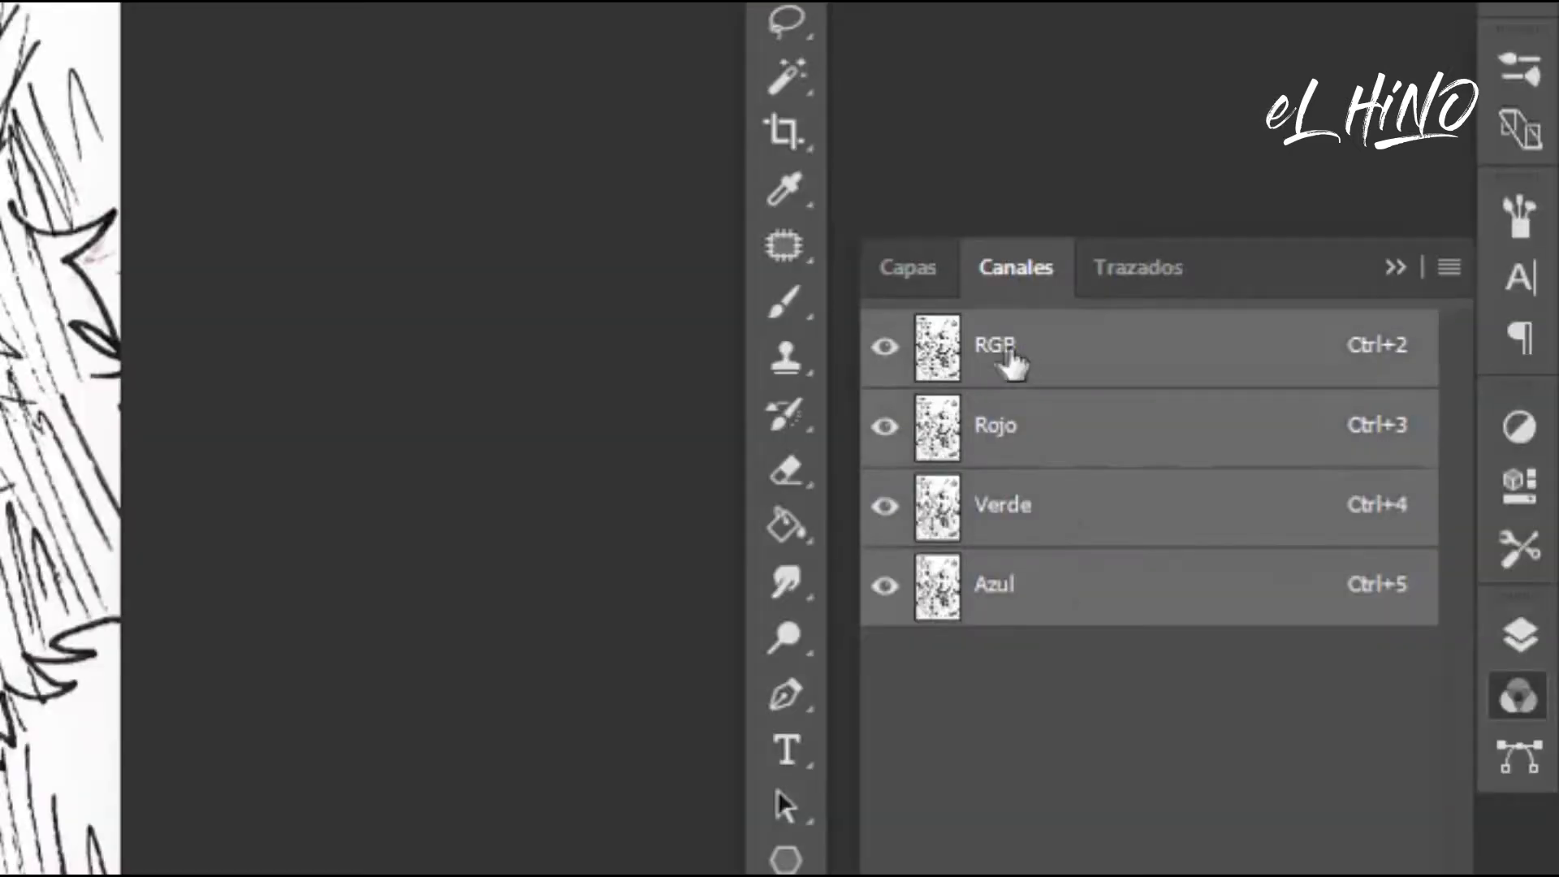
left_click_drag(1326, 297, 1327, 327)
mouse_move(950, 438)
left_mouse_down()
mouse_move(922, 783)
mouse_move(958, 374)
left_mouse_up()
Invert the selection to grab only the ink lines, and hide the original scan layer
left_click(909, 269)
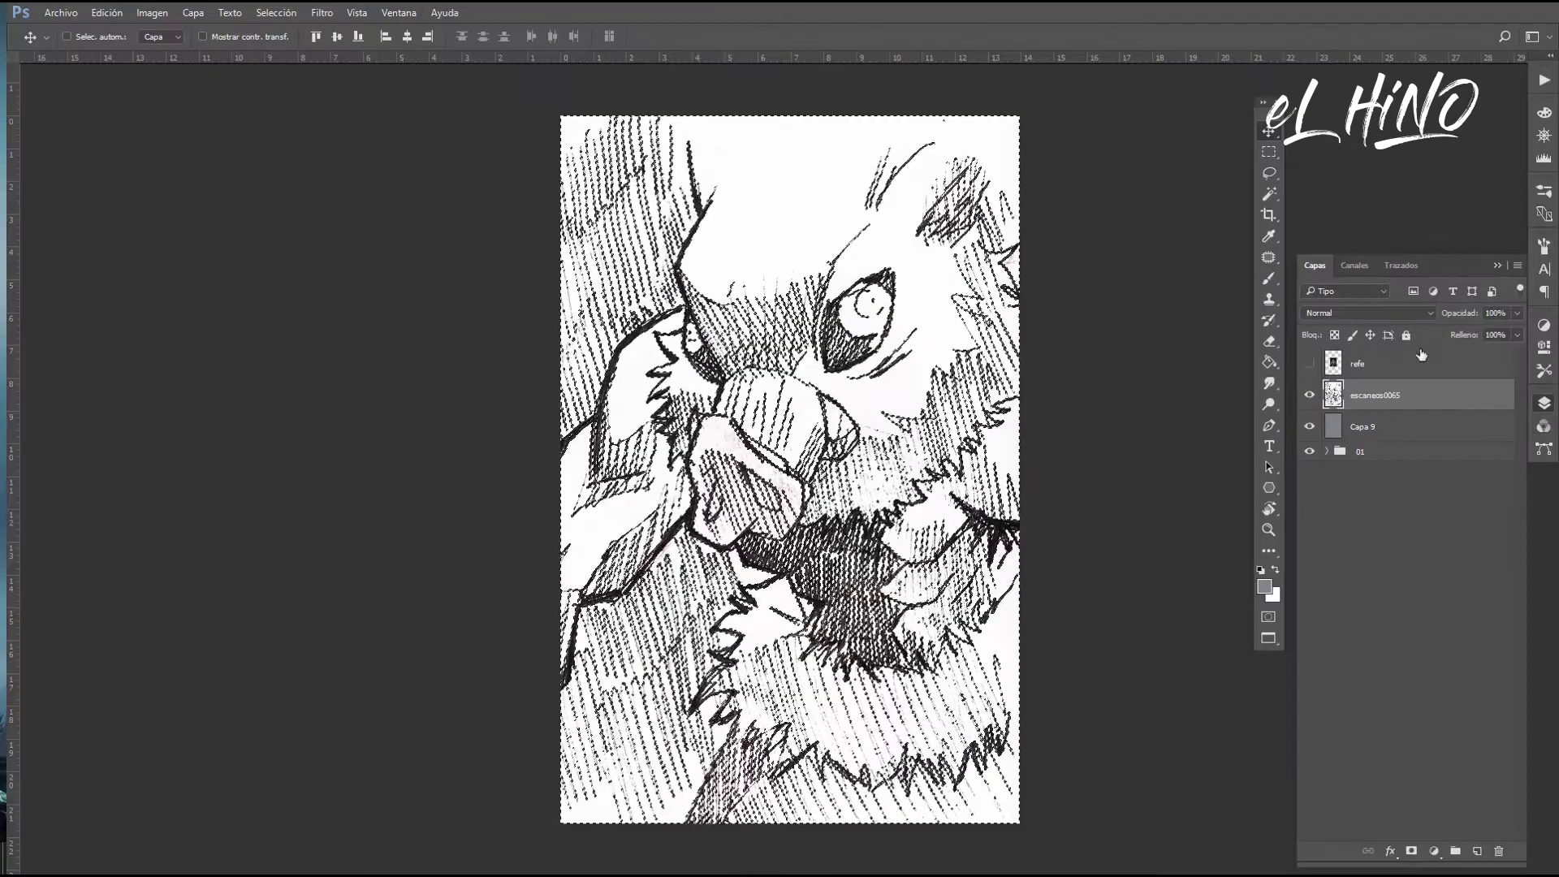
left_click(276, 12)
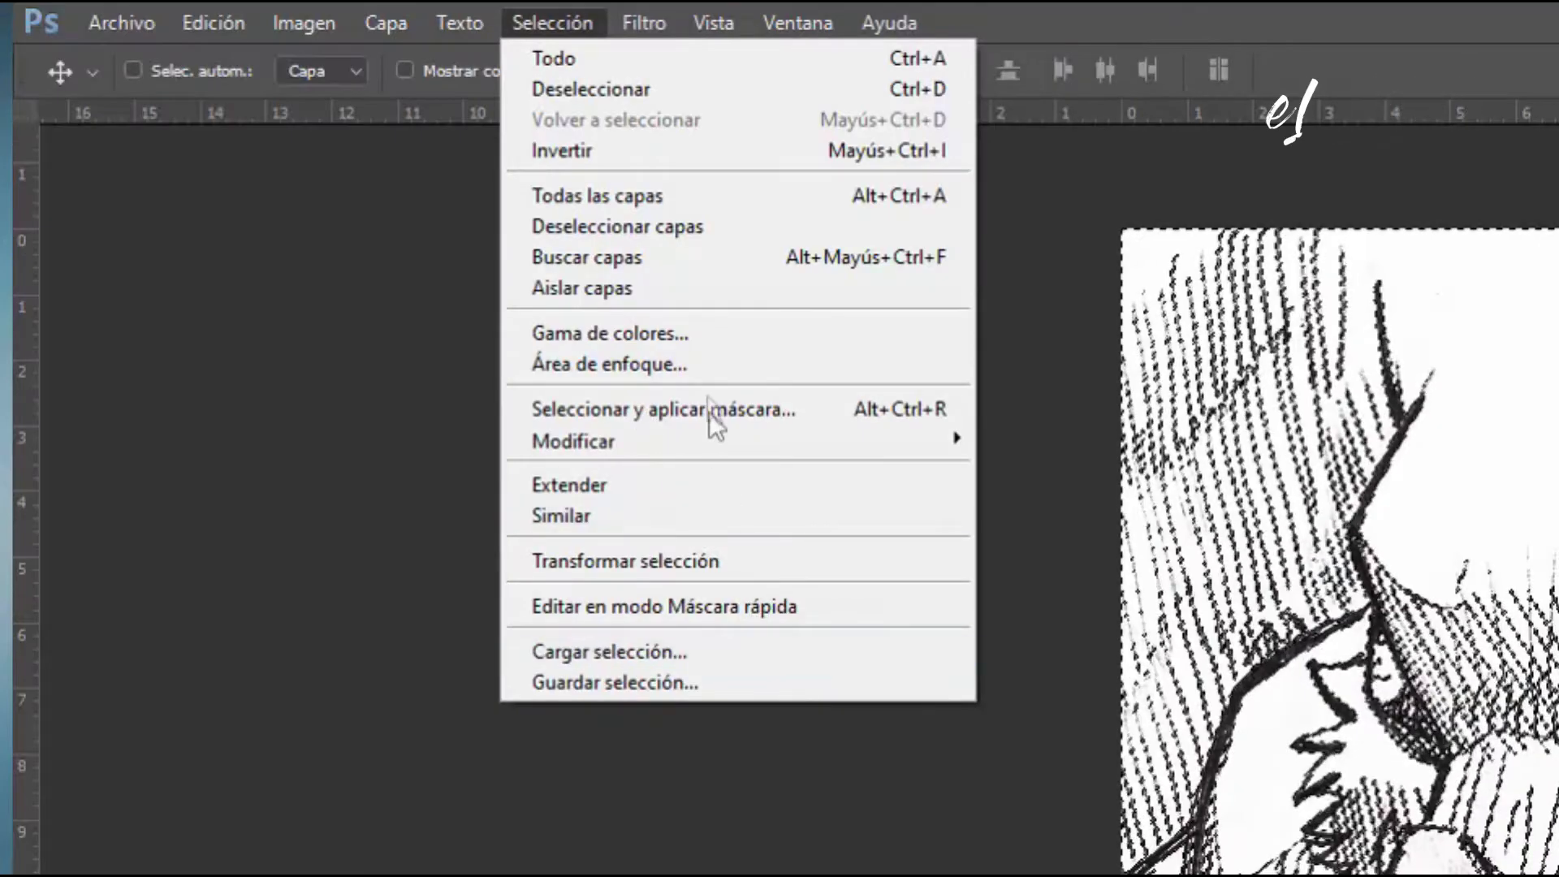
left_click(850, 150)
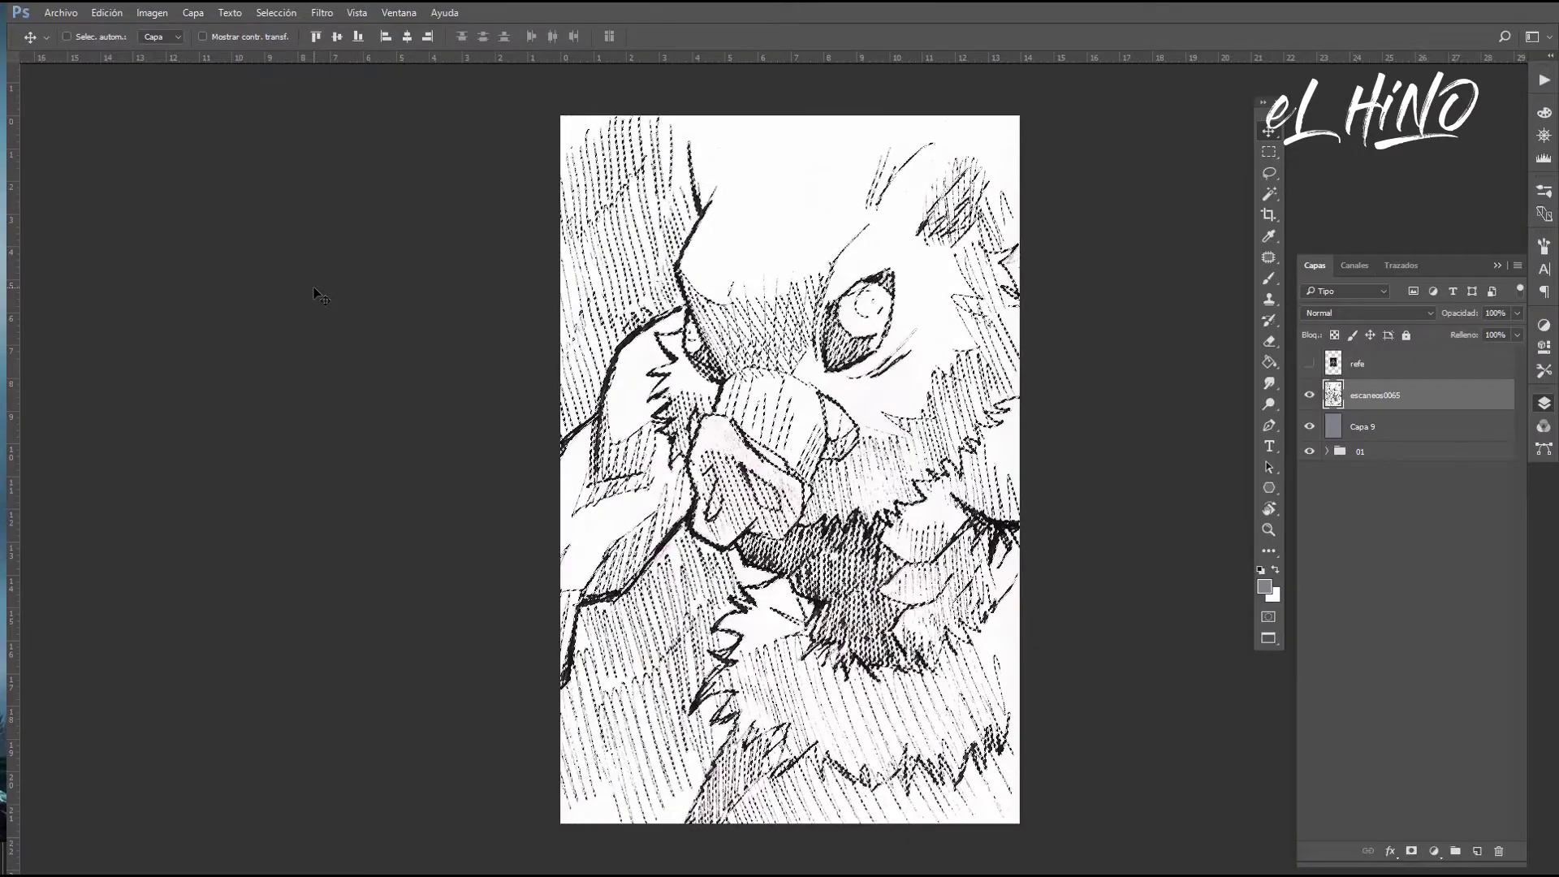
left_click(1309, 427)
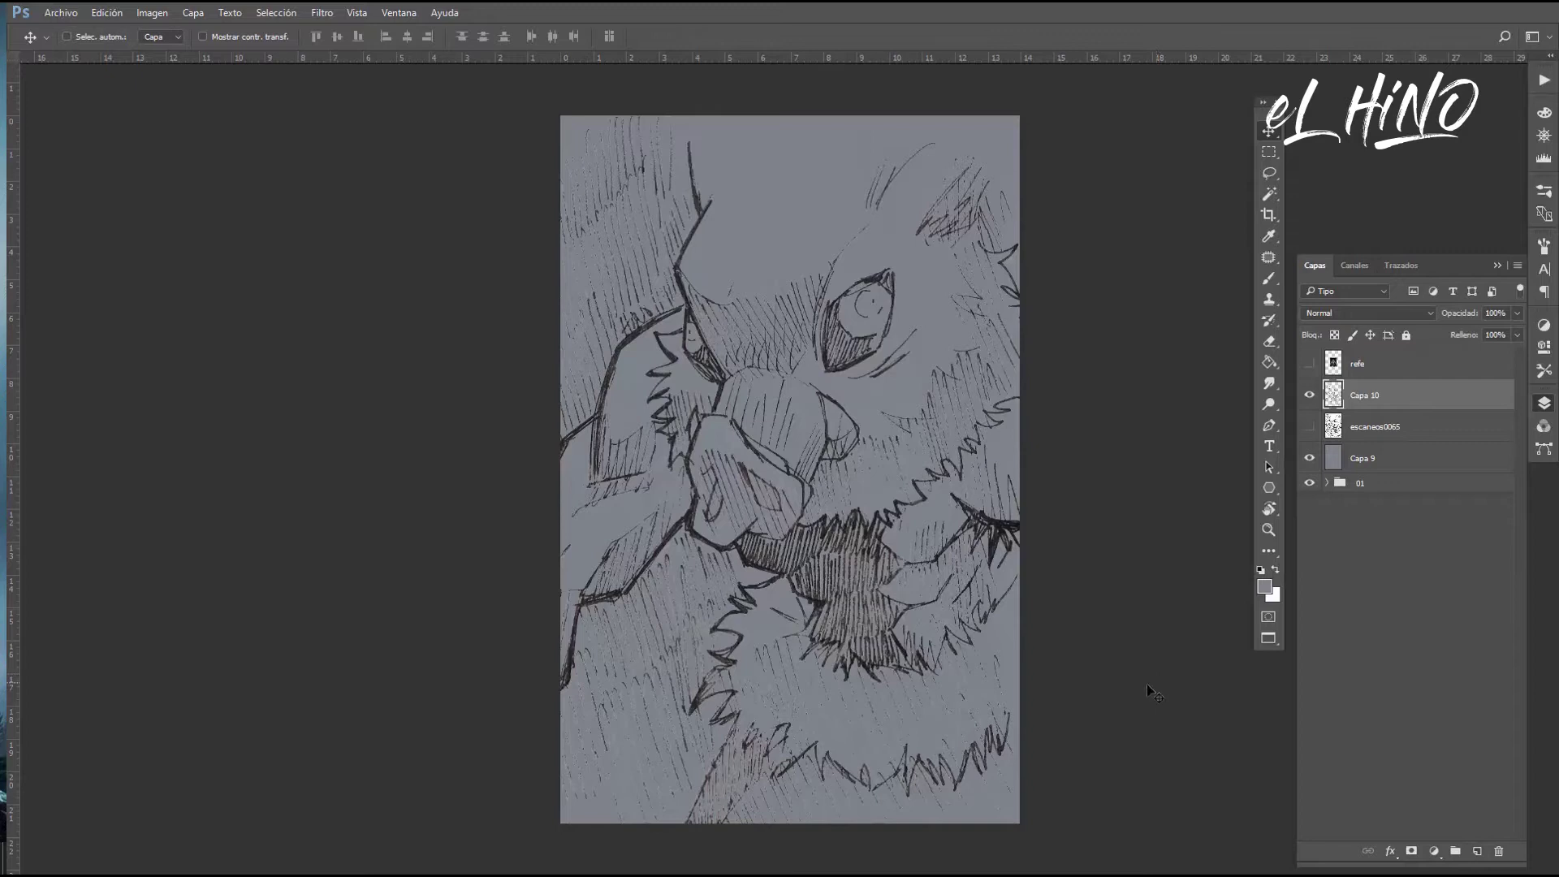
Darken the extracted ink lines with Levels and move the lines layer below the scan
key("ctrl+l")
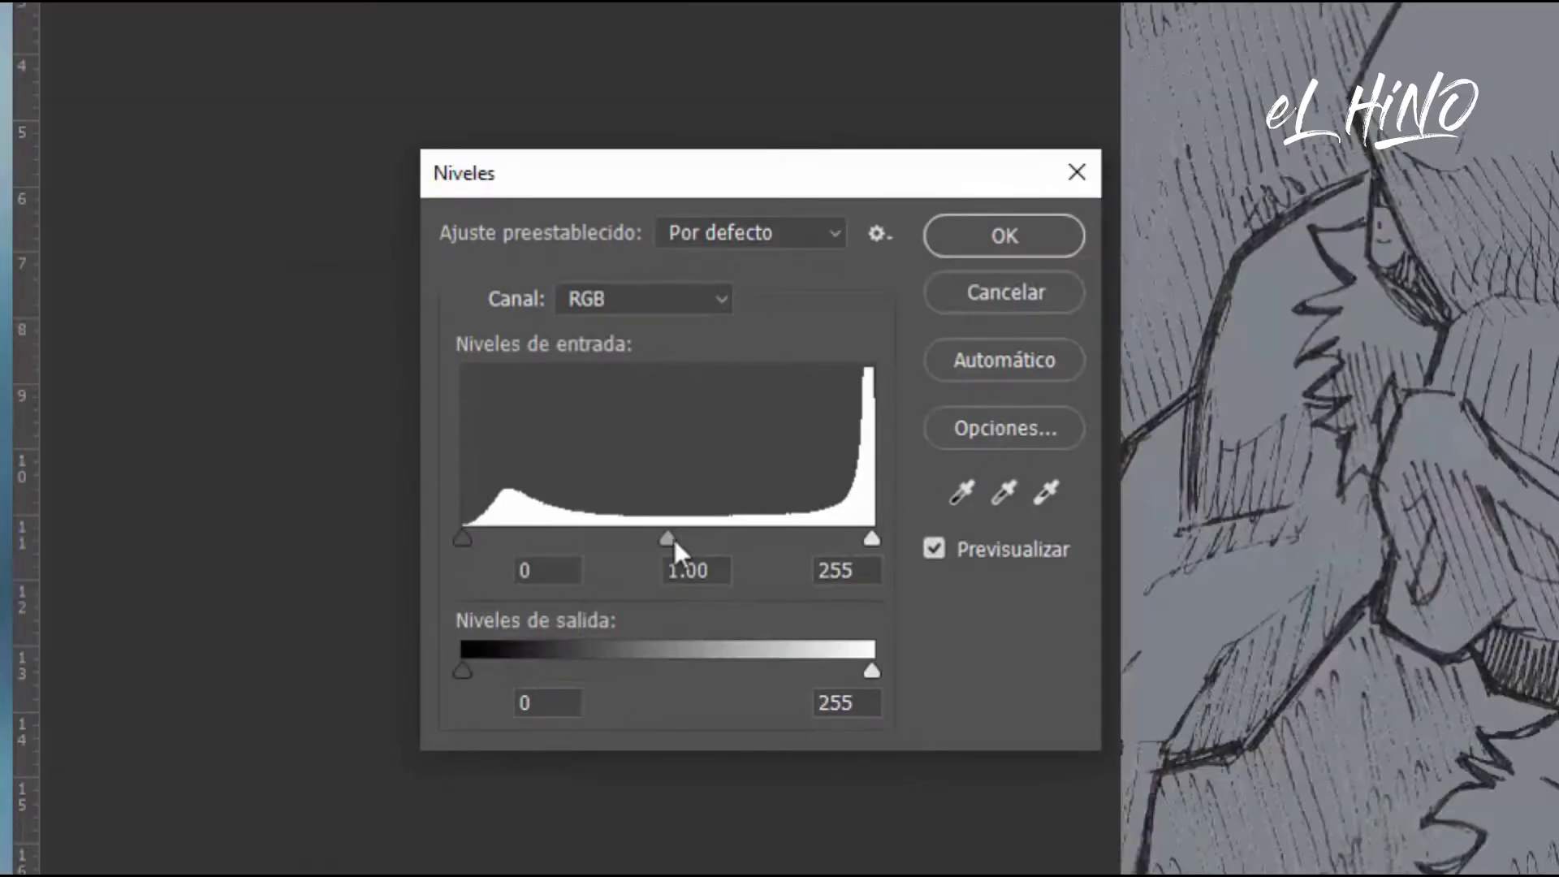
left_click_drag(670, 538, 863, 539)
left_click(1013, 235)
left_click(1365, 401)
type("lines")
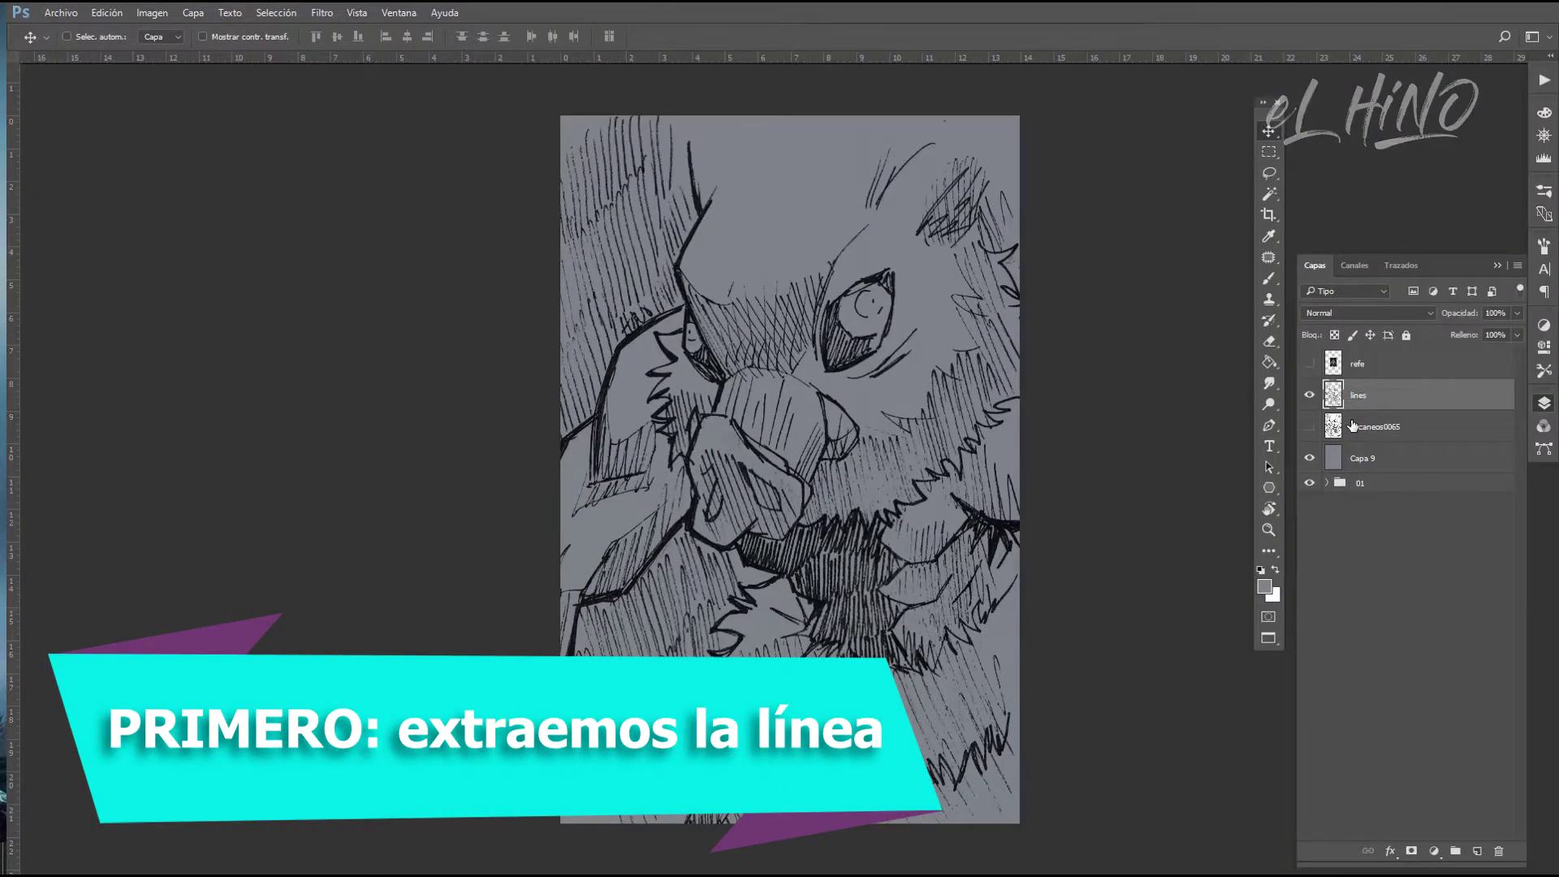
left_click_drag(1372, 396, 1413, 471)
Rename Capa 9 to 'gray bg' and add a new empty layer
double_click(1364, 458)
type("g")
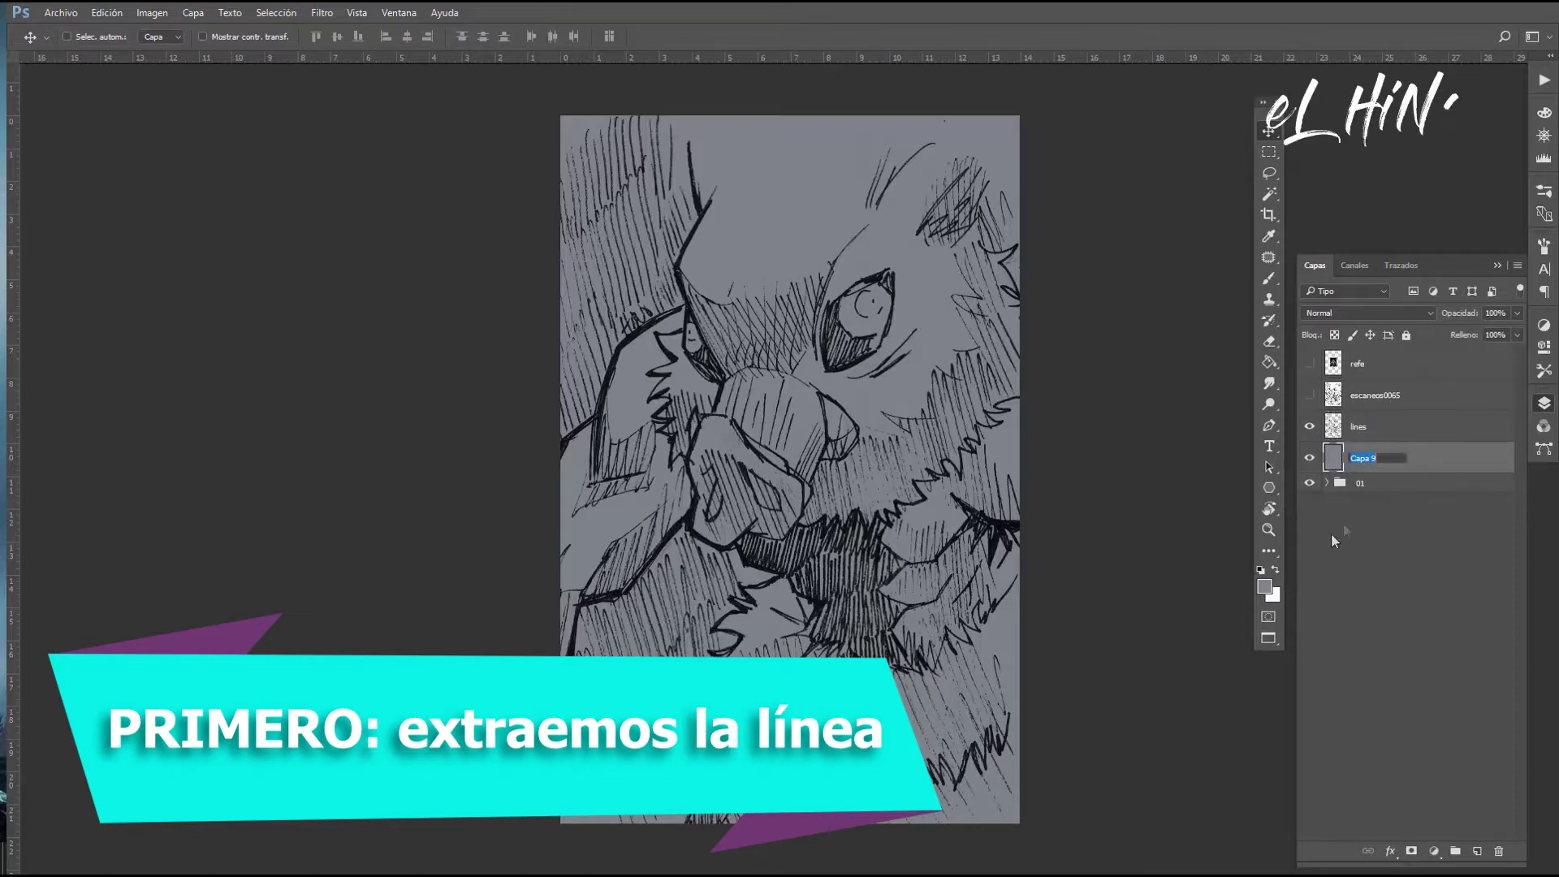
type("ray bg")
key("Return")
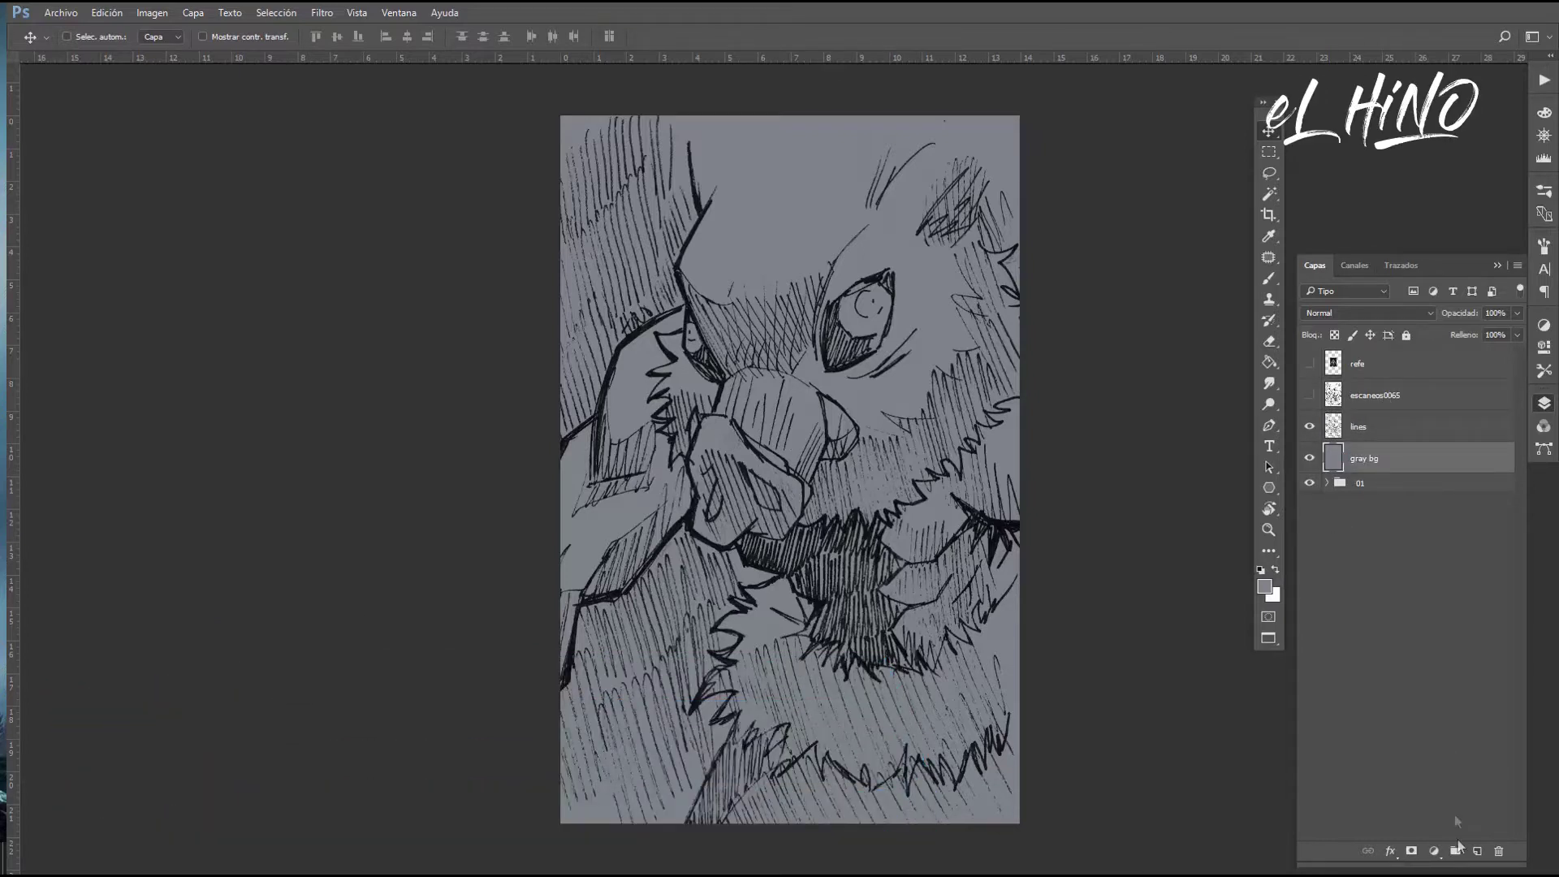
key("ctrl+shift+alt+n")
left_click(1309, 363)
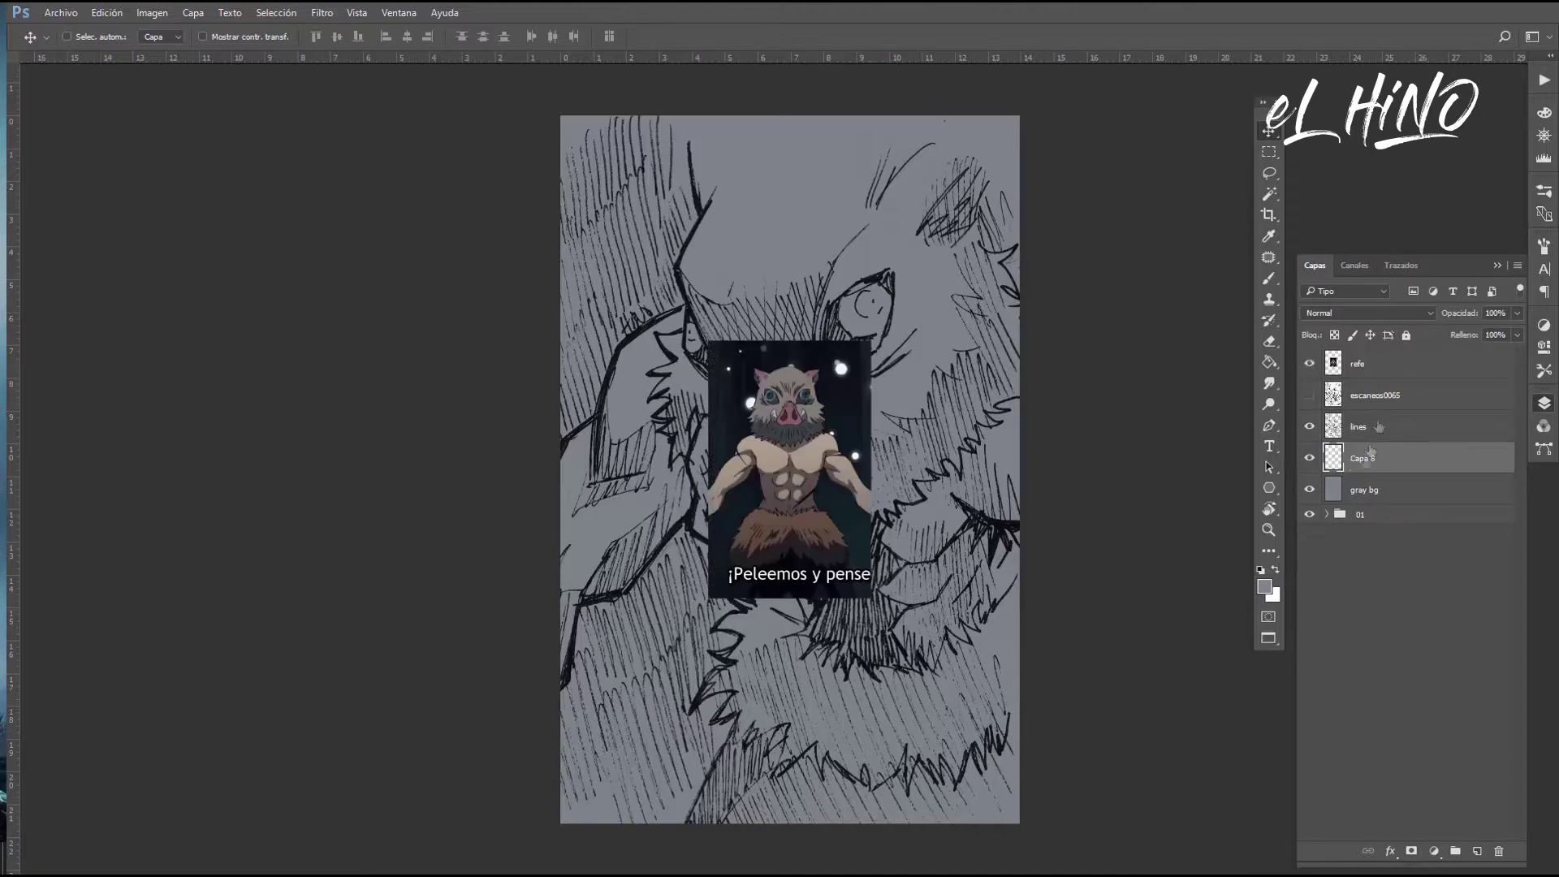
Name the new layer 'color block' and paint beige over the face's left side with a soft round brush
left_click(1380, 362)
key("b")
left_click(1309, 363)
double_click(1364, 458)
type("color block")
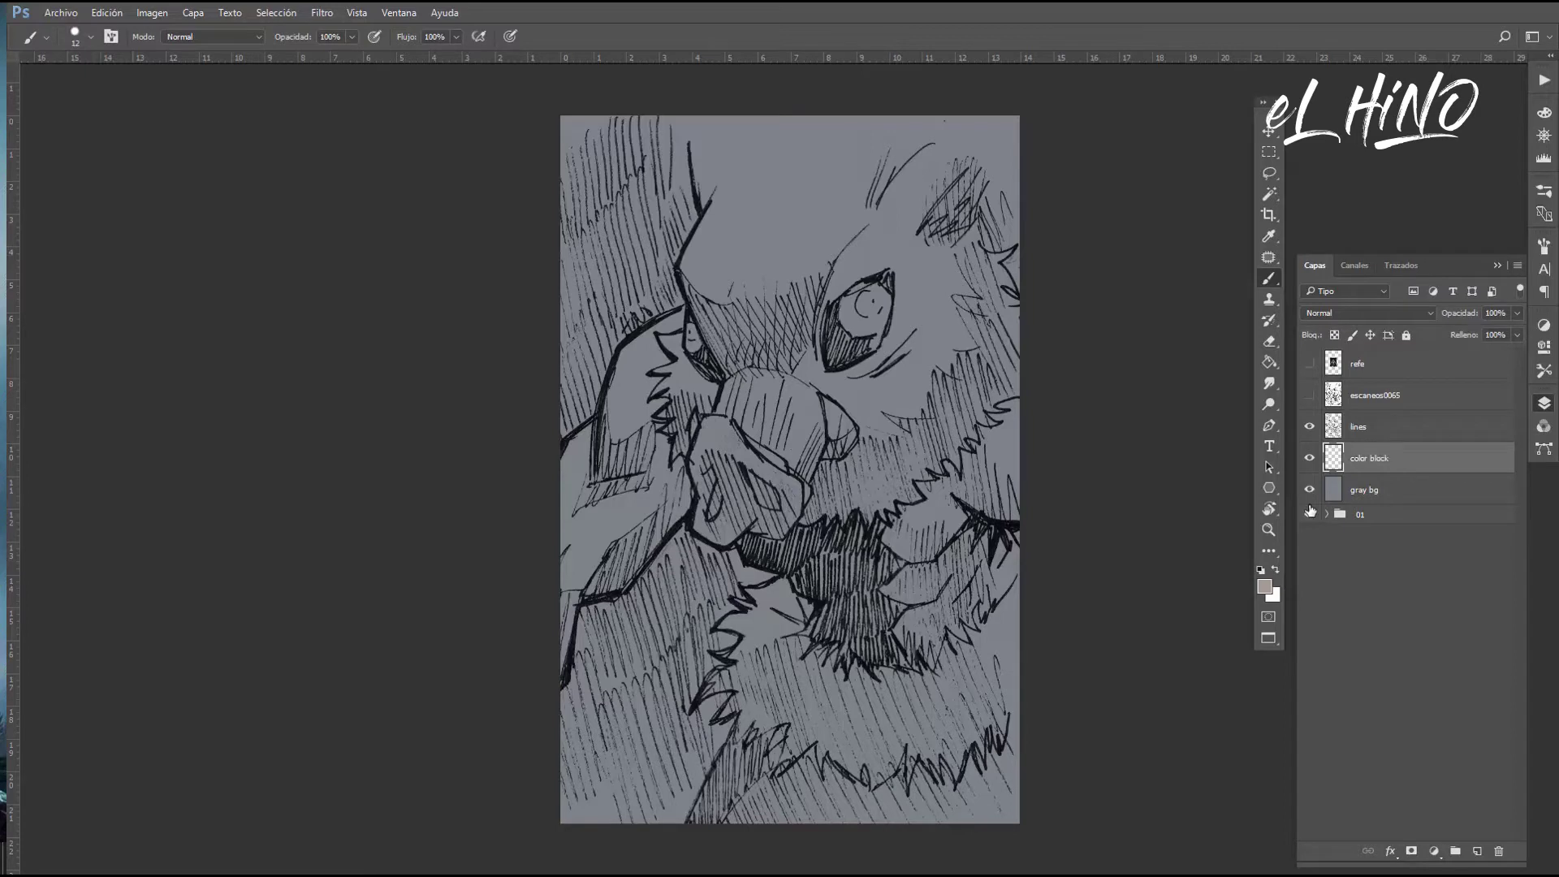
key("z")
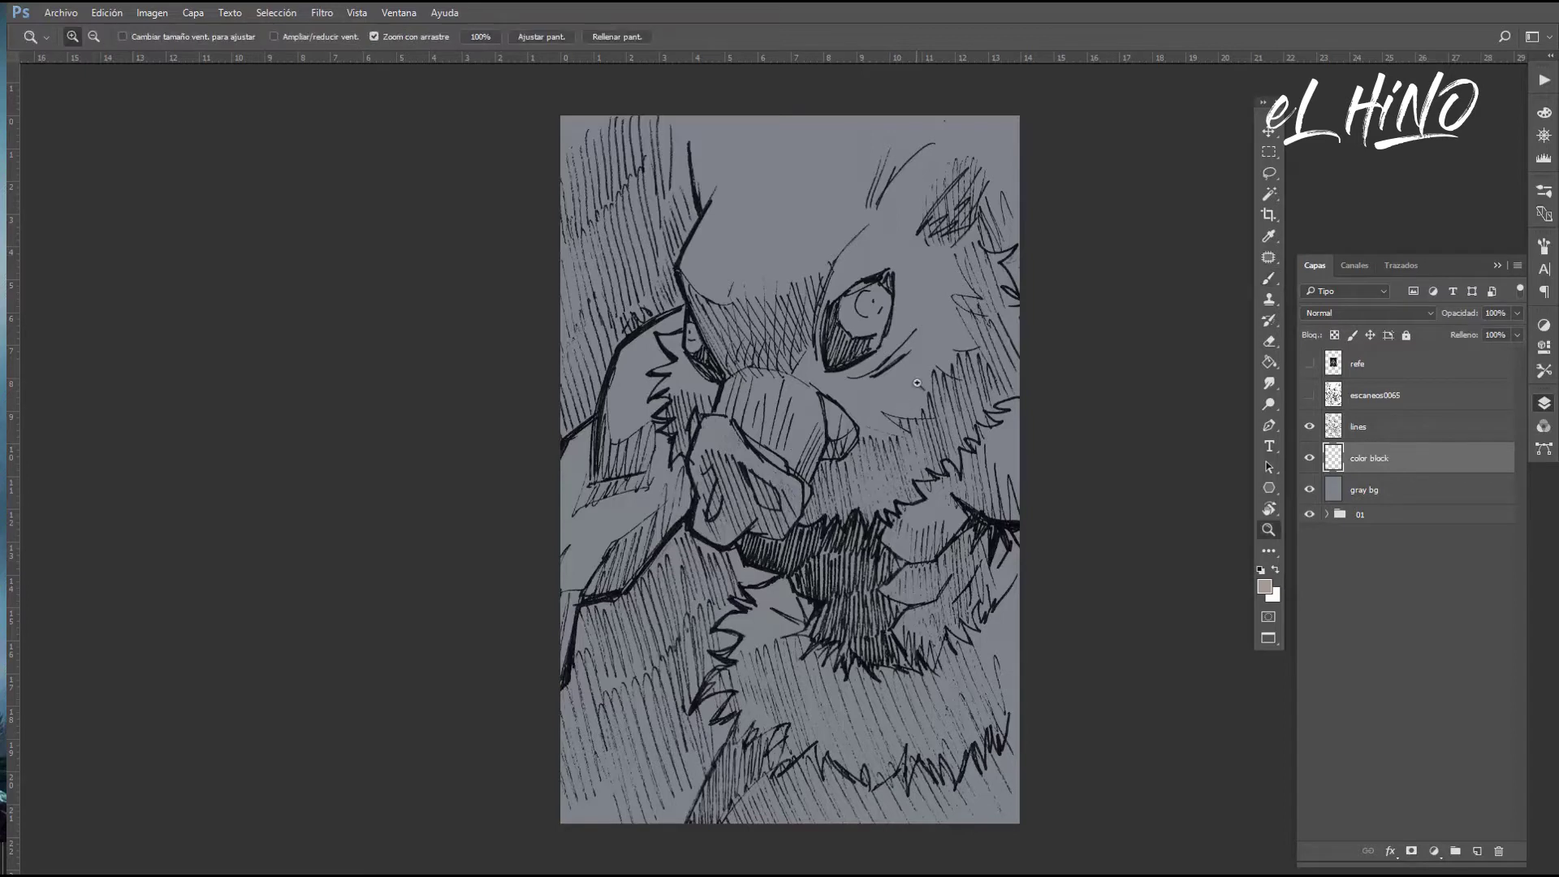
key("b")
right_click(900, 461)
double_click(1060, 496)
mouse_move(646, 350)
left_mouse_down()
mouse_move(609, 459)
mouse_move(731, 309)
mouse_move(650, 406)
mouse_move(564, 560)
mouse_move(650, 455)
mouse_move(686, 584)
left_mouse_up()
key("e")
key("b")
Outline the remaining face area with the Polygonal Lasso
key("l")
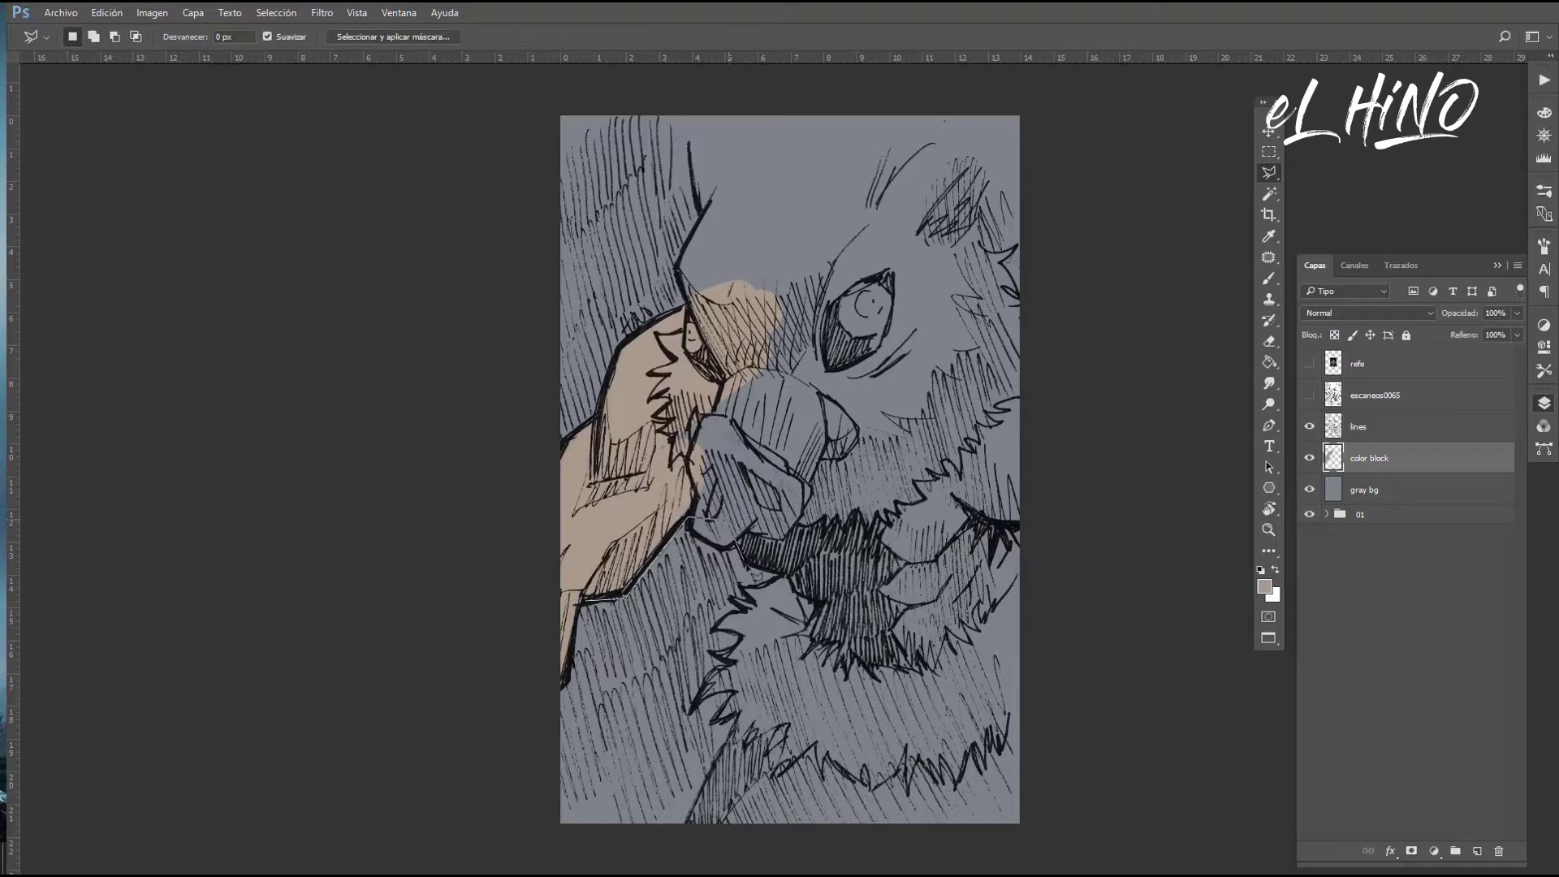
left_click(832, 706)
left_click(962, 699)
left_click(999, 662)
left_click(1059, 625)
left_click(1101, 373)
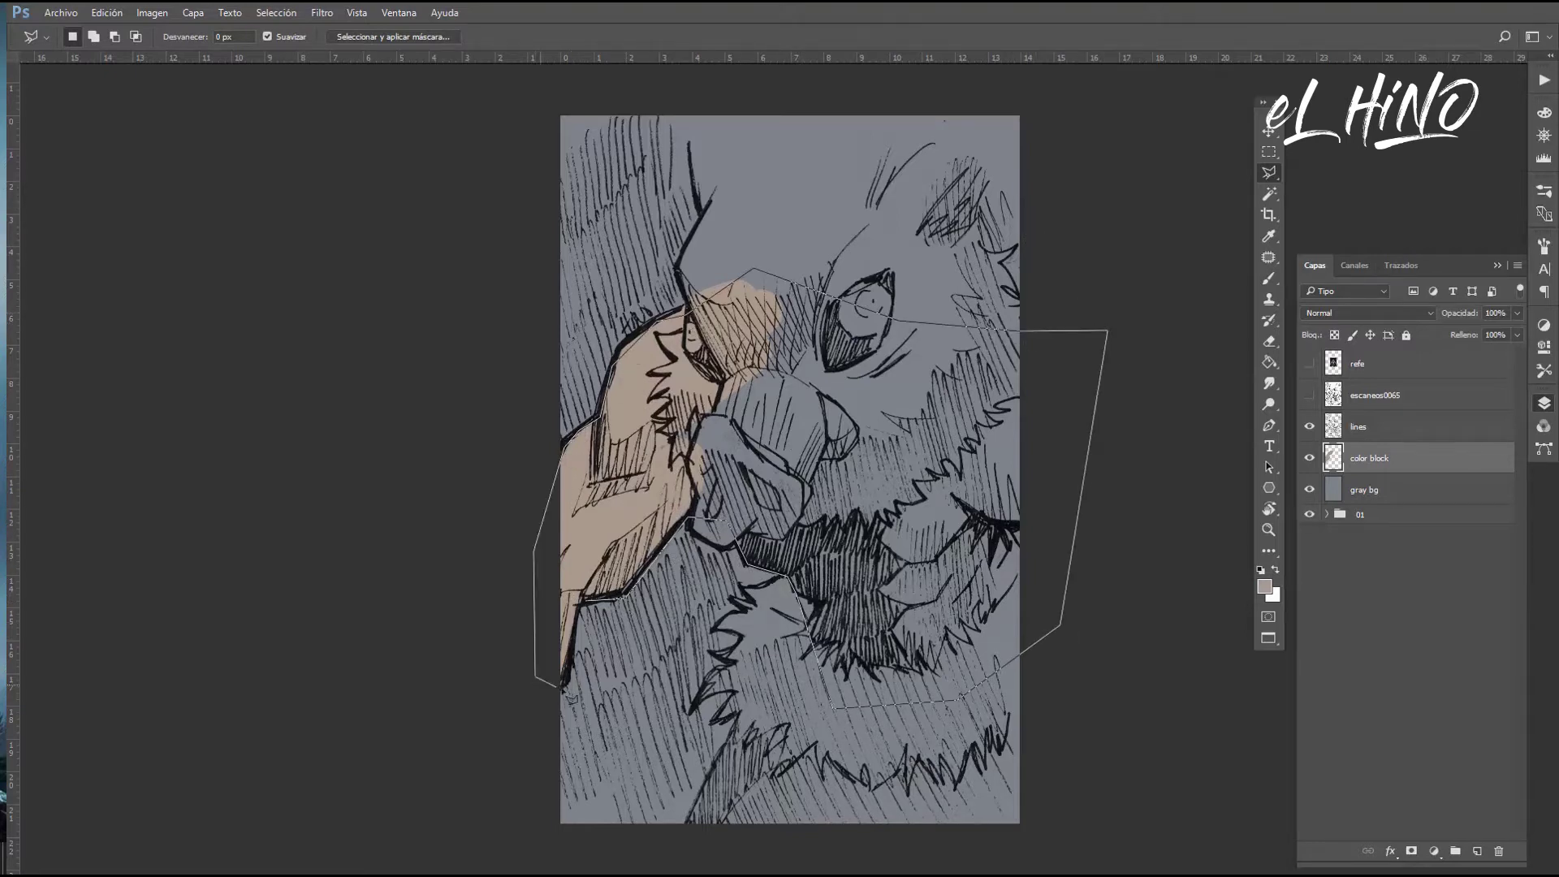
key("Return")
Fill the outlined face area with beige using the Paint Bucket, then deselect
key("g")
left_click(671, 464)
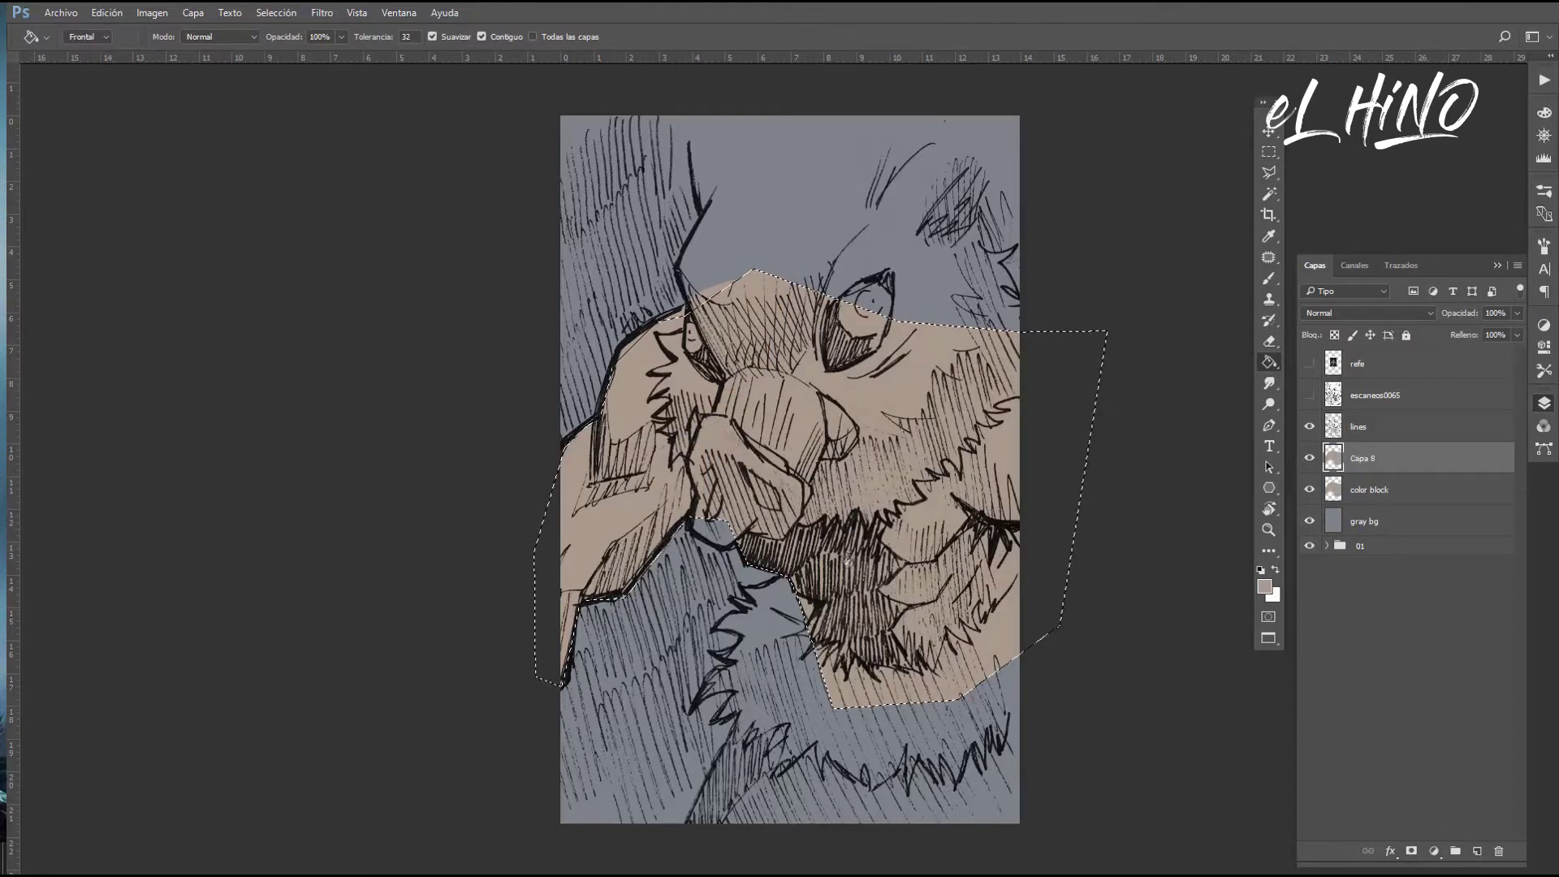
key("ctrl+d")
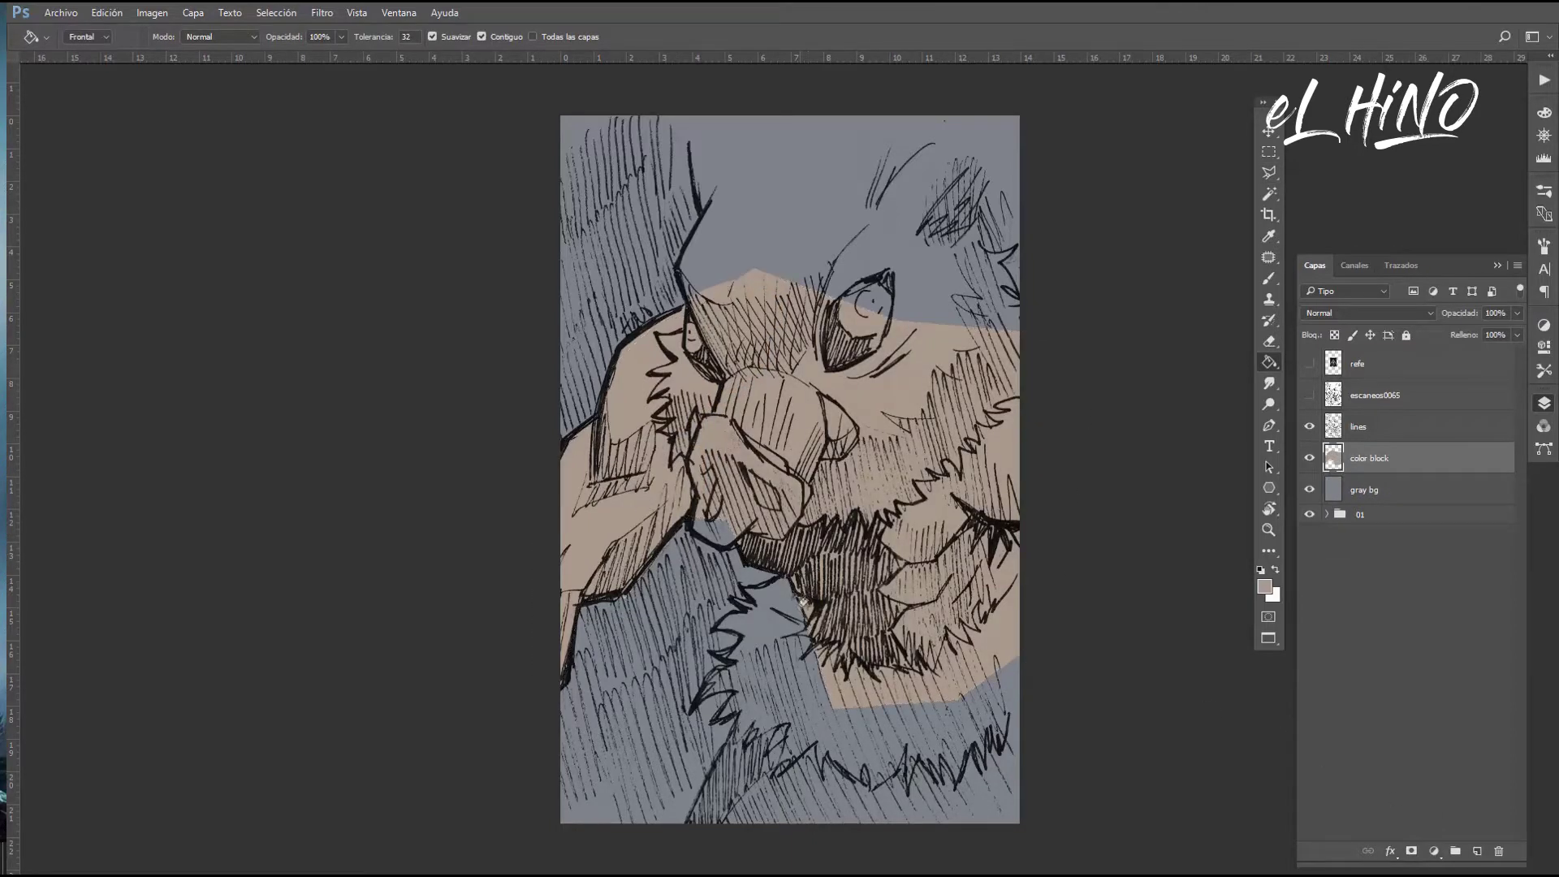
key("b")
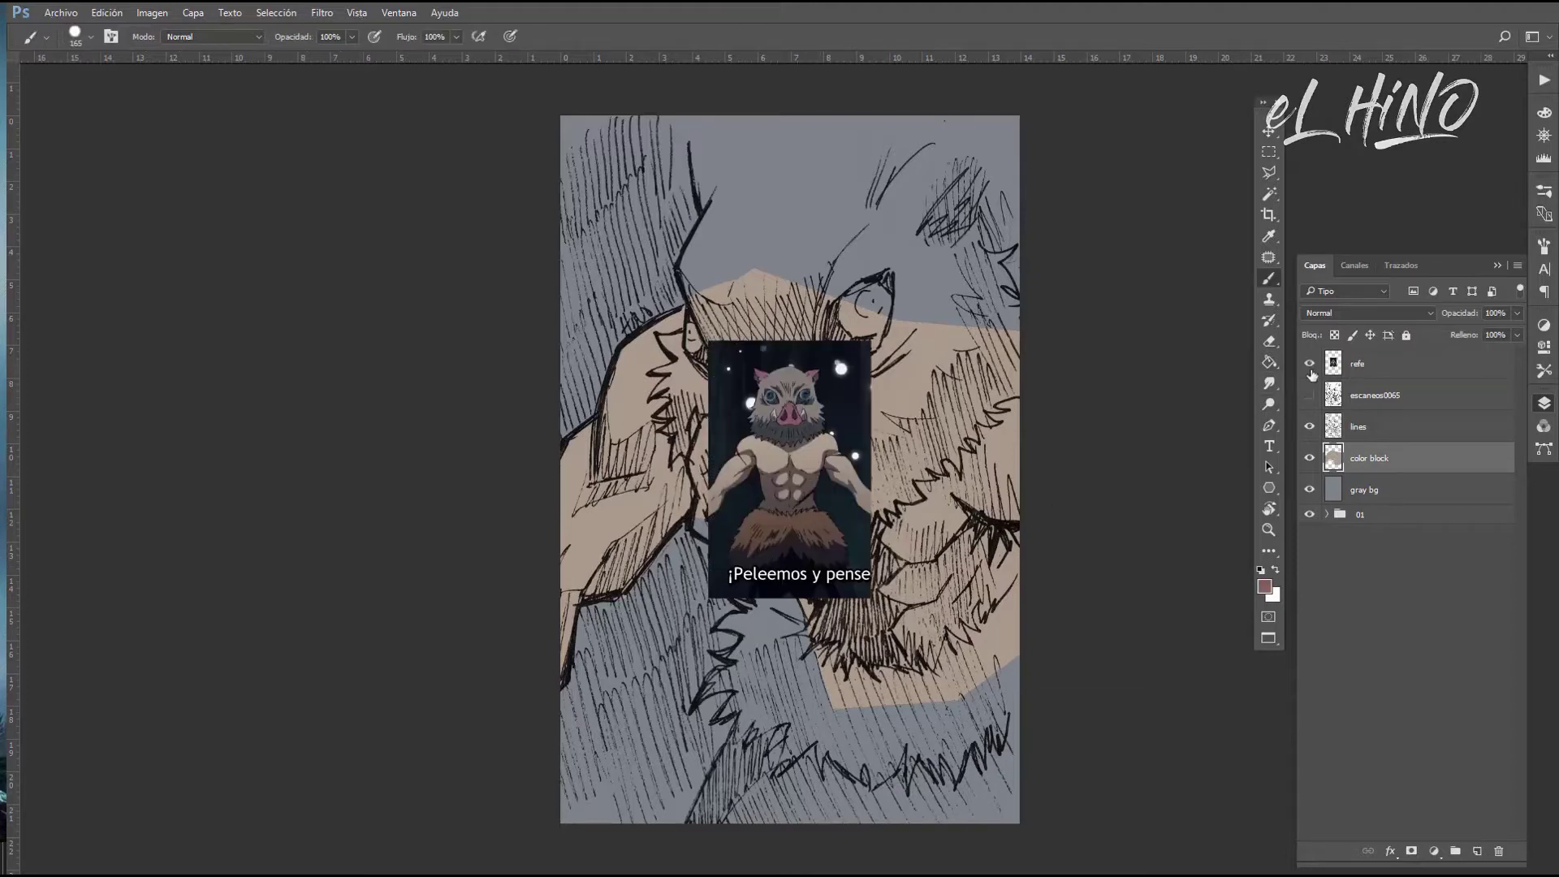
scroll(741, 511, "up", 1)
key("e")
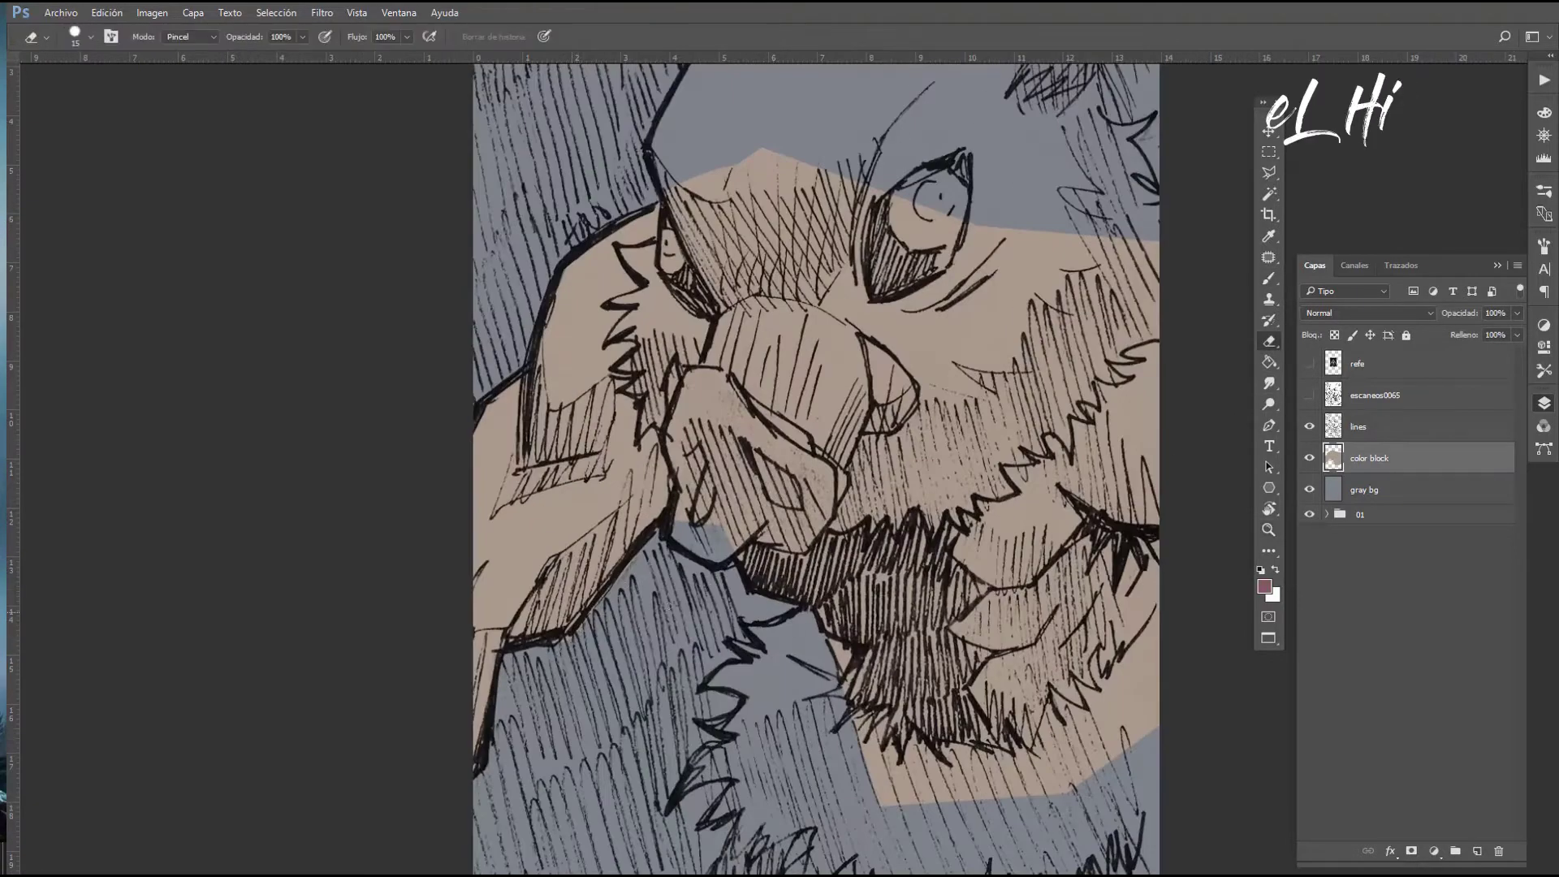
Paint mauve over the snout and inside both ears with the brush at size 89
key("b")
mouse_move(726, 496)
left_mouse_down()
mouse_move(706, 463)
mouse_move(742, 365)
mouse_move(837, 479)
mouse_move(763, 544)
mouse_move(731, 520)
mouse_move(731, 552)
left_mouse_up()
left_click_drag(979, 349, 828, 568)
right_click(938, 250)
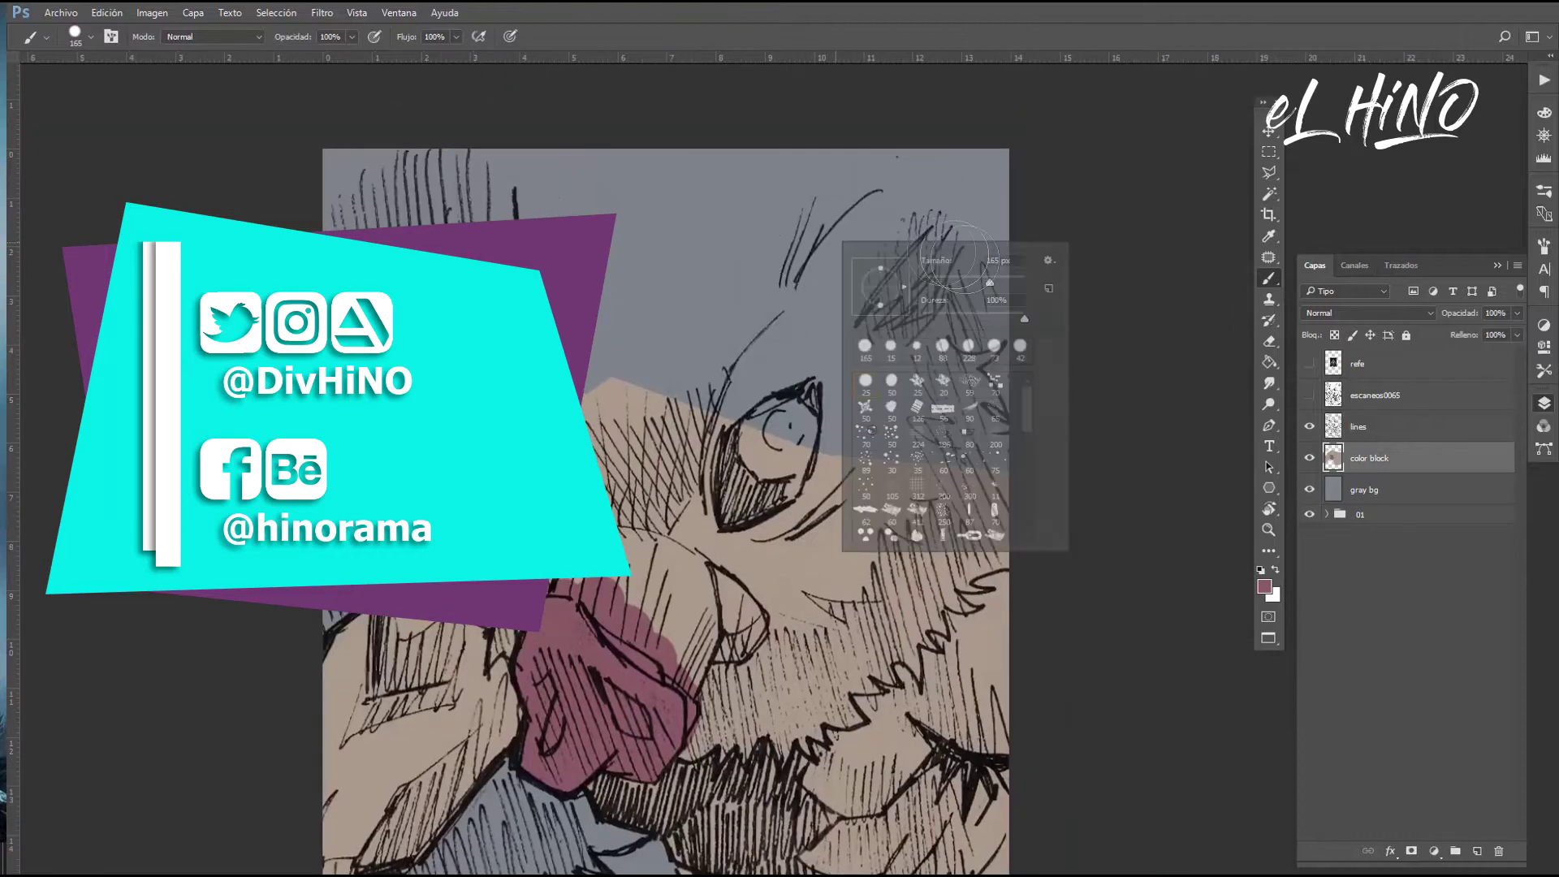
type("89")
key("Return")
mouse_move(823, 266)
left_mouse_down()
mouse_move(934, 174)
mouse_move(950, 268)
mouse_move(844, 246)
left_mouse_up()
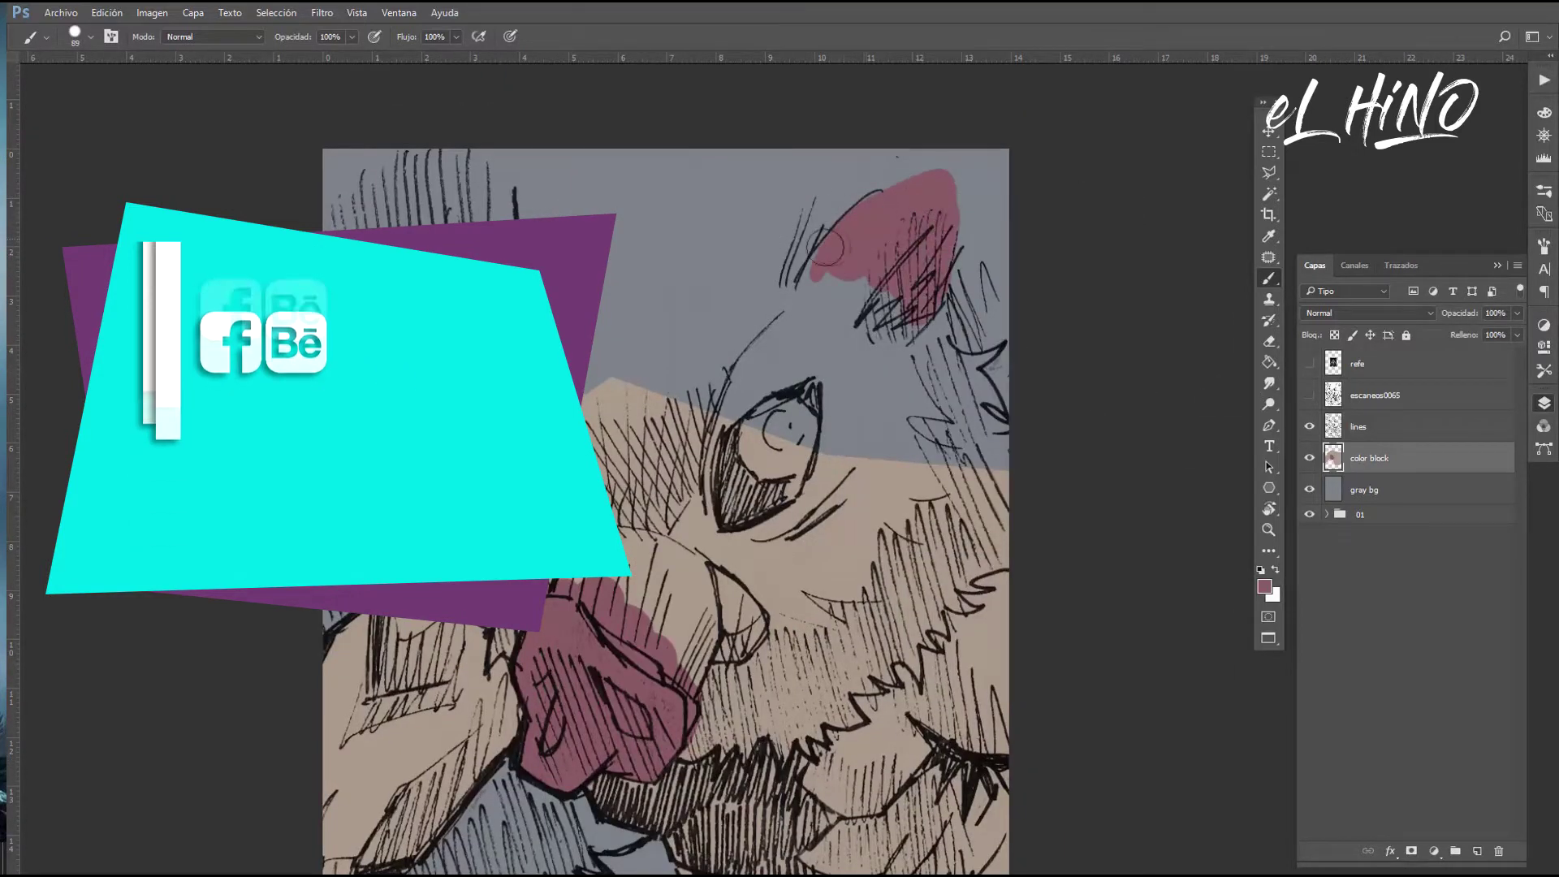
left_click_drag(535, 162, 596, 219)
left_click(1309, 363)
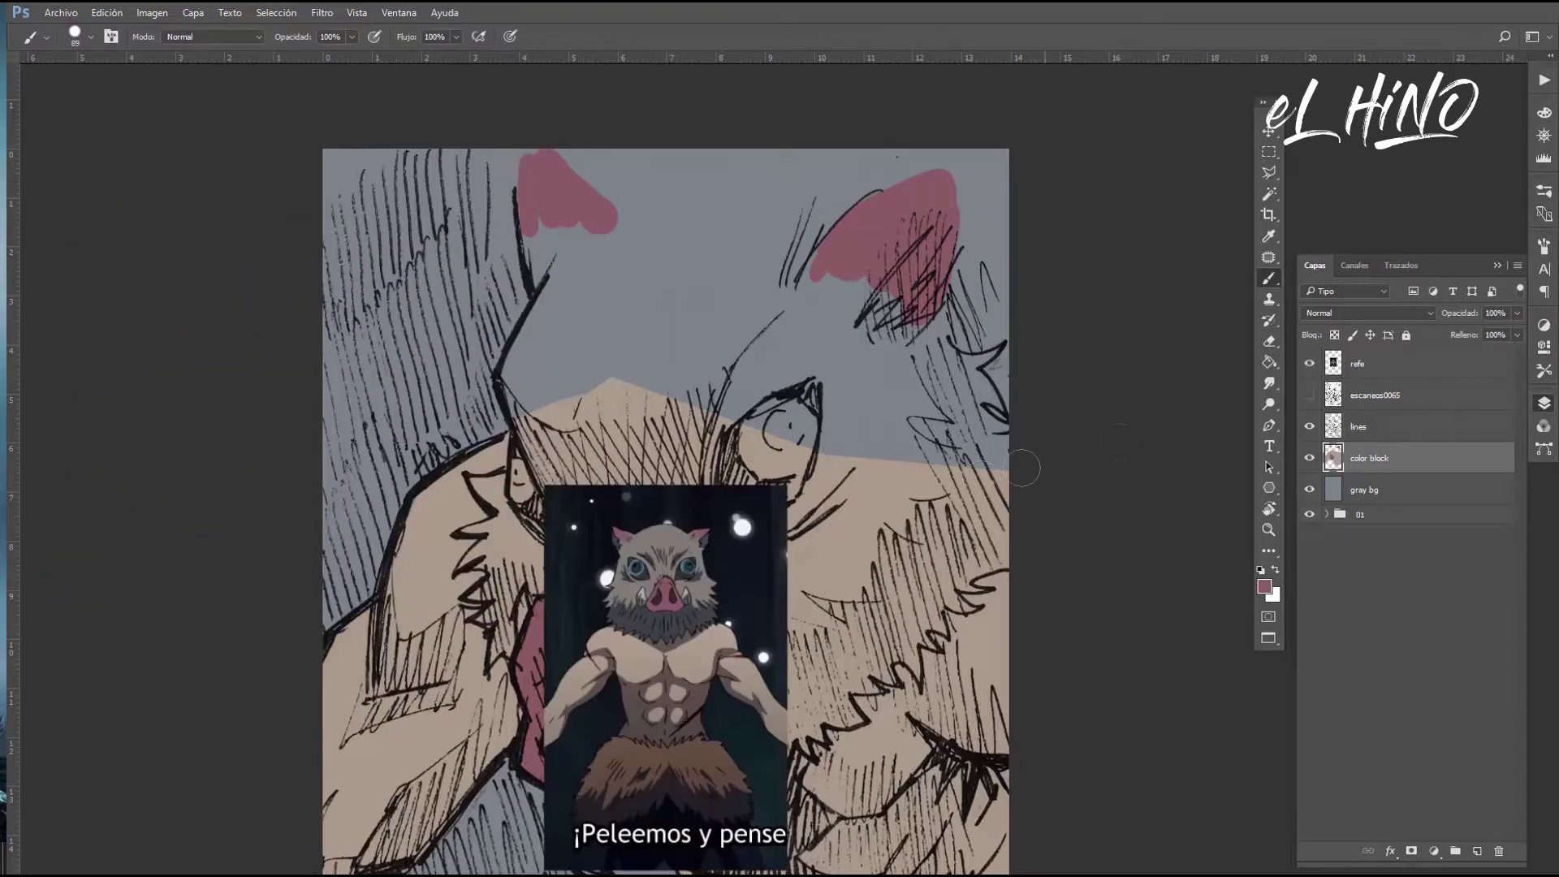
left_click(1309, 363)
Paint grey-beige along the face's left edge, the ears, the nose ridge and the left eye
left_click_drag(583, 252, 572, 532)
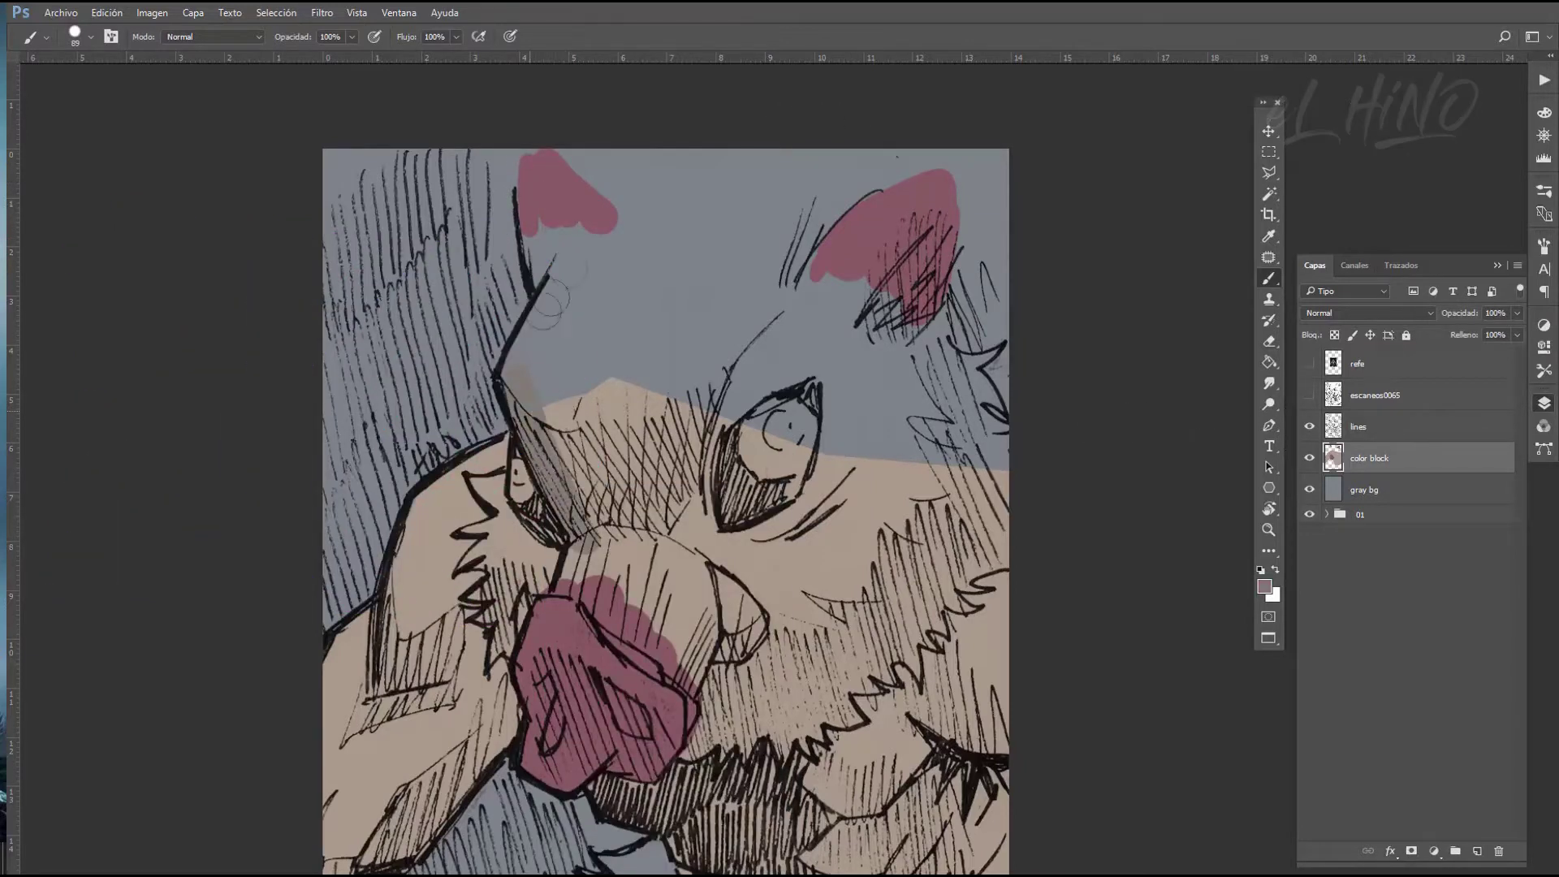
left_click_drag(599, 225, 678, 189)
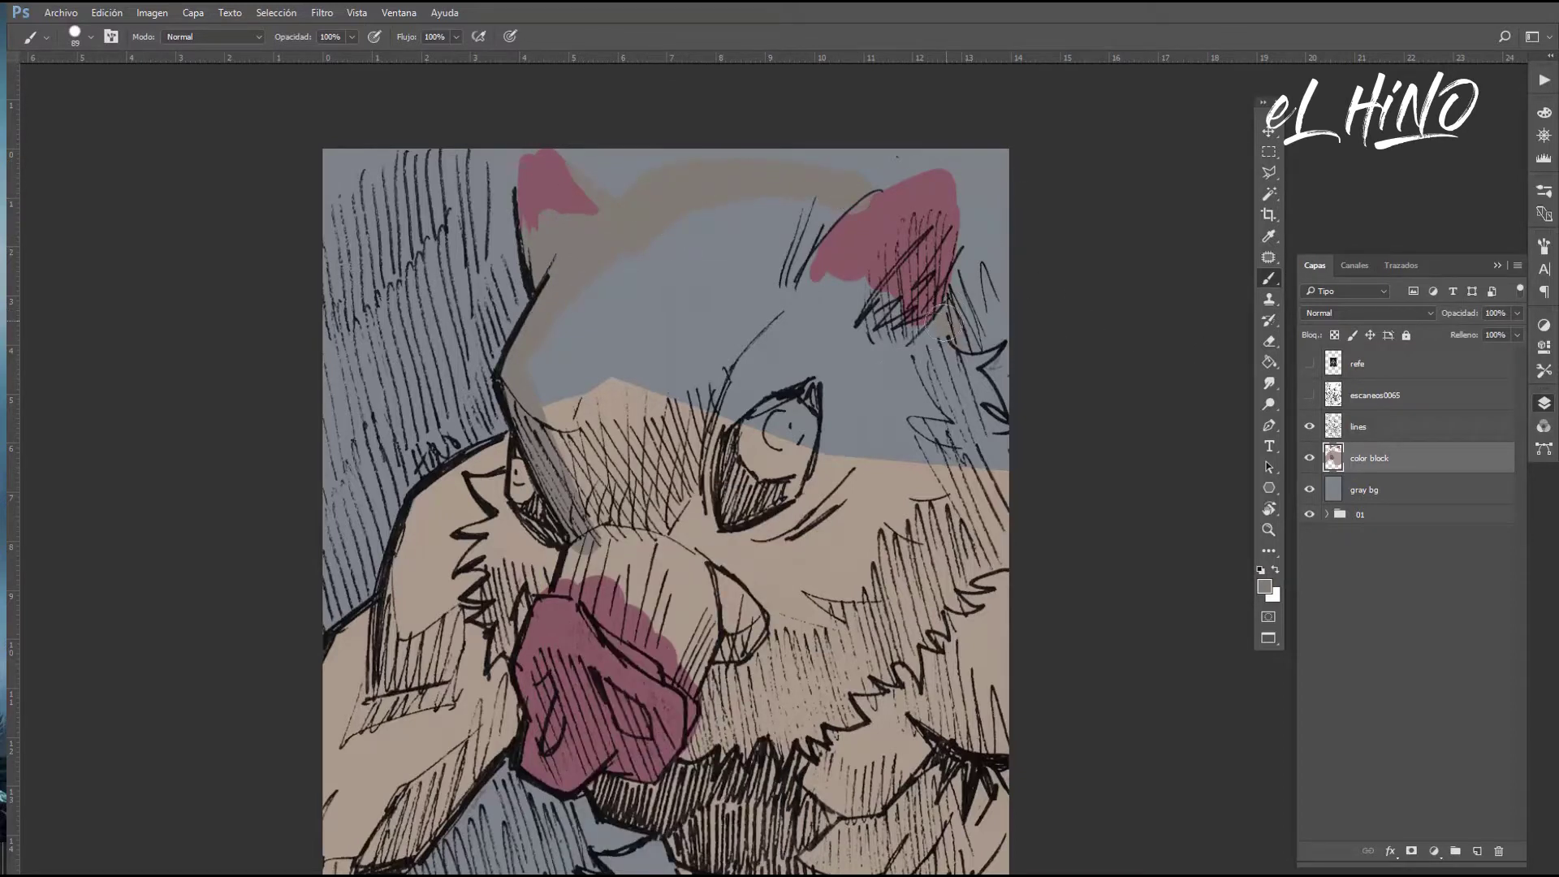
left_click_drag(952, 332, 851, 208)
left_click_drag(544, 365, 568, 582)
mouse_move(522, 531)
left_mouse_down()
mouse_move(497, 487)
mouse_move(532, 485)
left_mouse_up()
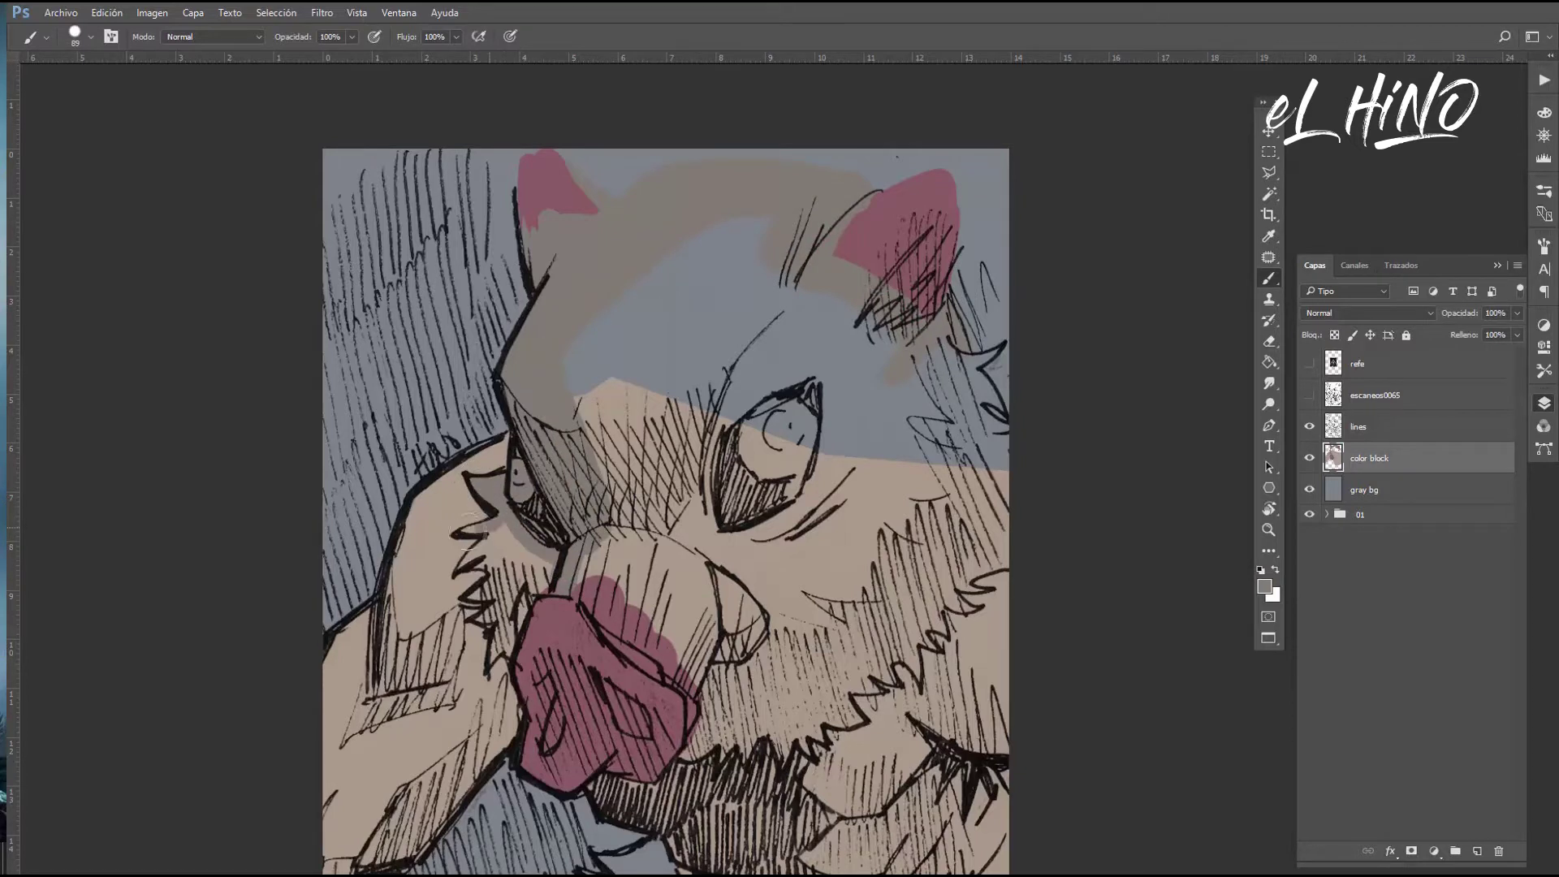
left_click_drag(501, 529, 592, 455)
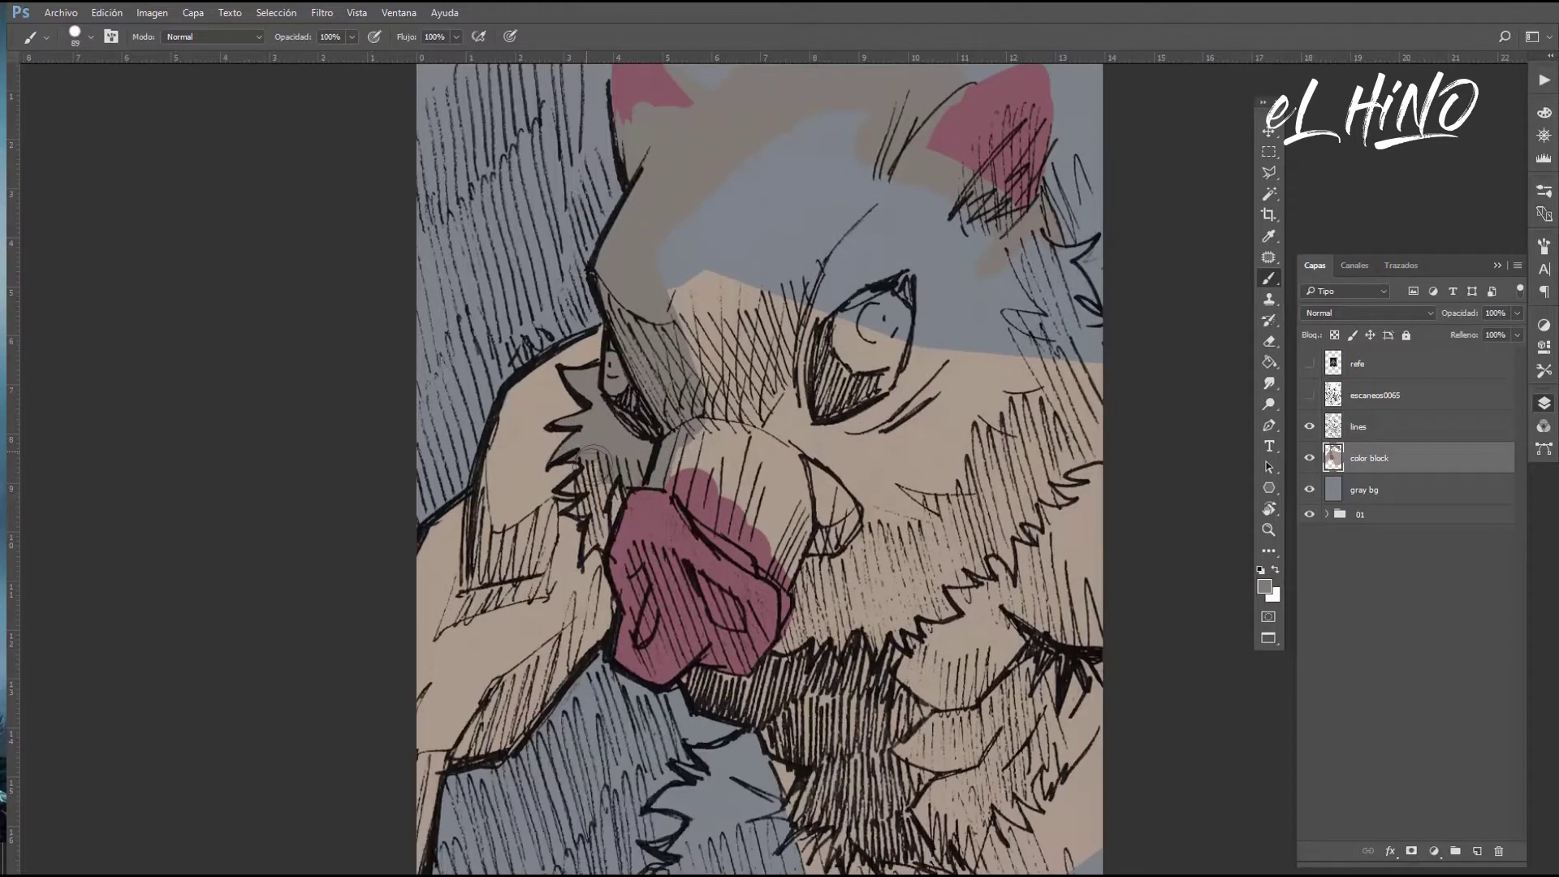
Cover the upper snout, nose bridge, forehead, eye and cheek area in grey-beige
mouse_move(721, 456)
left_mouse_down()
mouse_move(755, 560)
mouse_move(801, 606)
mouse_move(845, 503)
mouse_move(690, 325)
left_mouse_up()
left_click_drag(690, 268, 747, 471)
left_click_drag(739, 203, 812, 341)
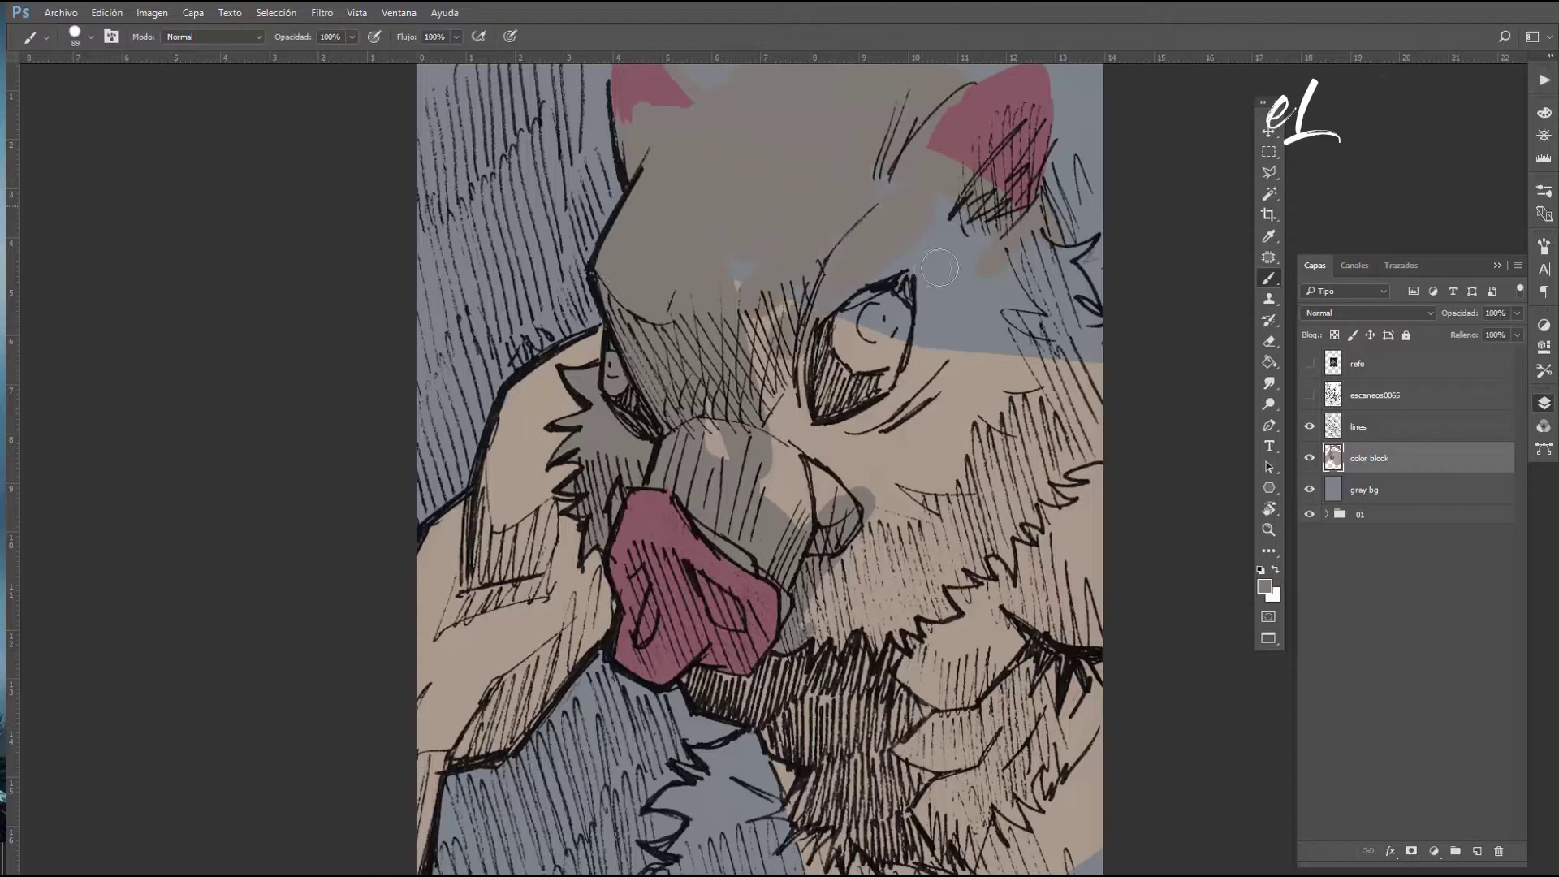
left_click_drag(940, 268, 933, 527)
left_click_drag(999, 349, 1047, 422)
mouse_move(764, 309)
left_mouse_down()
mouse_move(828, 520)
mouse_move(768, 403)
left_mouse_up()
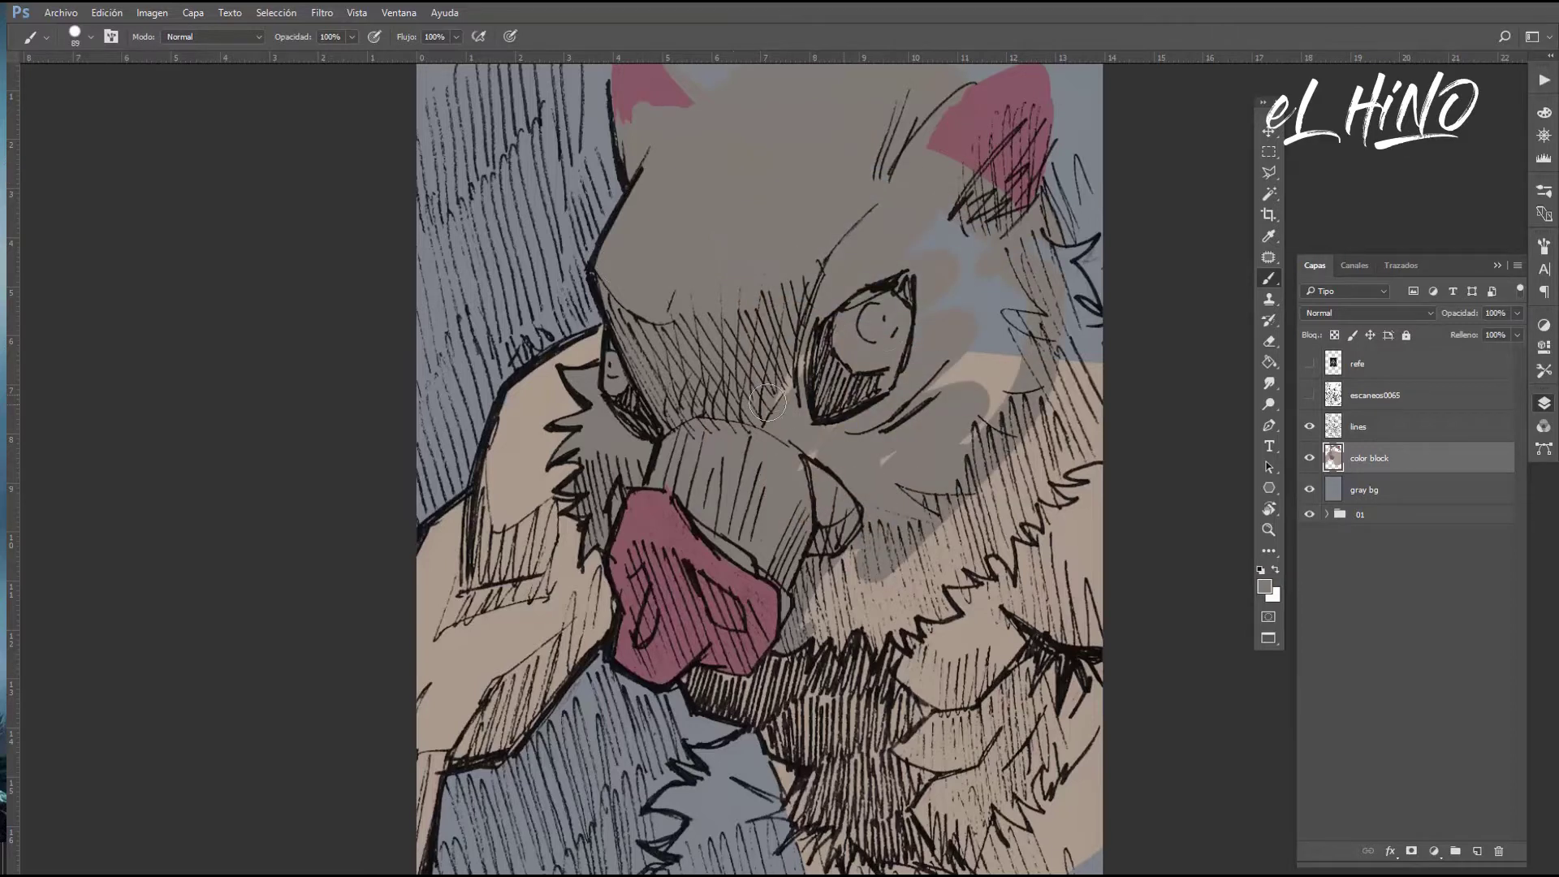
left_click_drag(905, 512, 698, 710)
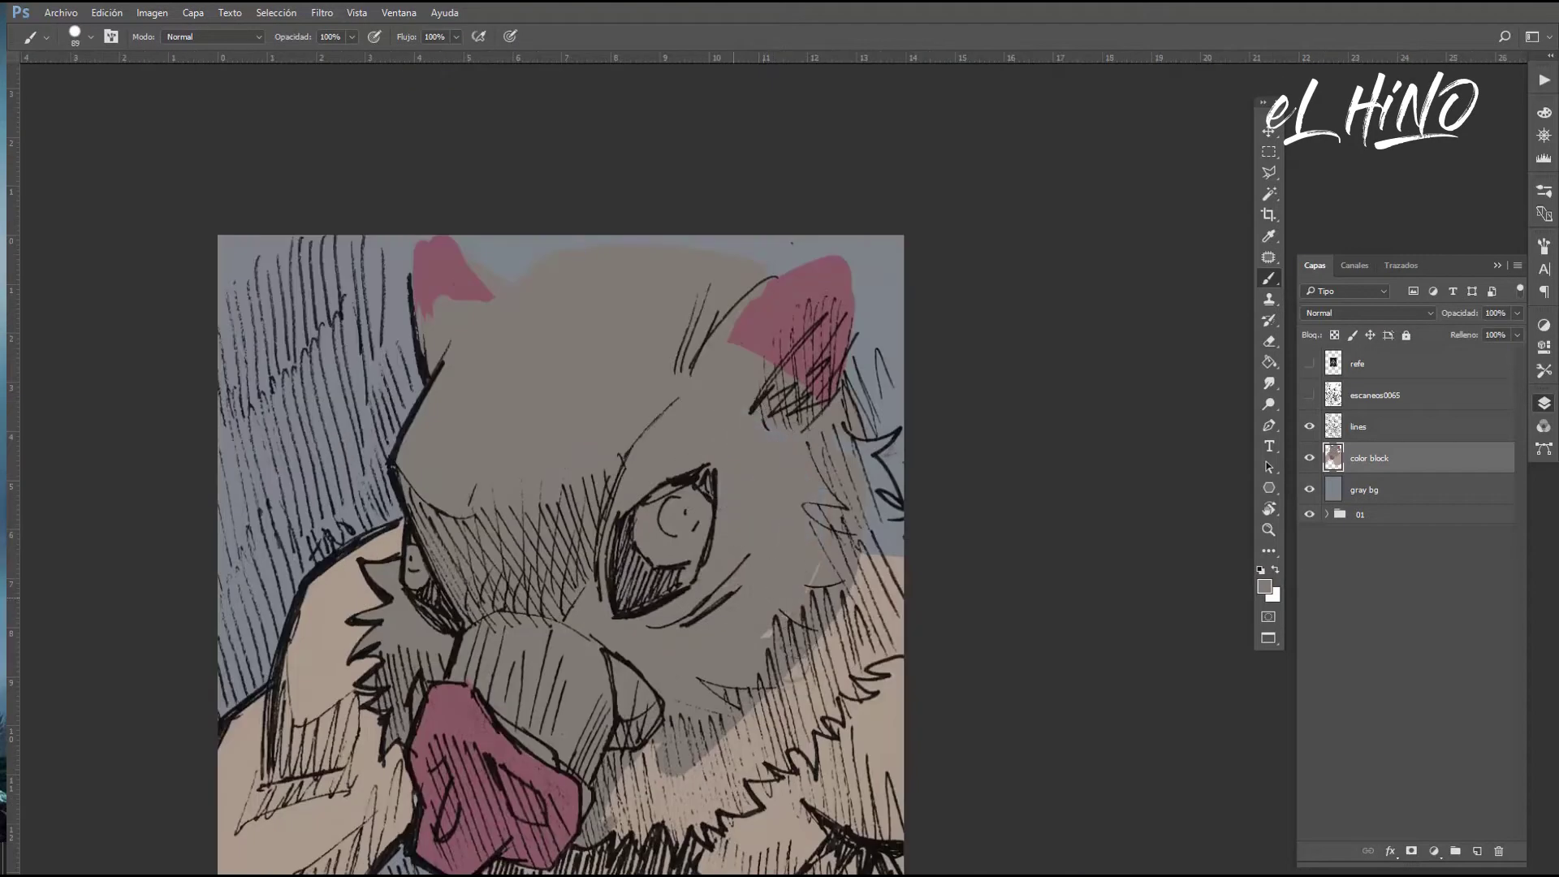
key("e")
Sample the grey mask colour and paint it over the peach fur near the mouth
key("b")
right_click(848, 439)
key("Escape")
left_click_drag(866, 480, 816, 277)
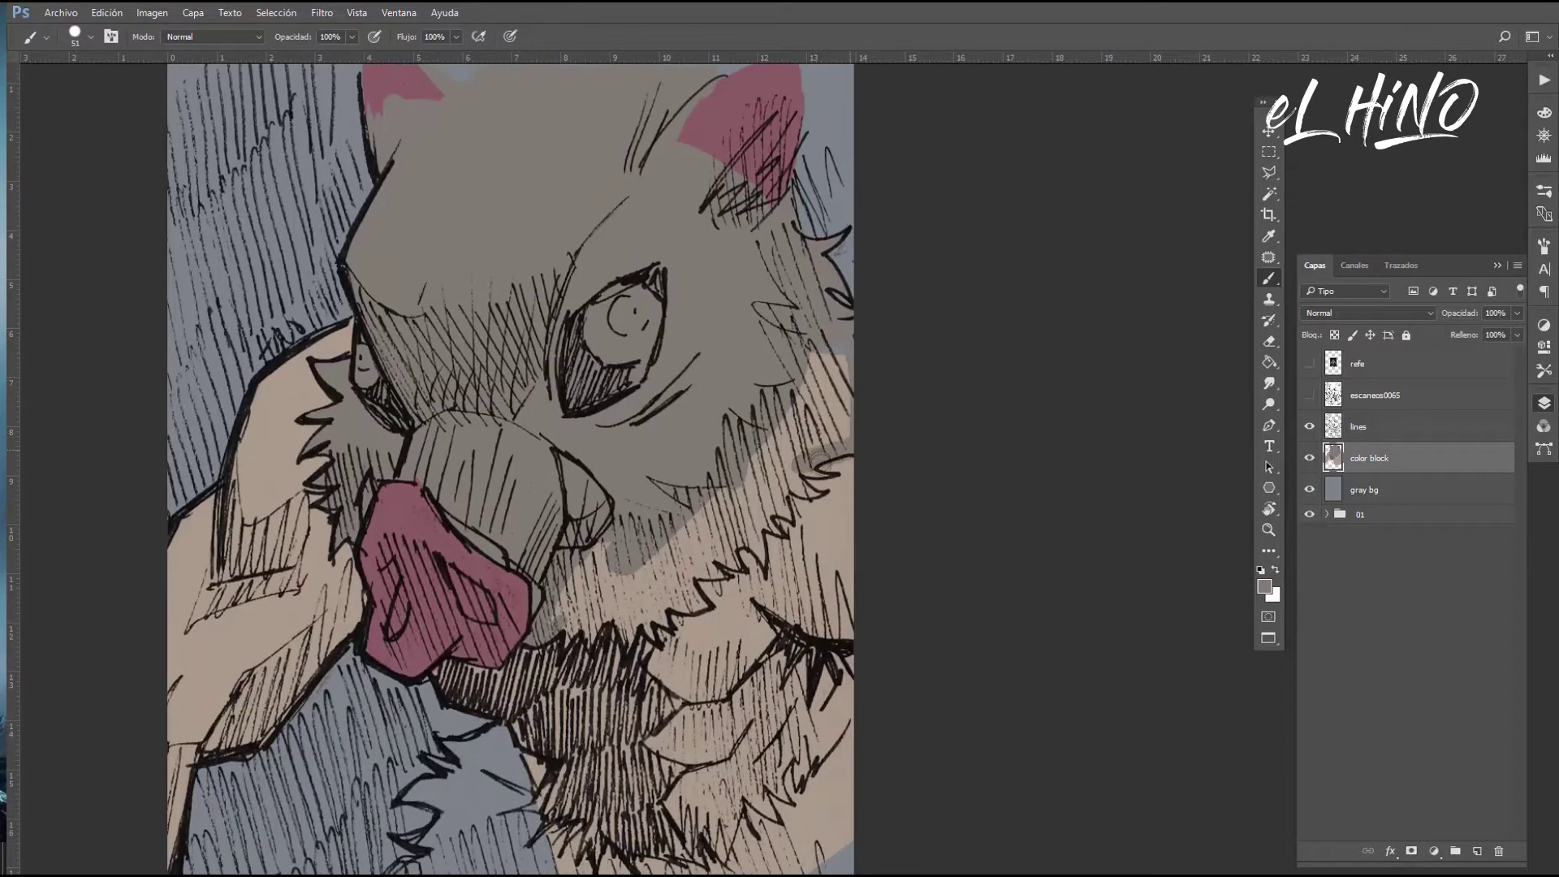
left_click(754, 350, "alt")
left_click_drag(816, 361, 566, 625)
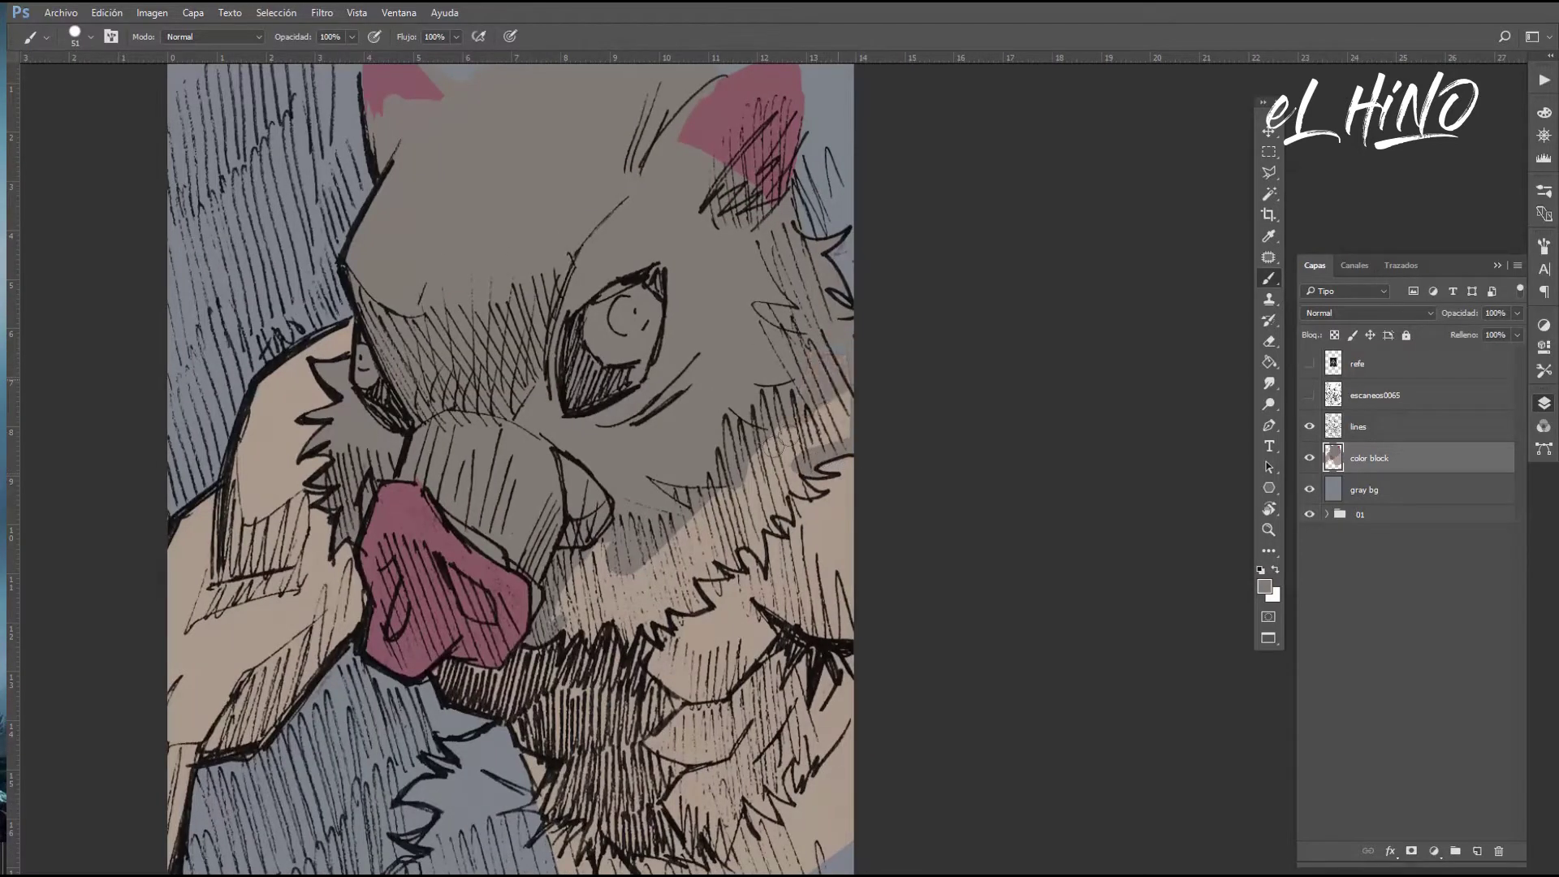
mouse_move(568, 625)
left_mouse_down()
mouse_move(654, 605)
mouse_move(796, 480)
left_mouse_up()
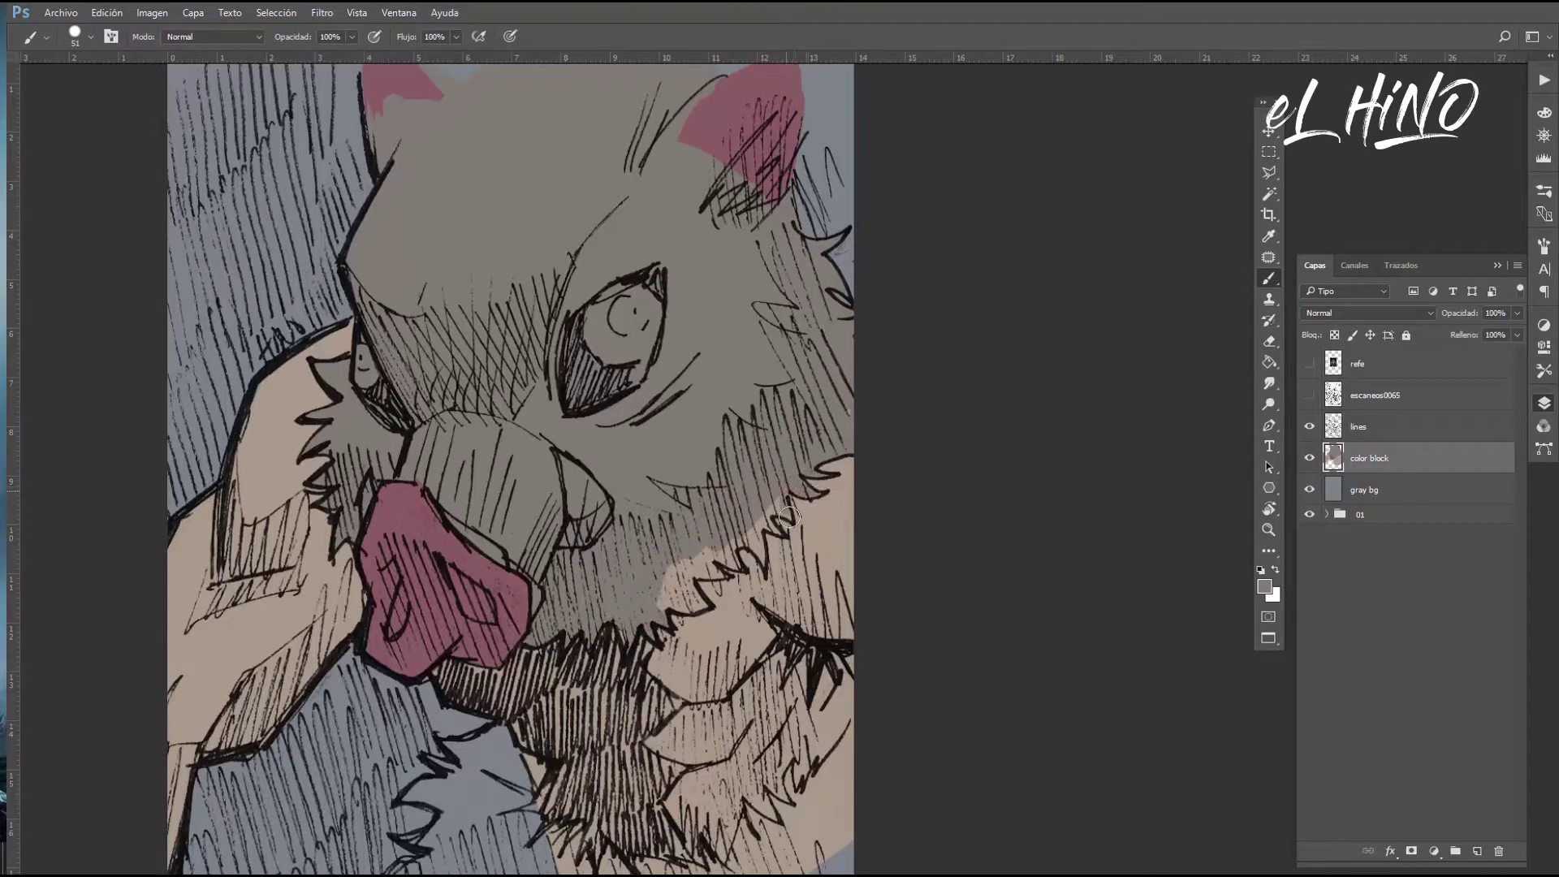
mouse_move(757, 540)
left_mouse_down()
mouse_move(679, 536)
mouse_move(658, 606)
left_mouse_up()
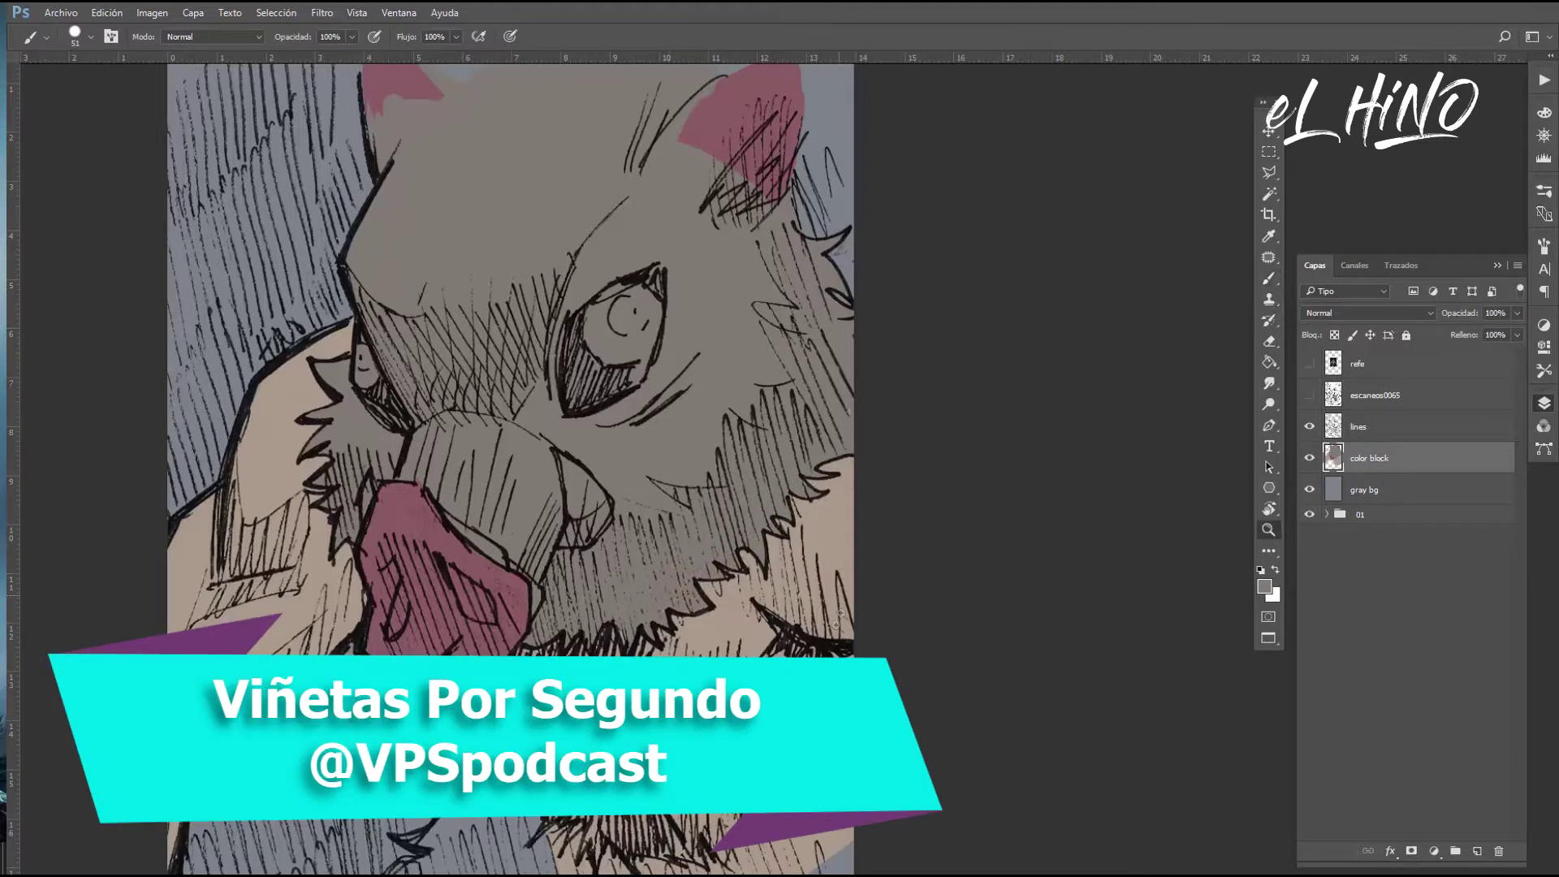
Zoom out and sample the pink colour from the ear
key("z")
key("ctrl+minus")
key("b")
left_click(497, 203, "alt")
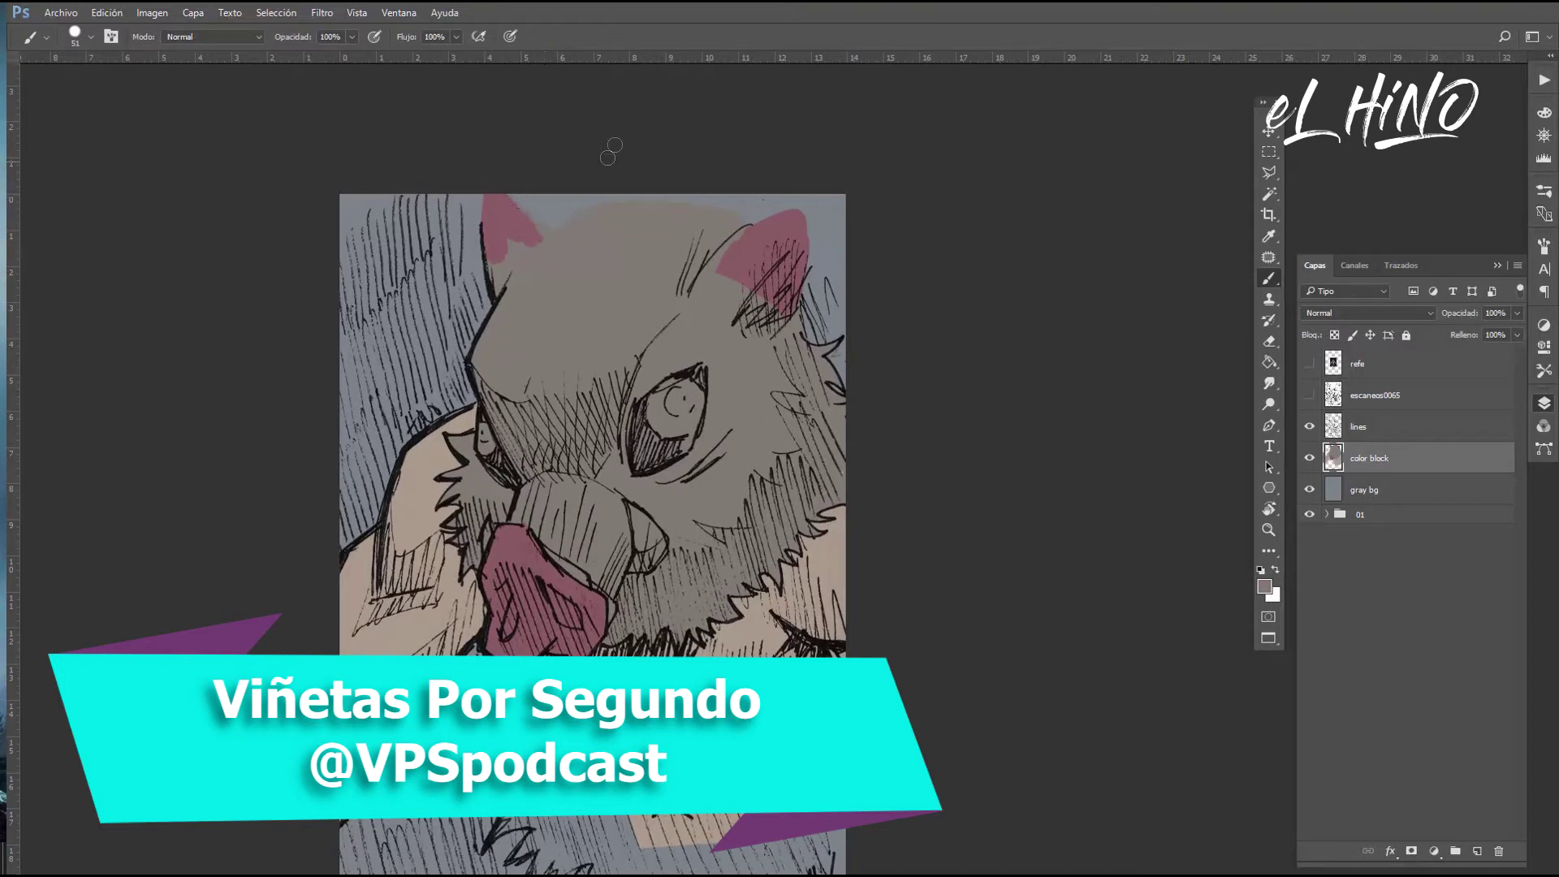
left_click(524, 219, "alt")
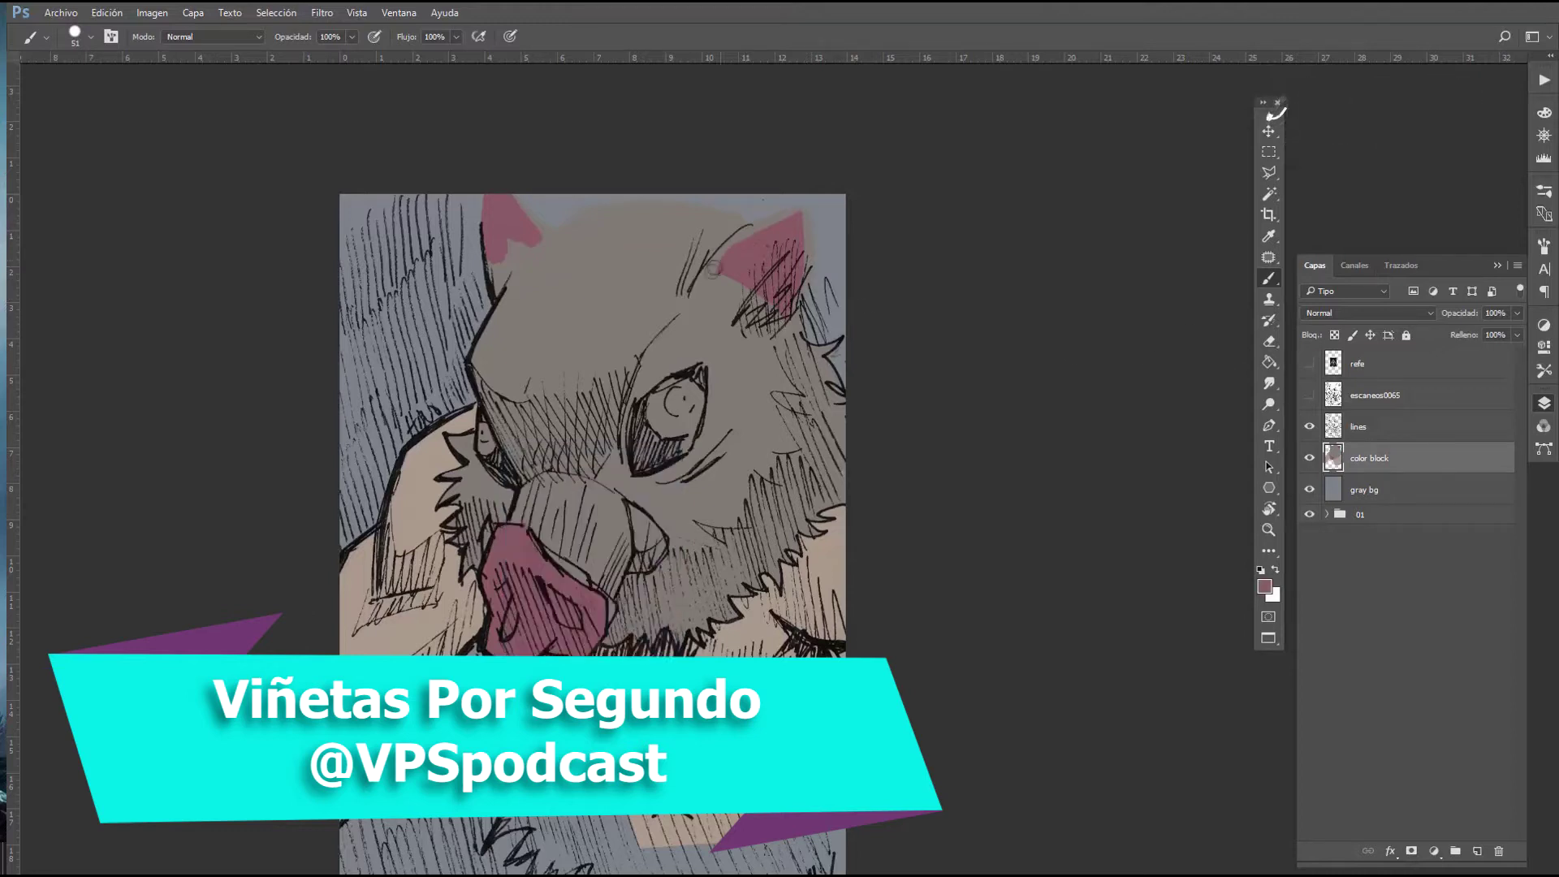
left_click(779, 227, "alt")
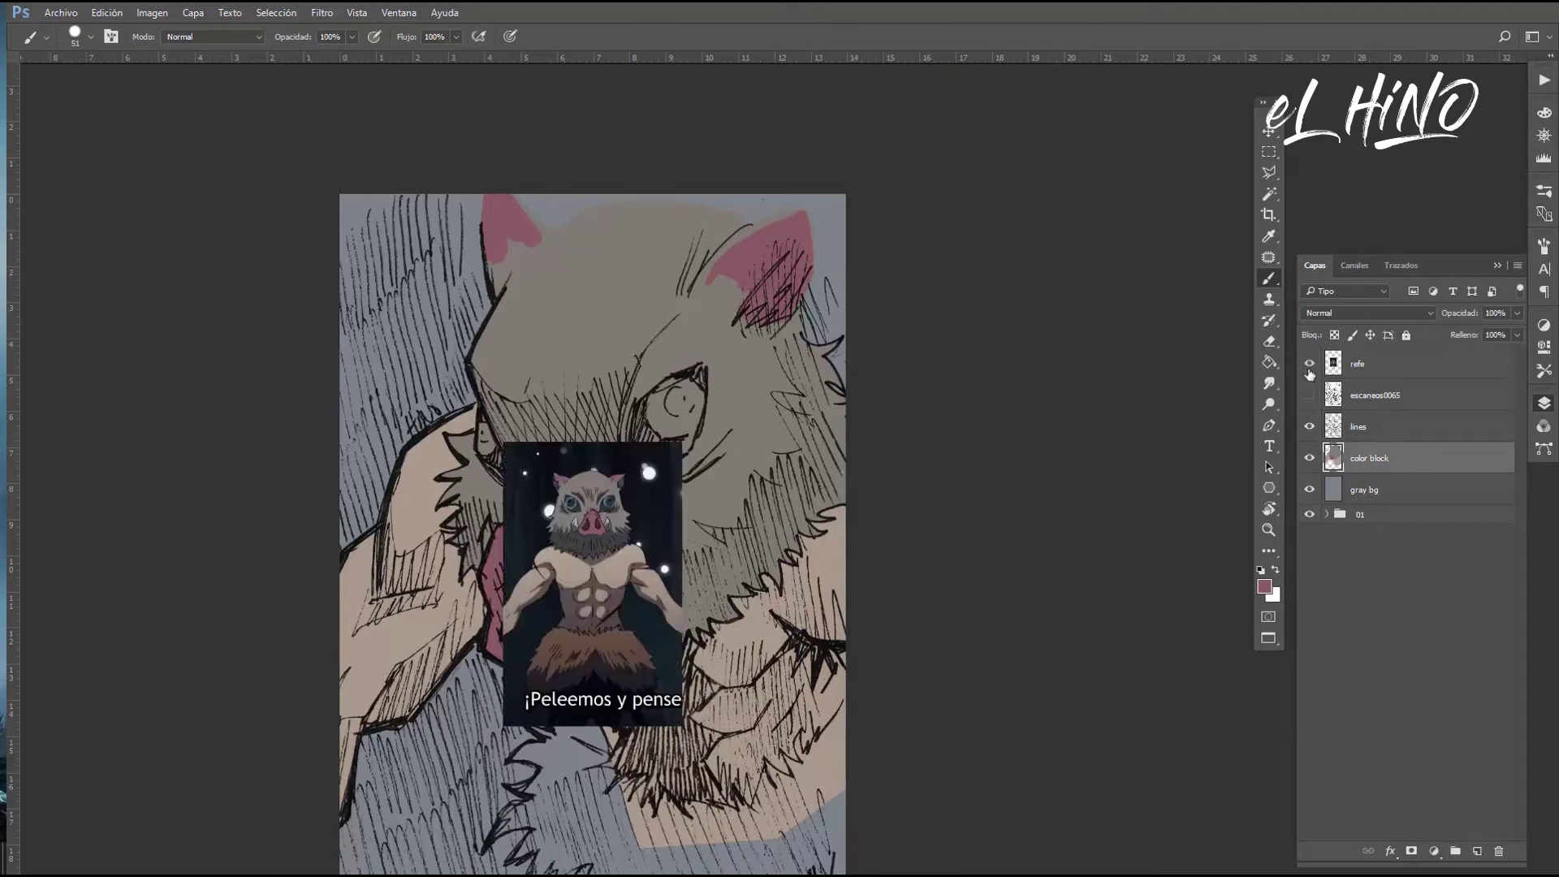
Paint pink onto the right ear and sample a light blue for the eyes
left_click_drag(779, 265, 781, 301)
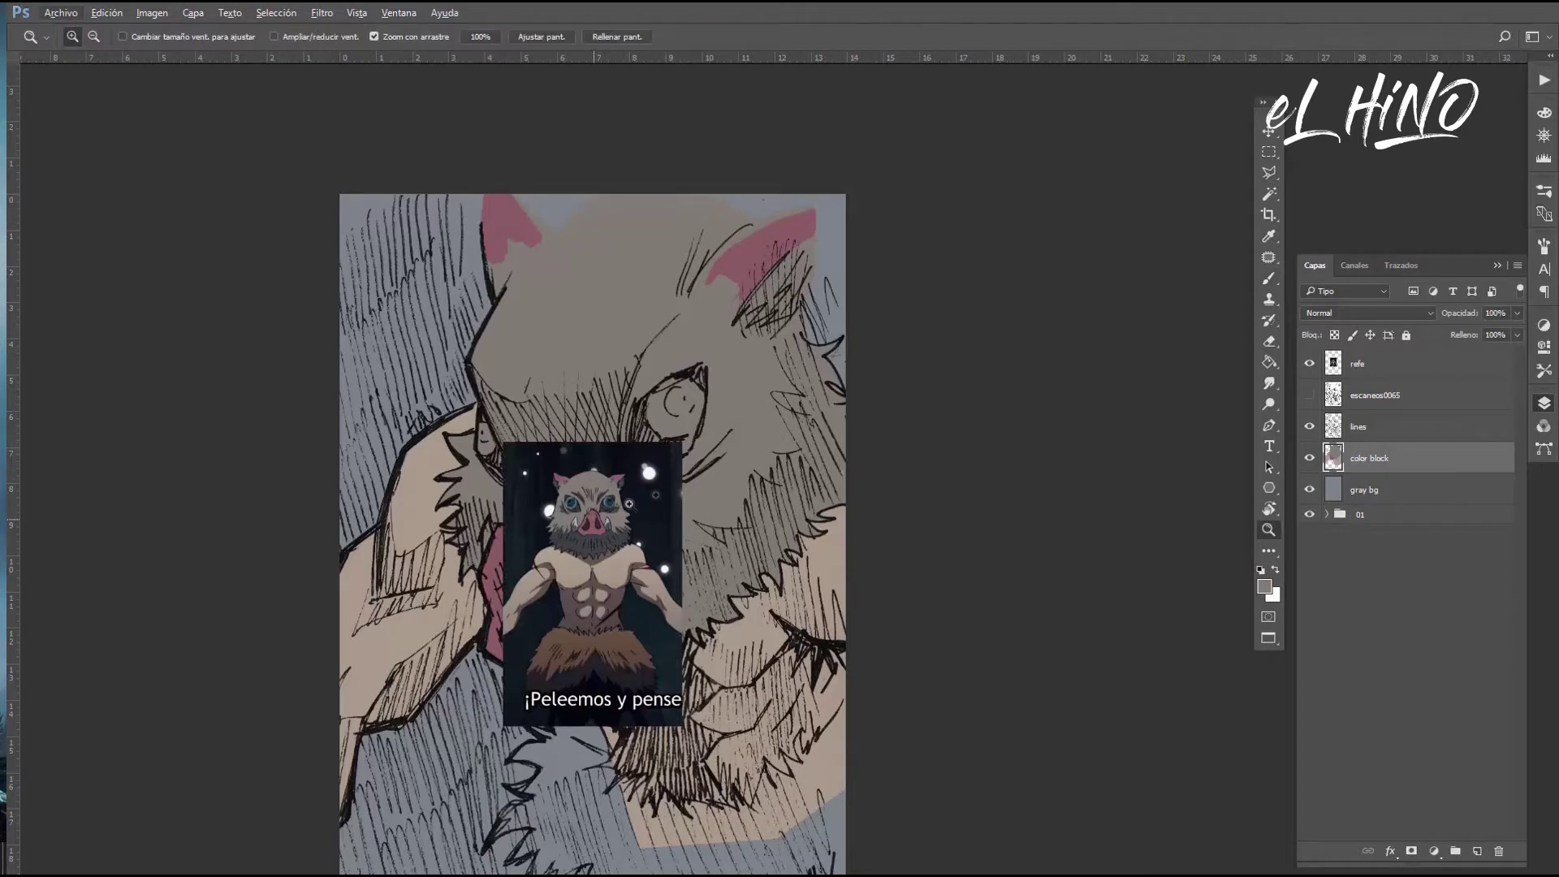
left_click_drag(604, 525, 649, 524)
left_click(1327, 514)
left_click(1309, 363)
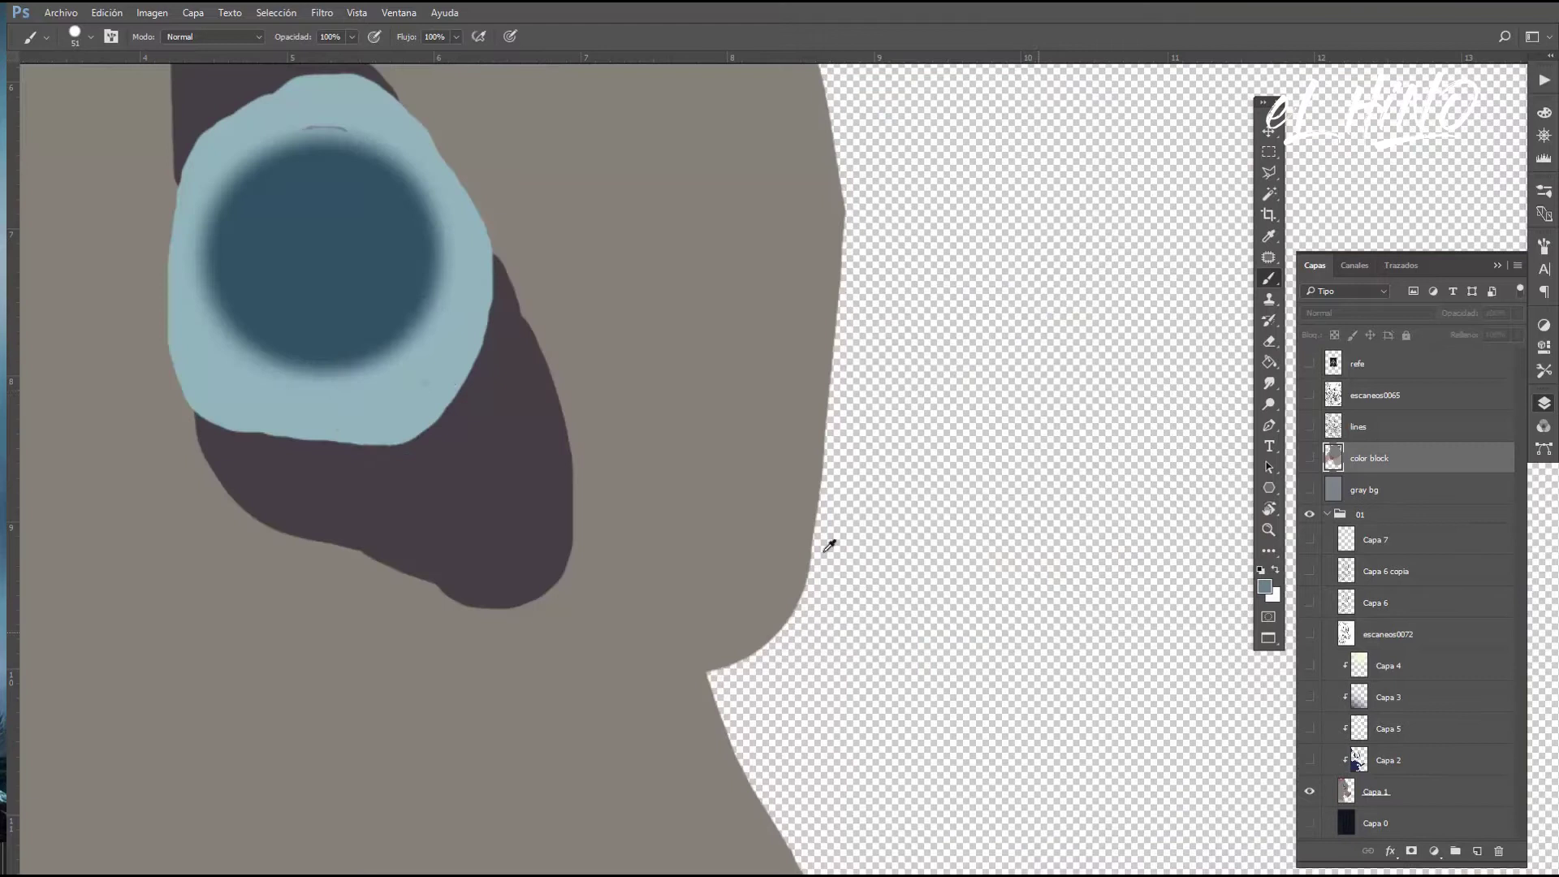
left_click(422, 390, "alt")
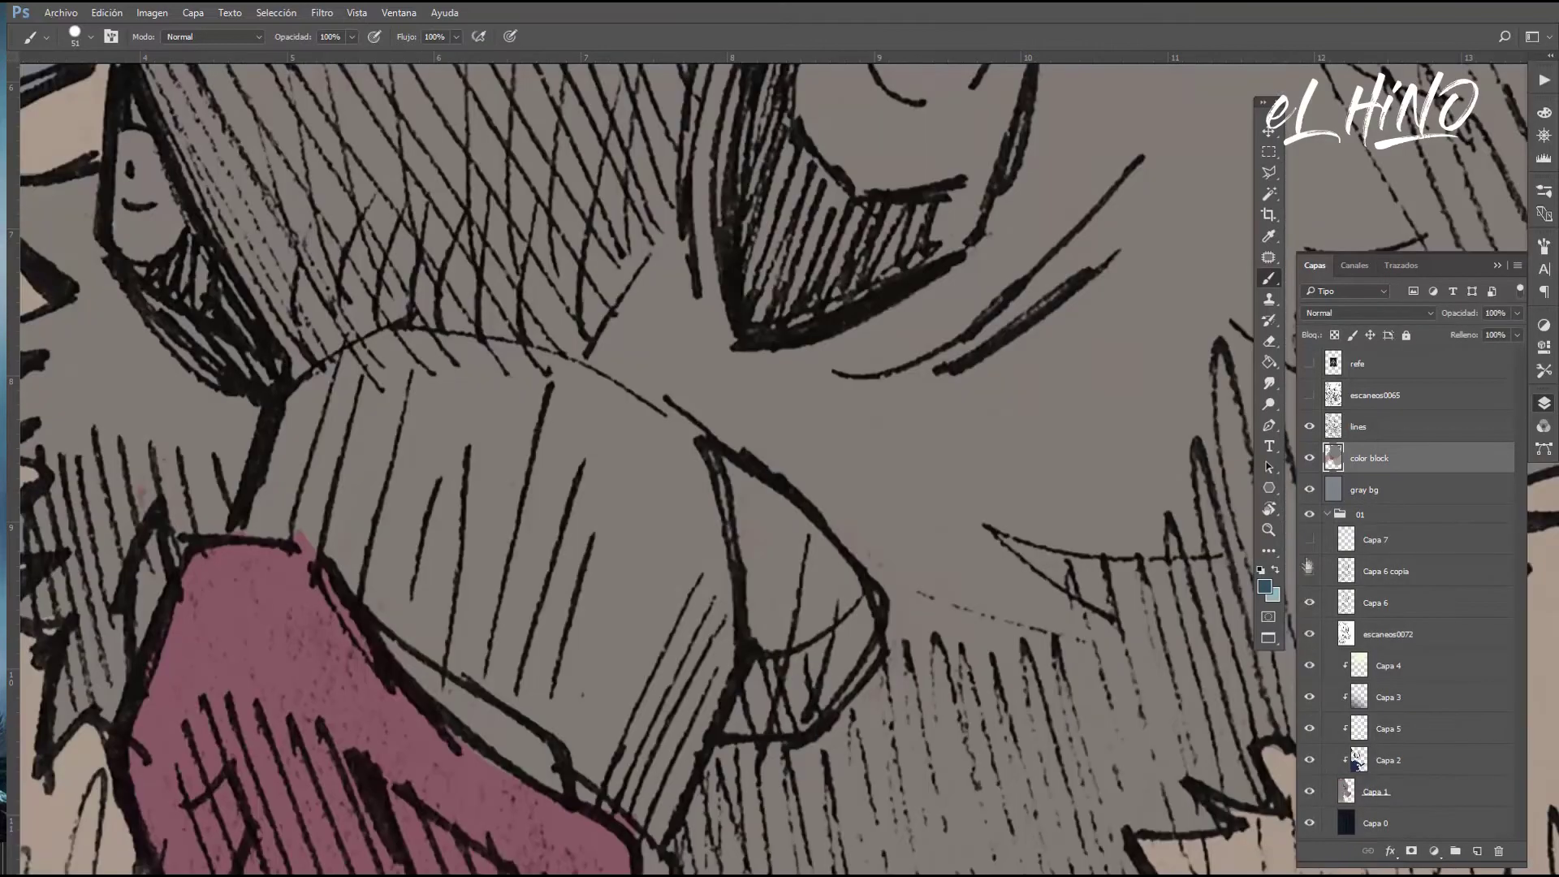
left_click(1325, 514)
Paint the large eye's iris light blue with soft dark blue shading inside
left_click_drag(849, 394, 644, 714)
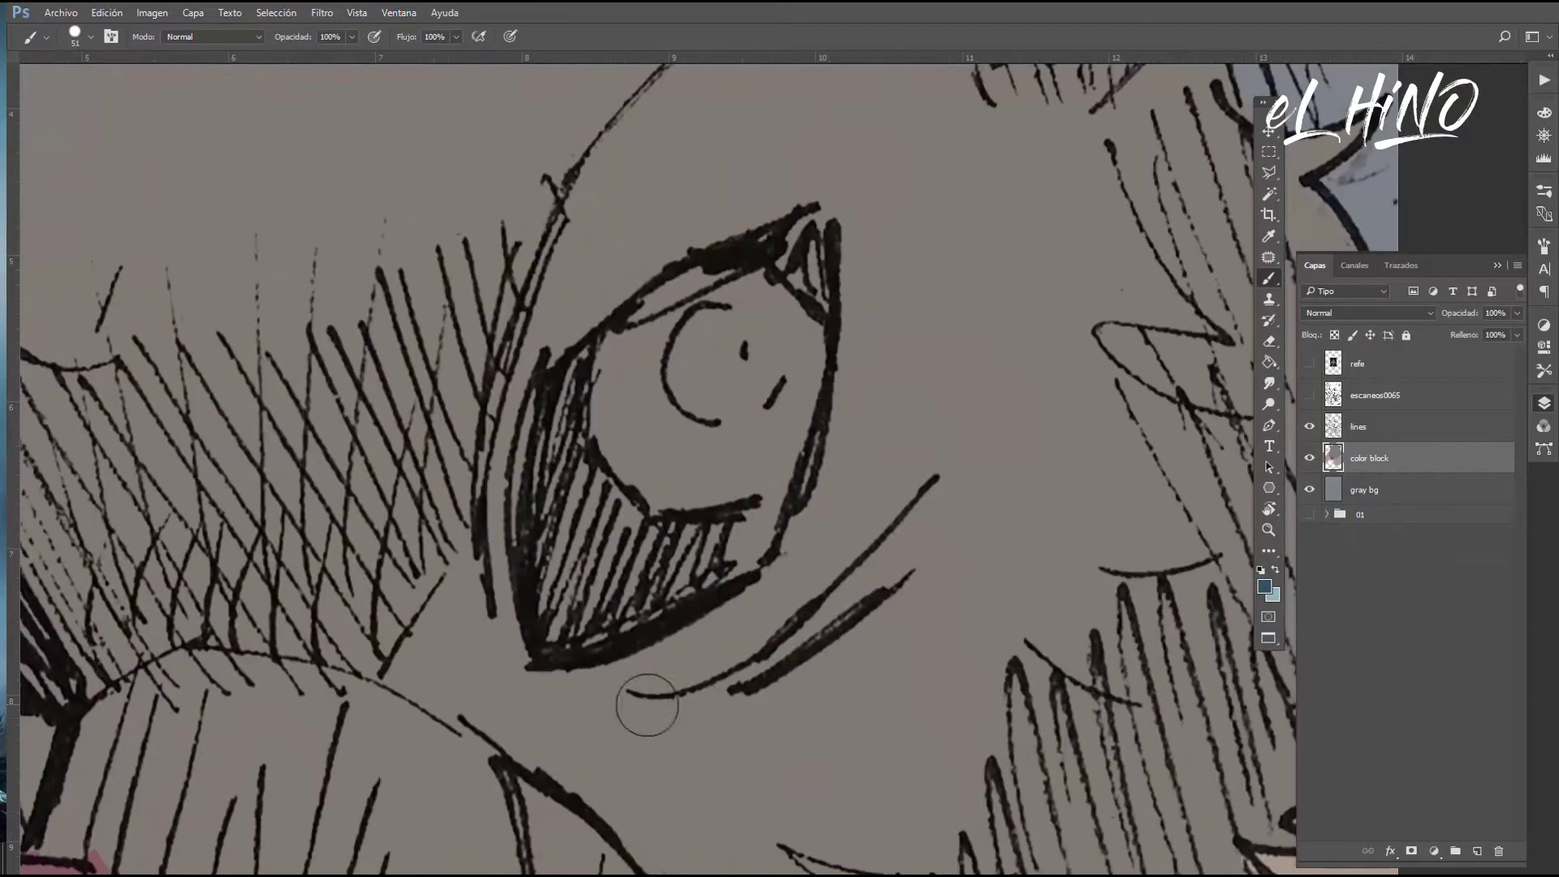
mouse_move(679, 376)
left_mouse_down()
mouse_move(721, 475)
mouse_move(597, 302)
mouse_move(717, 488)
left_mouse_up()
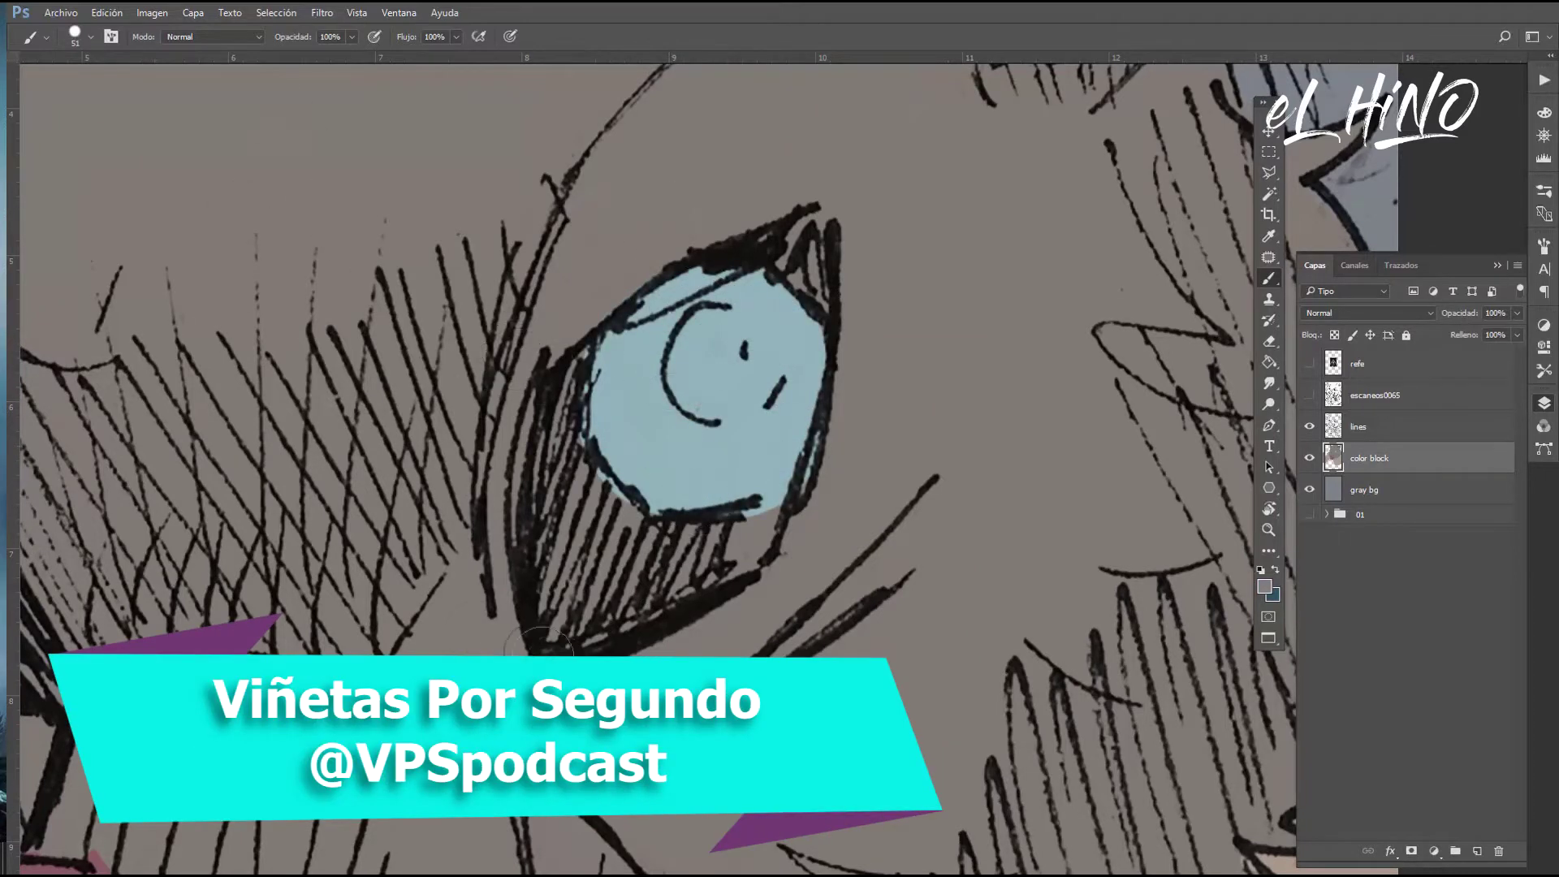
right_click(733, 435)
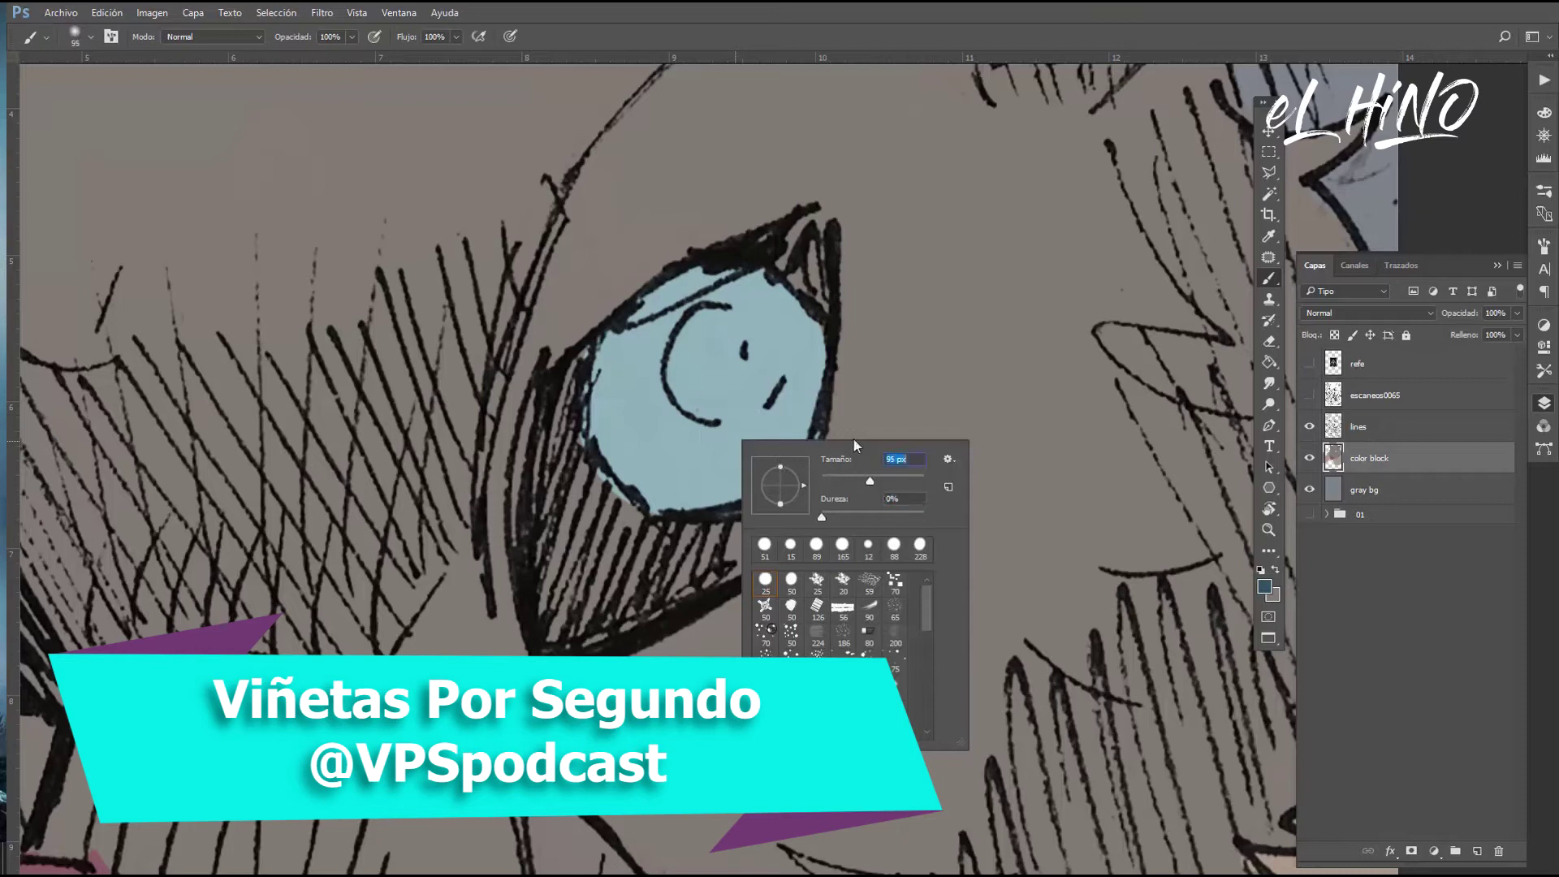
left_click_drag(699, 350, 739, 397)
left_click(1309, 364)
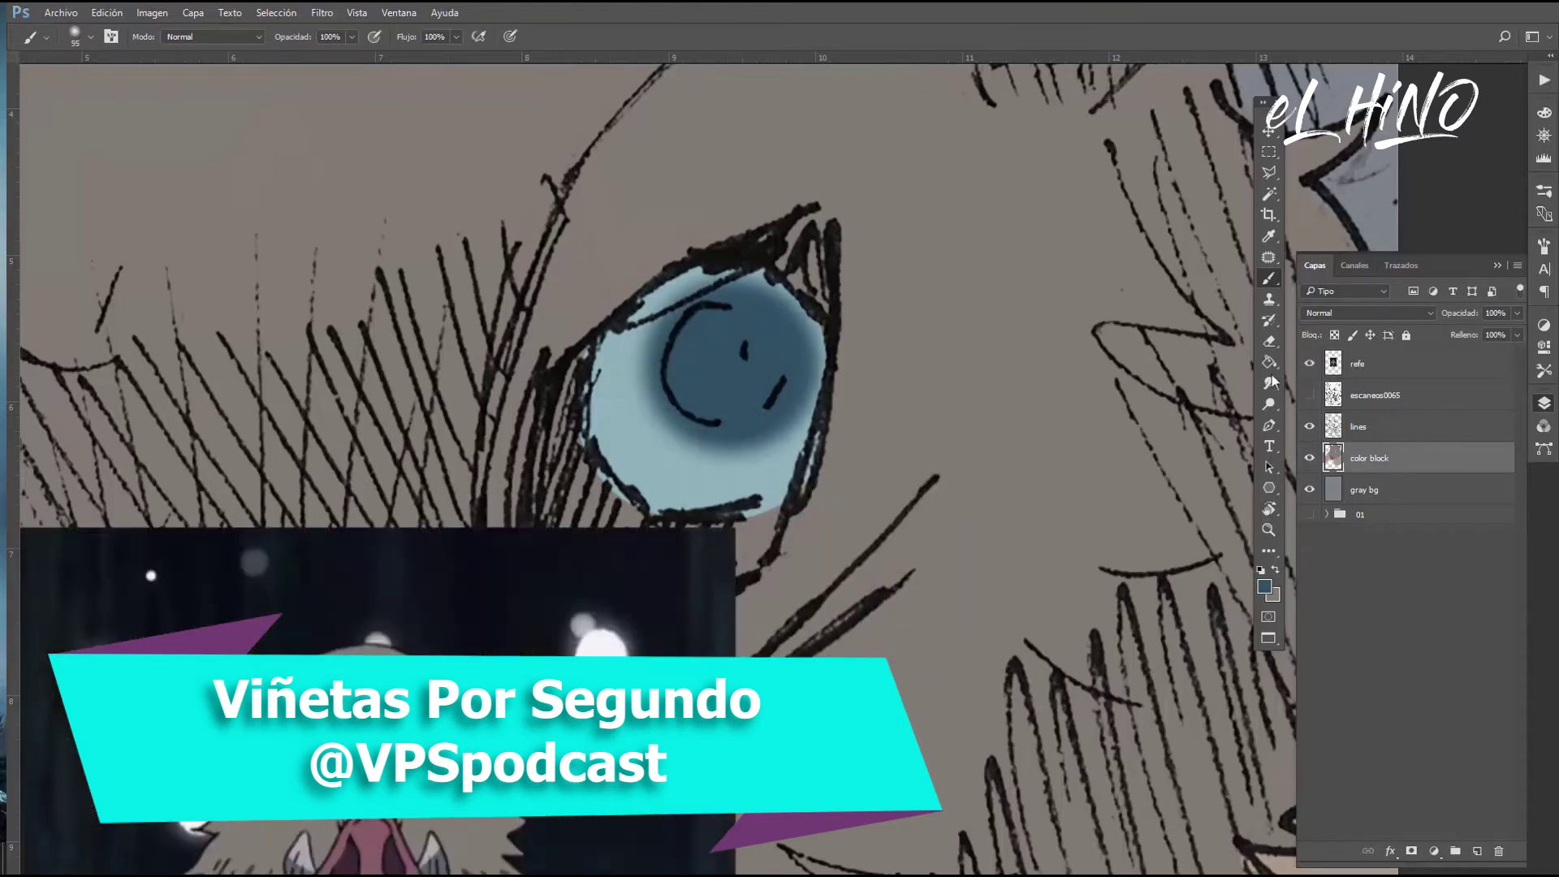
Fill the hatched area below the large eye with dark grey
right_click(615, 471)
left_click(639, 643)
left_click(1309, 363)
left_click_drag(641, 491, 593, 544)
mouse_move(585, 358)
left_mouse_down()
mouse_move(551, 619)
mouse_move(568, 390)
left_mouse_up()
mouse_move(568, 568)
left_mouse_down()
mouse_move(698, 560)
mouse_move(772, 511)
mouse_move(699, 562)
mouse_move(735, 542)
mouse_move(816, 244)
left_mouse_up()
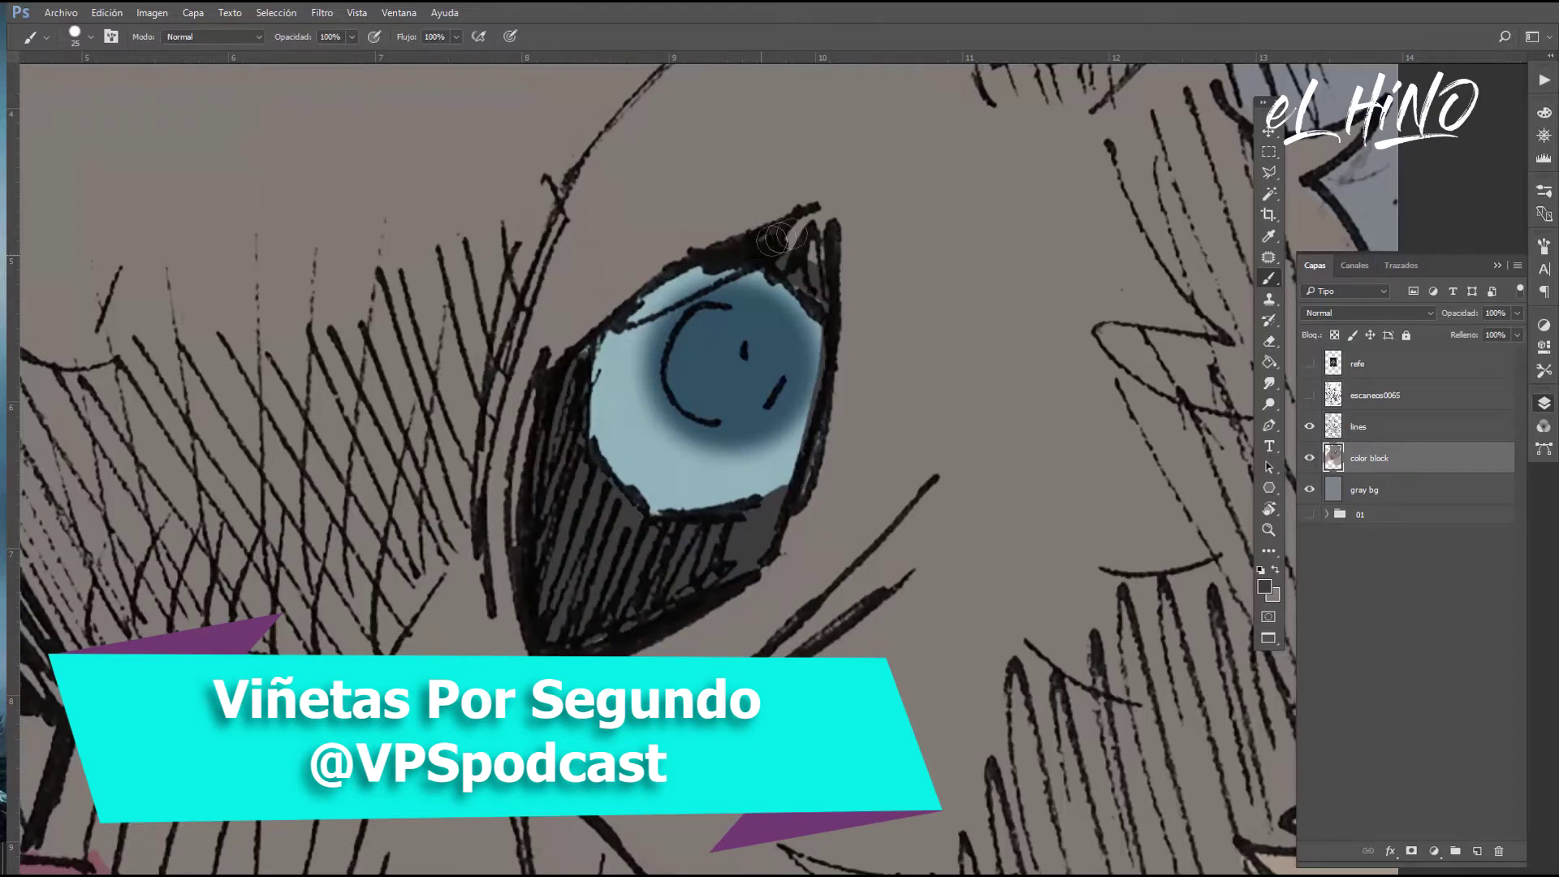
Paint dark grey in the small eye's socket and fill the small eye light blue
key("z")
key("ctrl+0")
left_click(573, 428)
key("b")
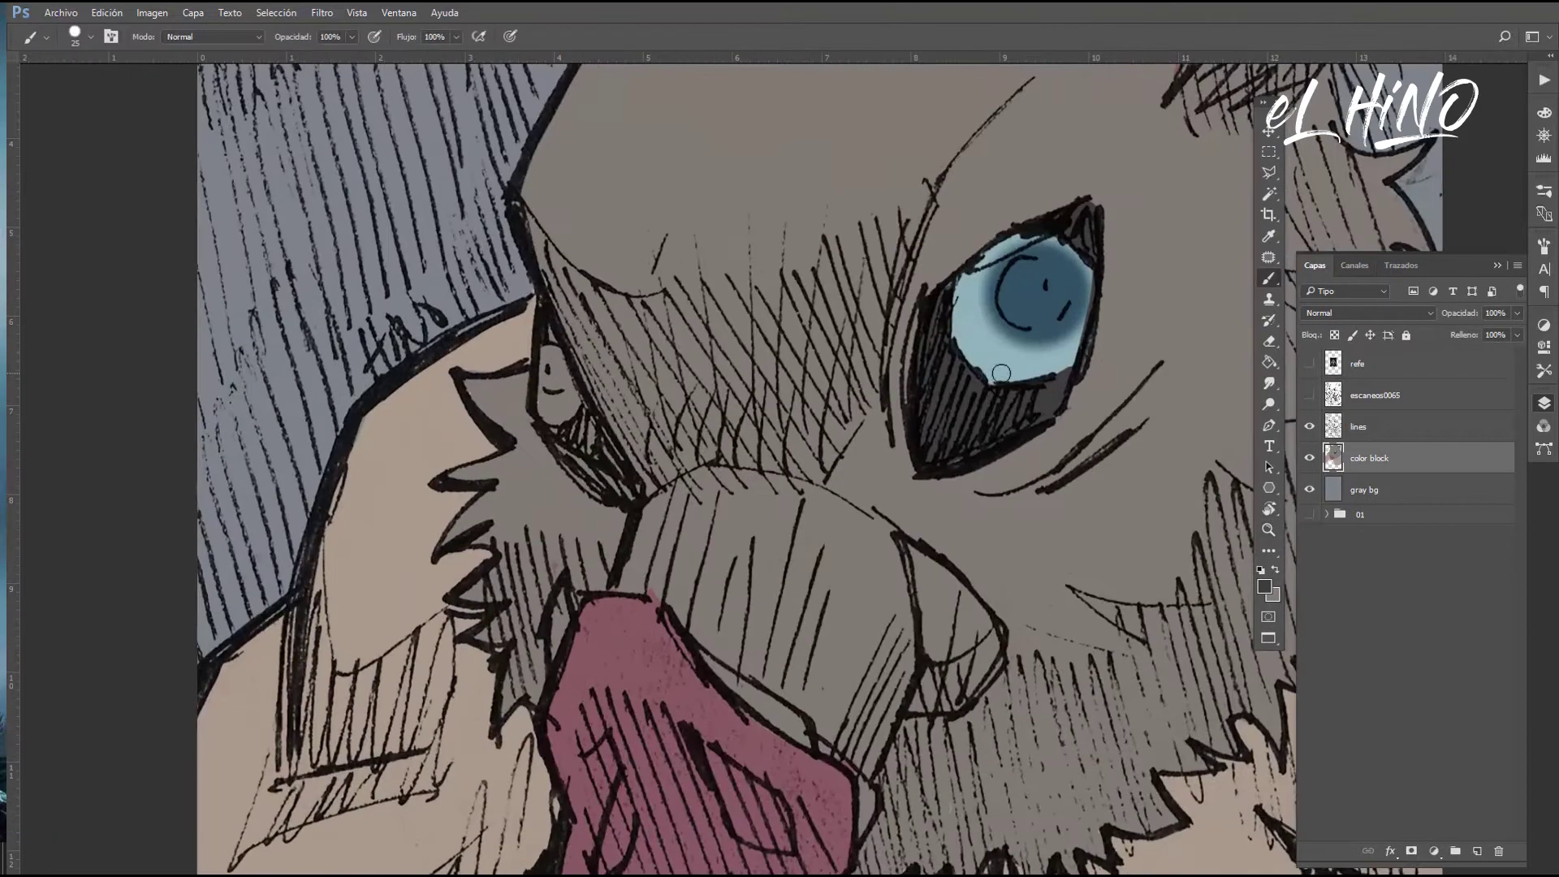
mouse_move(558, 434)
left_mouse_down()
mouse_move(633, 497)
mouse_move(648, 394)
left_mouse_up()
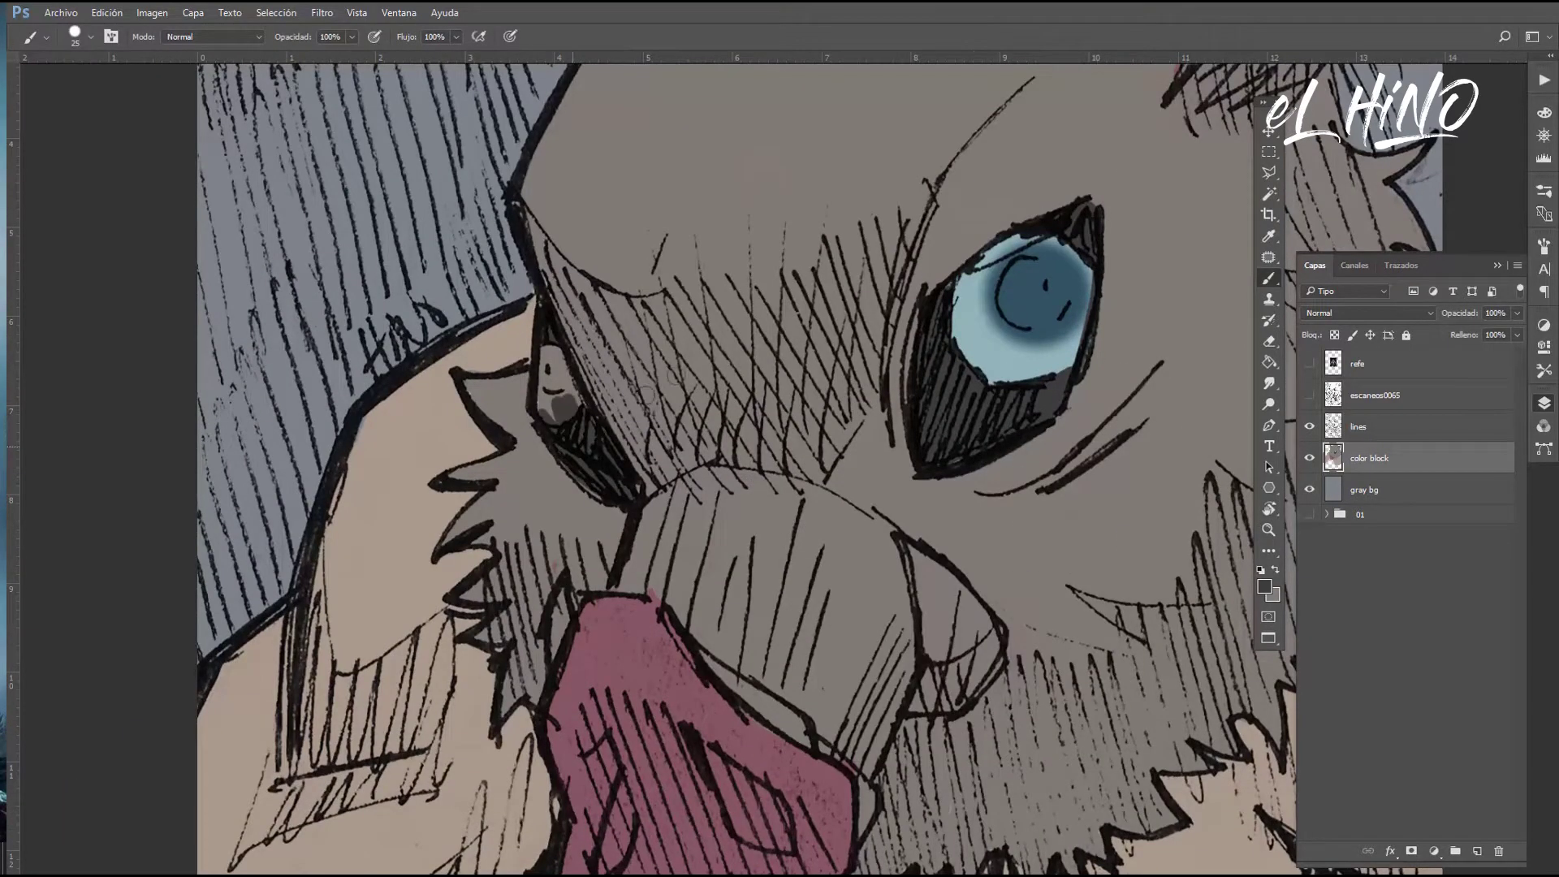
left_click_drag(549, 357, 554, 410)
Cover the small eye's pupil dot with the sampled light blue
right_click(592, 352)
left_click(552, 371)
right_click(690, 416)
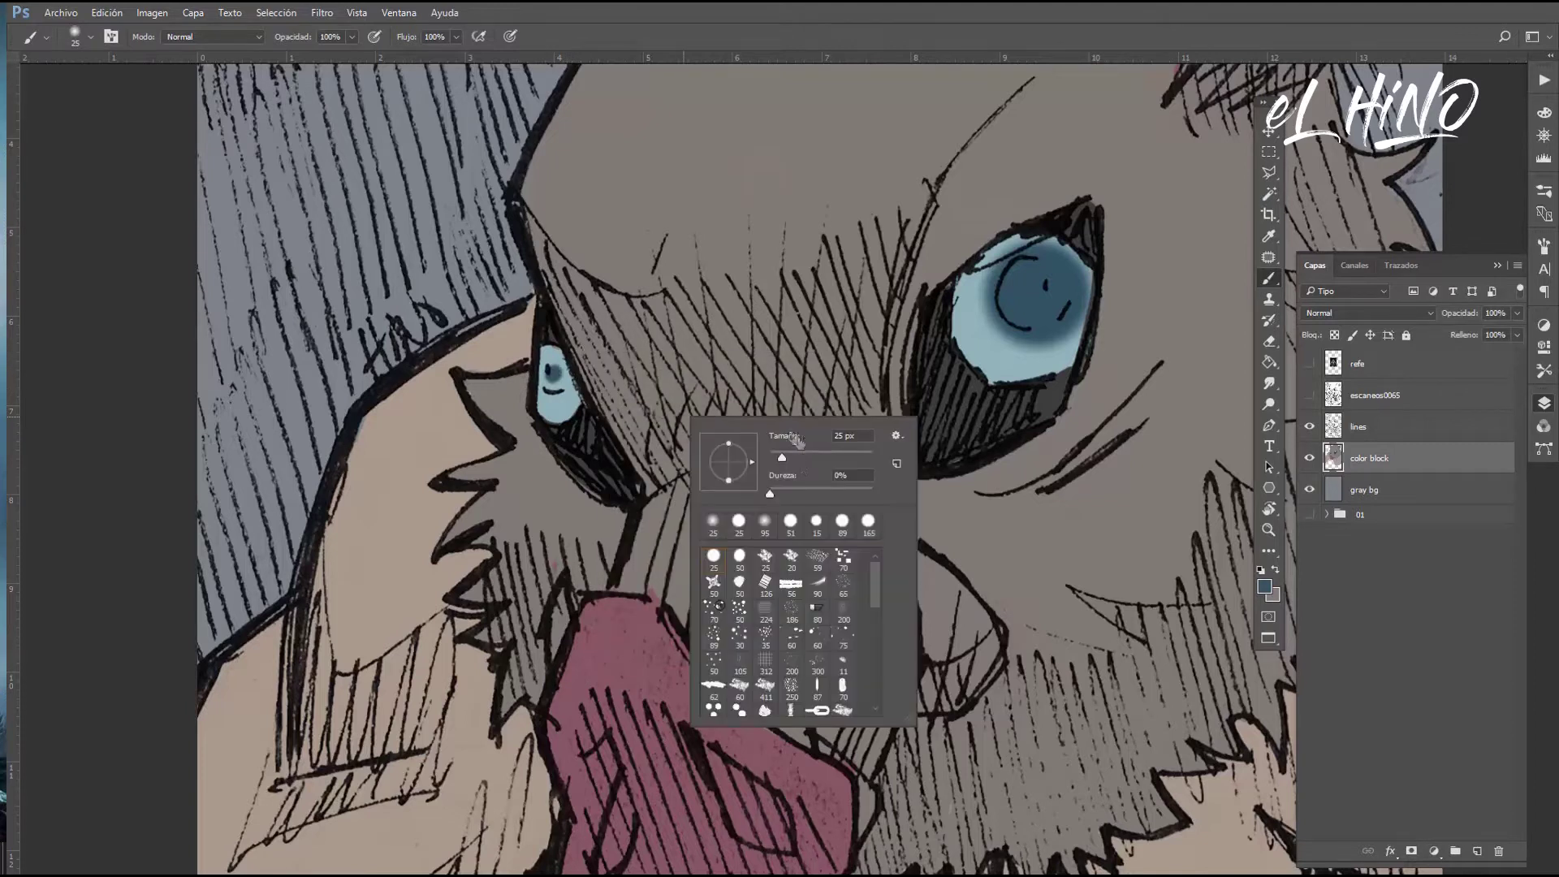
left_click(559, 397, "alt")
left_click(552, 369)
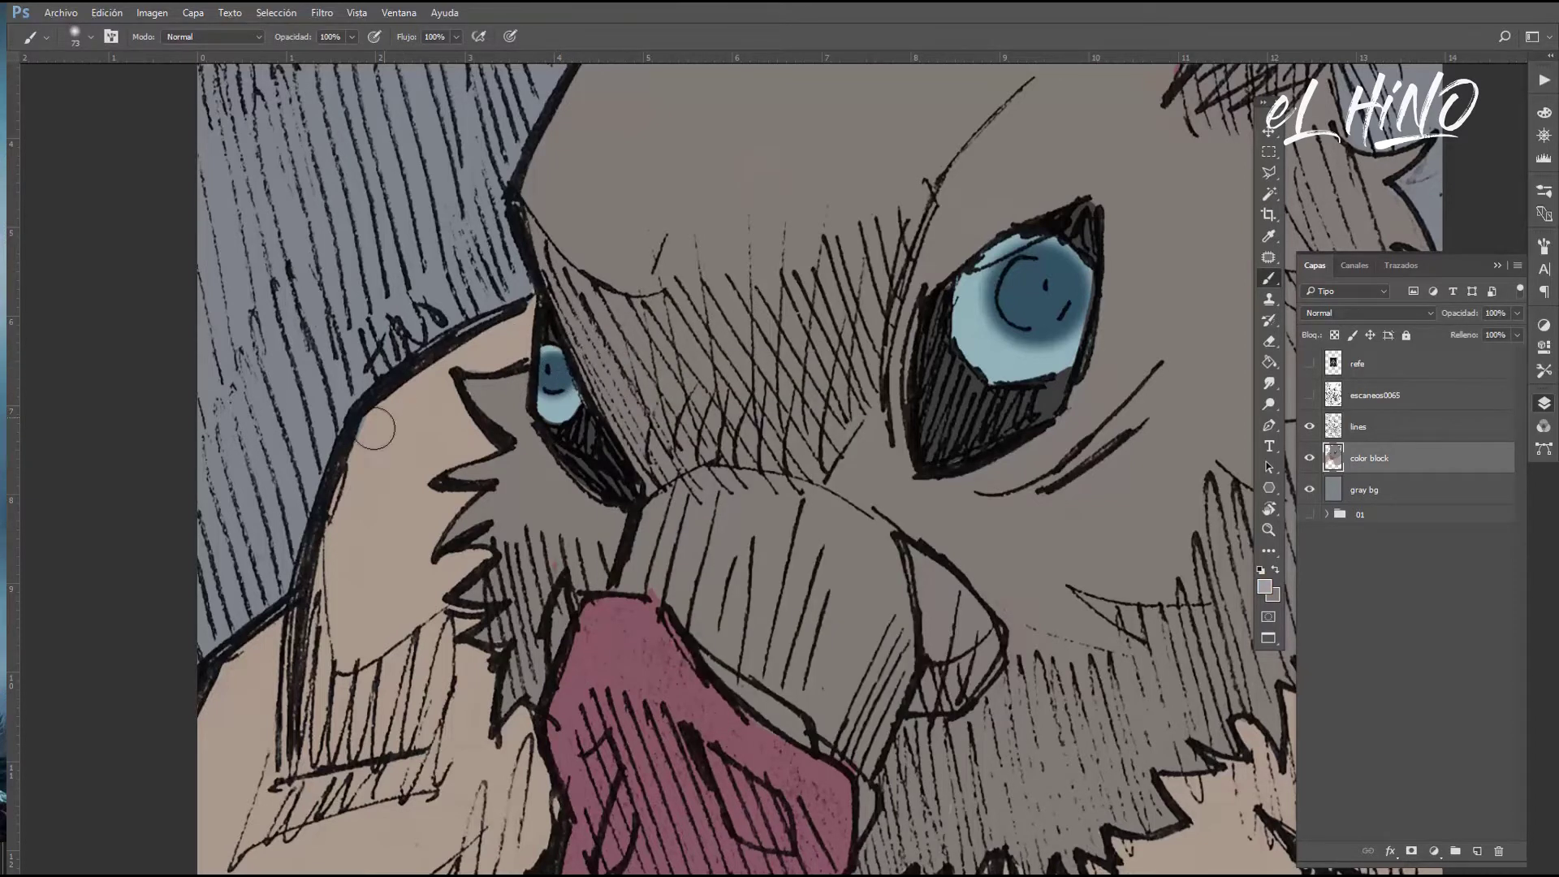
key("z")
key("ctrl+minus")
key("ctrl+minus")
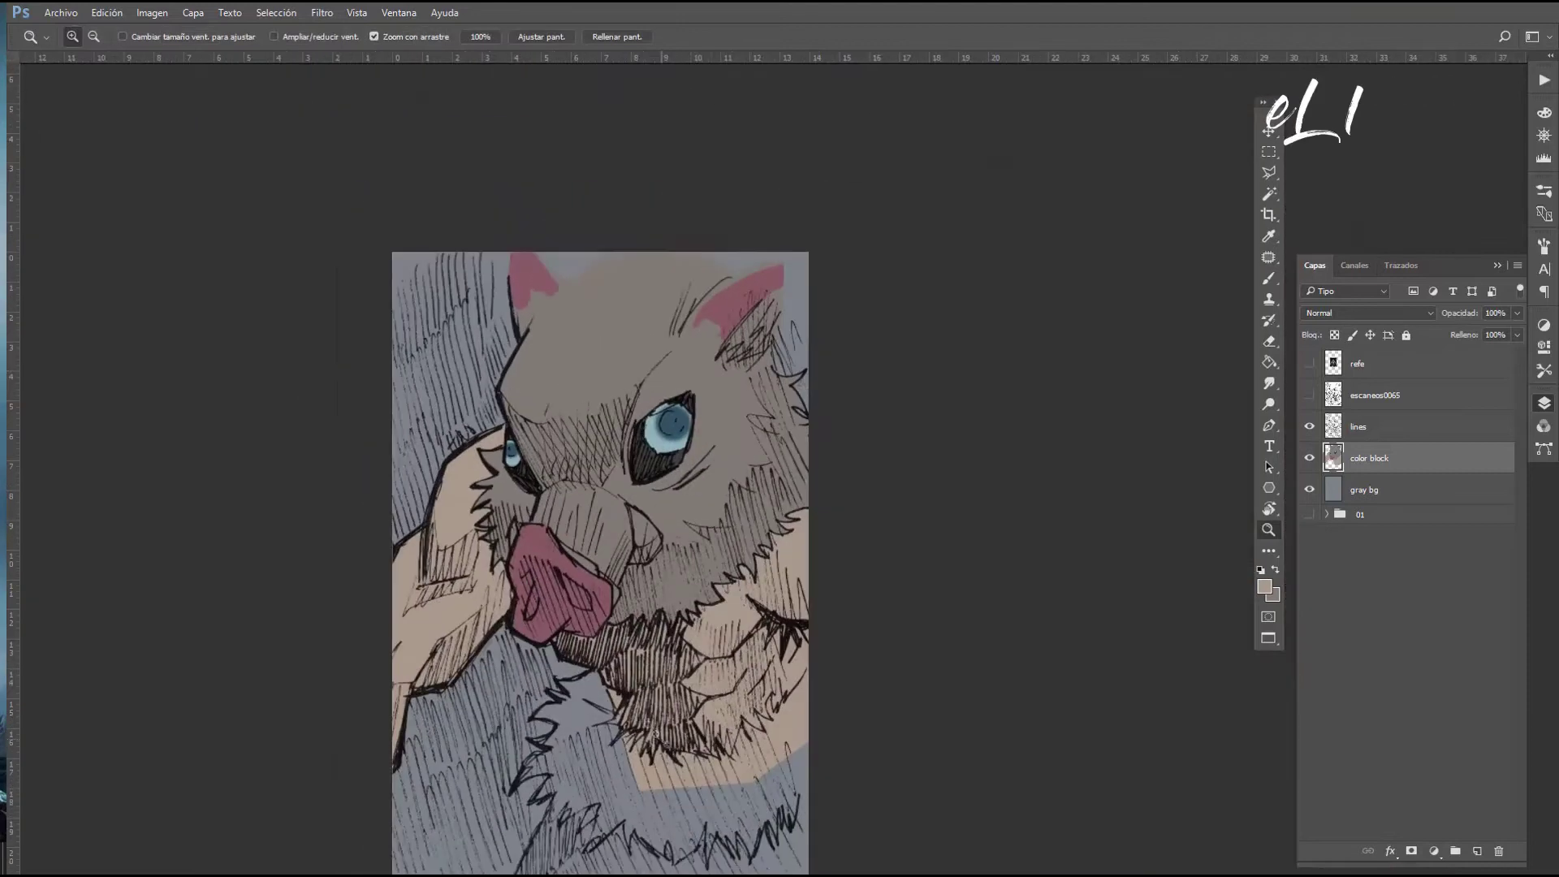
Paint a dark red scar stroke down the left cheek
left_click(513, 508)
key("b")
key("z")
key("ctrl+minus")
key("ctrl+minus")
key("ctrl+minus")
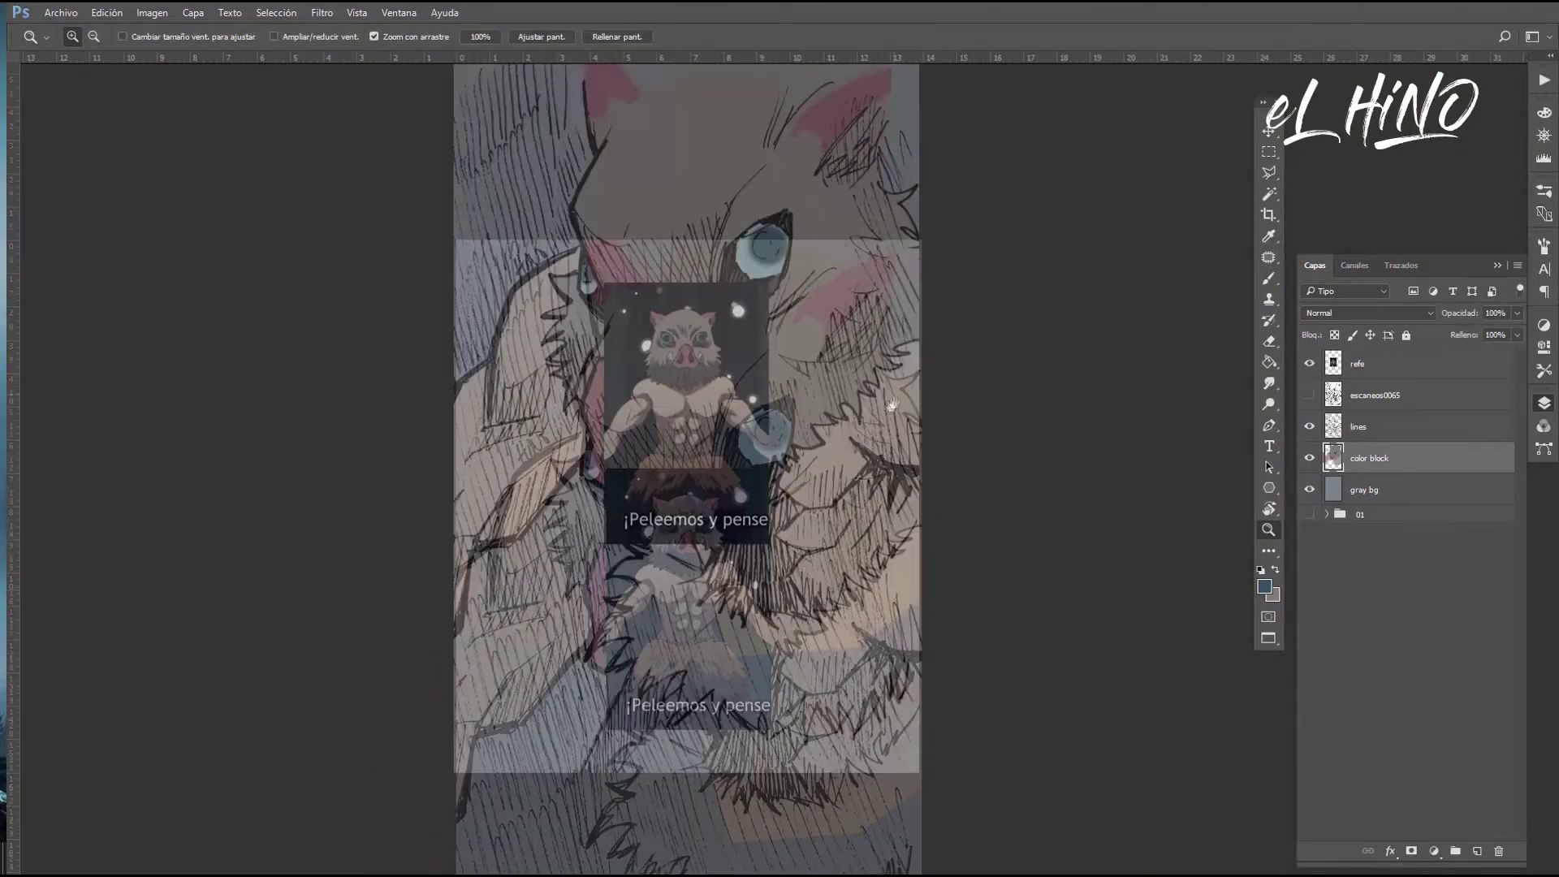
key("ctrl+plus")
key("ctrl+plus")
key("b")
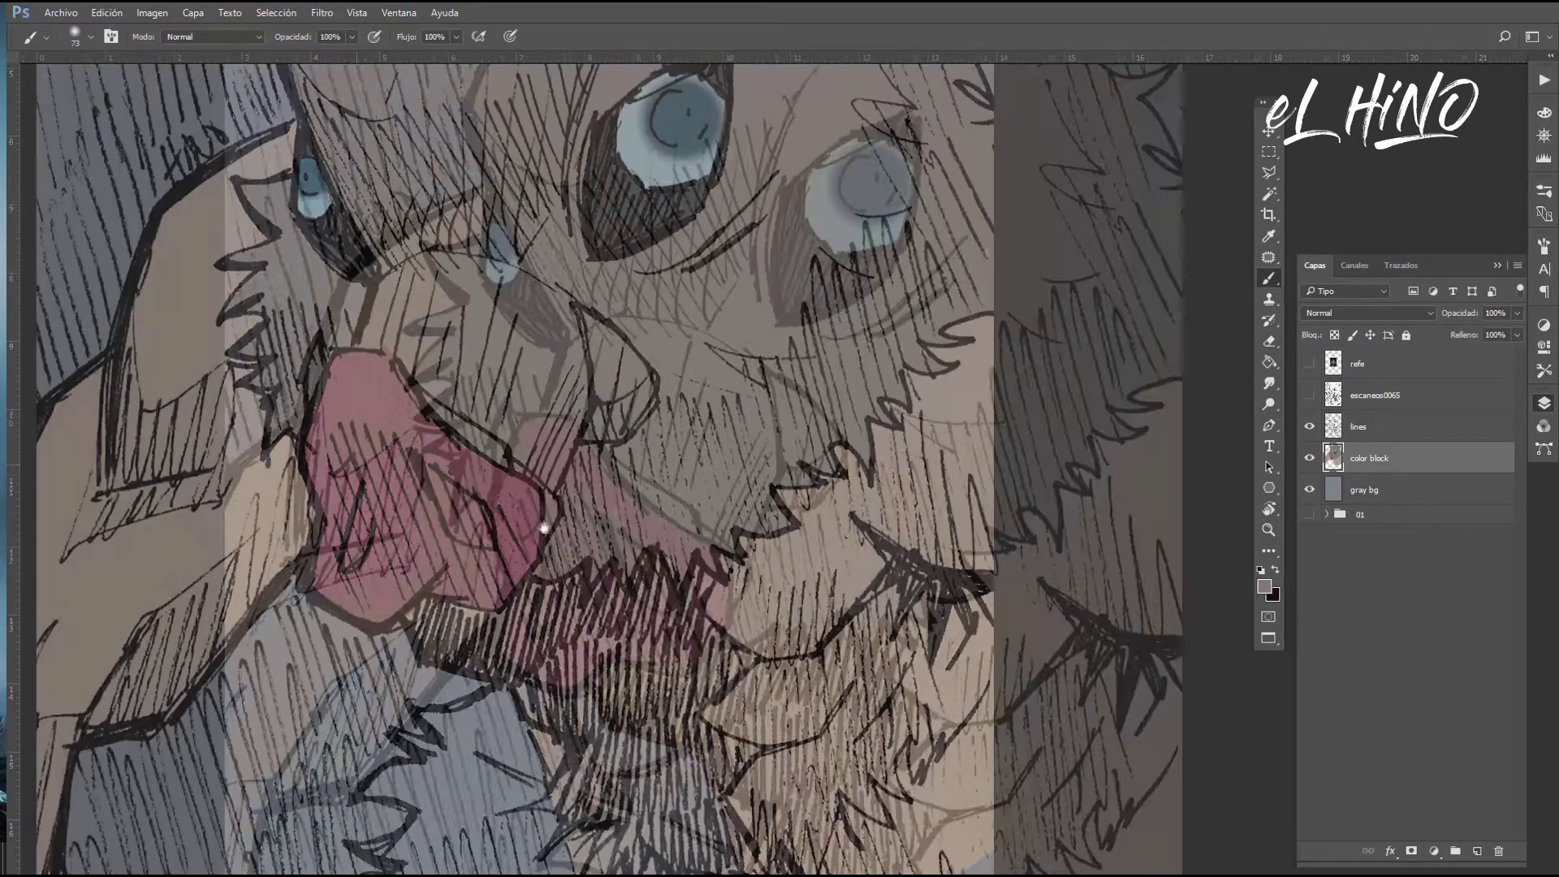
right_click(609, 541)
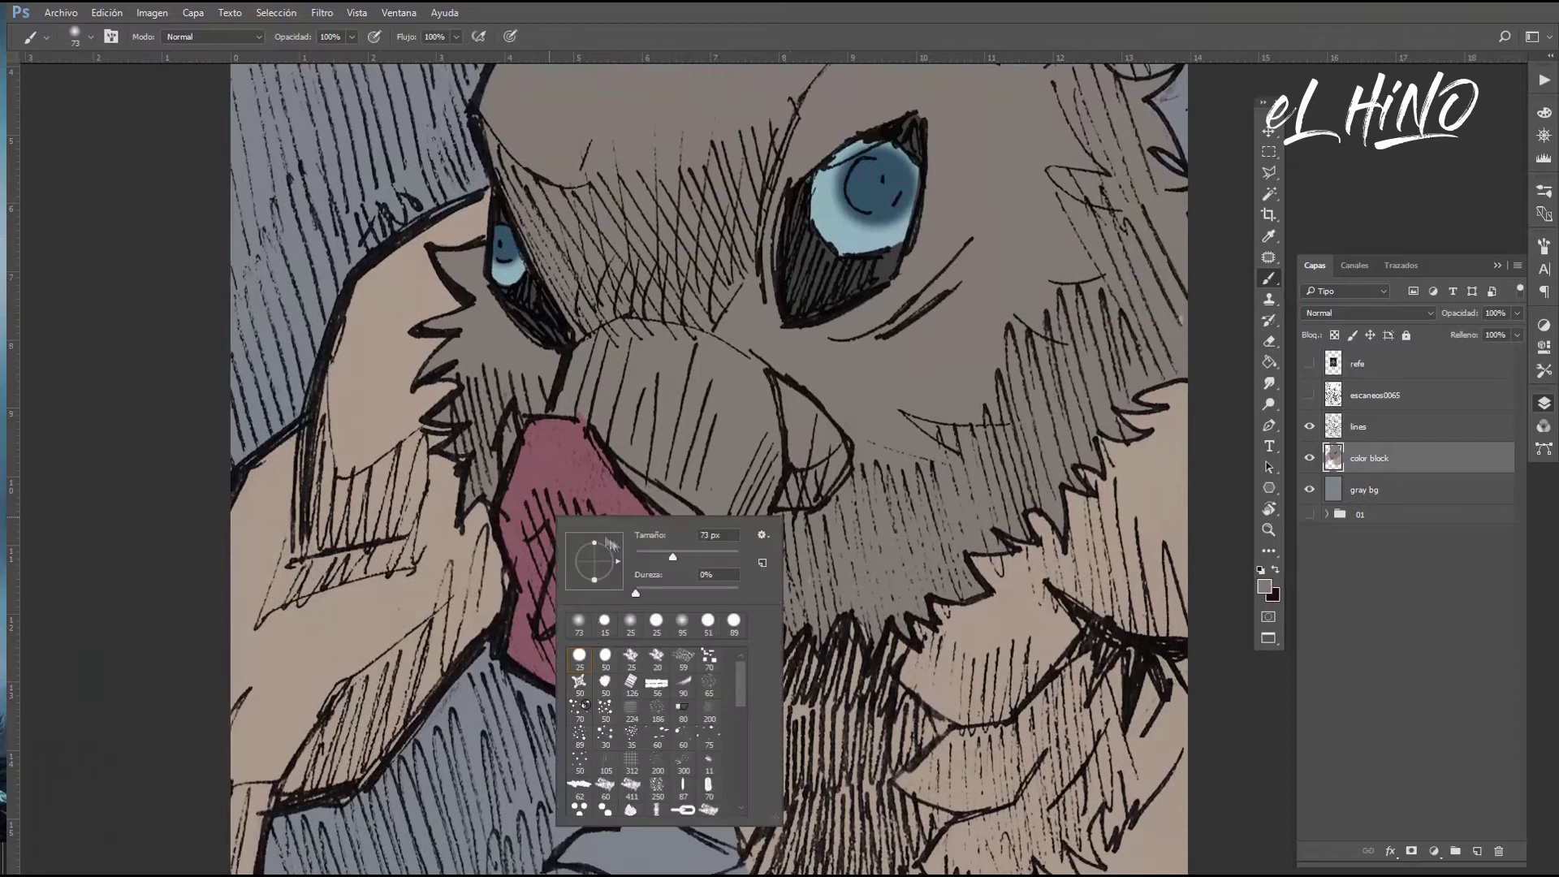
key("Return")
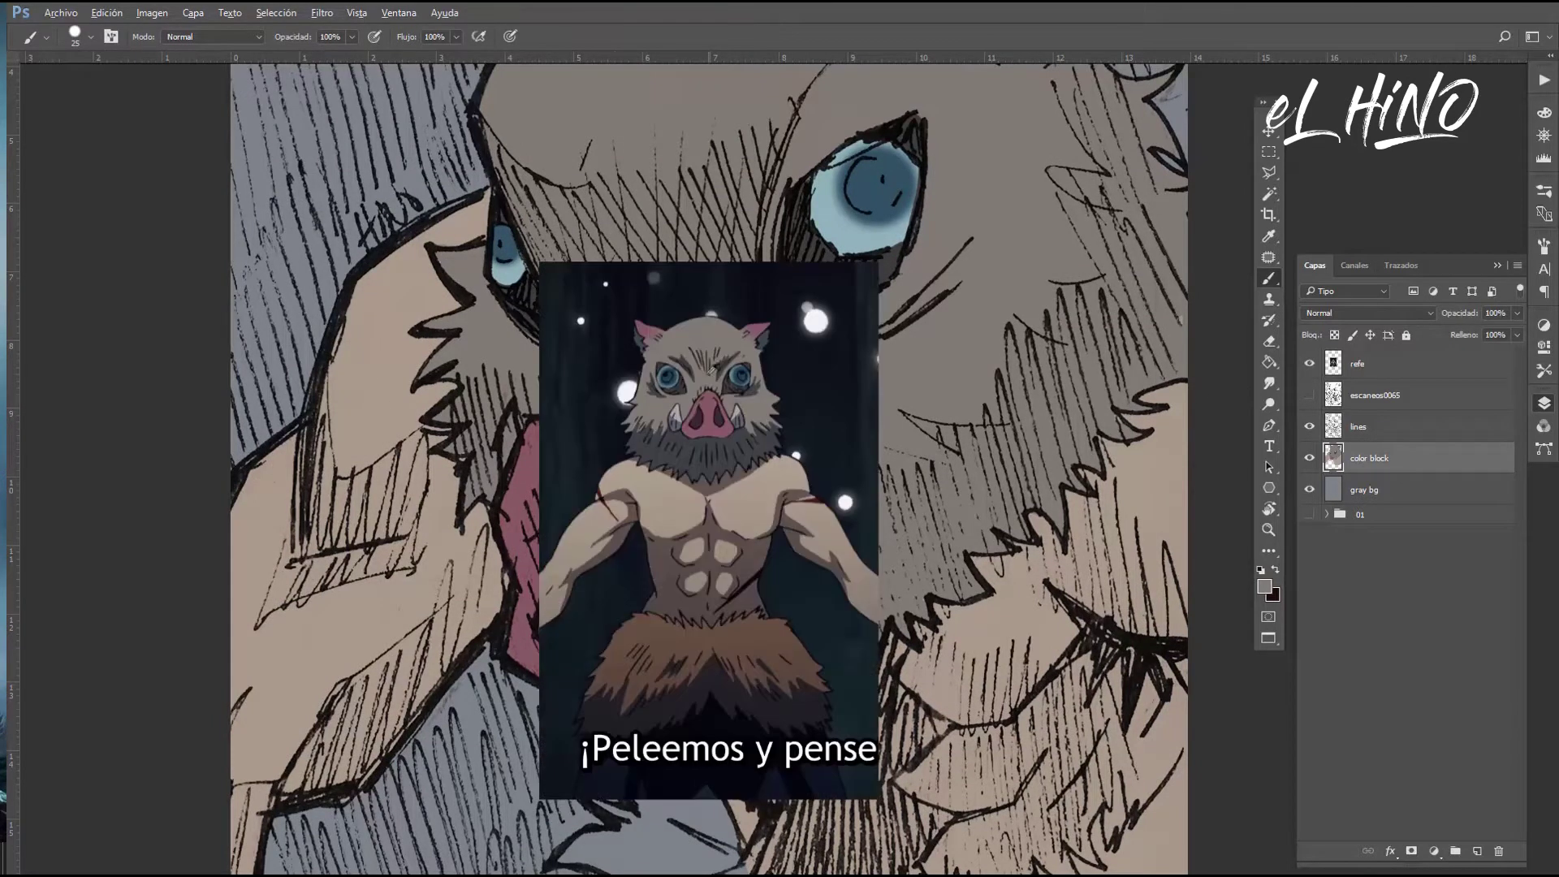
left_click(602, 487, "alt")
left_click_drag(351, 278, 394, 446)
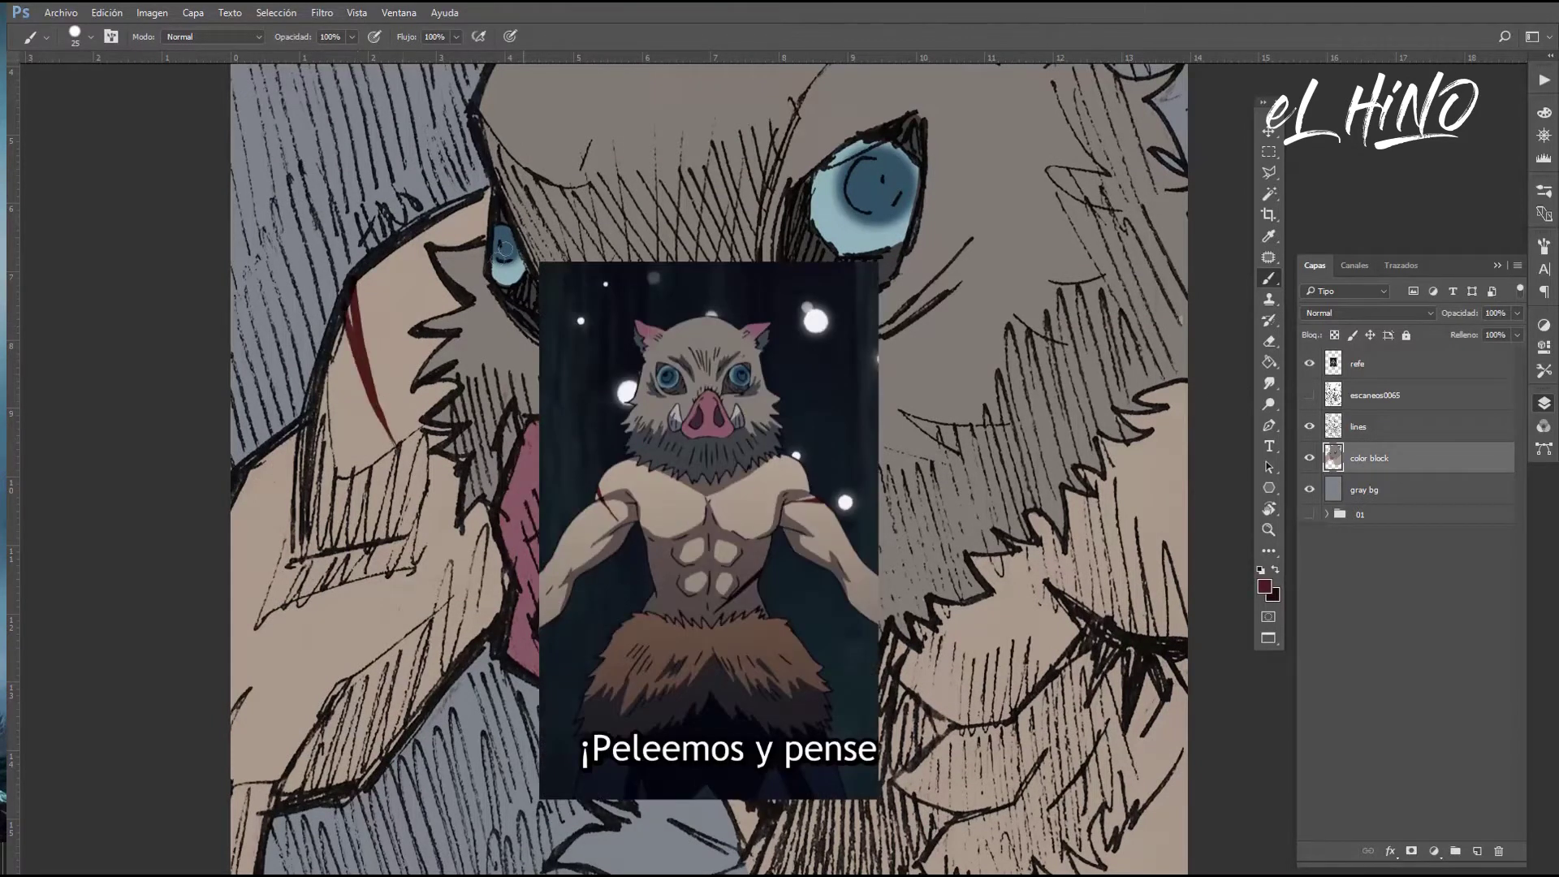
left_click_drag(357, 309, 402, 496)
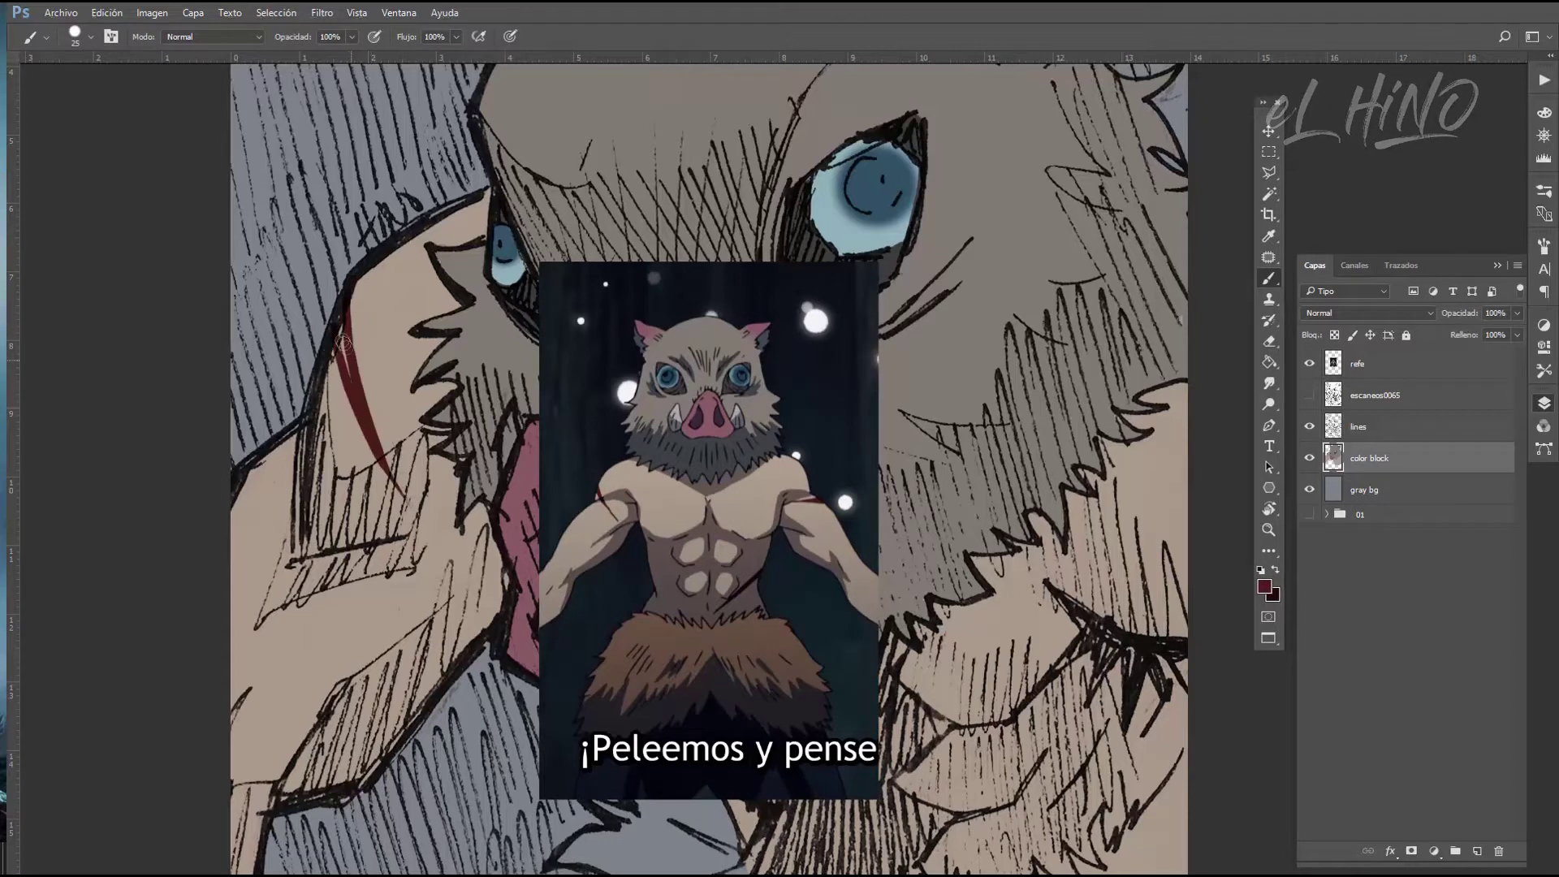
Shade the lower right cheek below the beard with brown
mouse_move(981, 617)
left_mouse_down()
mouse_move(820, 568)
mouse_move(745, 568)
left_mouse_up()
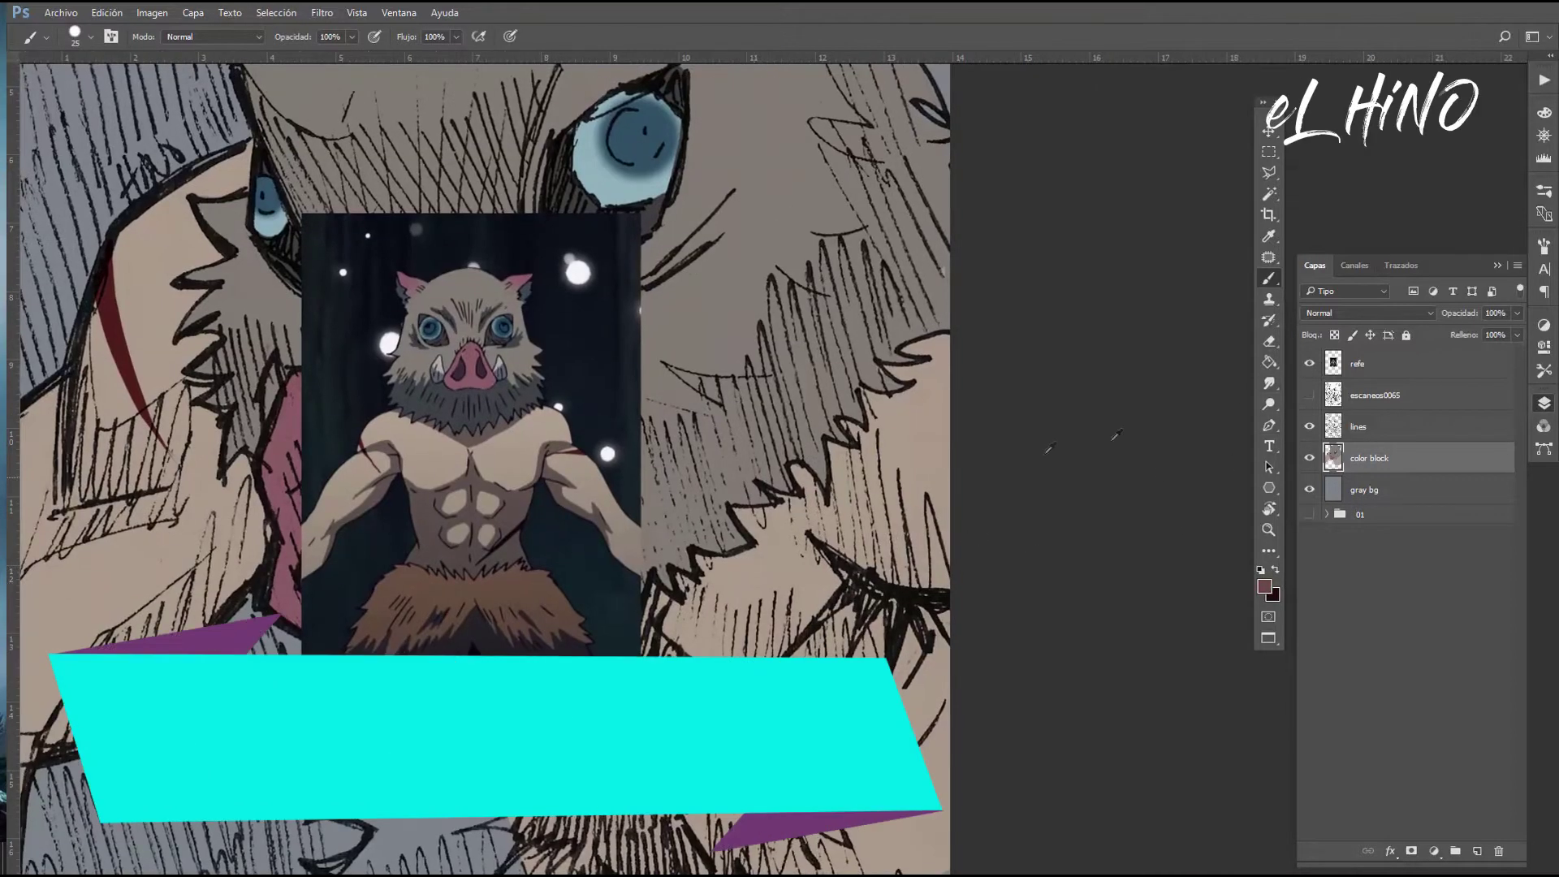
left_click_drag(788, 812, 747, 528)
left_click_drag(897, 400, 849, 526)
left_click(888, 403, "alt")
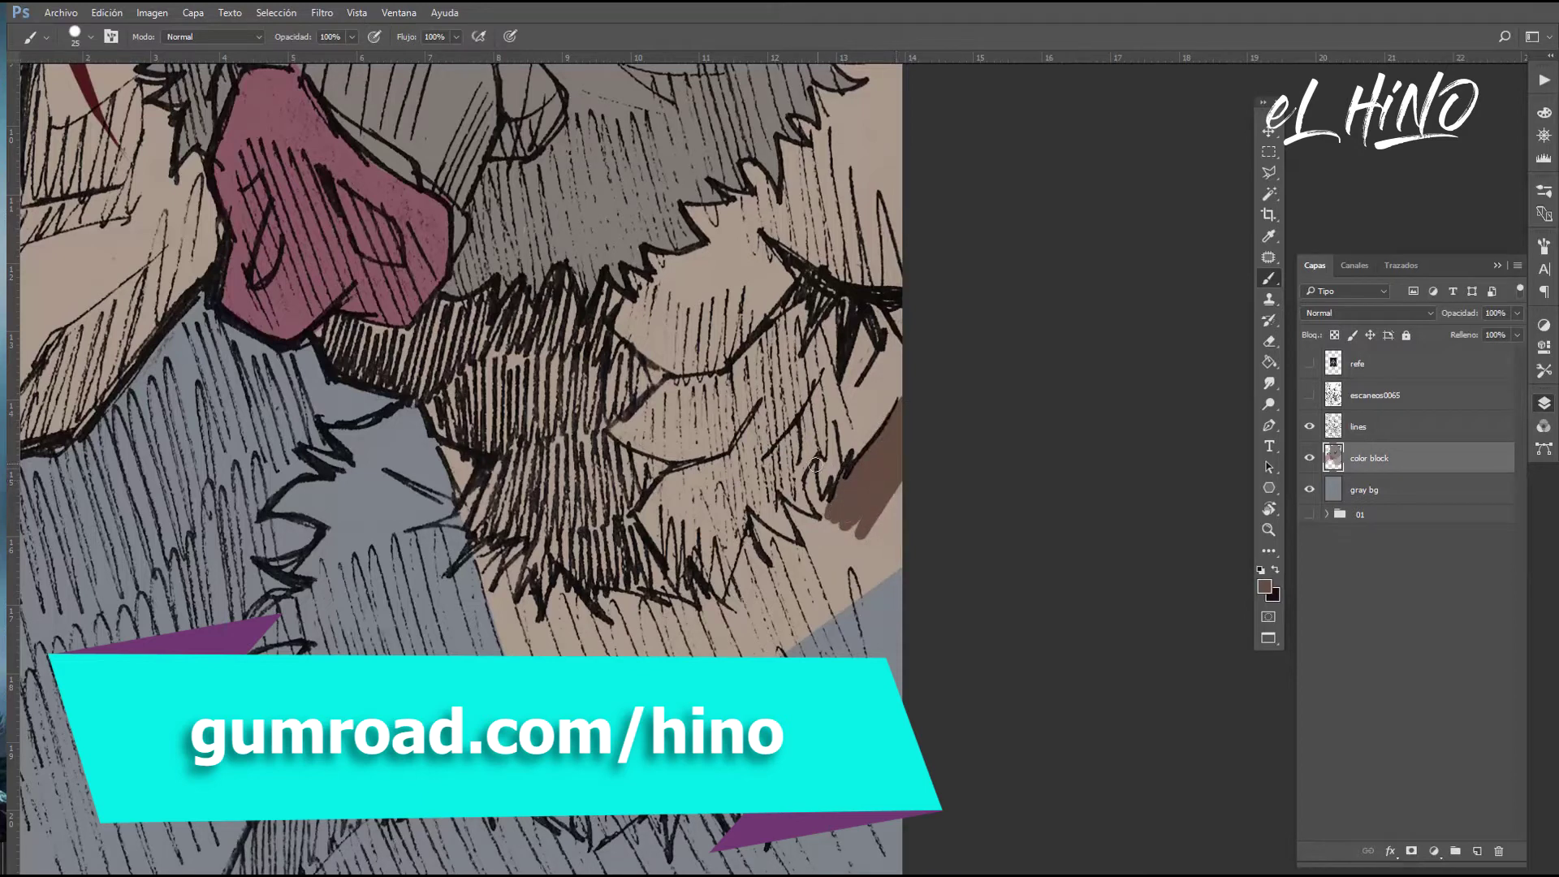
left_click_drag(802, 526, 860, 560)
mouse_move(894, 487)
left_mouse_down()
mouse_move(824, 560)
mouse_move(731, 617)
mouse_move(828, 634)
mouse_move(751, 638)
left_mouse_up()
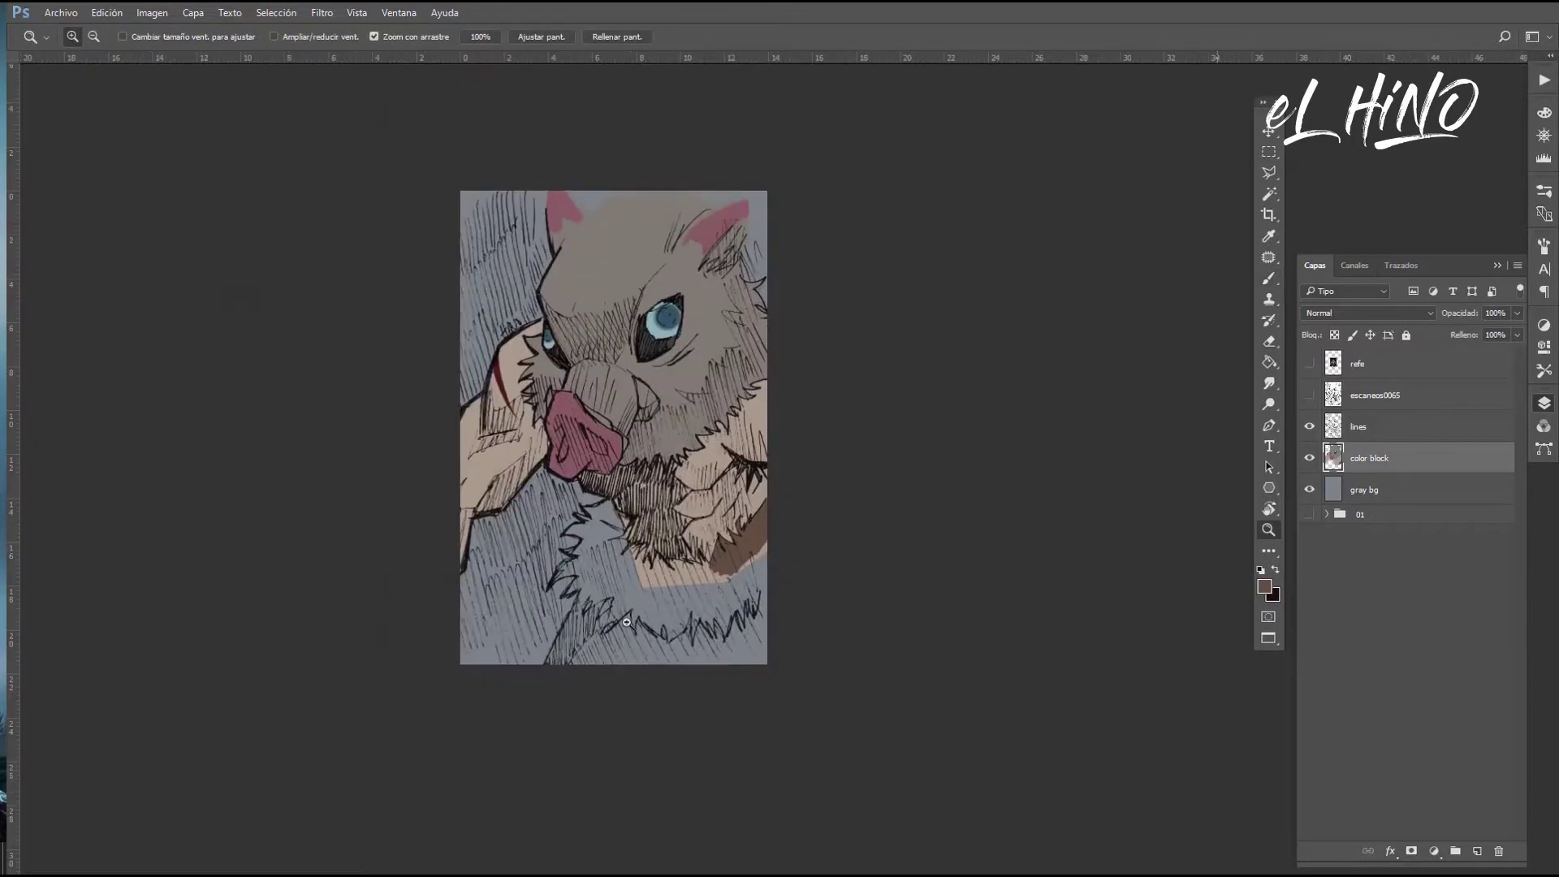
left_click_drag(914, 395, 485, 463)
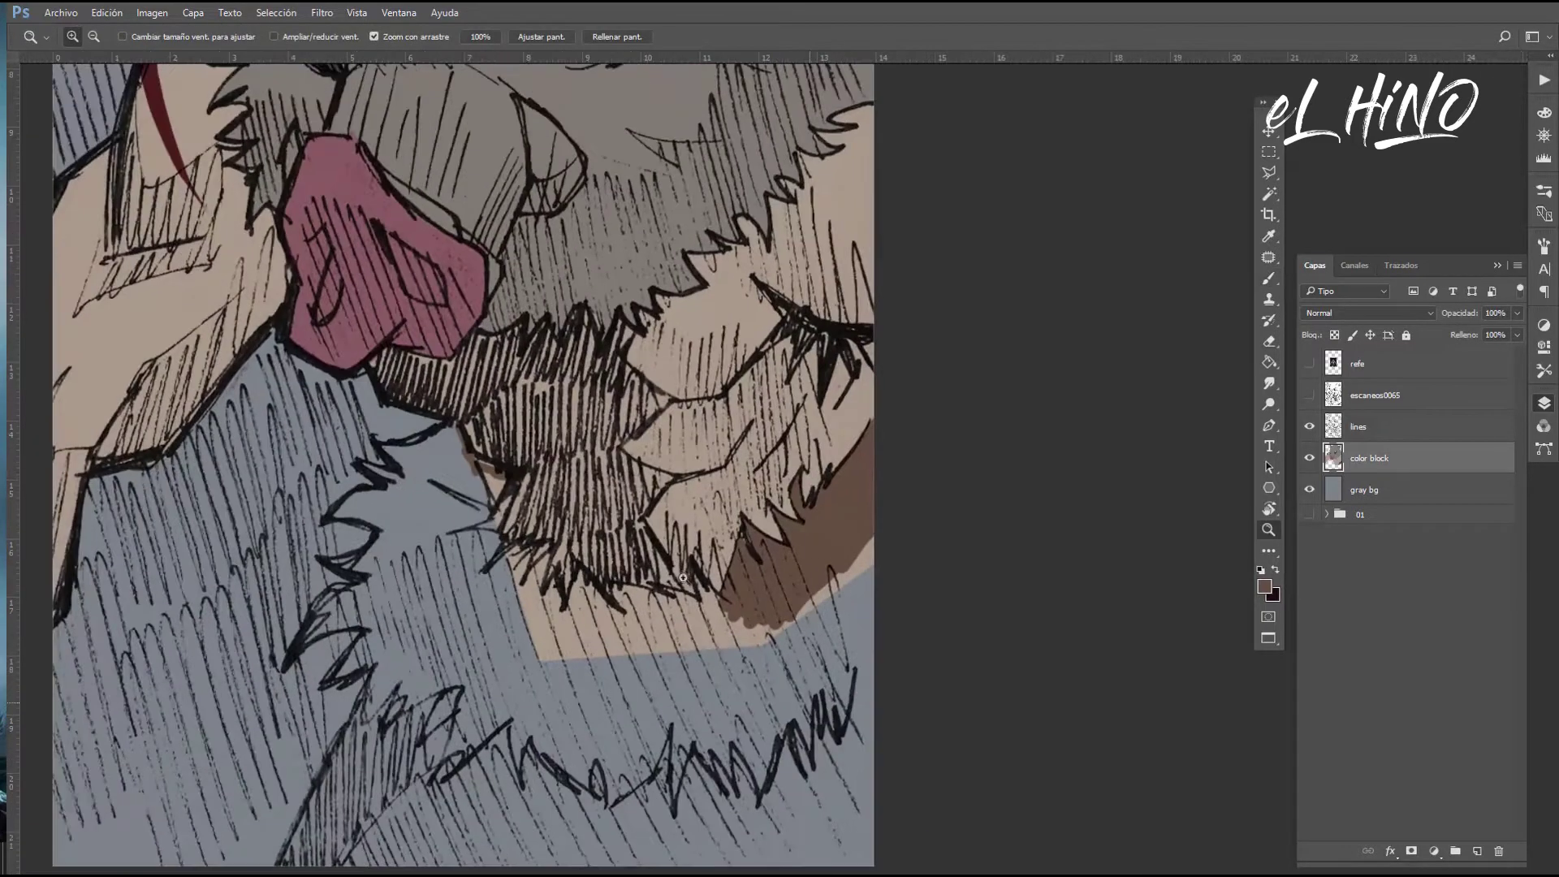
Spread brown across the fur collar below the beard with a larger brush
right_click(481, 487)
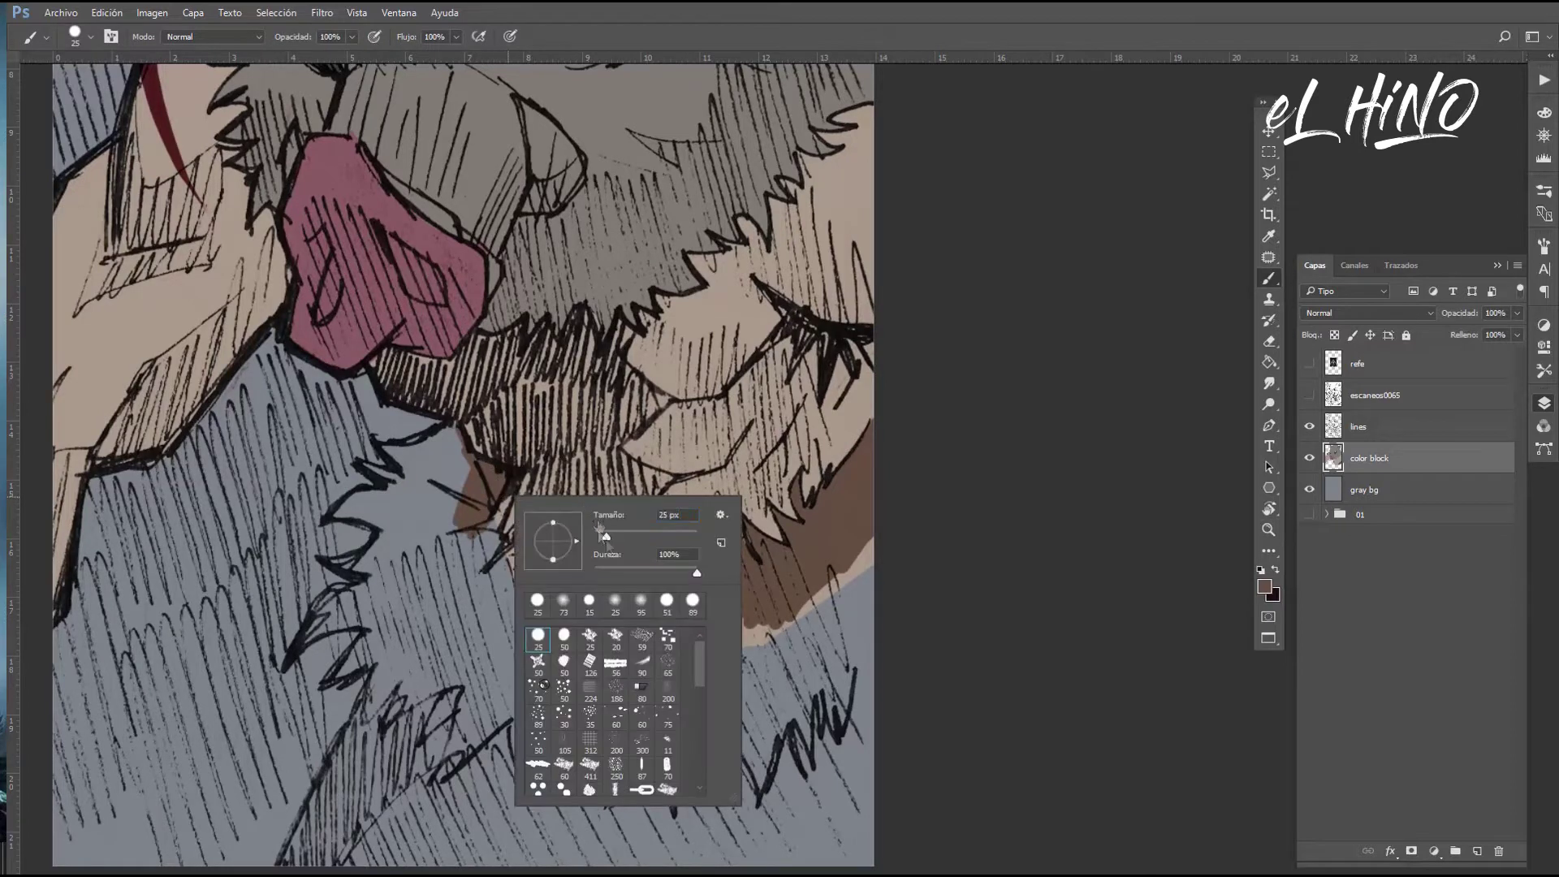
mouse_move(474, 520)
left_mouse_down()
mouse_move(505, 566)
mouse_move(487, 584)
left_mouse_up()
mouse_move(511, 528)
left_mouse_down()
mouse_move(580, 617)
mouse_move(682, 609)
left_mouse_up()
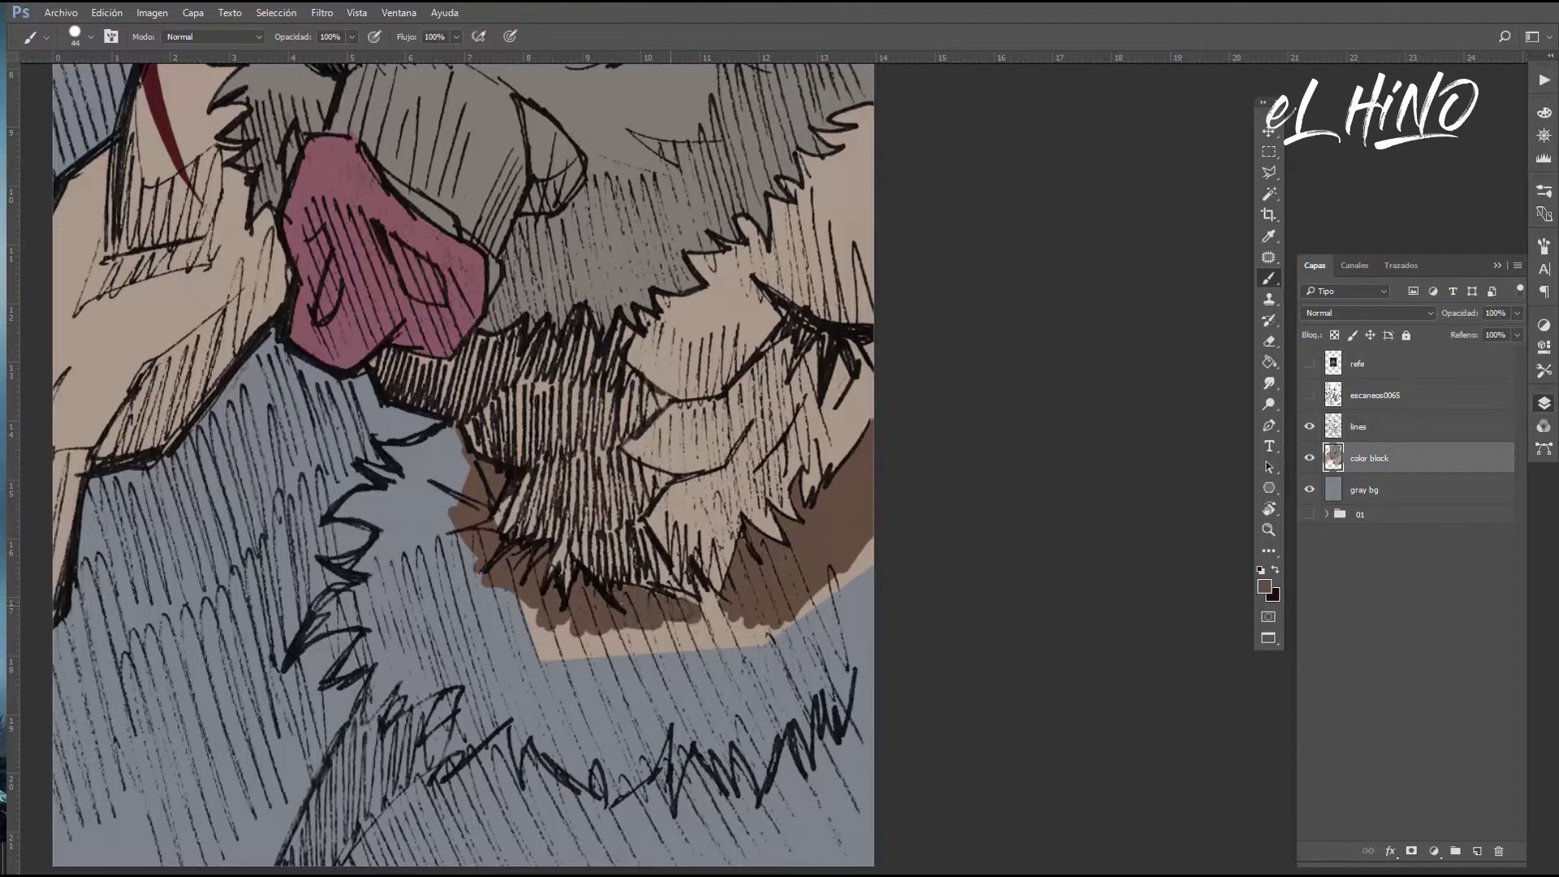
mouse_move(443, 438)
left_mouse_down()
mouse_move(398, 487)
mouse_move(455, 471)
mouse_move(389, 500)
mouse_move(441, 517)
mouse_move(528, 351)
left_mouse_up()
mouse_move(459, 432)
left_mouse_down()
mouse_move(520, 439)
mouse_move(528, 406)
mouse_move(499, 487)
mouse_move(513, 520)
left_mouse_up()
mouse_move(573, 457)
left_mouse_down()
mouse_move(552, 504)
mouse_move(625, 488)
mouse_move(600, 519)
mouse_move(572, 512)
mouse_move(577, 601)
mouse_move(772, 633)
mouse_move(998, 584)
mouse_move(999, 536)
left_mouse_up()
Bucket-fill the leftover grey gap brown, then brush brown over the beige strip
key("g")
left_click(773, 532)
key("b")
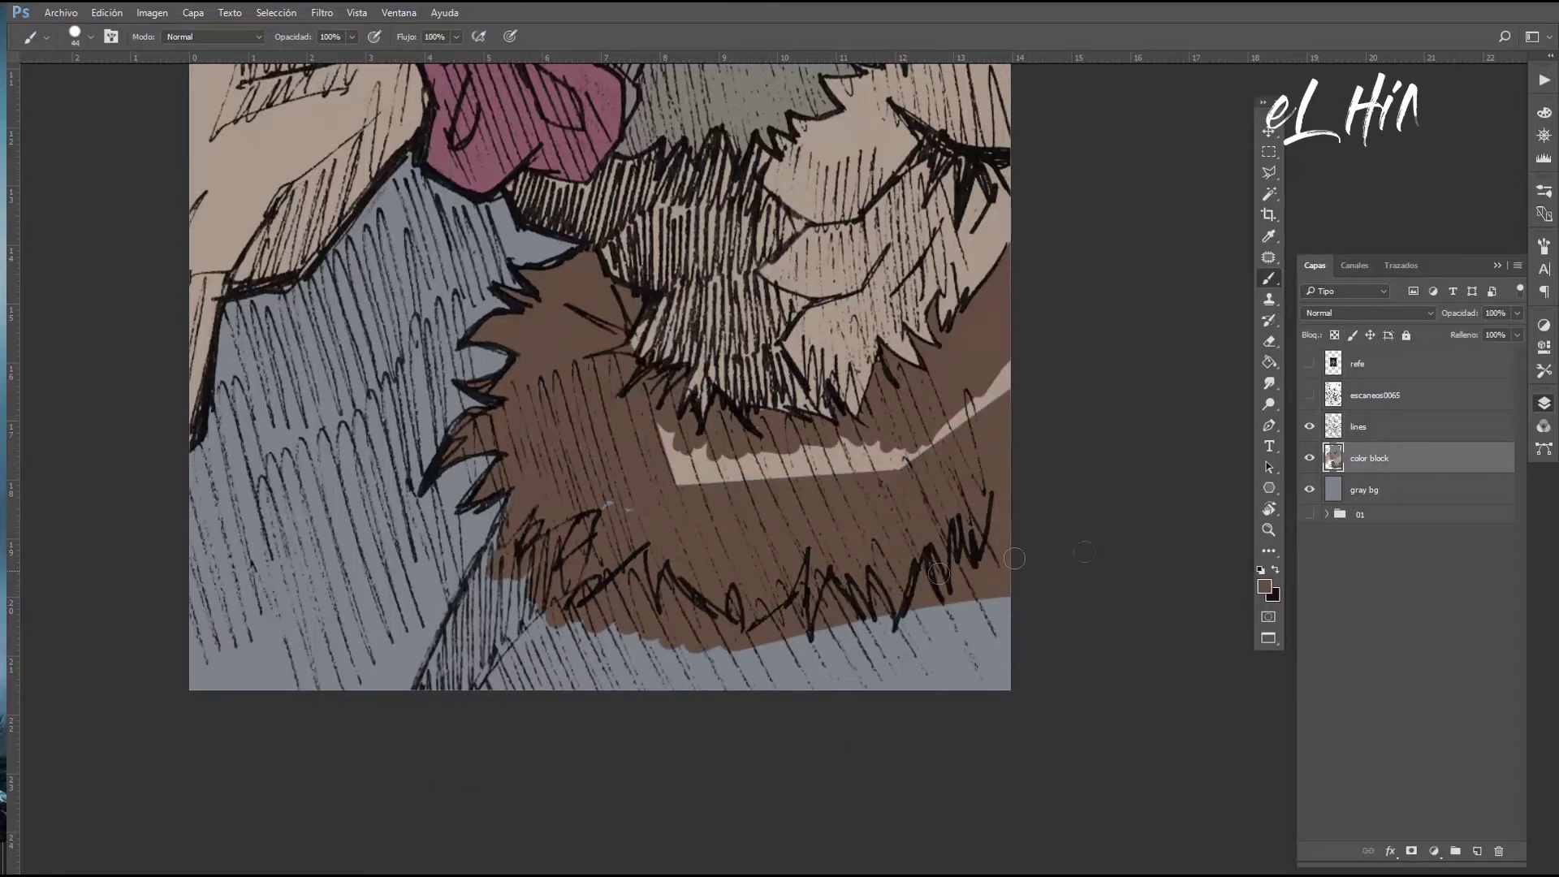
mouse_move(673, 455)
left_mouse_down()
mouse_move(755, 469)
mouse_move(901, 455)
mouse_move(975, 388)
left_mouse_up()
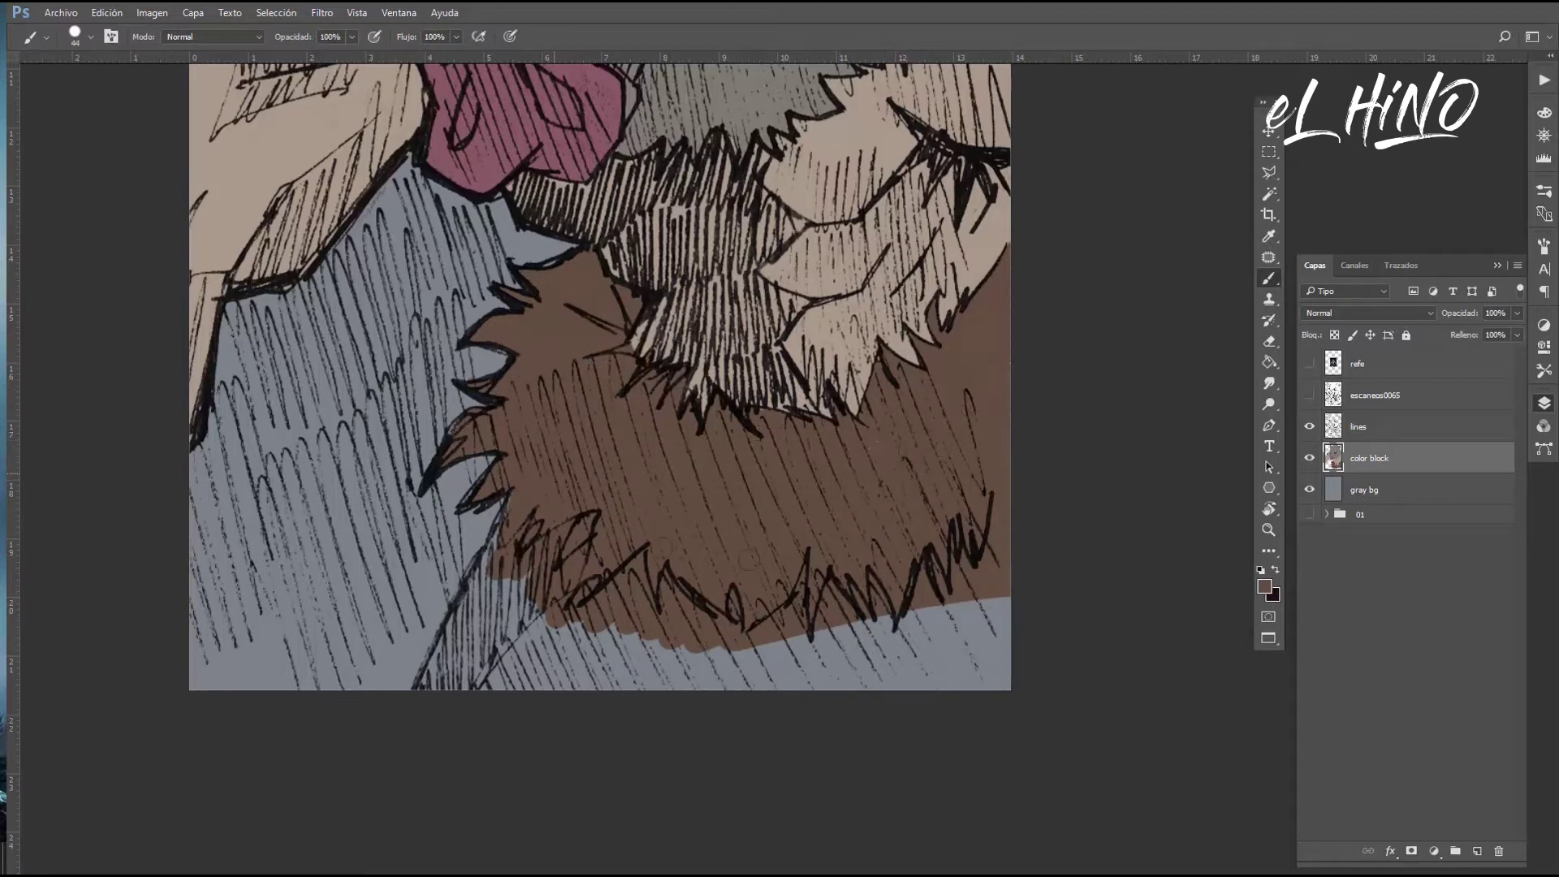
left_click(1309, 362)
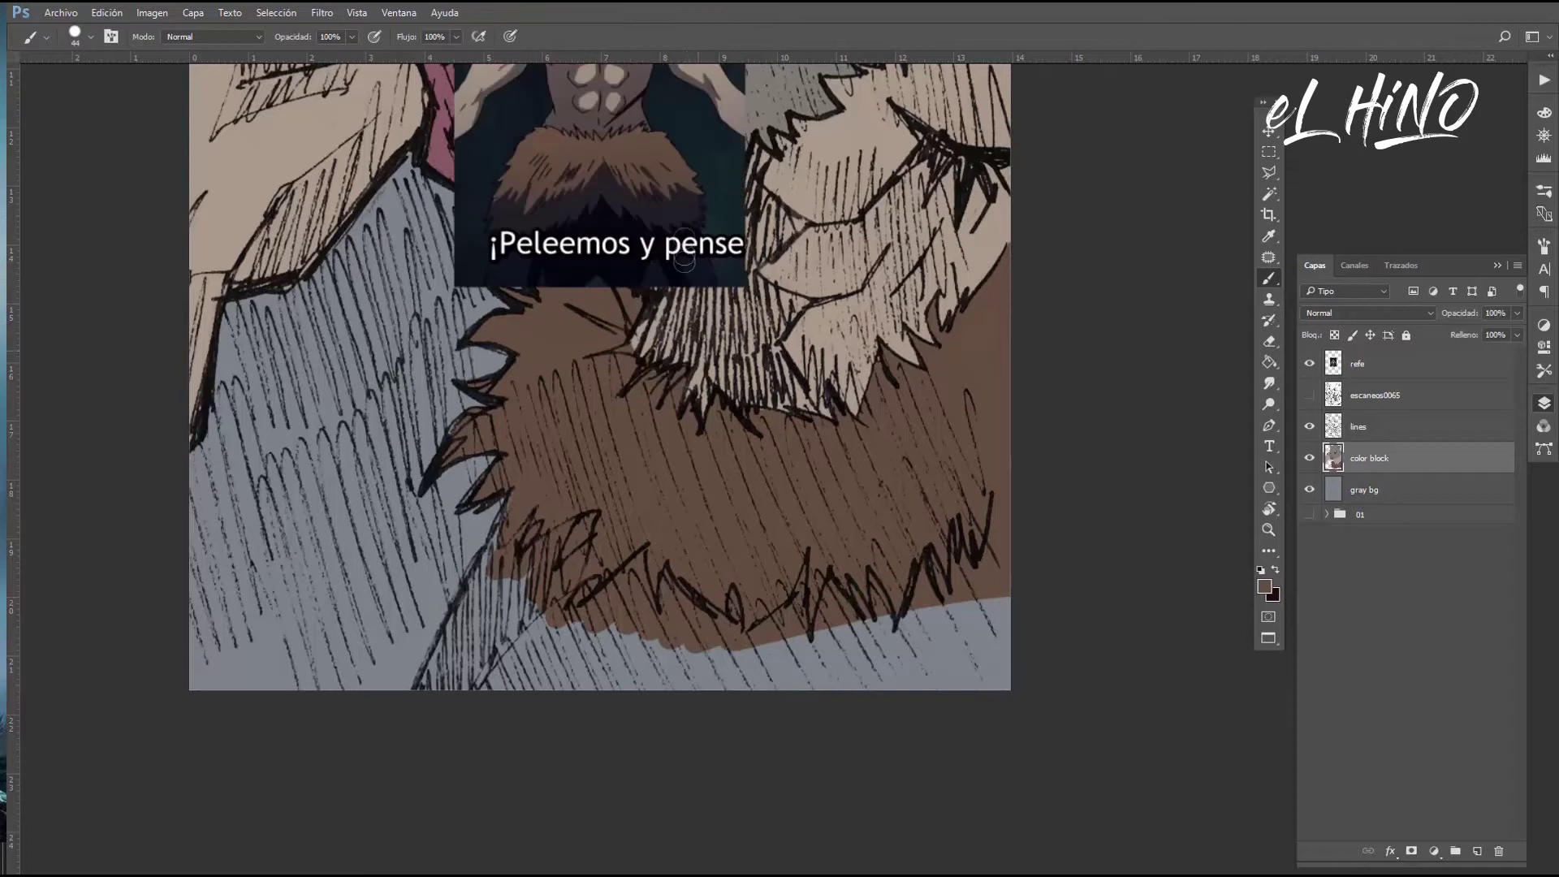
Paint dark navy below the fur from the lower-left edge into the fur spikes
left_click(1308, 363)
left_click_drag(512, 497, 424, 689)
mouse_move(499, 524)
left_mouse_down()
mouse_move(422, 690)
mouse_move(442, 690)
mouse_move(502, 557)
mouse_move(462, 690)
left_mouse_up()
mouse_move(588, 513)
left_mouse_down()
mouse_move(527, 592)
mouse_move(488, 690)
mouse_move(495, 647)
left_mouse_up()
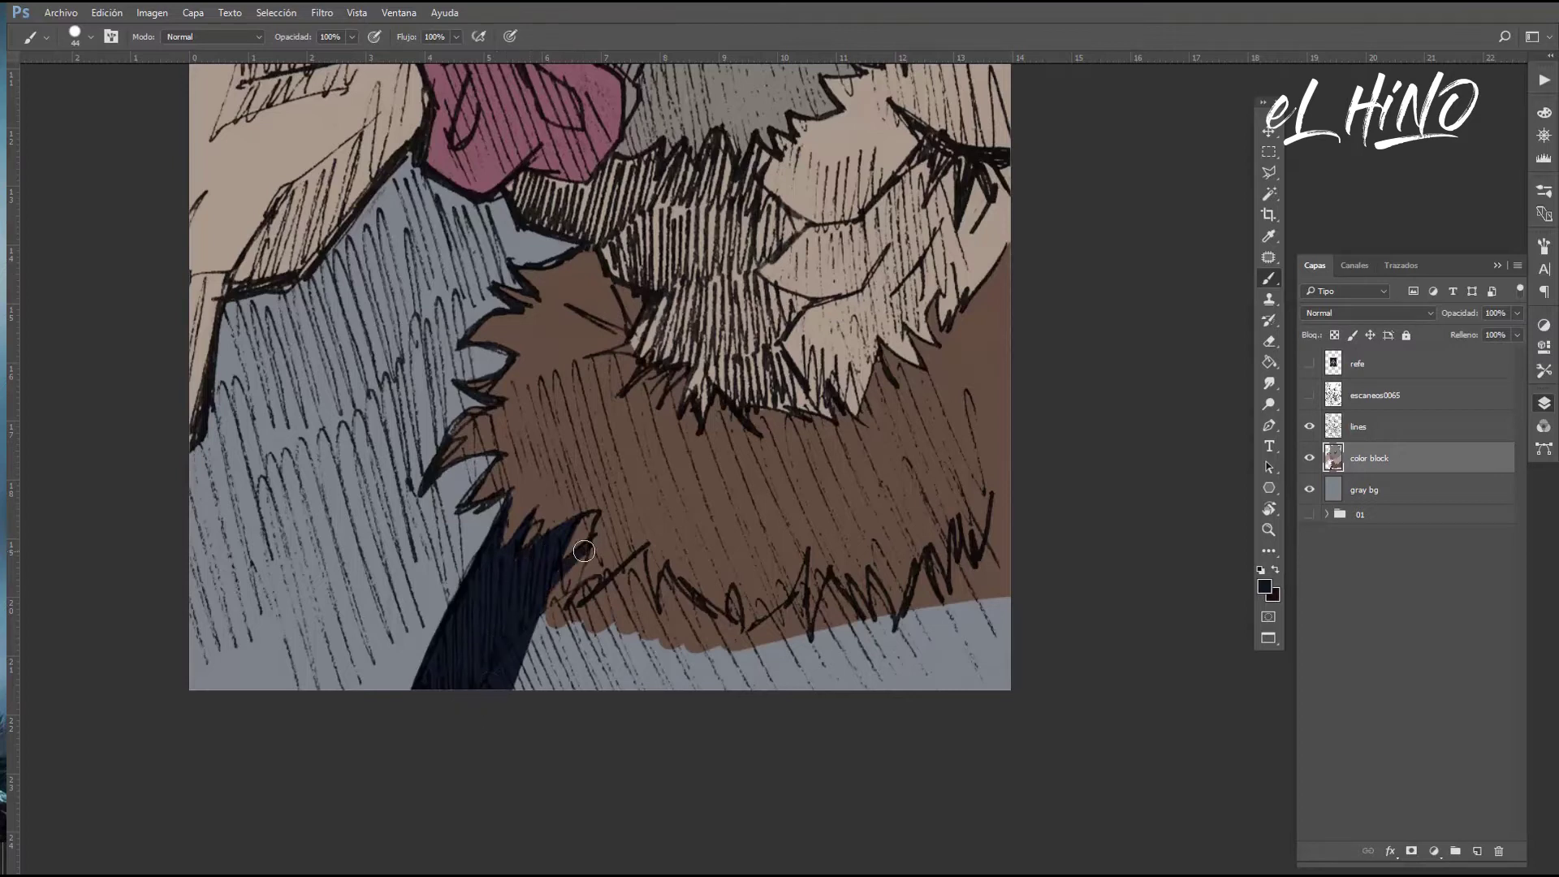
left_click_drag(583, 553, 515, 691)
mouse_move(597, 578)
left_mouse_down()
mouse_move(544, 684)
mouse_move(645, 552)
mouse_move(678, 690)
left_mouse_up()
mouse_move(665, 568)
left_mouse_down()
mouse_move(674, 690)
mouse_move(569, 690)
mouse_move(675, 578)
mouse_move(678, 629)
mouse_move(755, 691)
left_mouse_up()
mouse_move(715, 601)
left_mouse_down()
mouse_move(674, 690)
mouse_move(747, 674)
left_mouse_up()
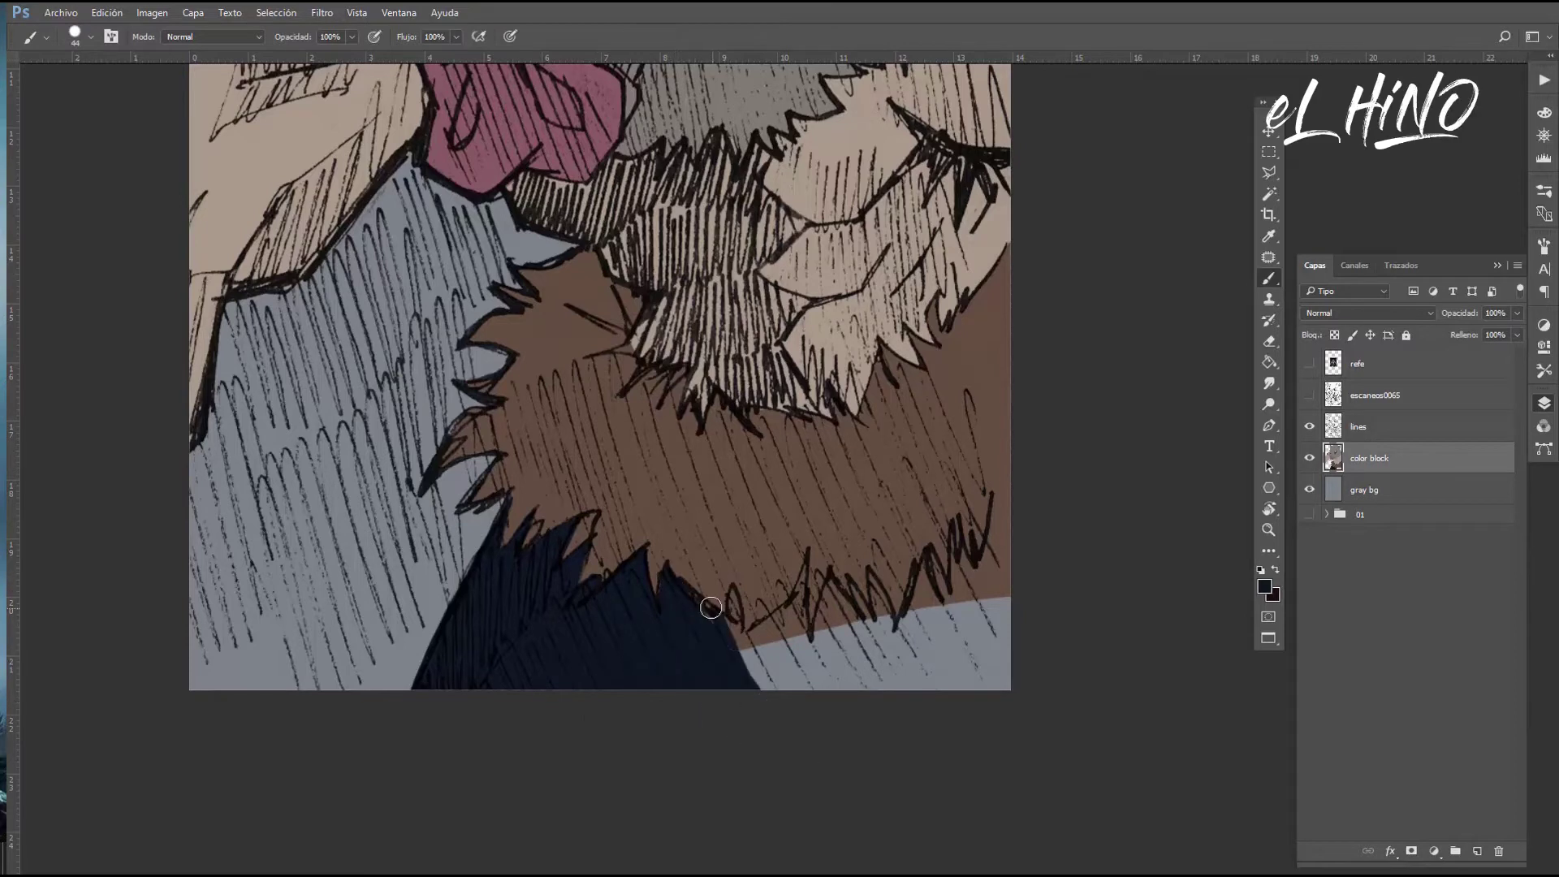
left_click_drag(733, 602, 745, 642)
Extend the navy right to the bottom-right corner and fill both fangs off-white
left_click_drag(779, 573, 740, 680)
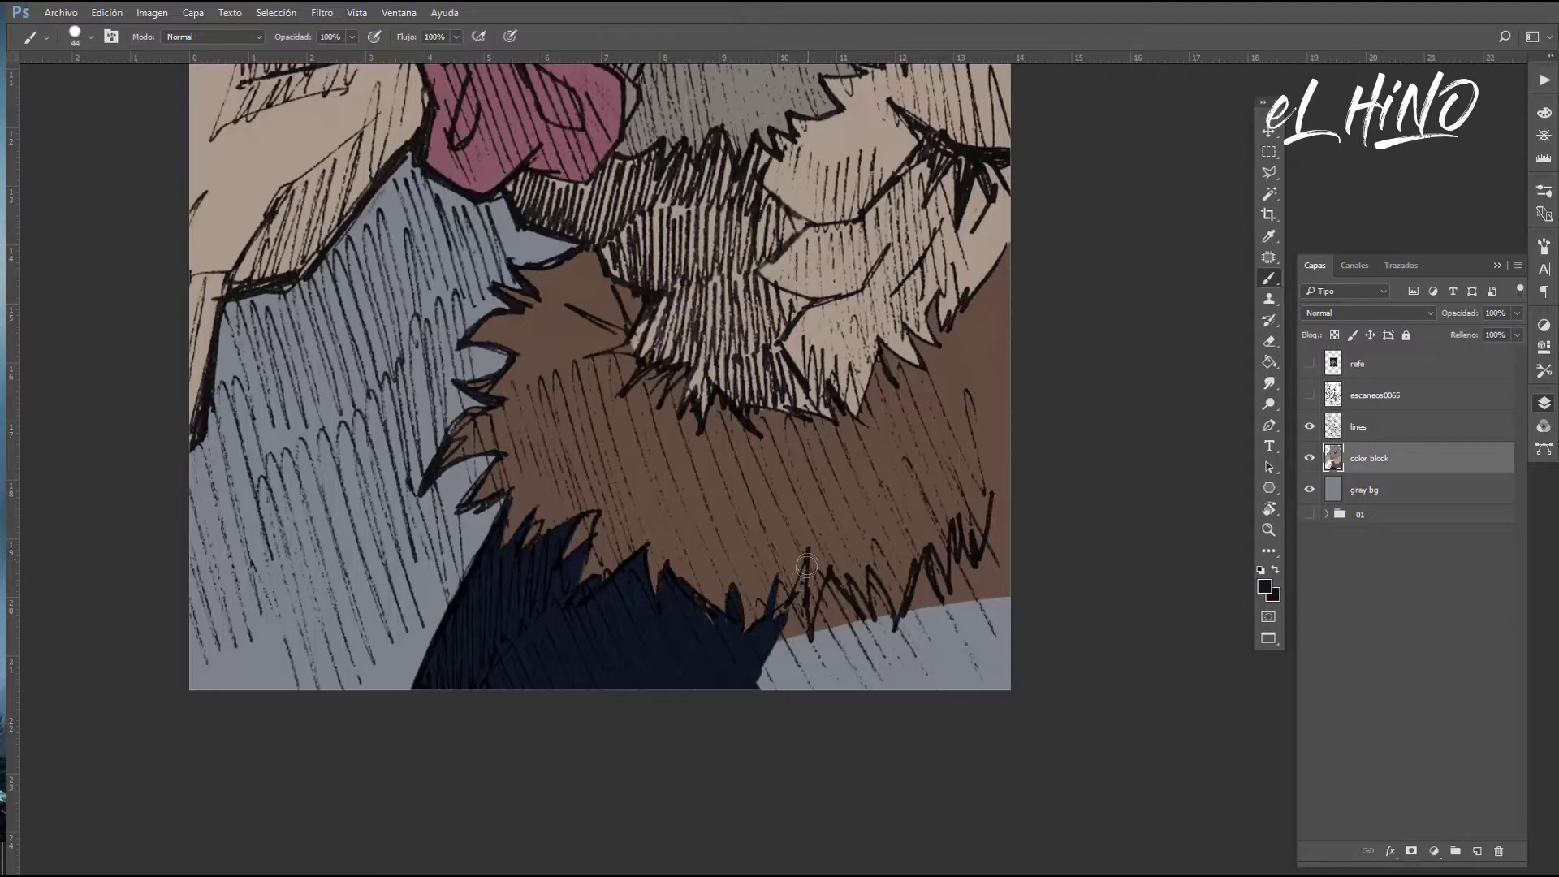
left_click_drag(806, 566, 800, 690)
mouse_move(795, 609)
left_mouse_down()
mouse_move(767, 698)
mouse_move(788, 698)
left_mouse_up()
mouse_move(824, 572)
left_mouse_down()
mouse_move(816, 690)
mouse_move(873, 686)
left_mouse_up()
left_click_drag(876, 584, 884, 624)
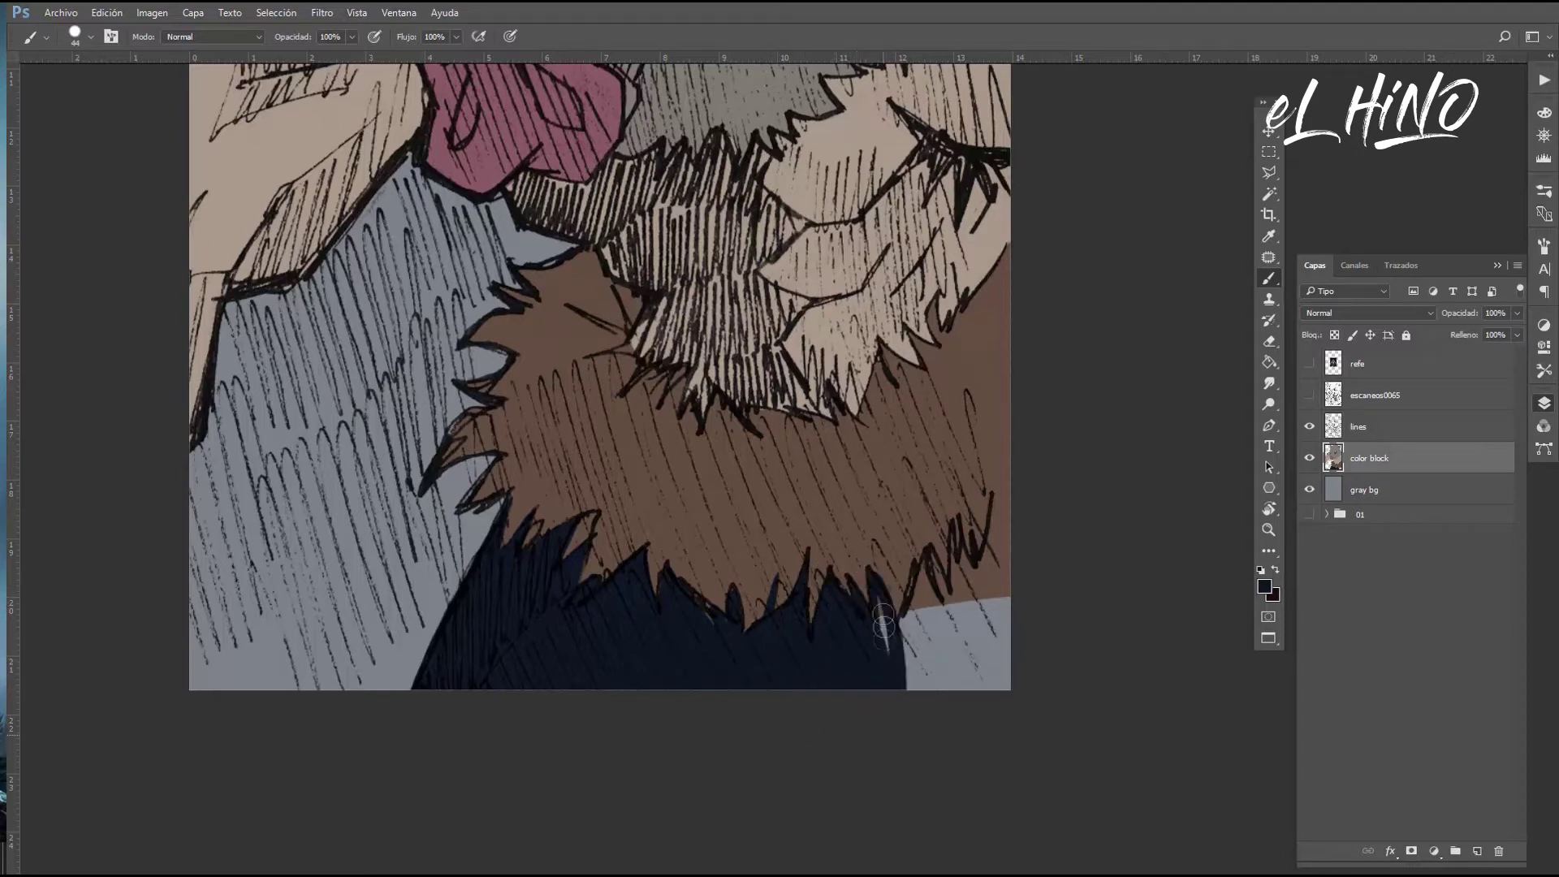
mouse_move(927, 567)
left_mouse_down()
mouse_move(918, 690)
mouse_move(942, 690)
mouse_move(994, 500)
mouse_move(1003, 625)
left_mouse_up()
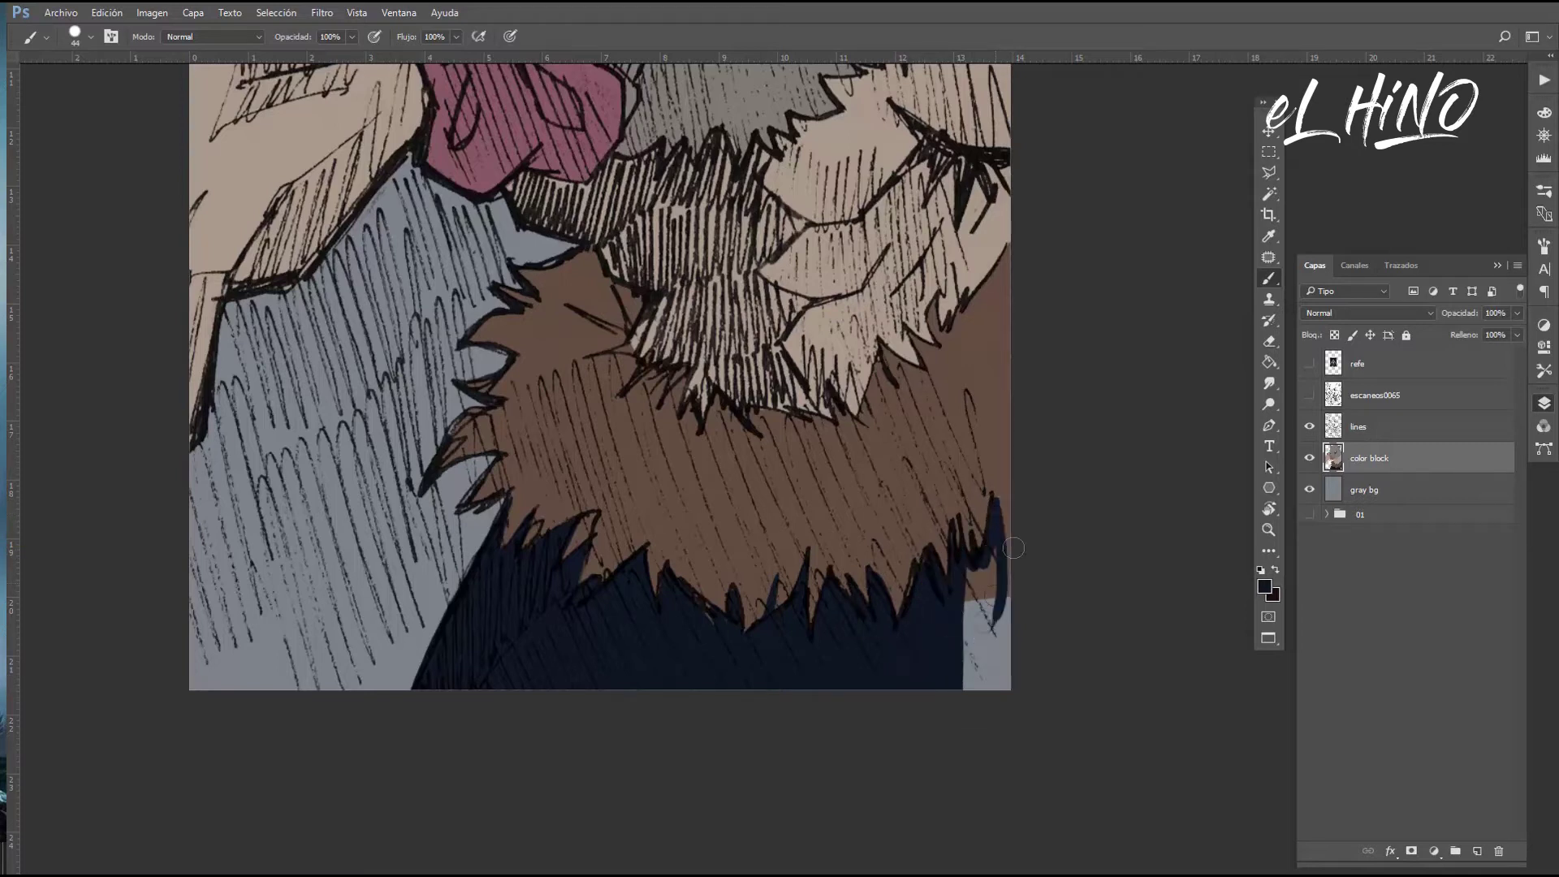
left_click_drag(999, 527, 982, 682)
left_click_drag(995, 560, 982, 699)
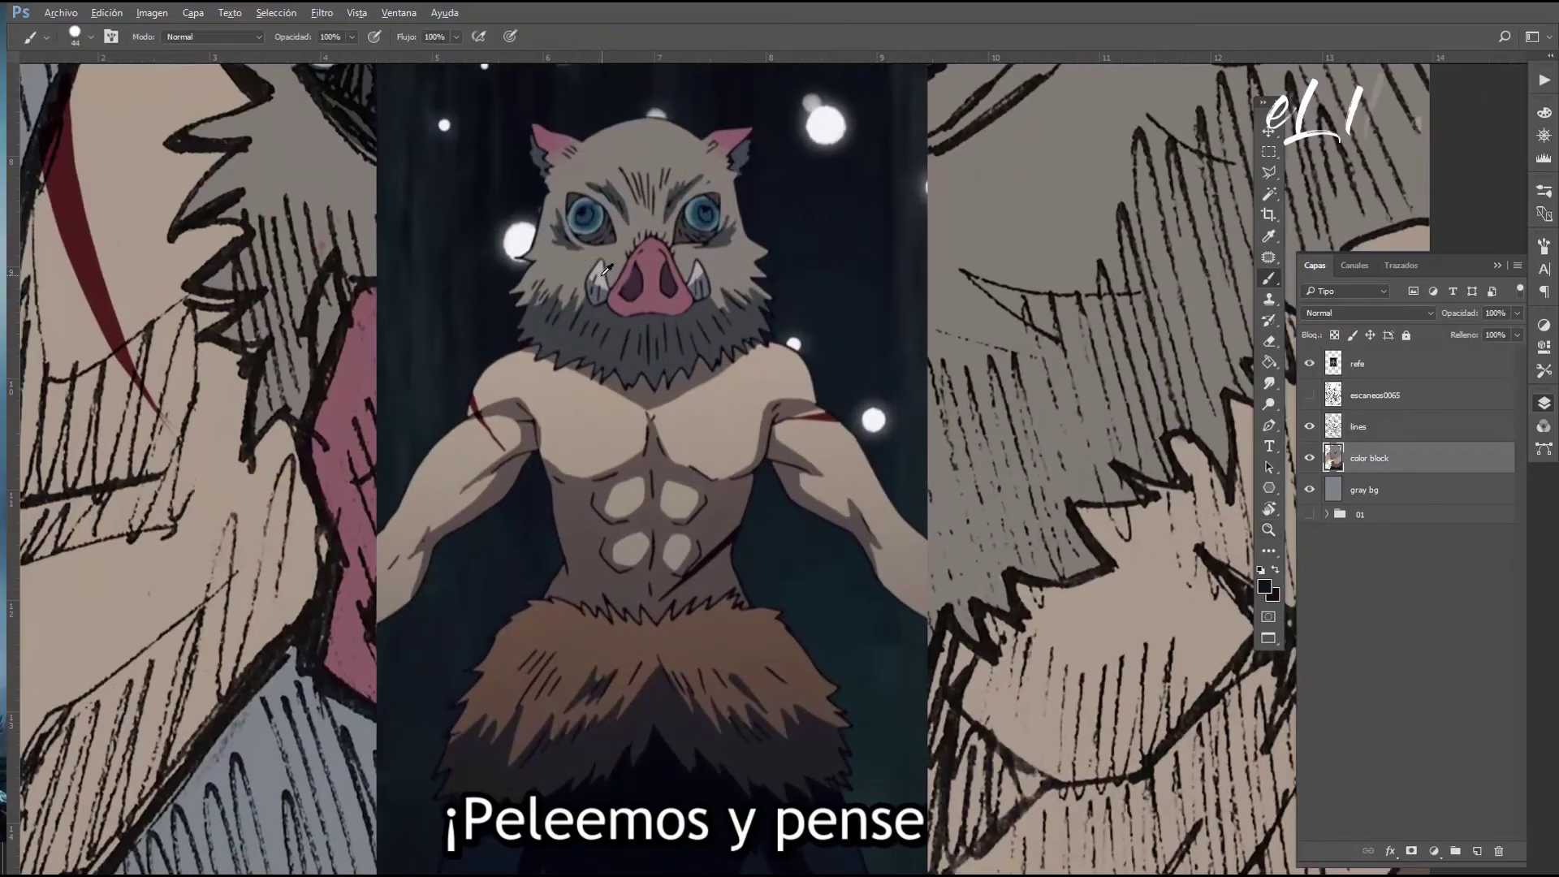
mouse_move(764, 224)
left_mouse_down()
mouse_move(811, 406)
mouse_move(837, 324)
mouse_move(820, 410)
left_mouse_up()
left_click_drag(333, 274, 326, 337)
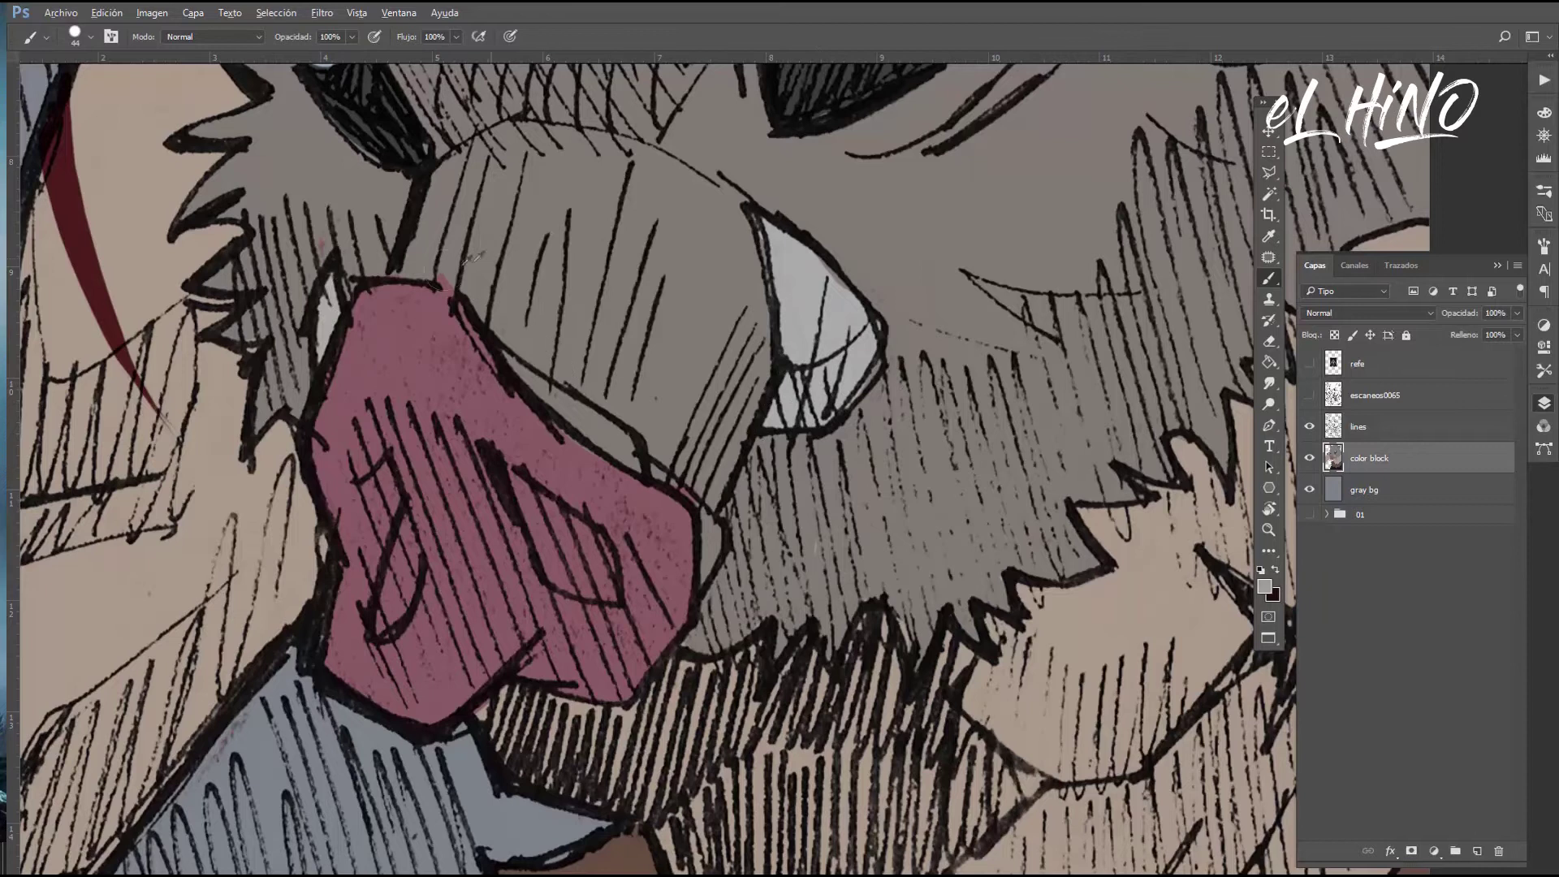
Add a Multiply layer named 'shadow' clipped to color block, with a dark blue colour
key("z")
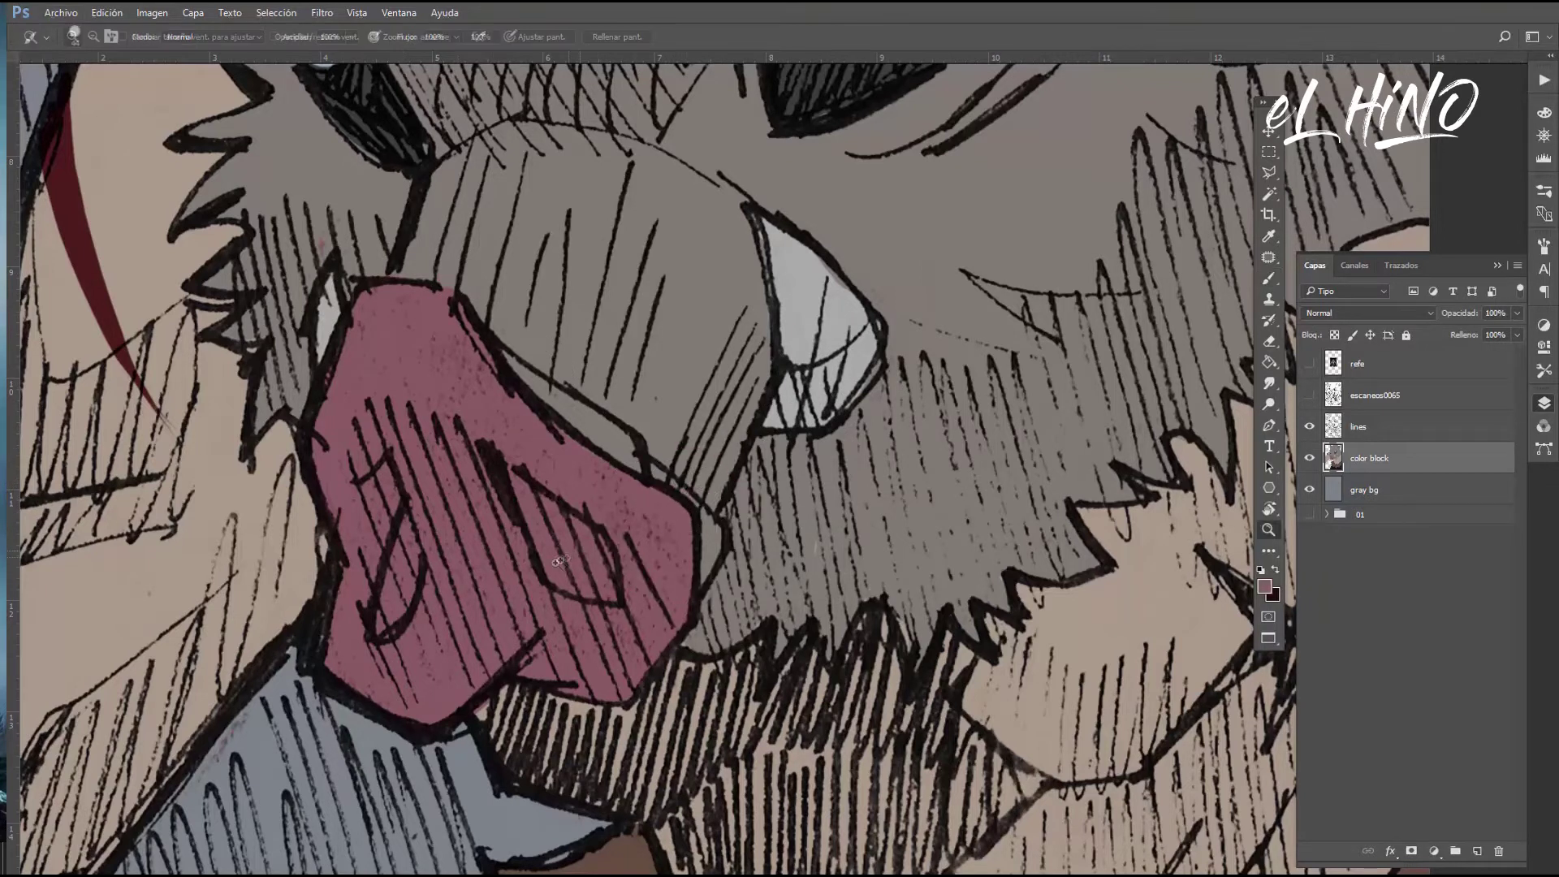
key("ctrl+minus")
key("ctrl+minus")
key("ctrl+minus")
key("v")
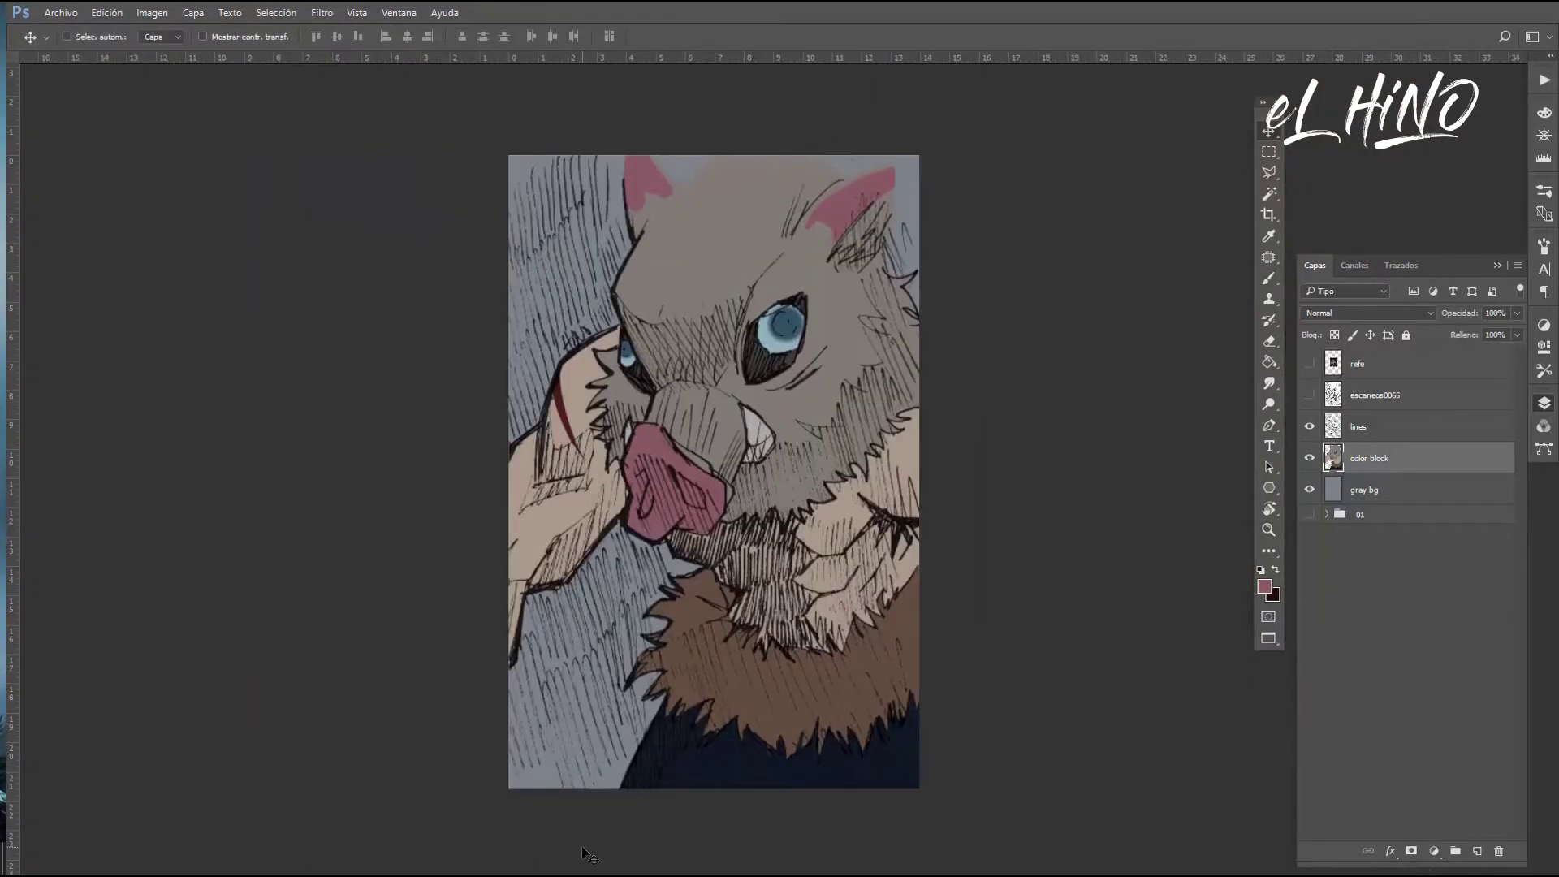
key("ctrl+shift+alt+n")
key("ctrl+alt+g")
double_click(1375, 459)
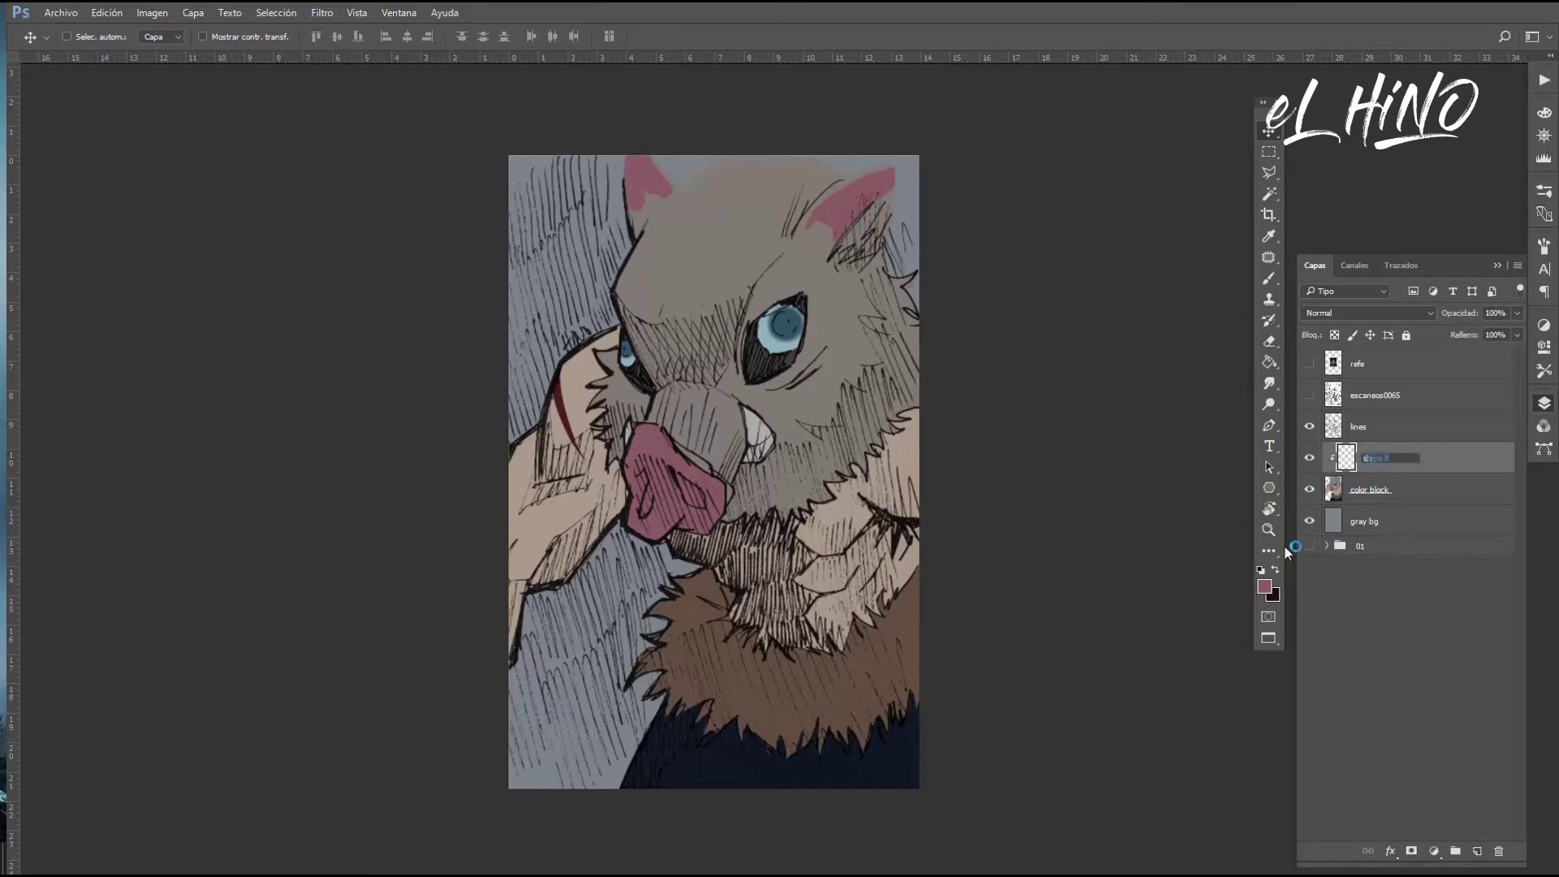
left_click(1368, 312)
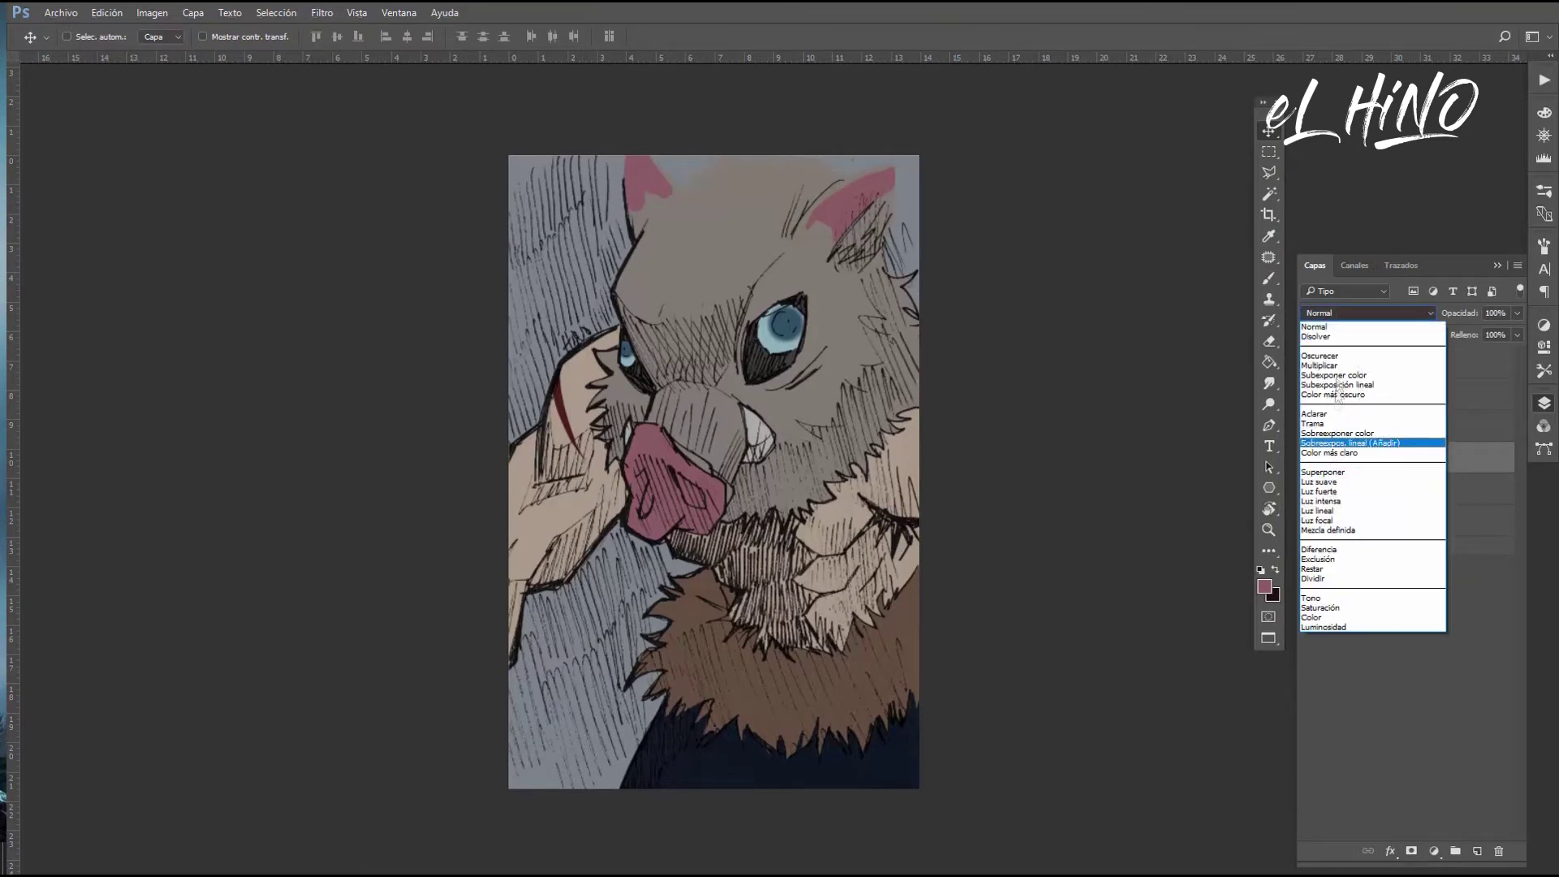
left_click(1348, 367)
left_click(1264, 586)
left_click(1167, 660)
left_click(1071, 705)
key("Return")
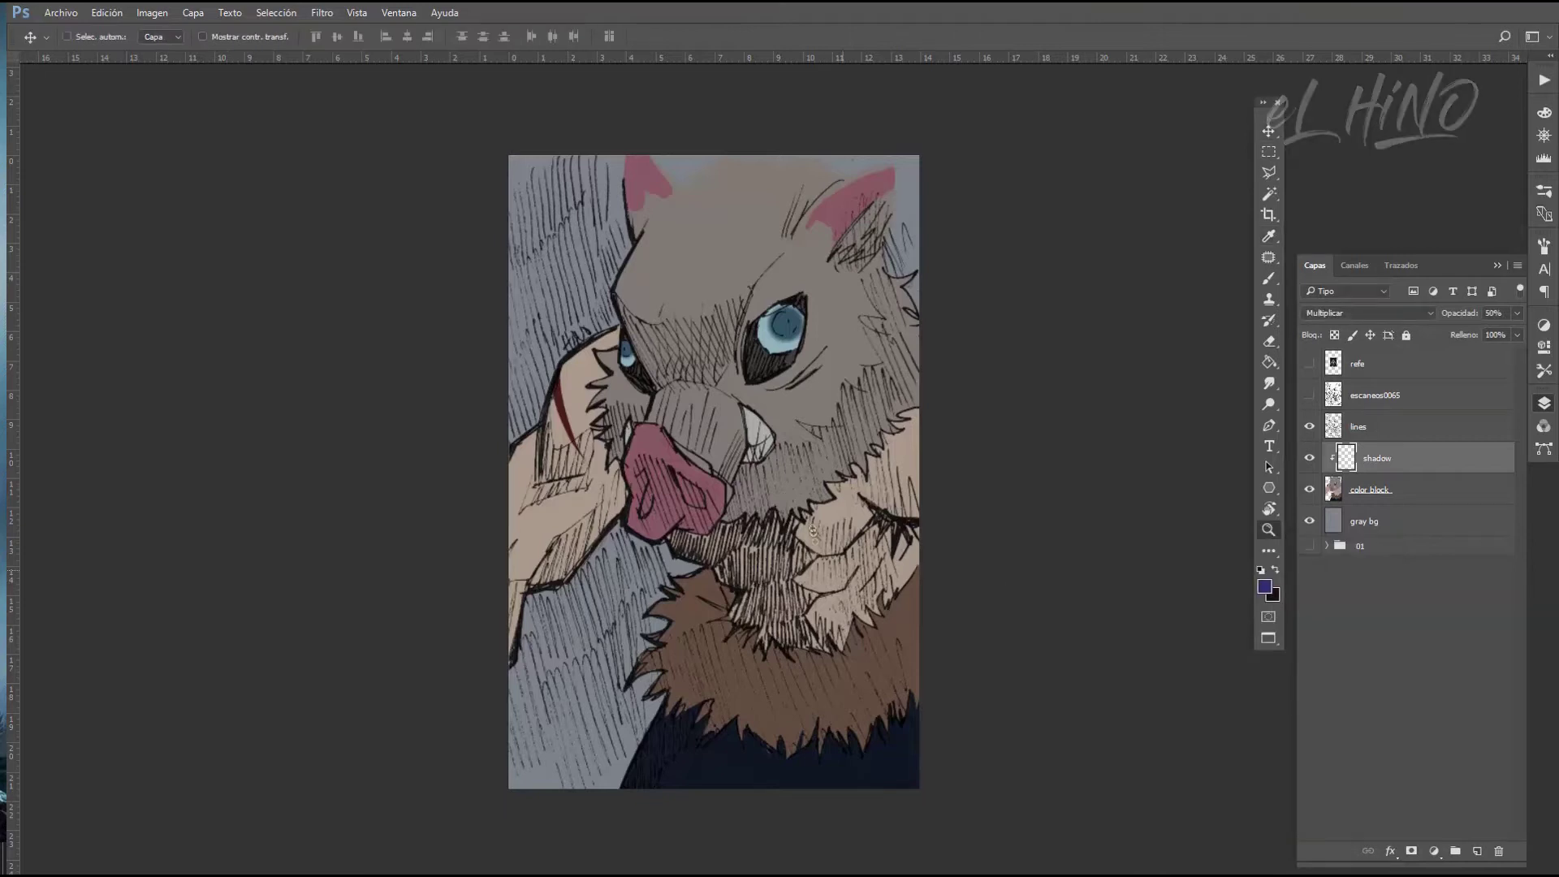
Shade the right edge of the snout dark blue, undoing a stray chest stroke
key("b")
scroll(695, 463, "up", 1)
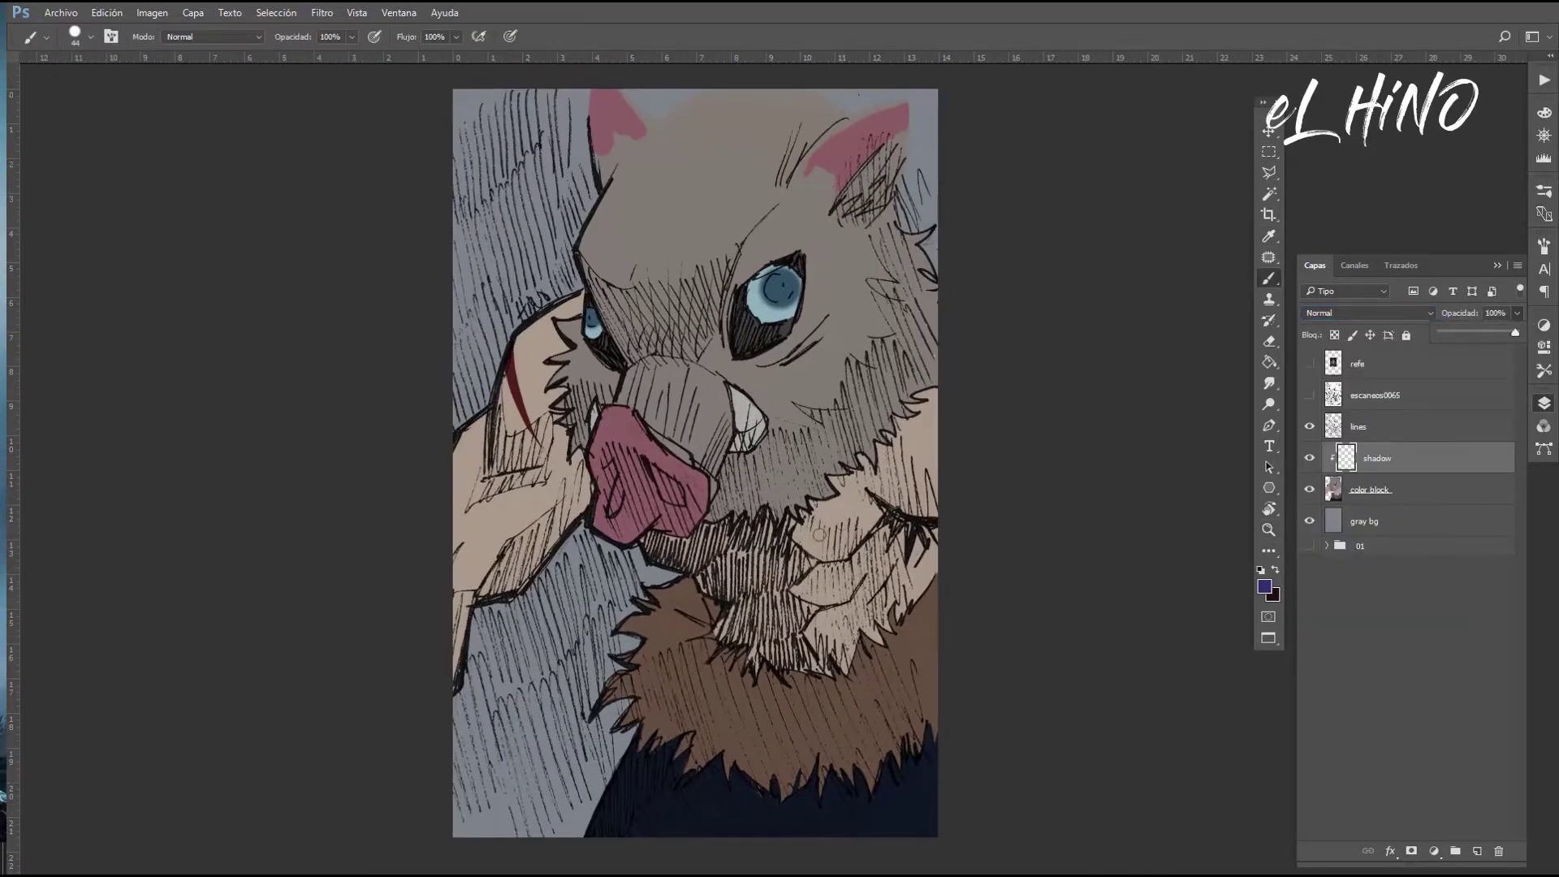
left_click_drag(848, 507, 837, 552)
key("ctrl+z")
left_click_drag(727, 418, 703, 510)
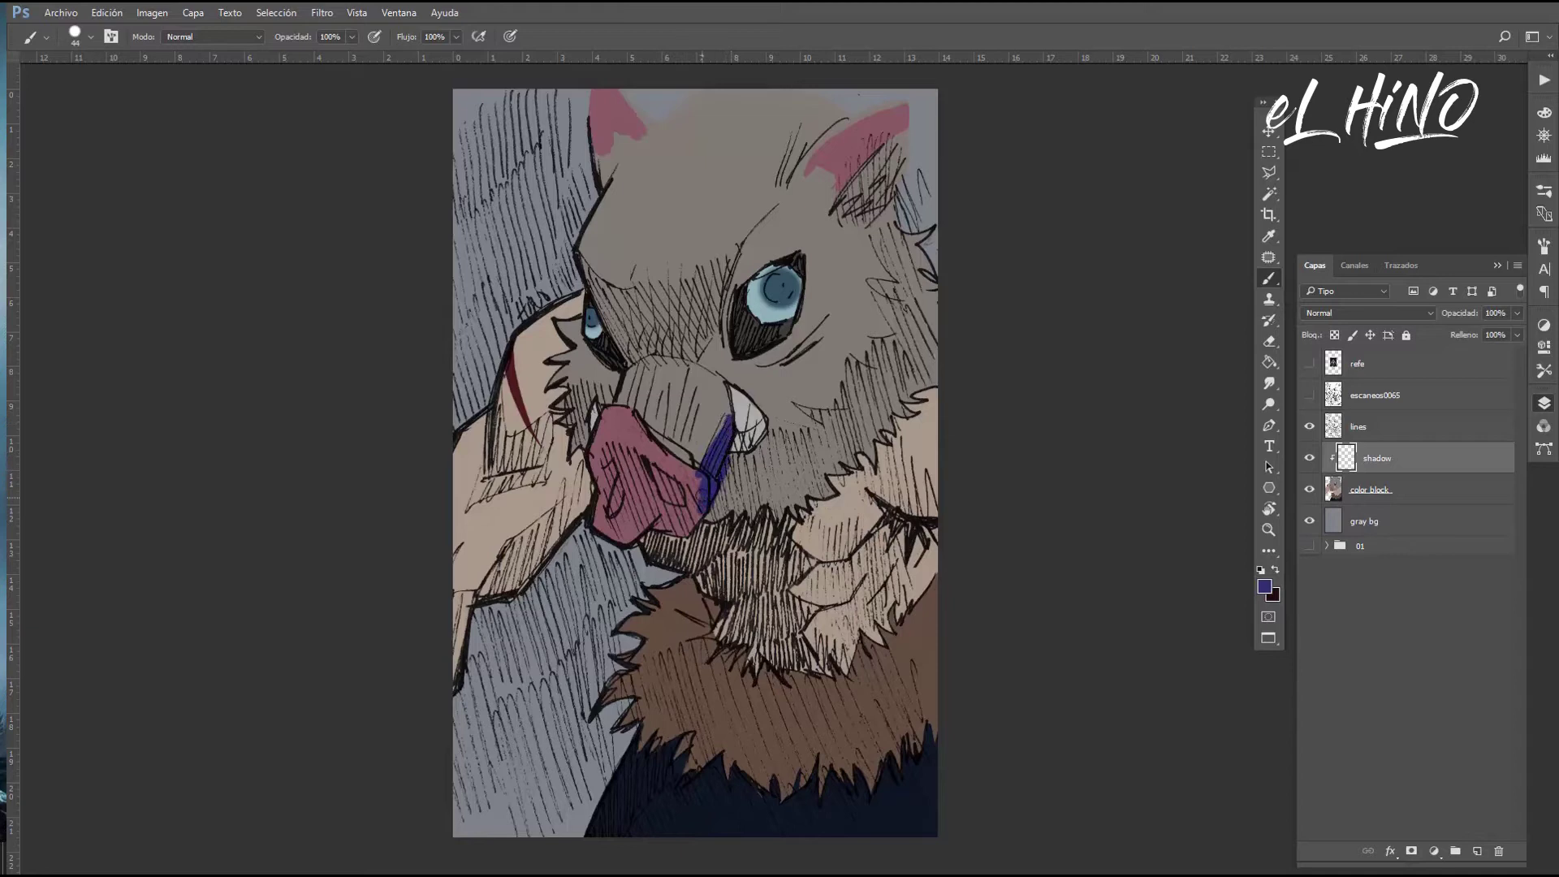
key("e")
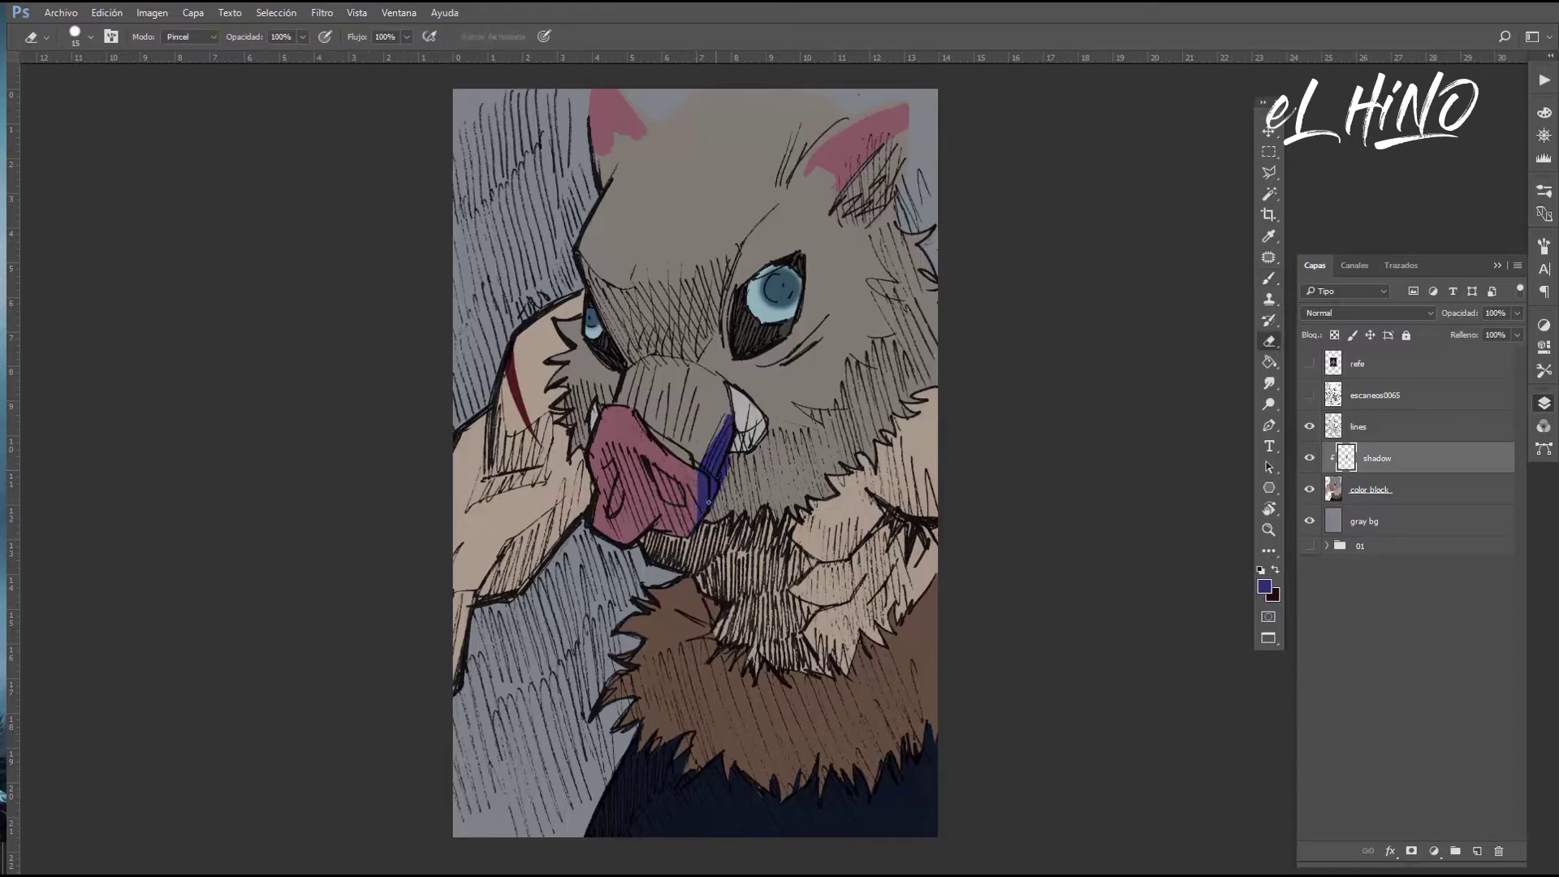
key("b")
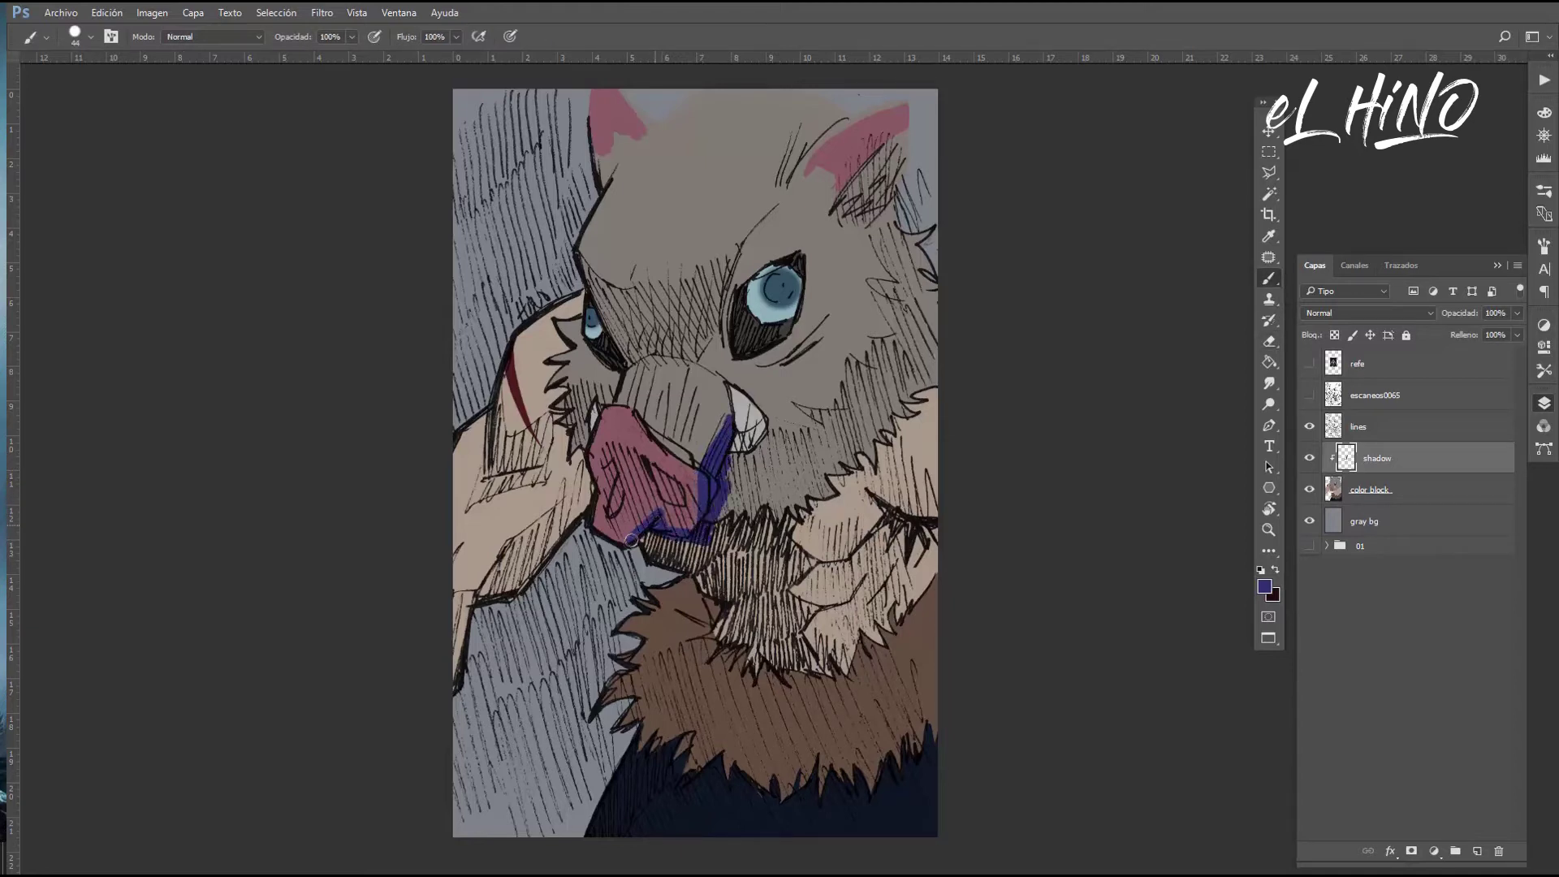
key("e")
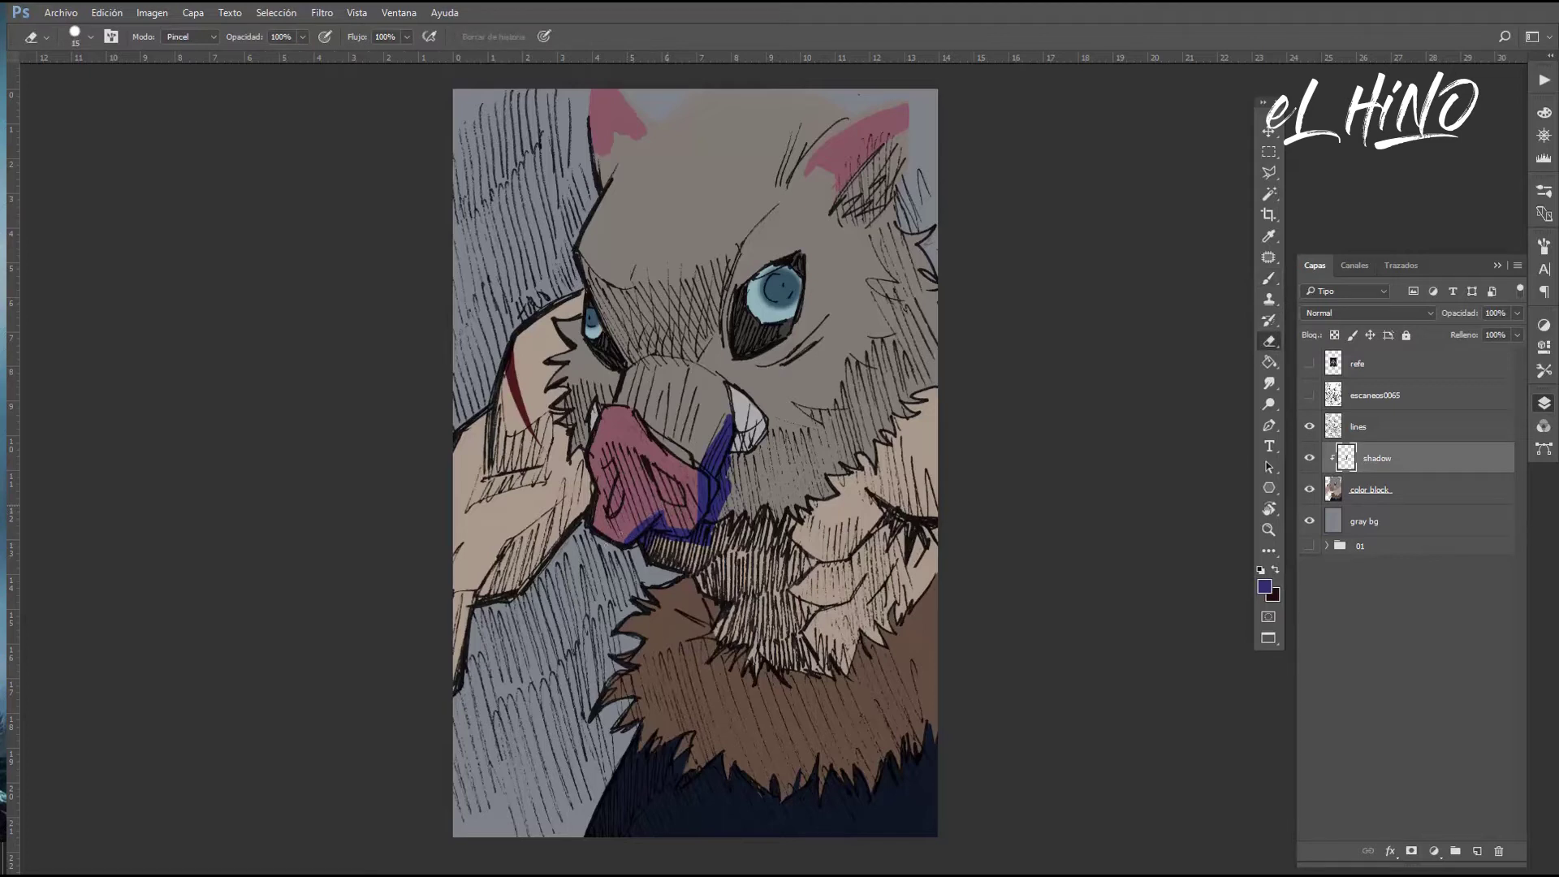
key("b")
Set the shadow layer to Multiply at 50% opacity and shade the pink snout
left_click(1368, 312)
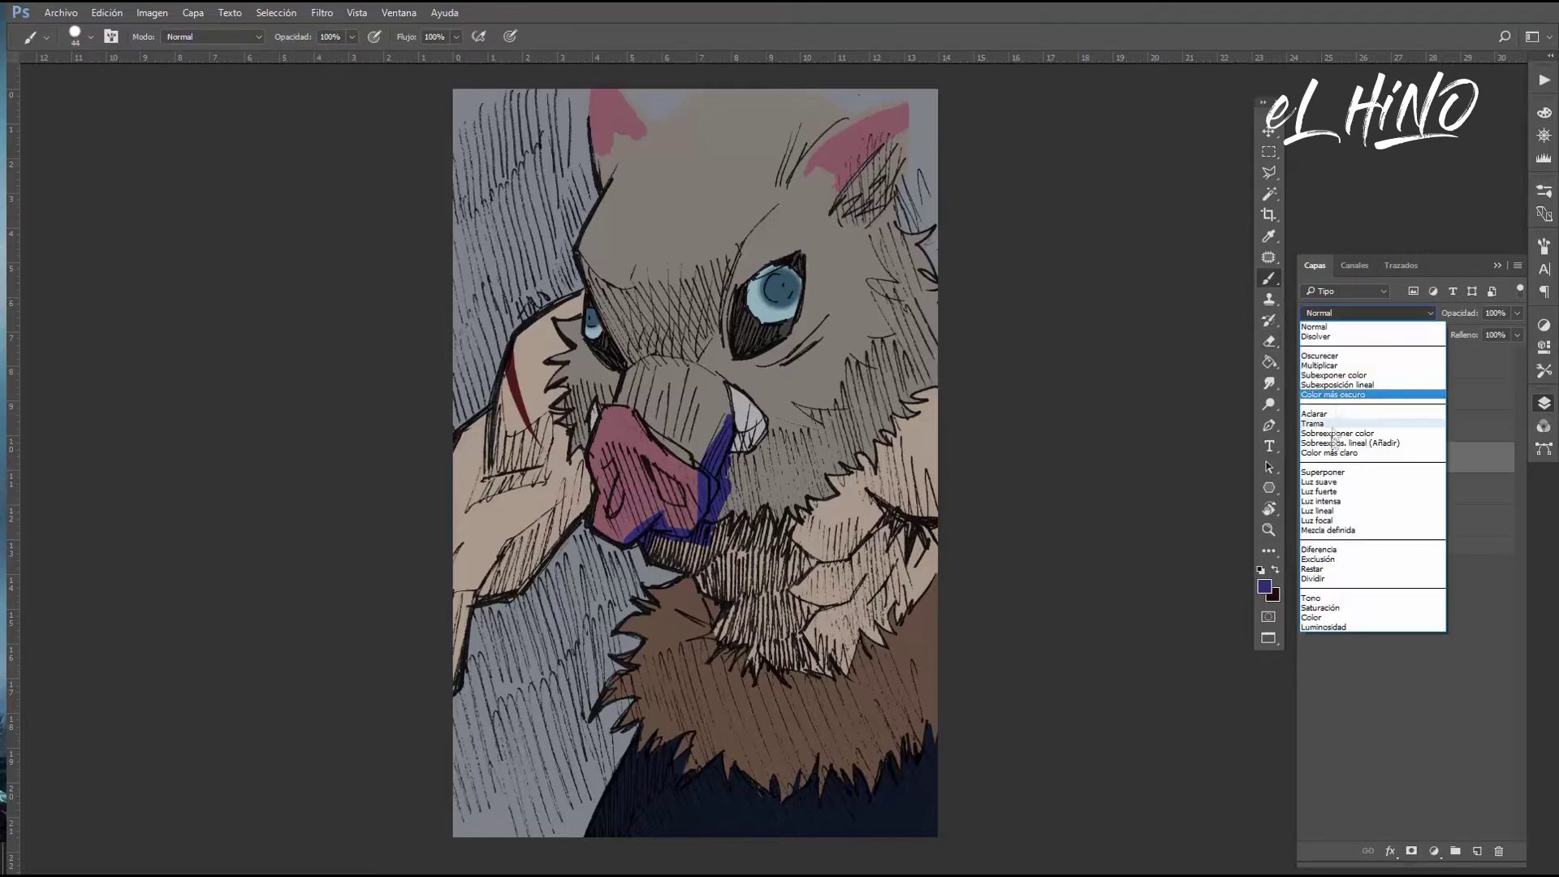
left_click(1348, 367)
left_click(1494, 312)
type("50")
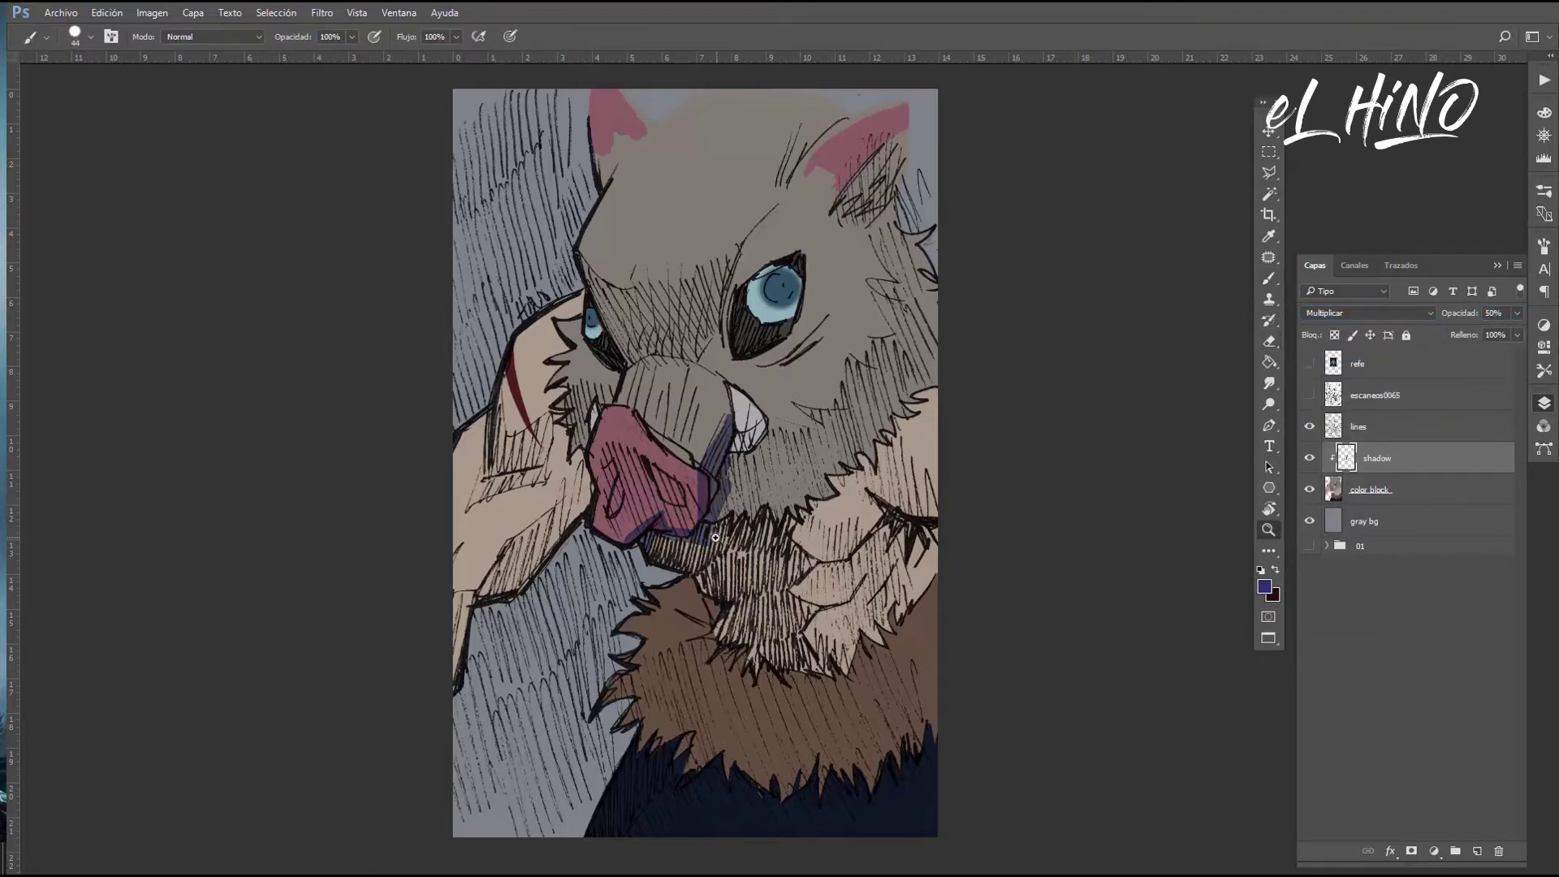
scroll(715, 537, "up", 3)
left_click_drag(568, 378, 632, 455)
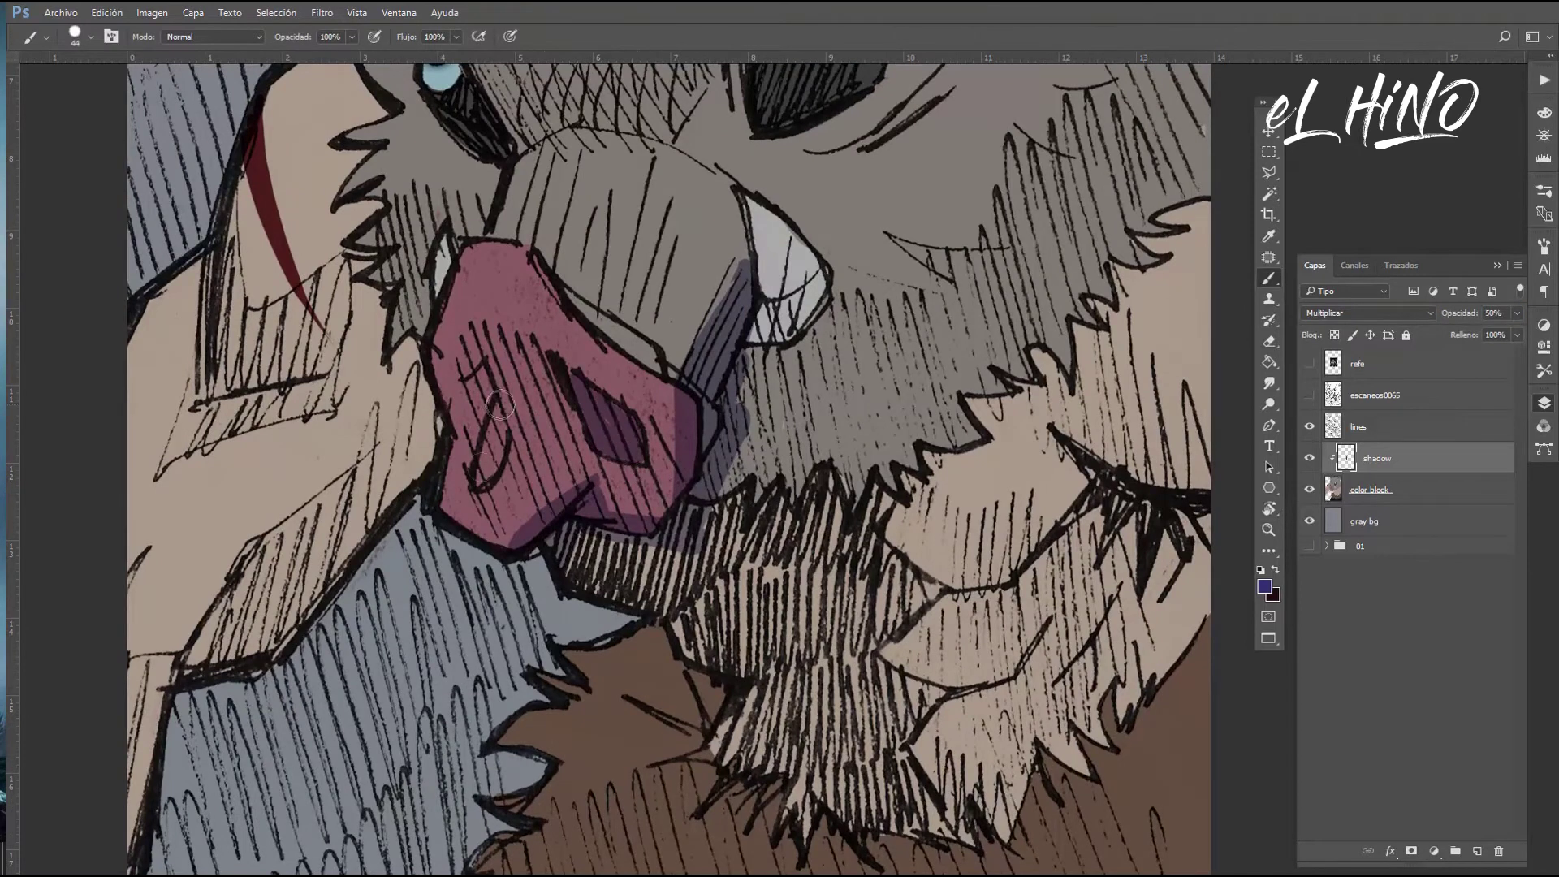
key("z")
key("ctrl+0")
left_click_drag(650, 479, 717, 479)
key("b")
mouse_move(488, 357)
left_mouse_down()
mouse_move(470, 454)
mouse_move(615, 423)
left_mouse_up()
mouse_move(512, 351)
left_mouse_down()
mouse_move(447, 439)
mouse_move(460, 385)
left_mouse_up()
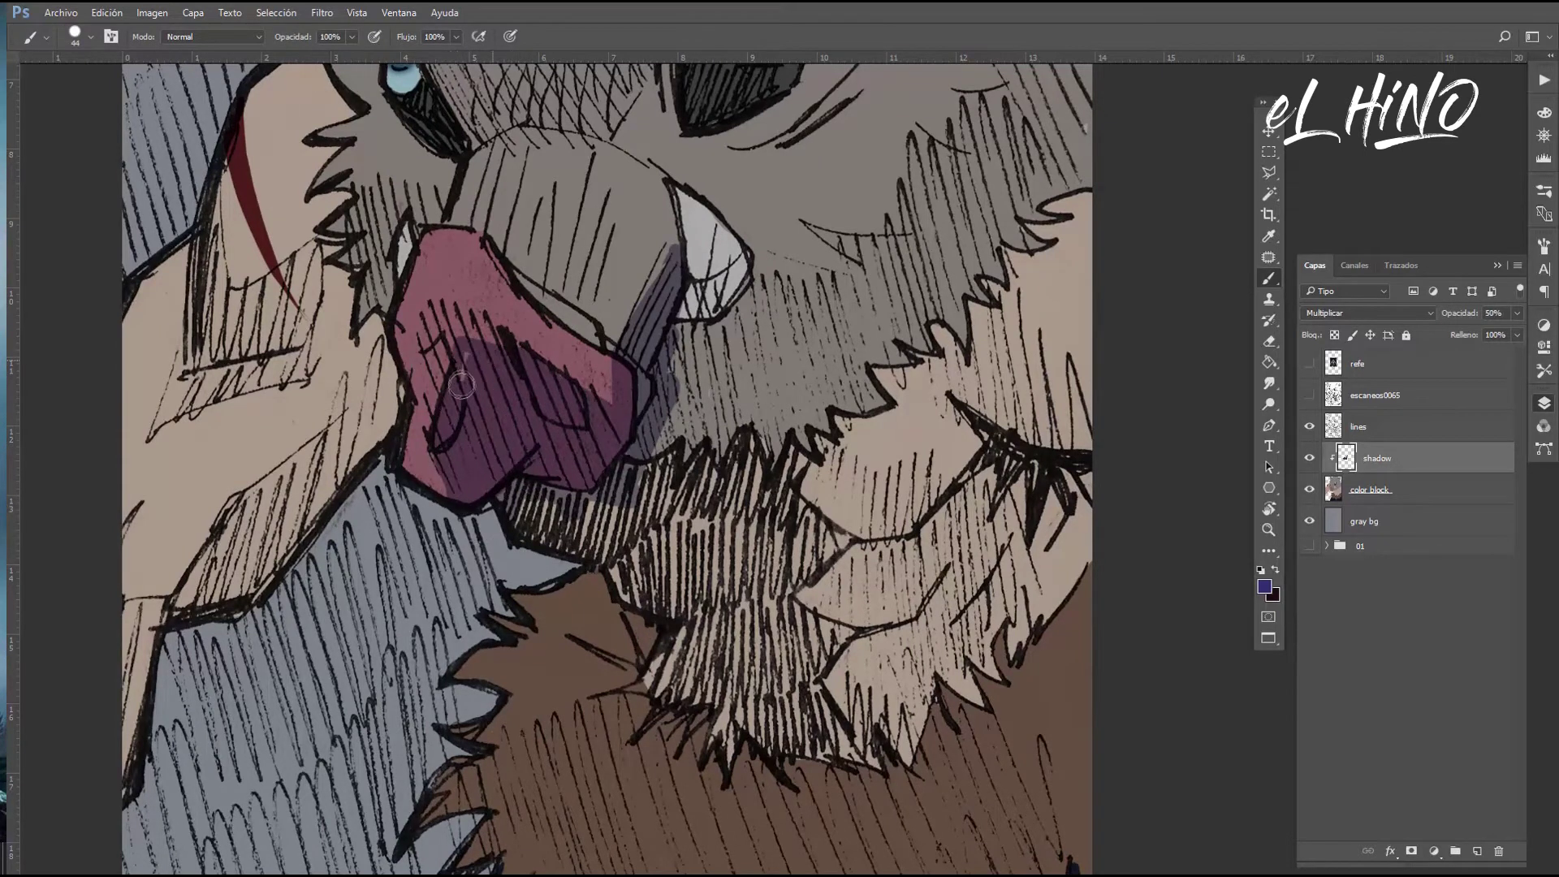
Shade beside the tooth and across the cheek hatching down to the mouth
left_click_drag(664, 331, 631, 530)
left_click_drag(638, 442, 578, 554)
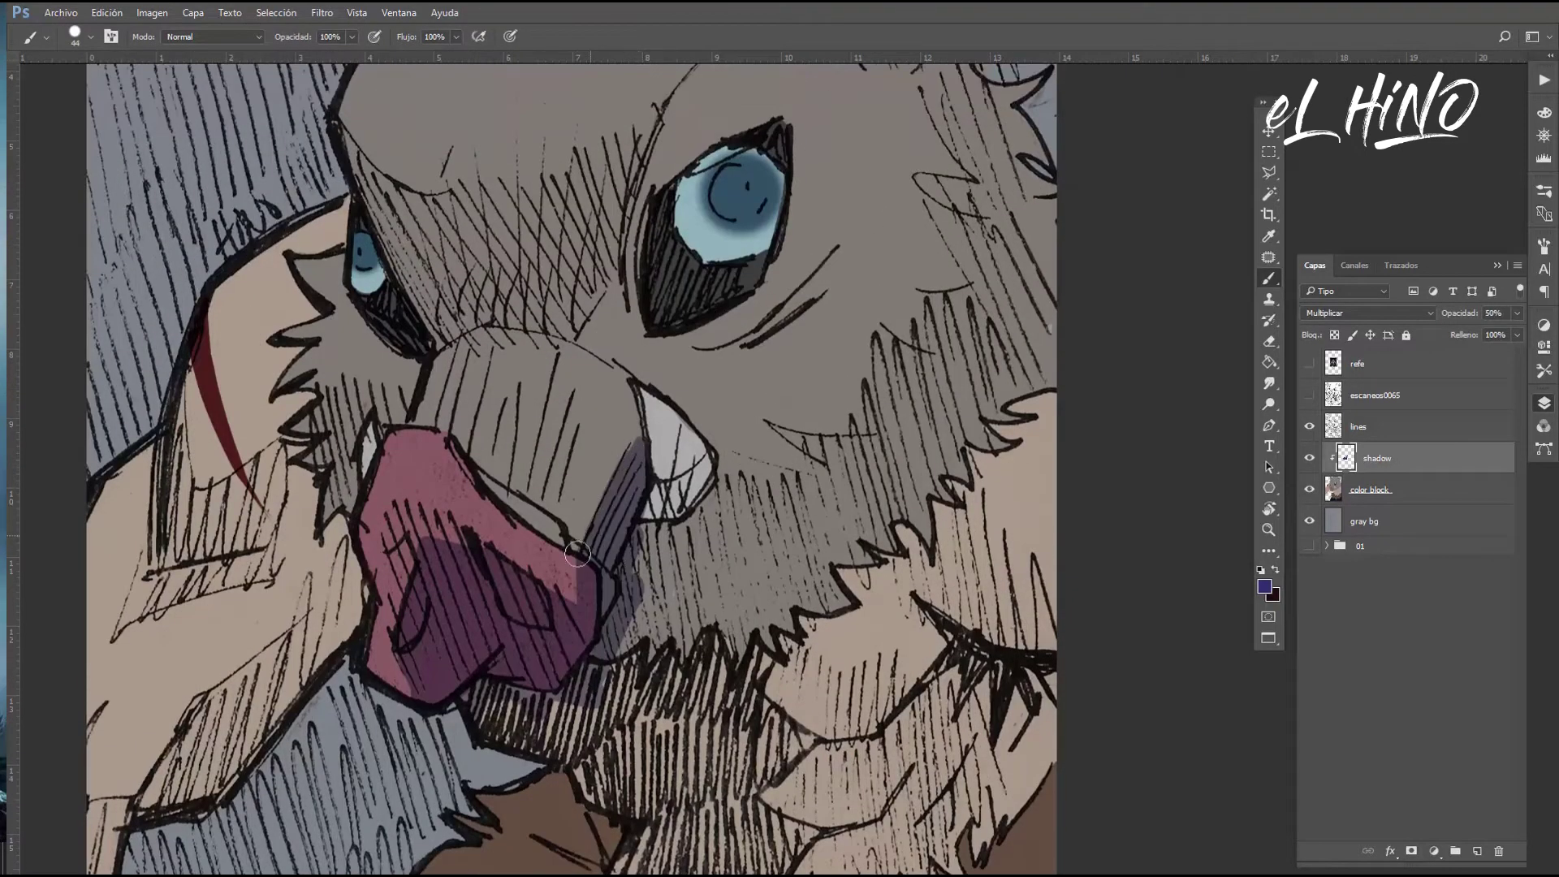
left_click_drag(622, 484, 894, 481)
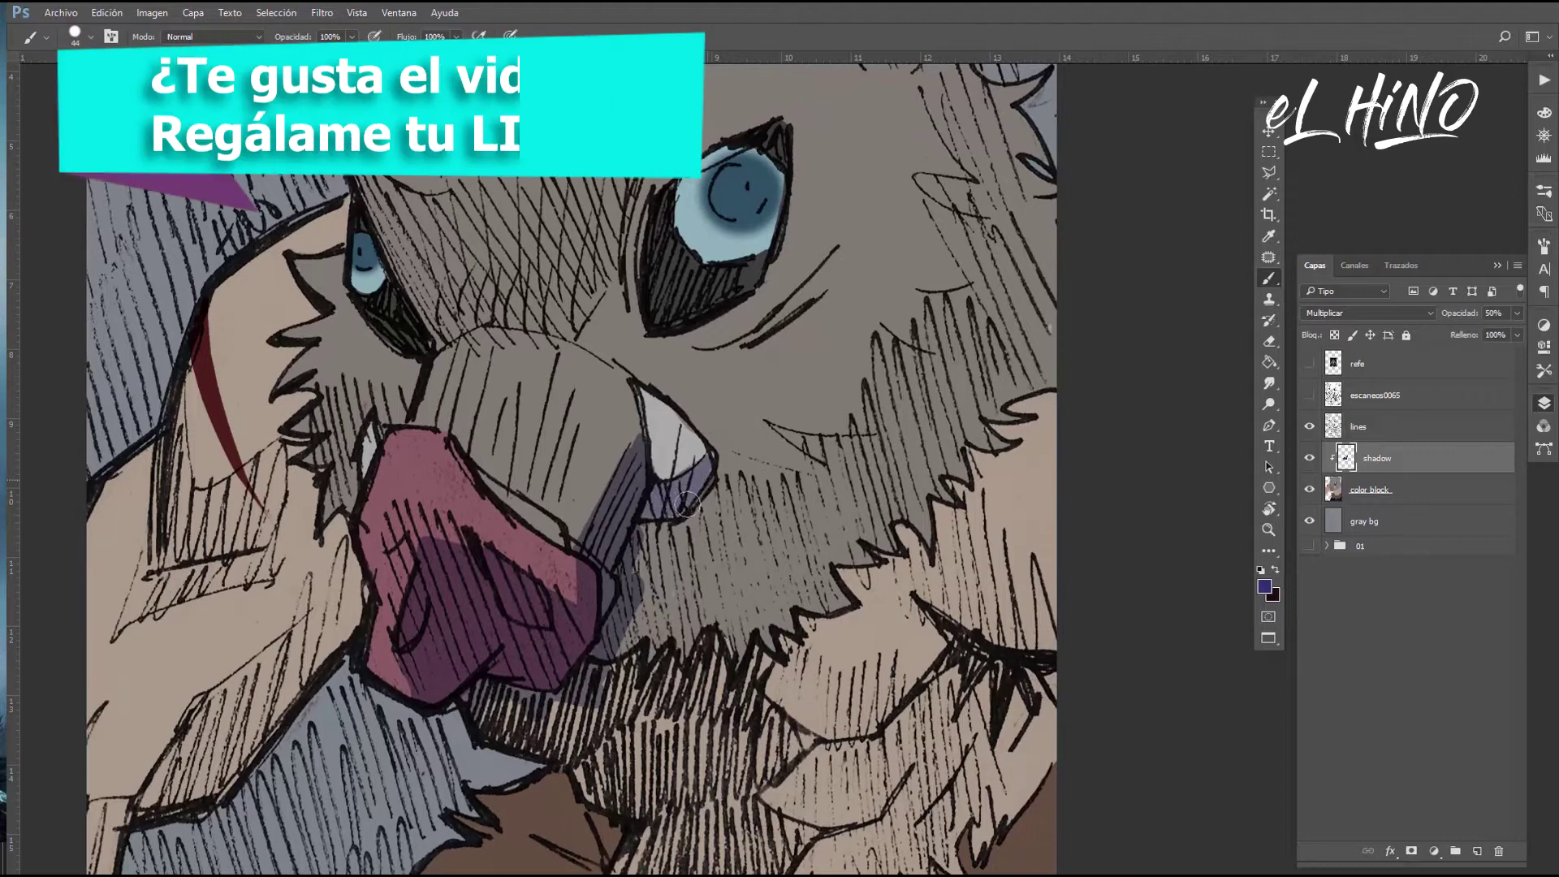
mouse_move(775, 429)
left_mouse_down()
mouse_move(921, 486)
mouse_move(946, 431)
left_mouse_up()
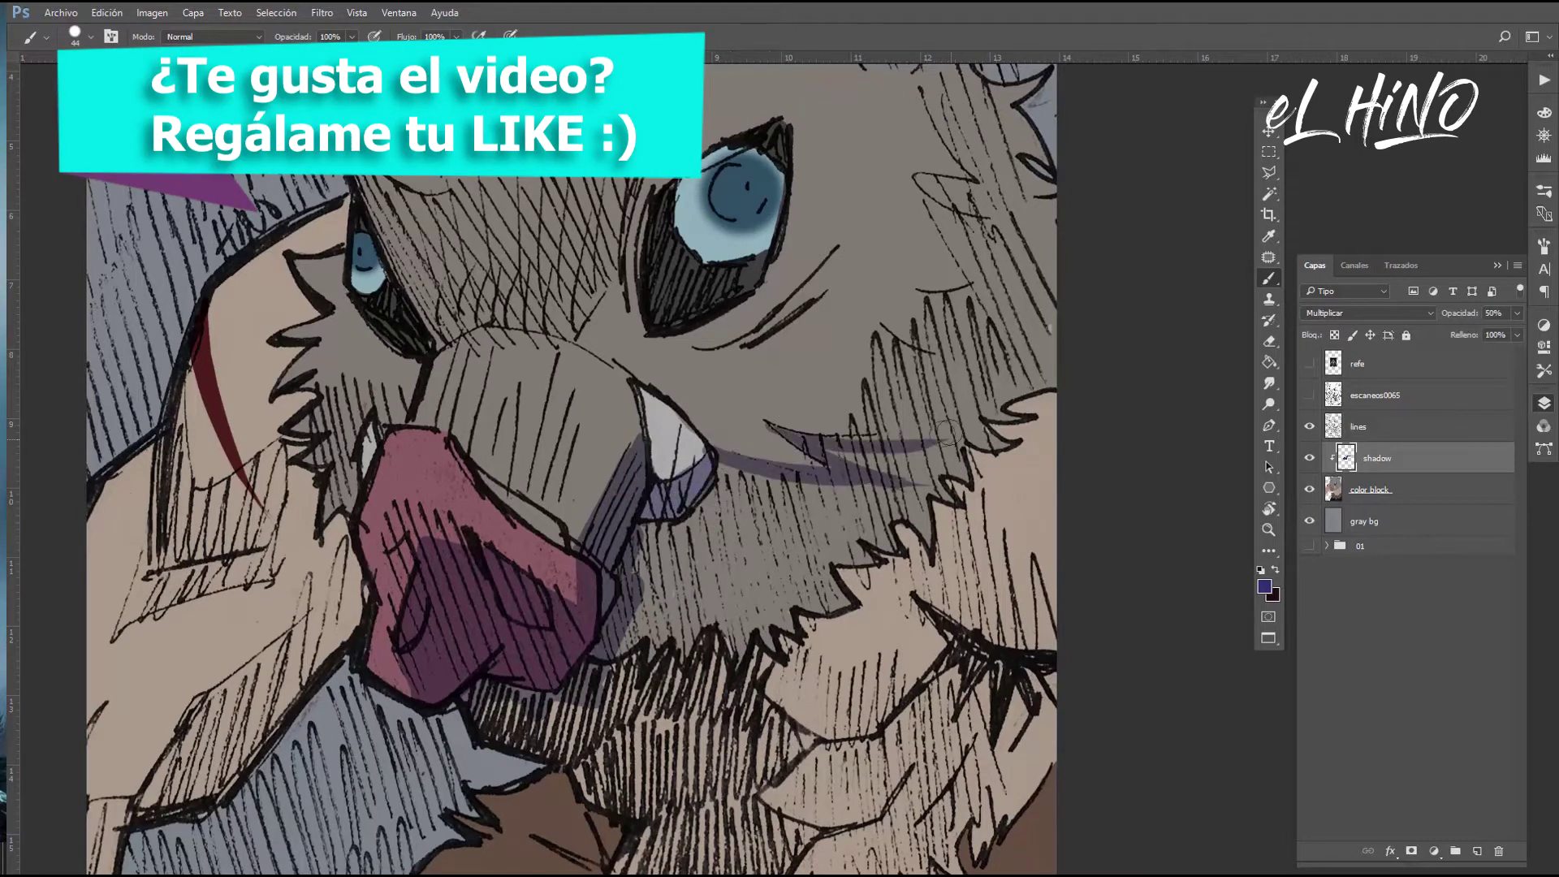
left_click_drag(828, 394, 958, 454)
left_click_drag(852, 418, 978, 430)
mouse_move(877, 345)
left_mouse_down()
mouse_move(914, 463)
mouse_move(901, 422)
left_mouse_up()
left_click_drag(900, 344, 925, 431)
mouse_move(967, 382)
left_mouse_down()
mouse_move(837, 488)
mouse_move(650, 519)
left_mouse_up()
left_click_drag(625, 601, 730, 576)
Shade purple right of the eye and down the lower right cheek
mouse_move(971, 67)
left_mouse_down()
mouse_move(747, 345)
mouse_move(775, 463)
left_mouse_up()
left_click_drag(702, 365, 792, 459)
left_click_drag(714, 401, 800, 475)
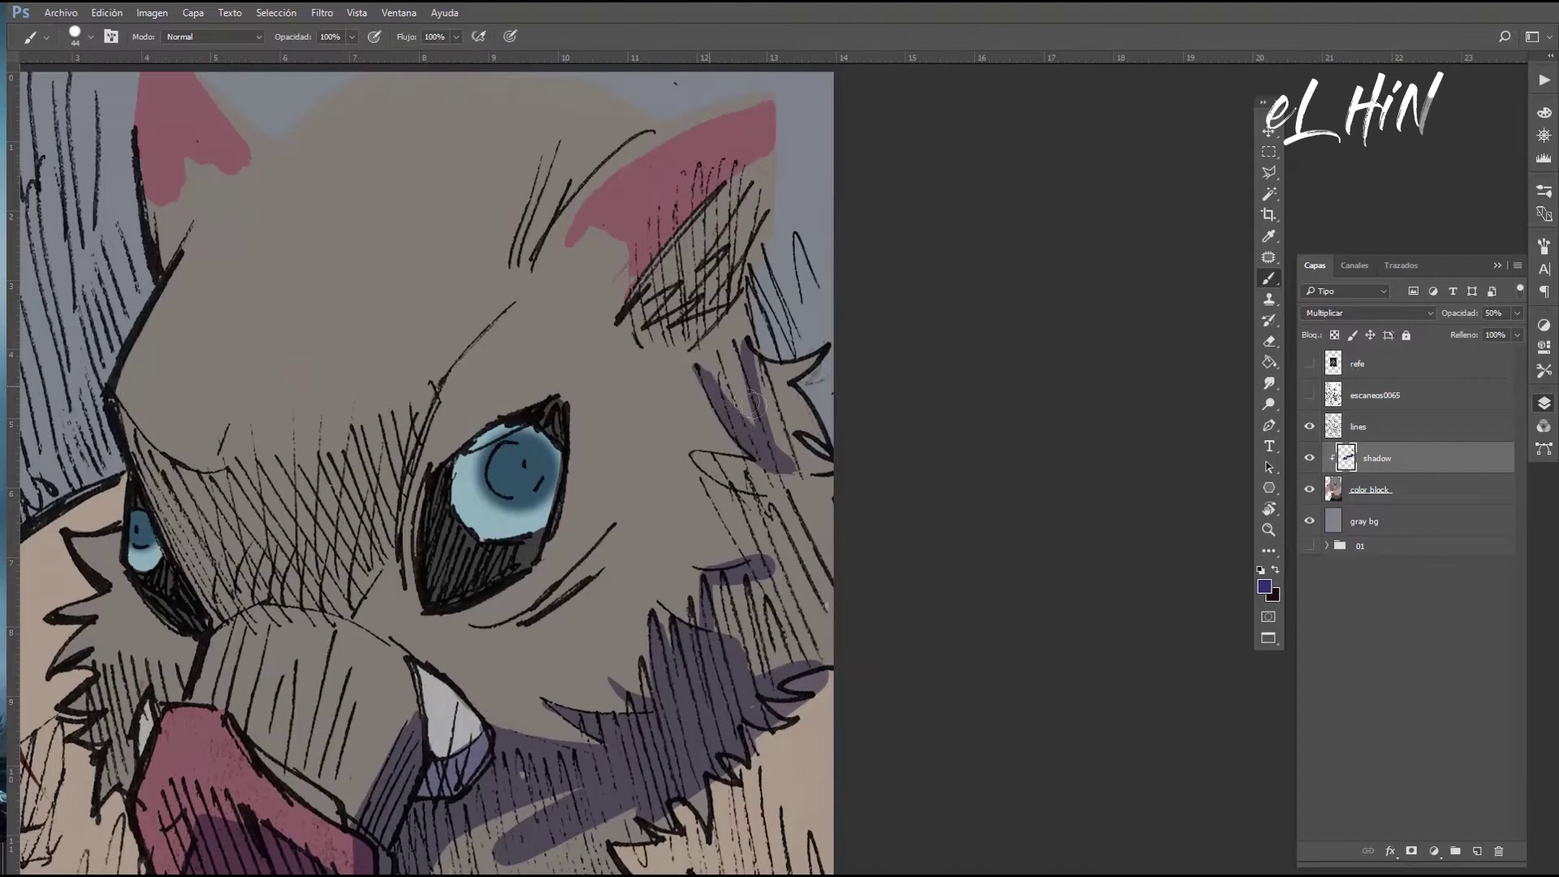
key("e")
key("b")
left_click_drag(747, 349, 804, 479)
mouse_move(783, 390)
left_mouse_down()
mouse_move(820, 495)
mouse_move(755, 552)
left_mouse_up()
mouse_move(705, 461)
left_mouse_down()
mouse_move(795, 487)
mouse_move(849, 647)
left_mouse_up()
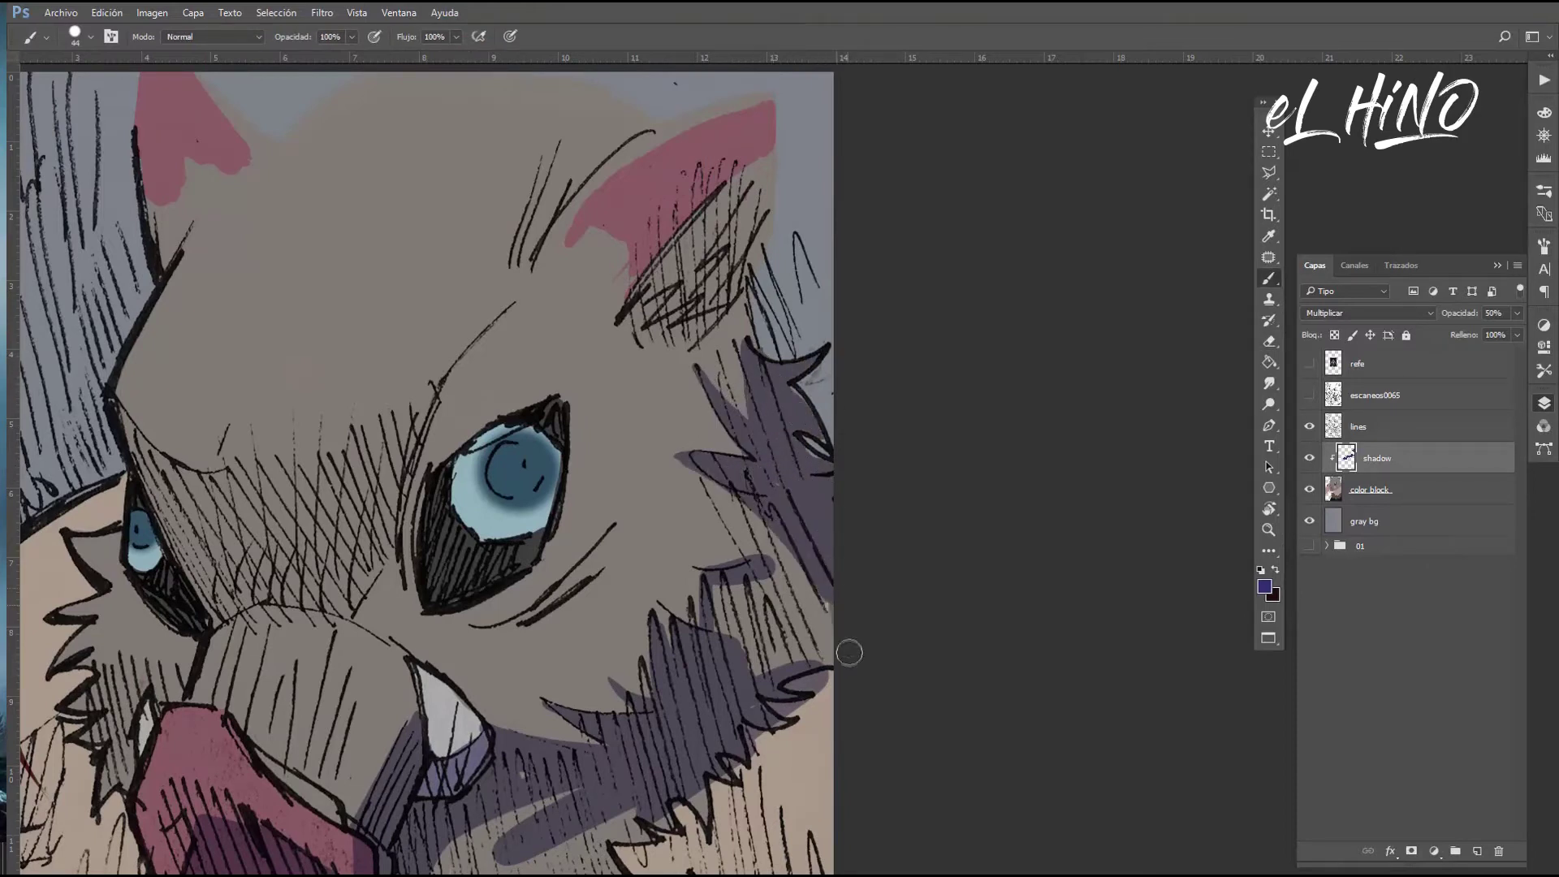
key("e")
key("b")
left_click_drag(690, 491, 800, 617)
left_click_drag(747, 536, 820, 682)
mouse_move(722, 584)
left_mouse_down()
mouse_move(797, 666)
mouse_move(867, 389)
mouse_move(771, 520)
mouse_move(698, 585)
mouse_move(568, 552)
mouse_move(706, 540)
mouse_move(735, 617)
mouse_move(1009, 514)
left_mouse_up()
Paint broad shadow below the snout and low on the face with a larger brush
right_click(720, 532)
key("Return")
left_click_drag(600, 605, 443, 779)
left_click_drag(699, 714, 877, 636)
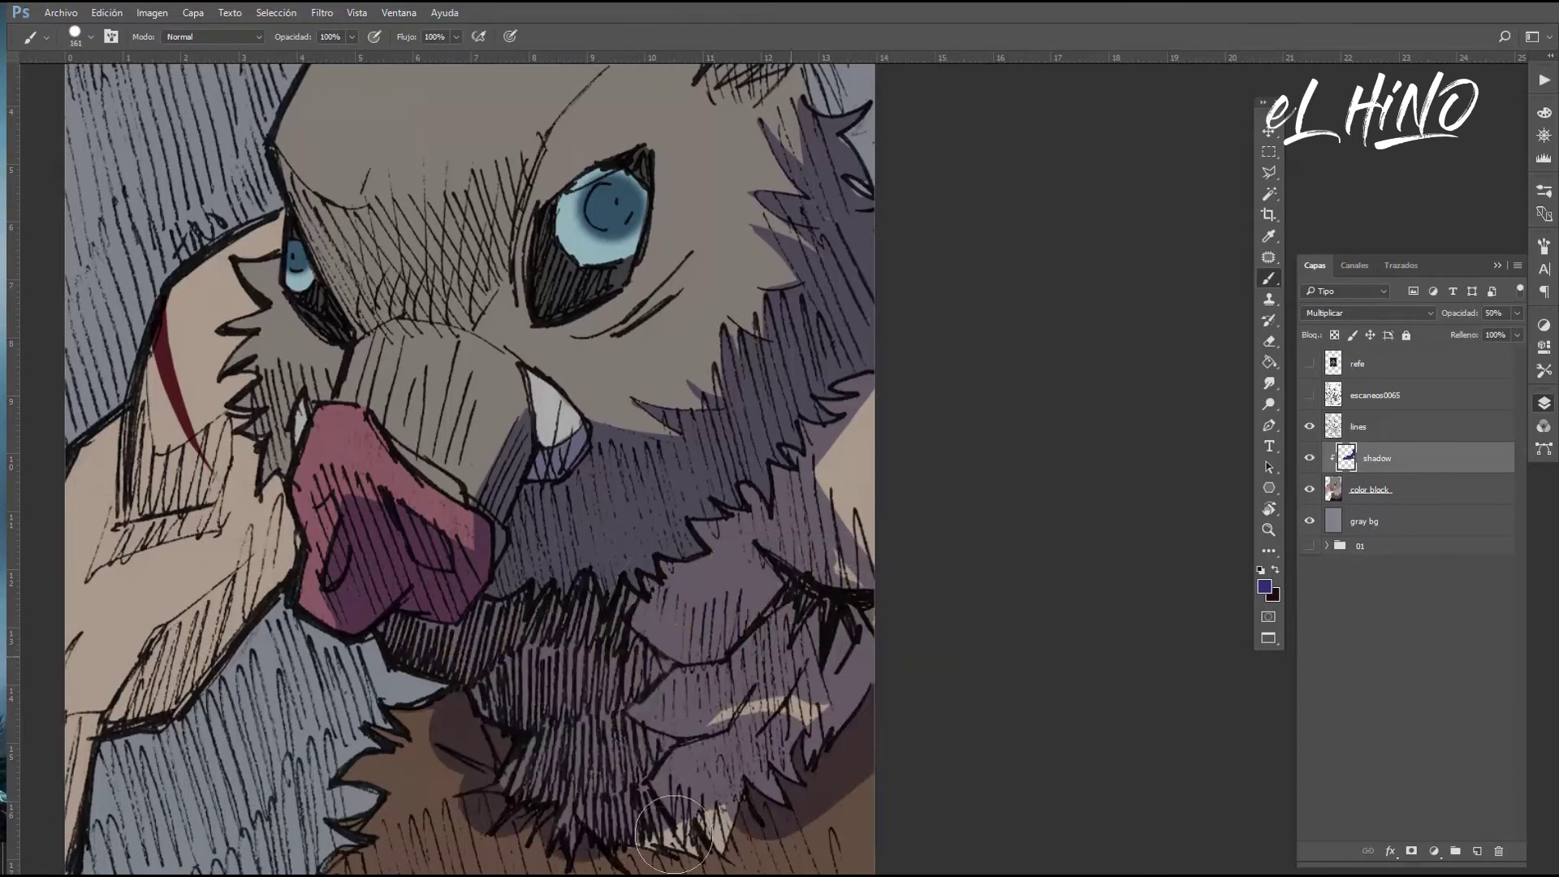
key("z")
left_click(753, 686, "alt")
left_click(715, 379)
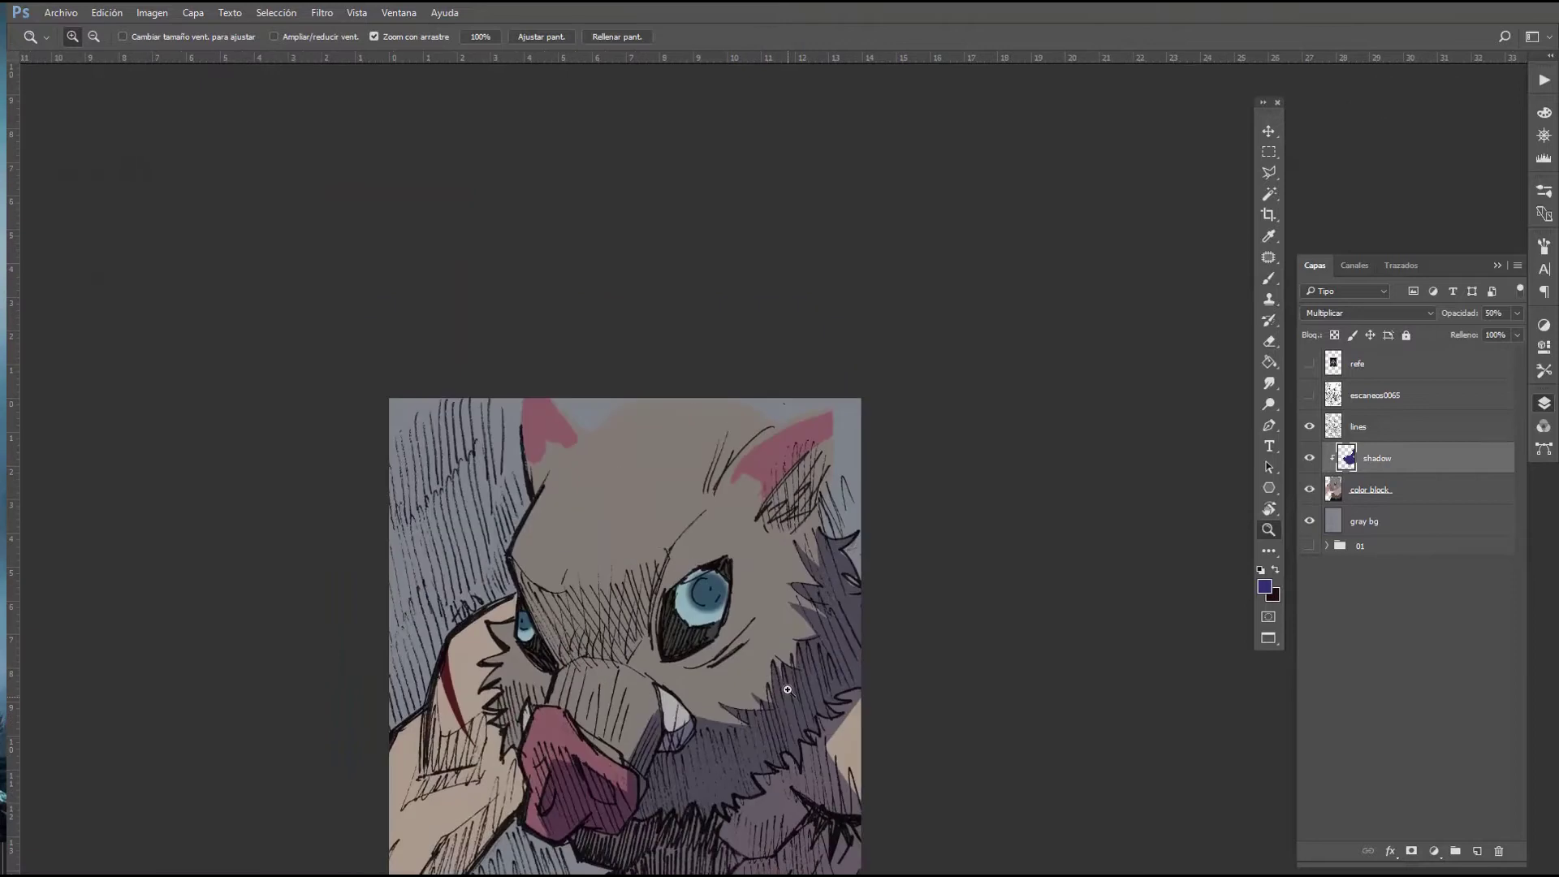
key("b")
right_click(799, 479)
key("Return")
Shade the right ear and right side of the head purple along the ear lines
mouse_move(740, 385)
left_mouse_down()
mouse_move(869, 235)
mouse_move(812, 422)
mouse_move(780, 341)
mouse_move(860, 451)
mouse_move(865, 504)
left_mouse_up()
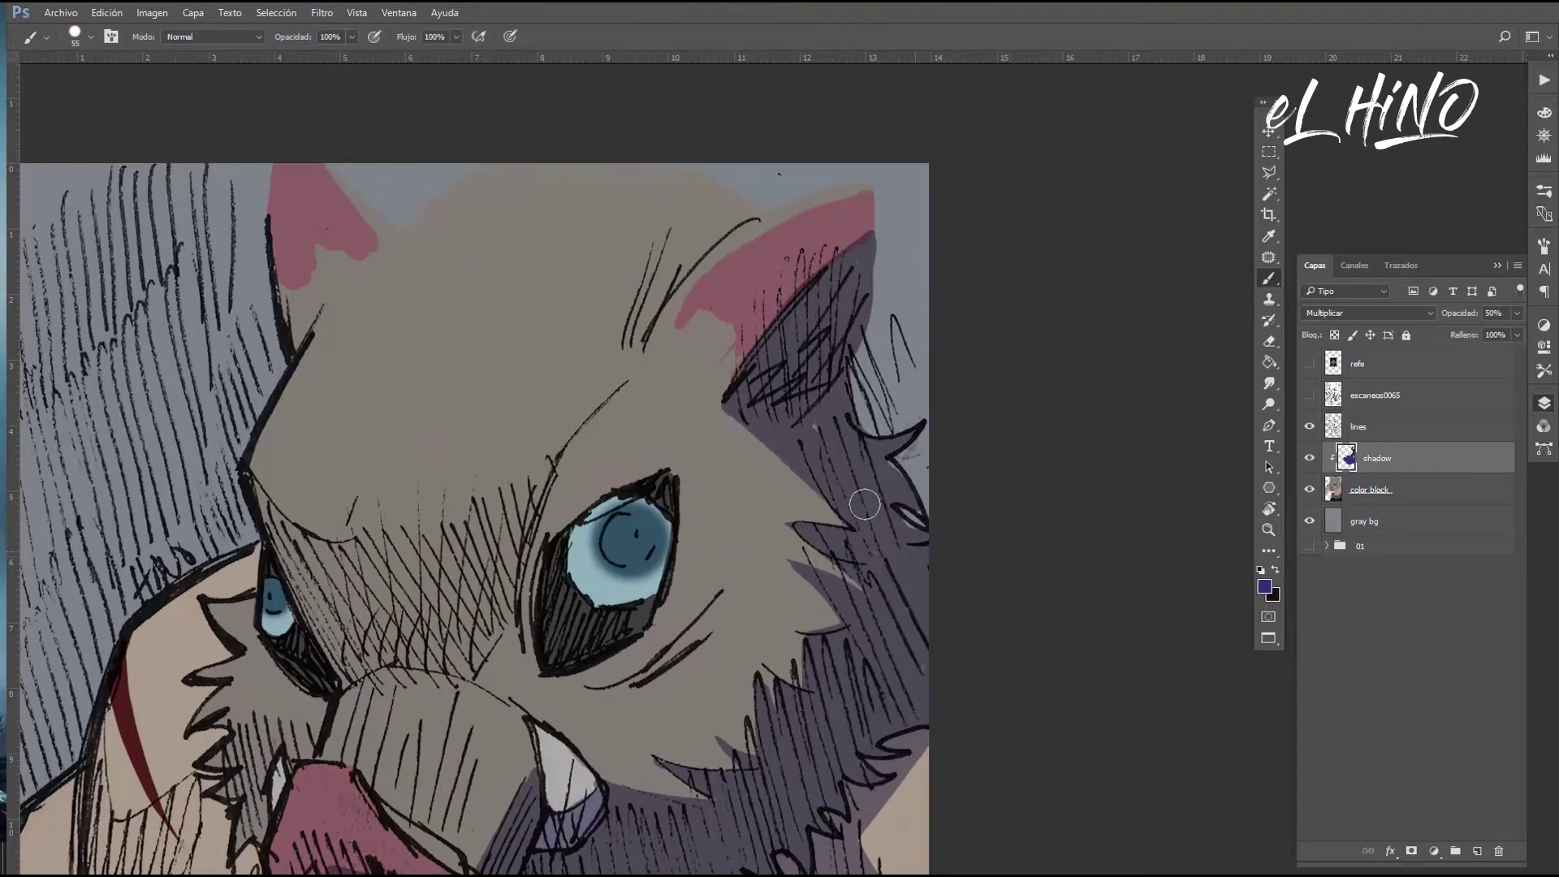
key("e")
key("b")
left_click_drag(642, 345, 635, 312)
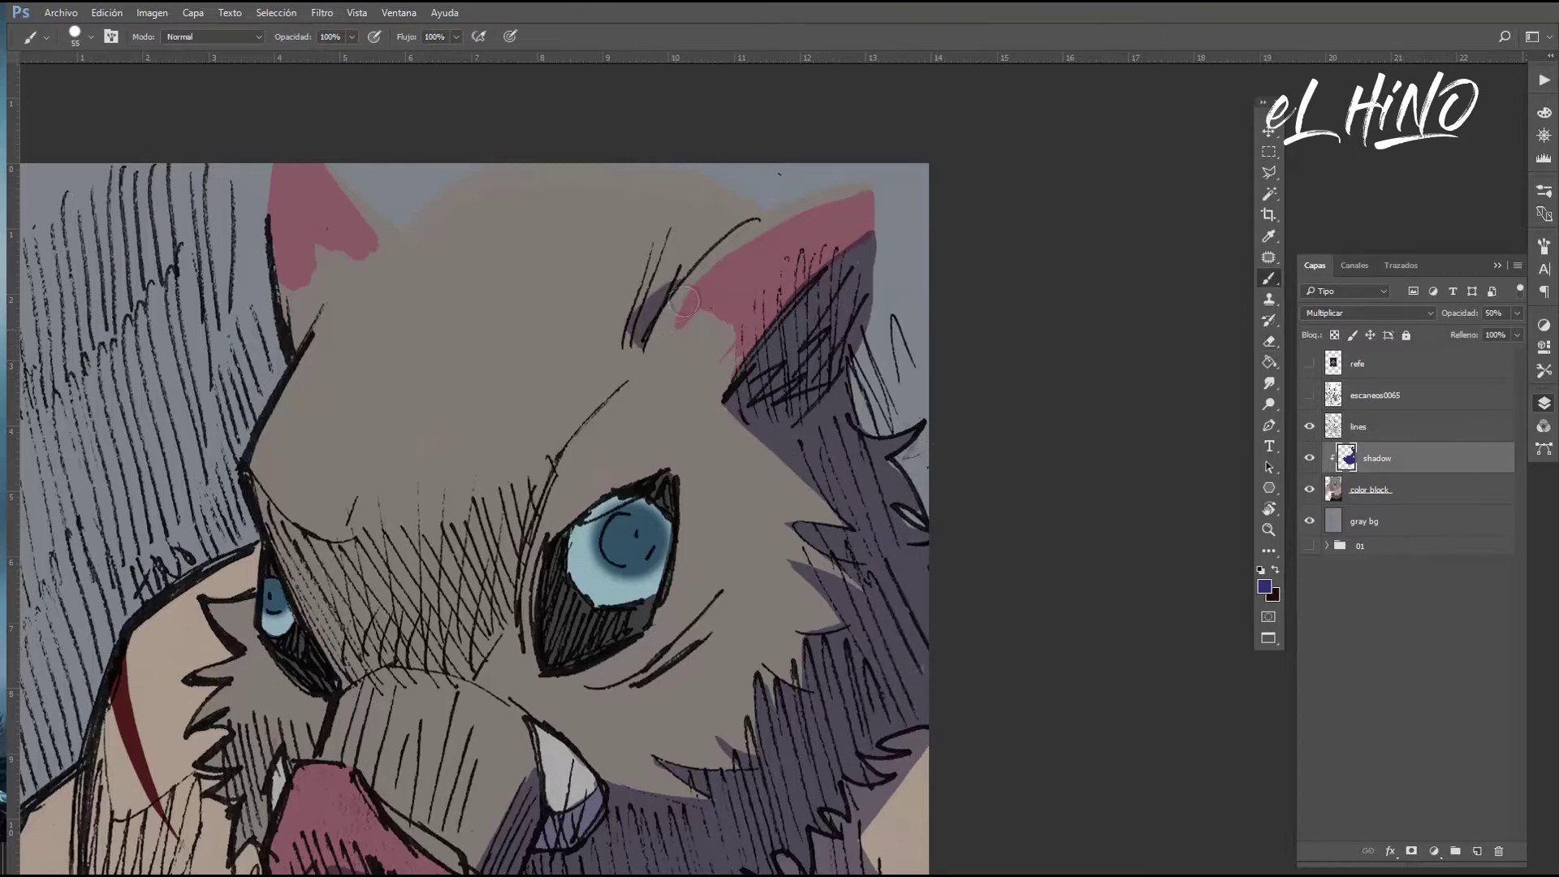
key("e")
key("b")
key("alt+bracketleft")
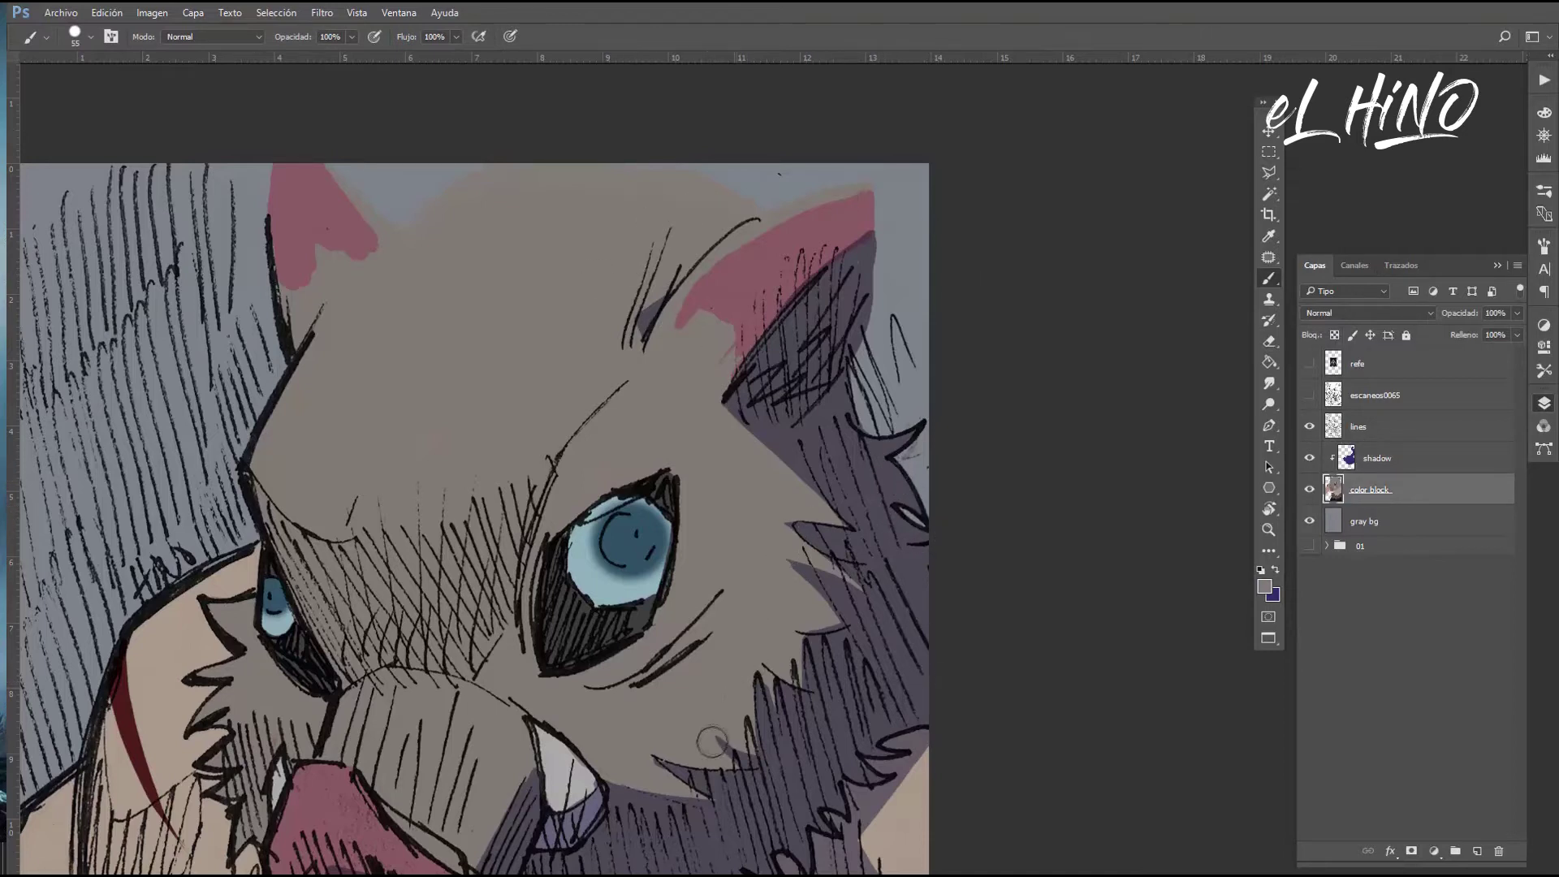
Smudge the pink inside the ears into the tan fur on color block
left_click(1269, 383)
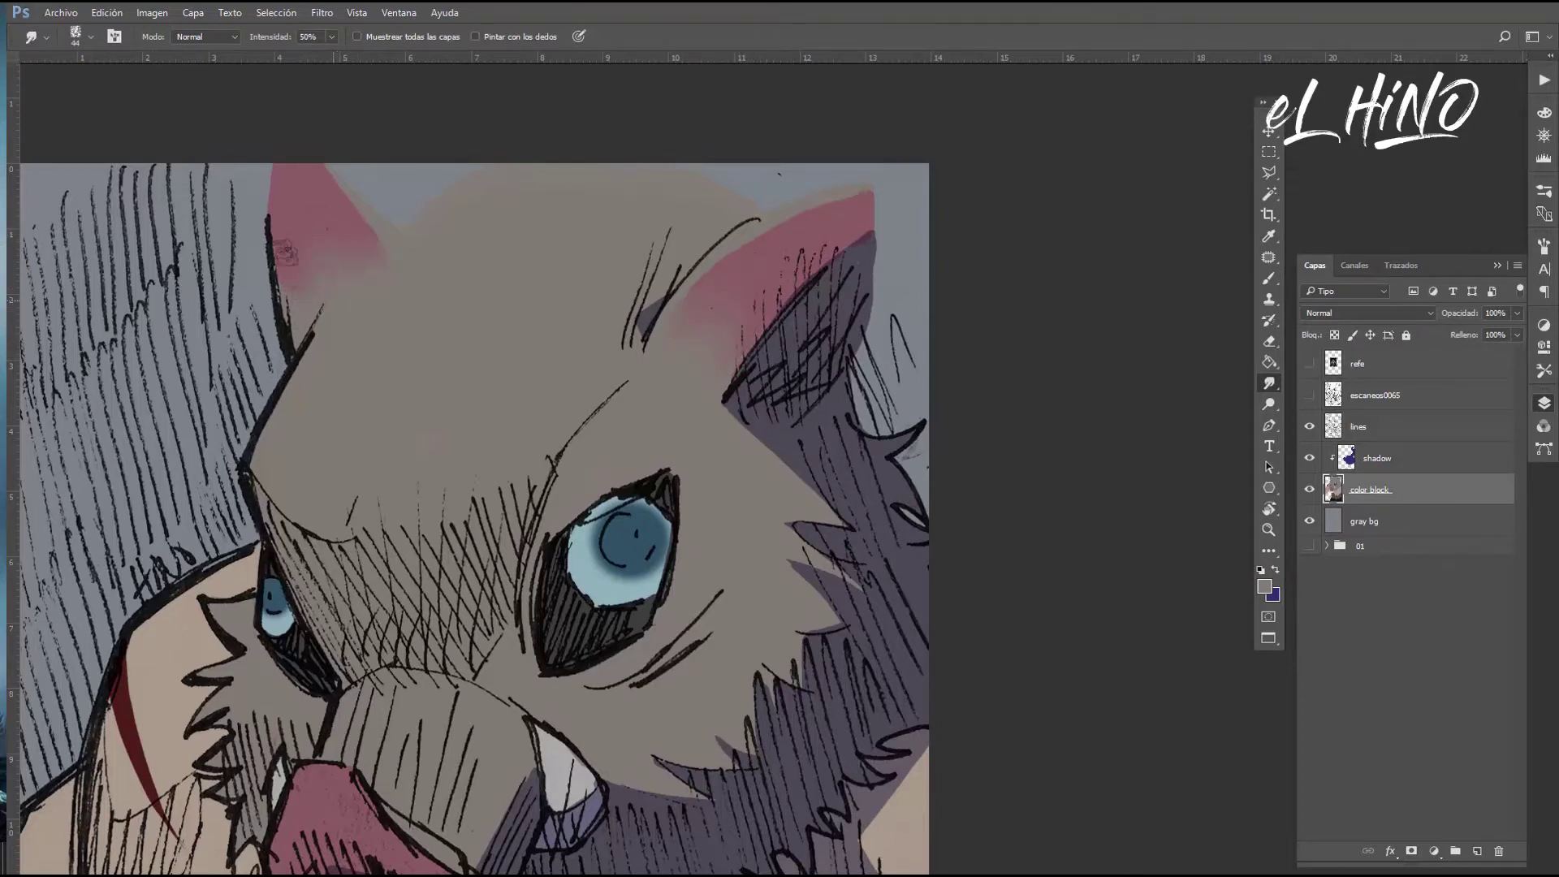
left_click(1419, 464)
key("b")
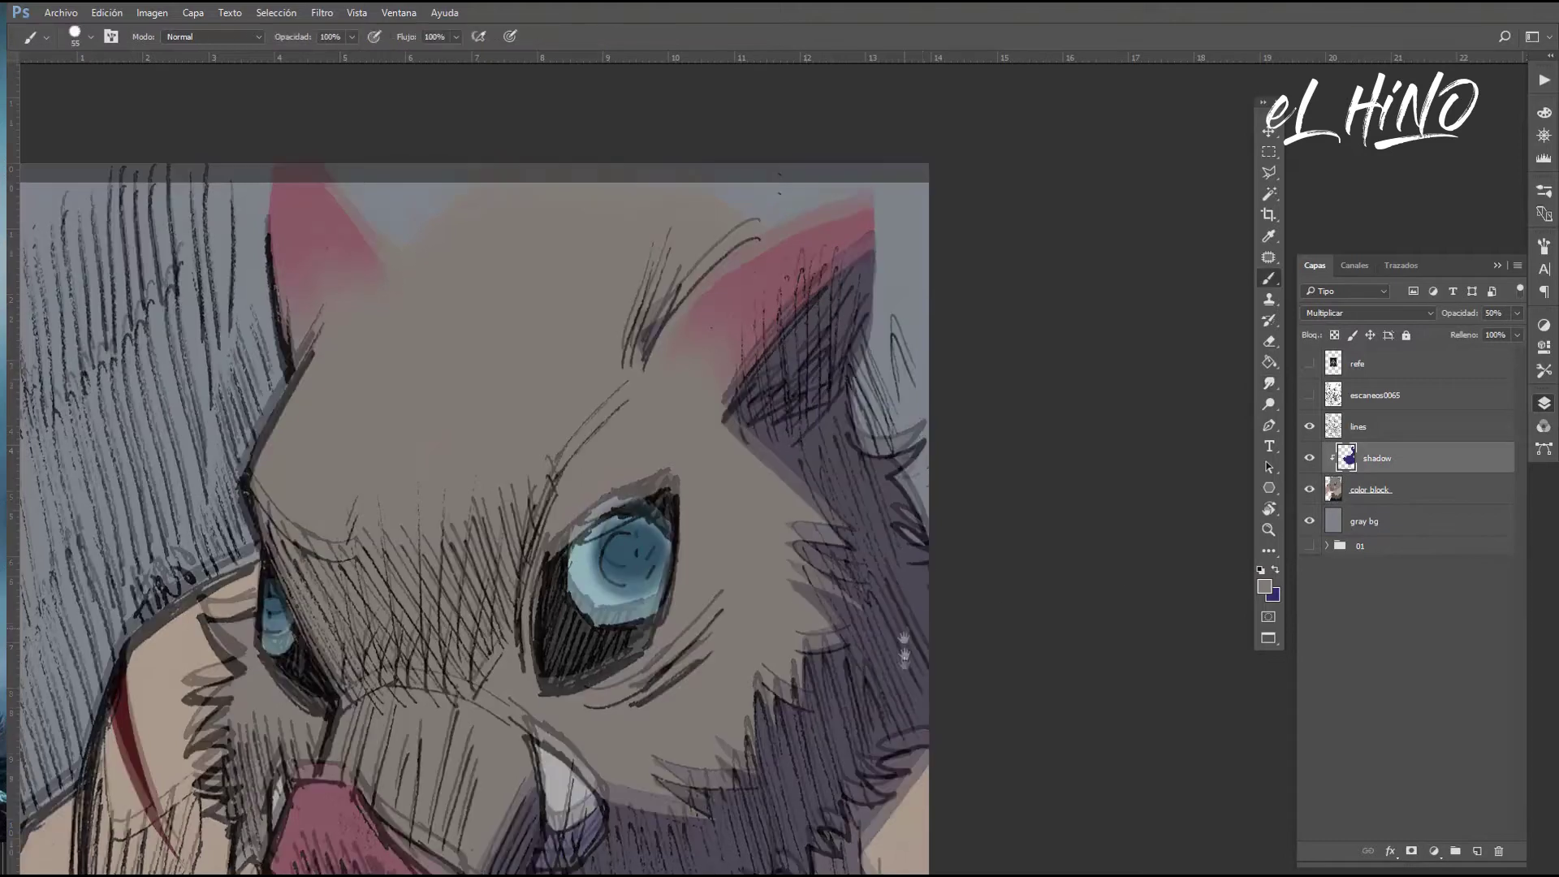
left_click_drag(964, 552, 966, 641)
key("alt+bracketleft")
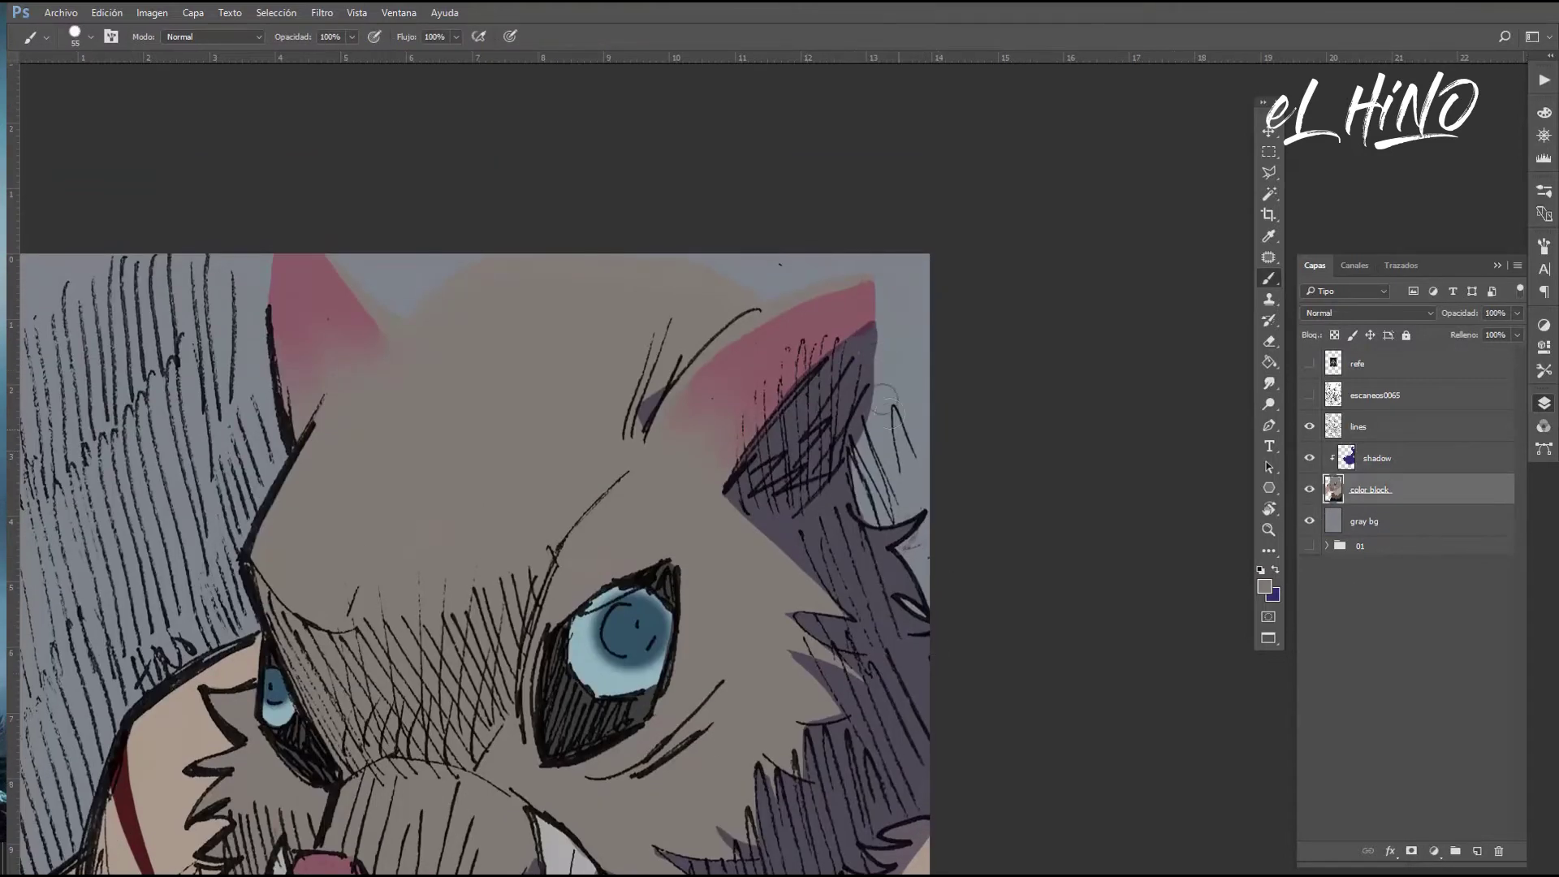
key("e")
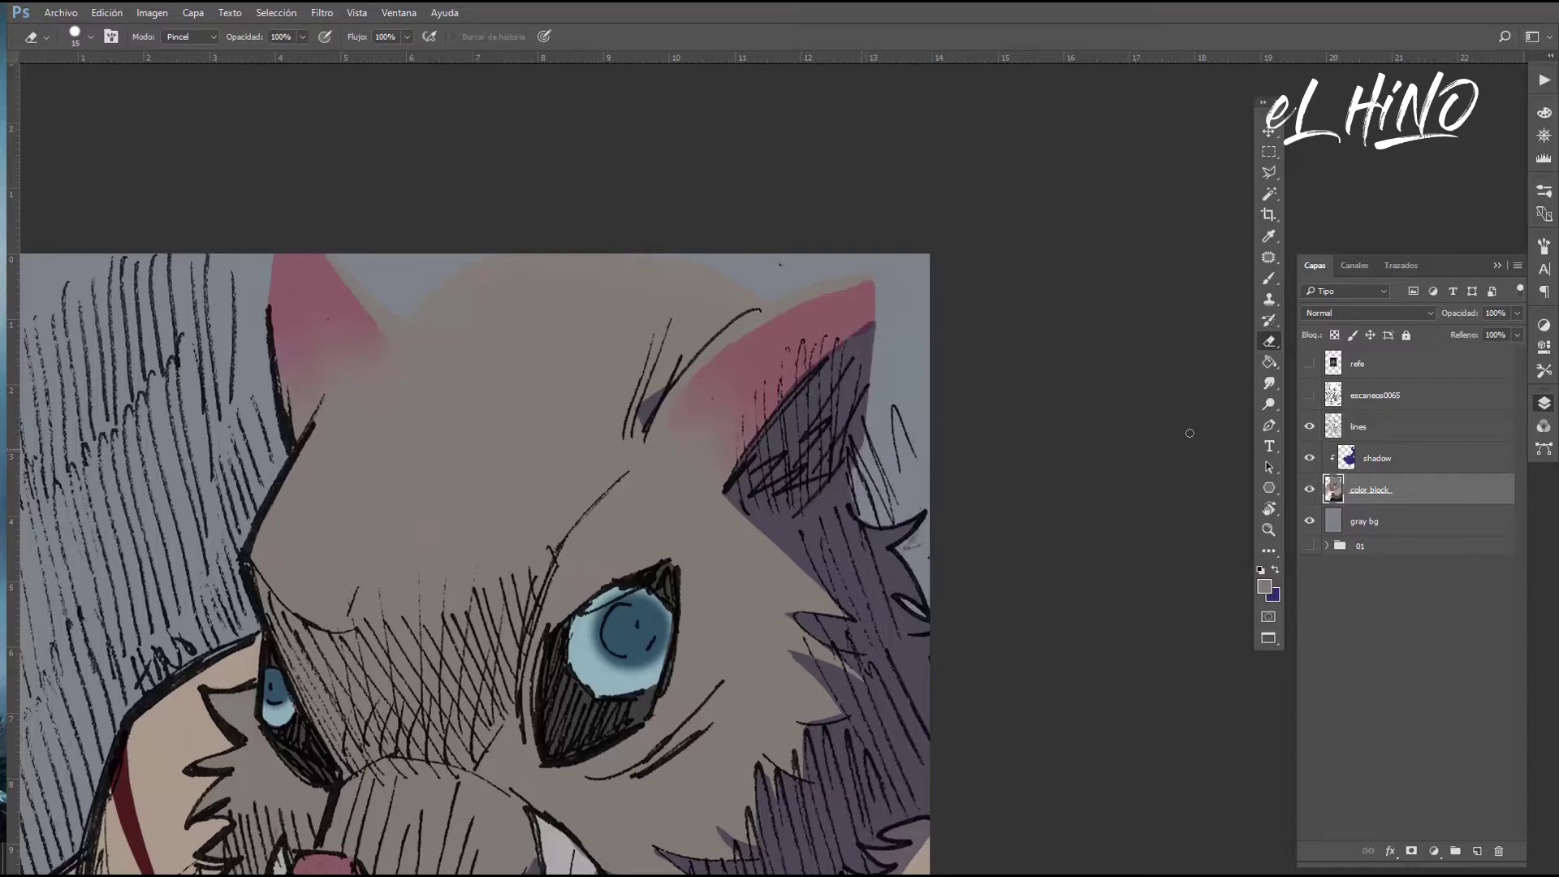
key("alt+bracketright")
key("x")
key("b")
mouse_move(882, 667)
left_mouse_down()
mouse_move(891, 628)
mouse_move(575, 491)
mouse_move(608, 485)
left_mouse_up()
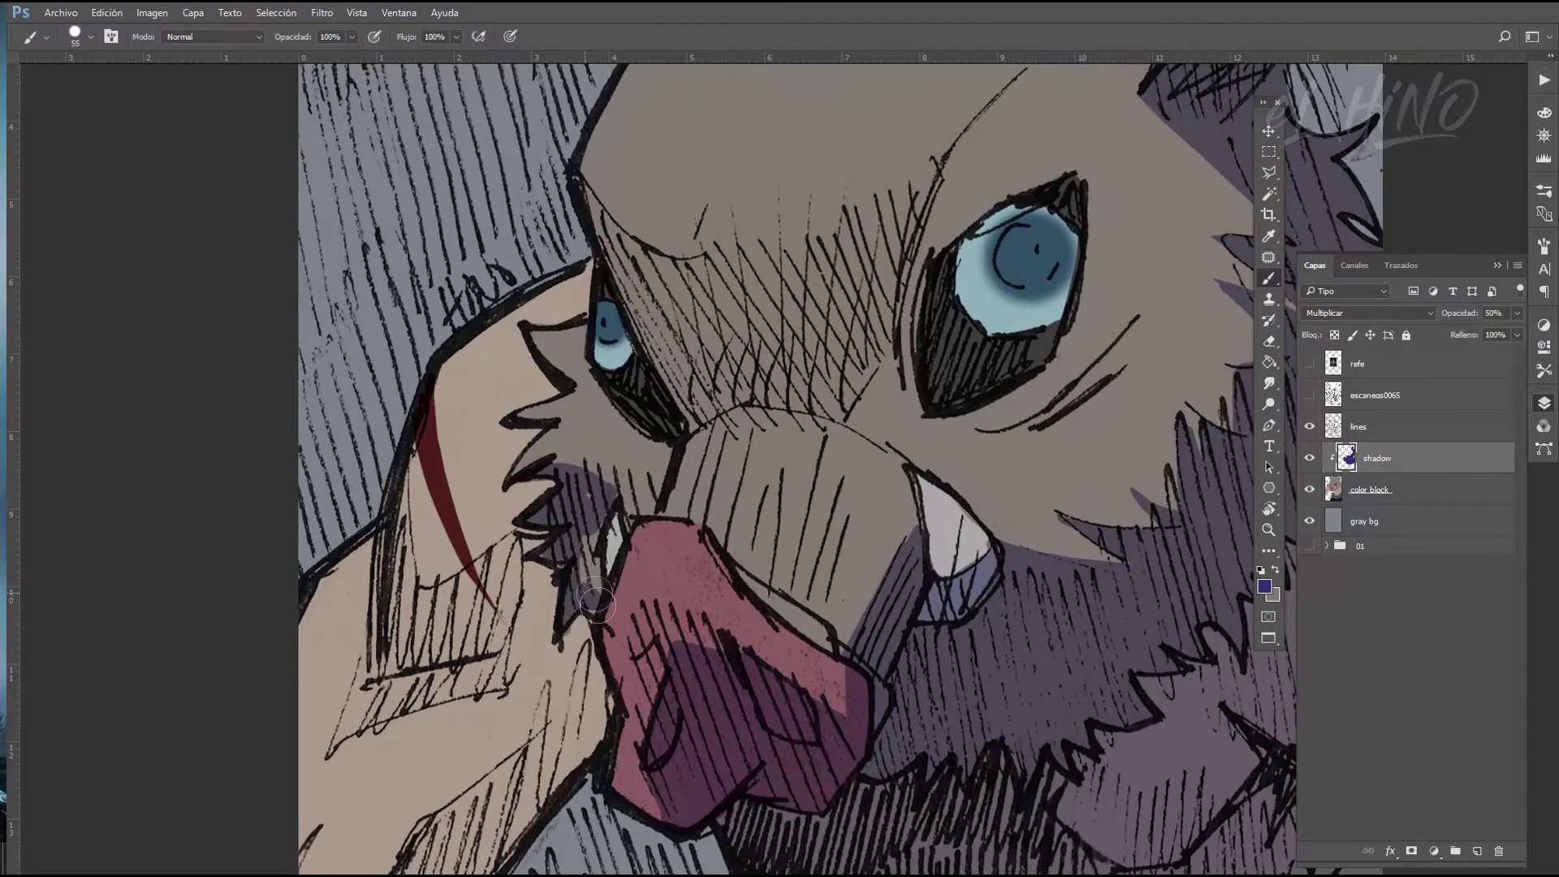
Erase excess purple shadow near the snout and darken the lower part of the eye
key("e")
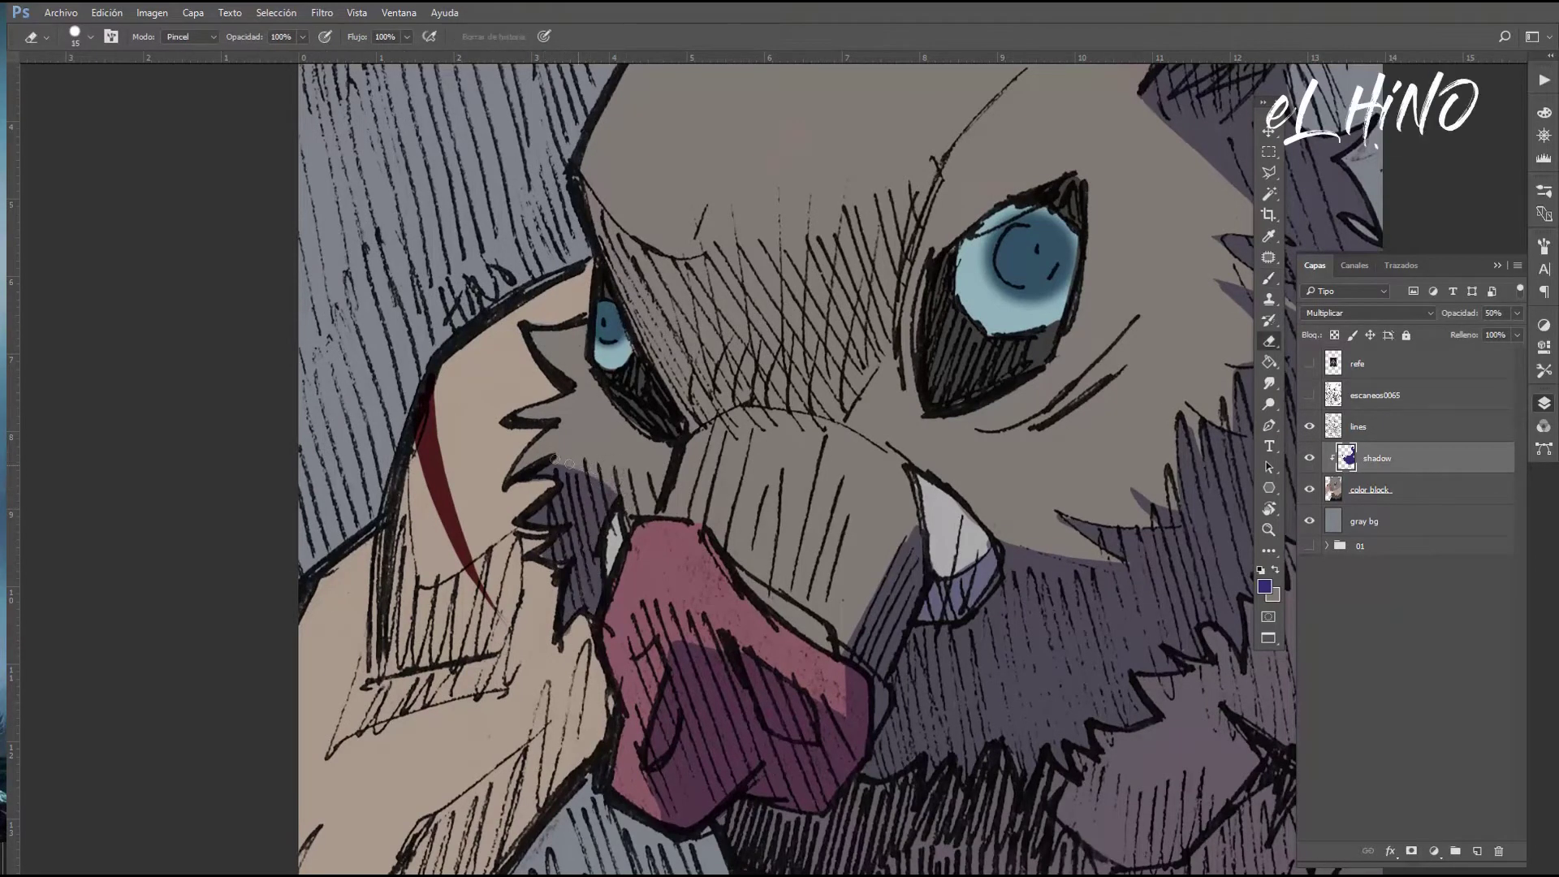
left_click_drag(617, 487, 598, 453)
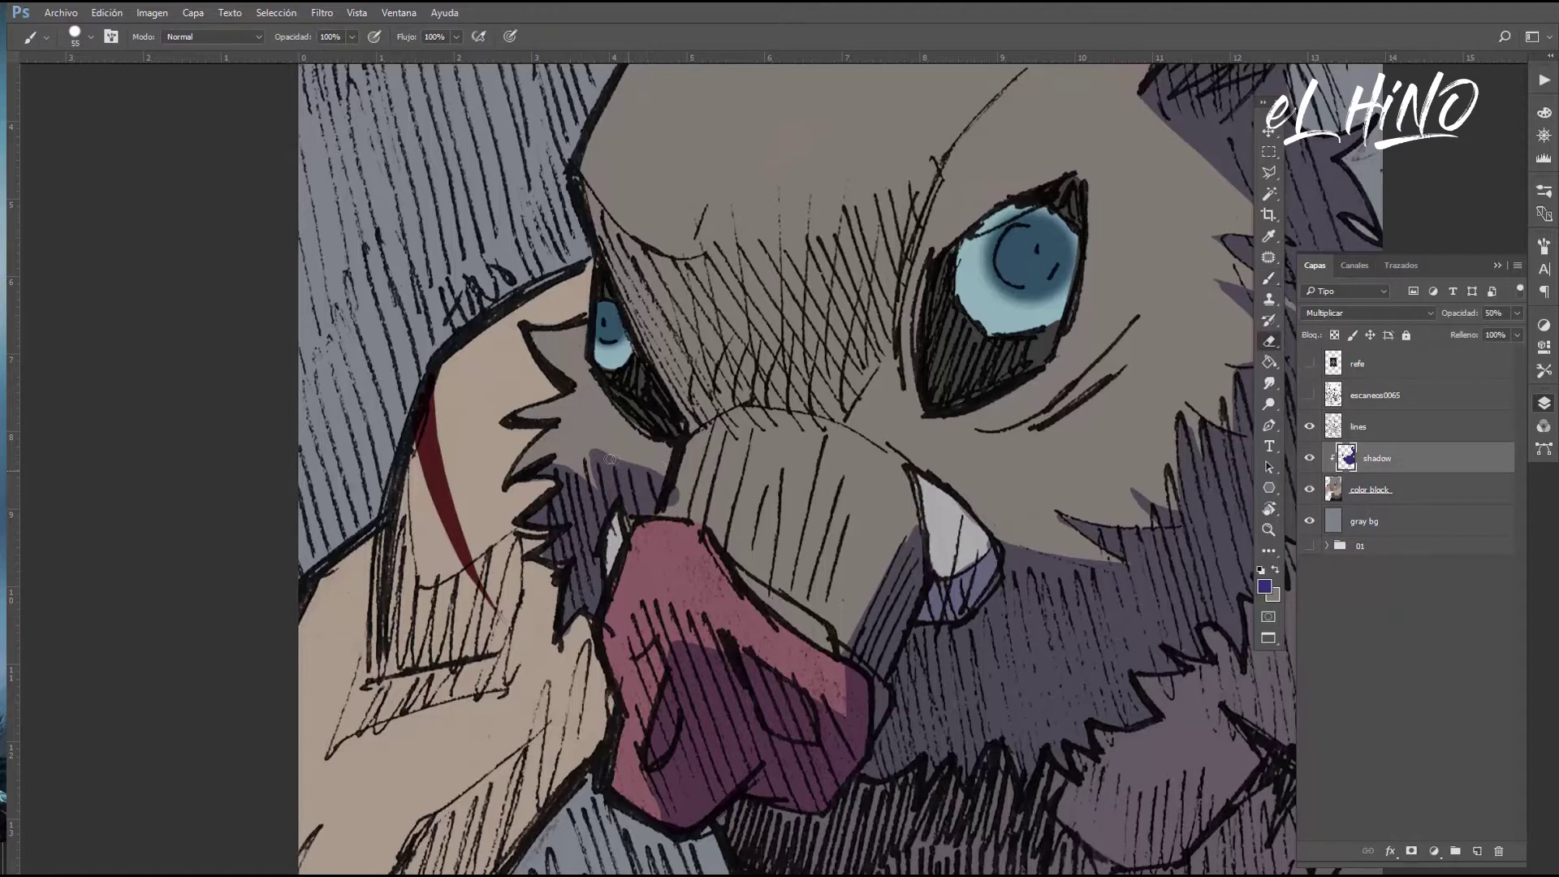
key("b")
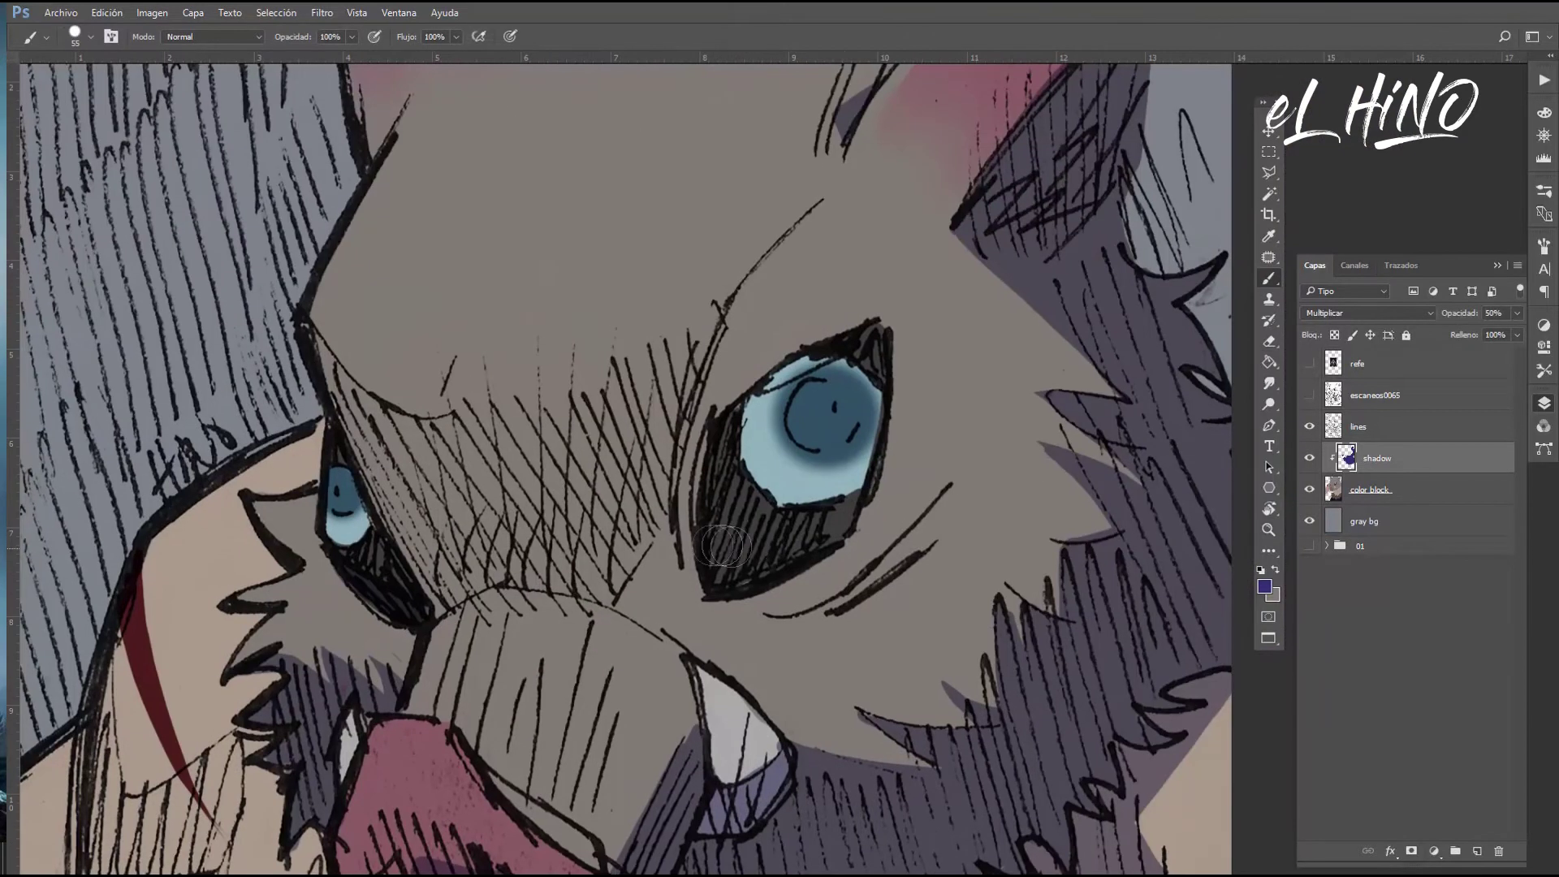
left_click_drag(849, 487, 840, 503)
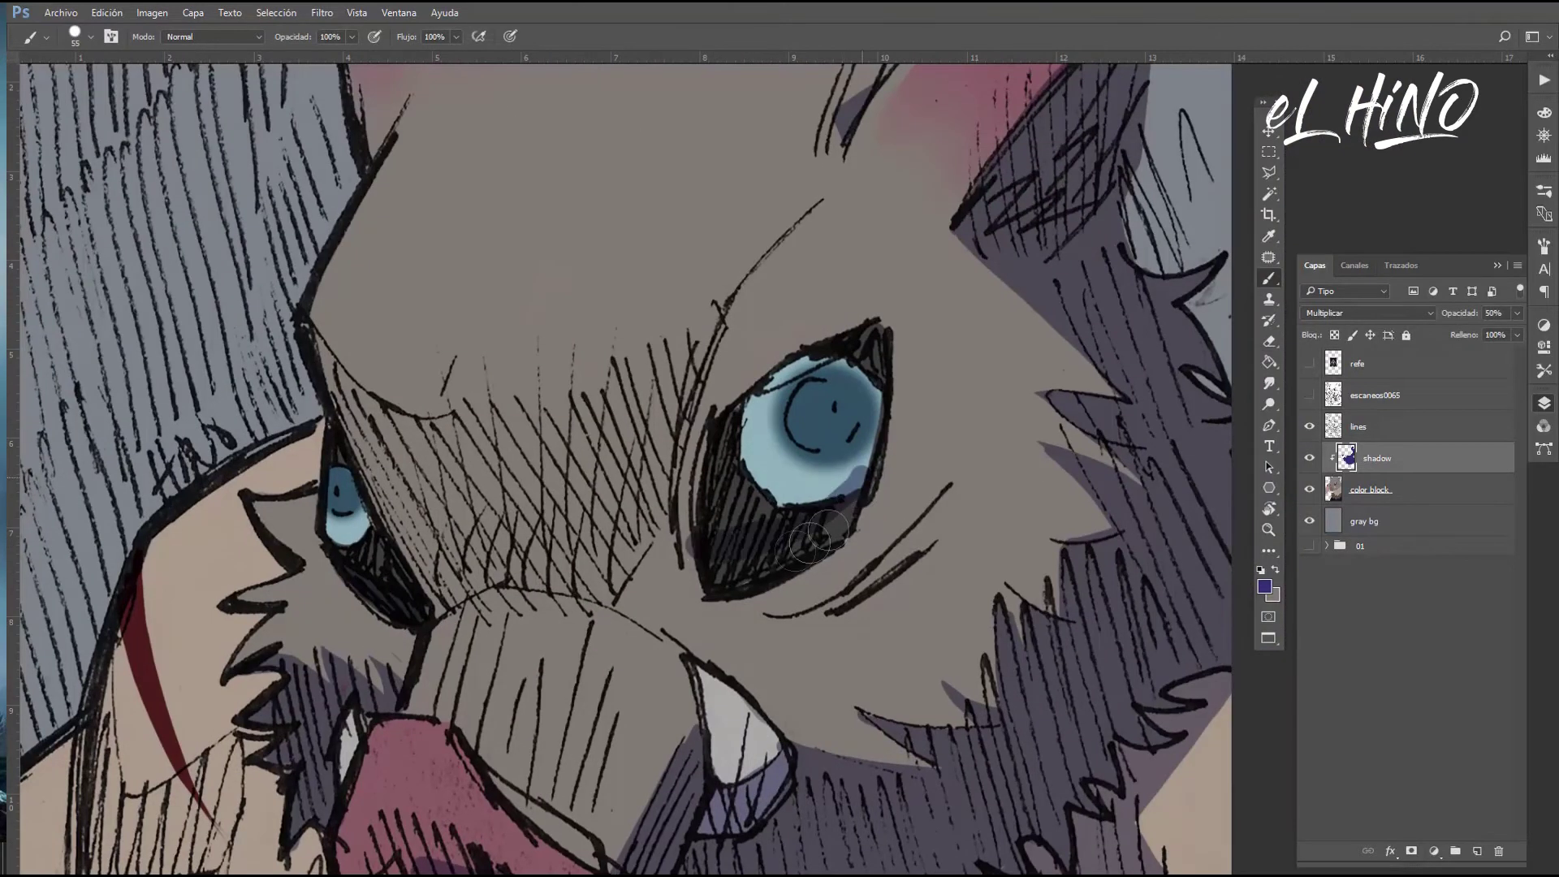
key("e")
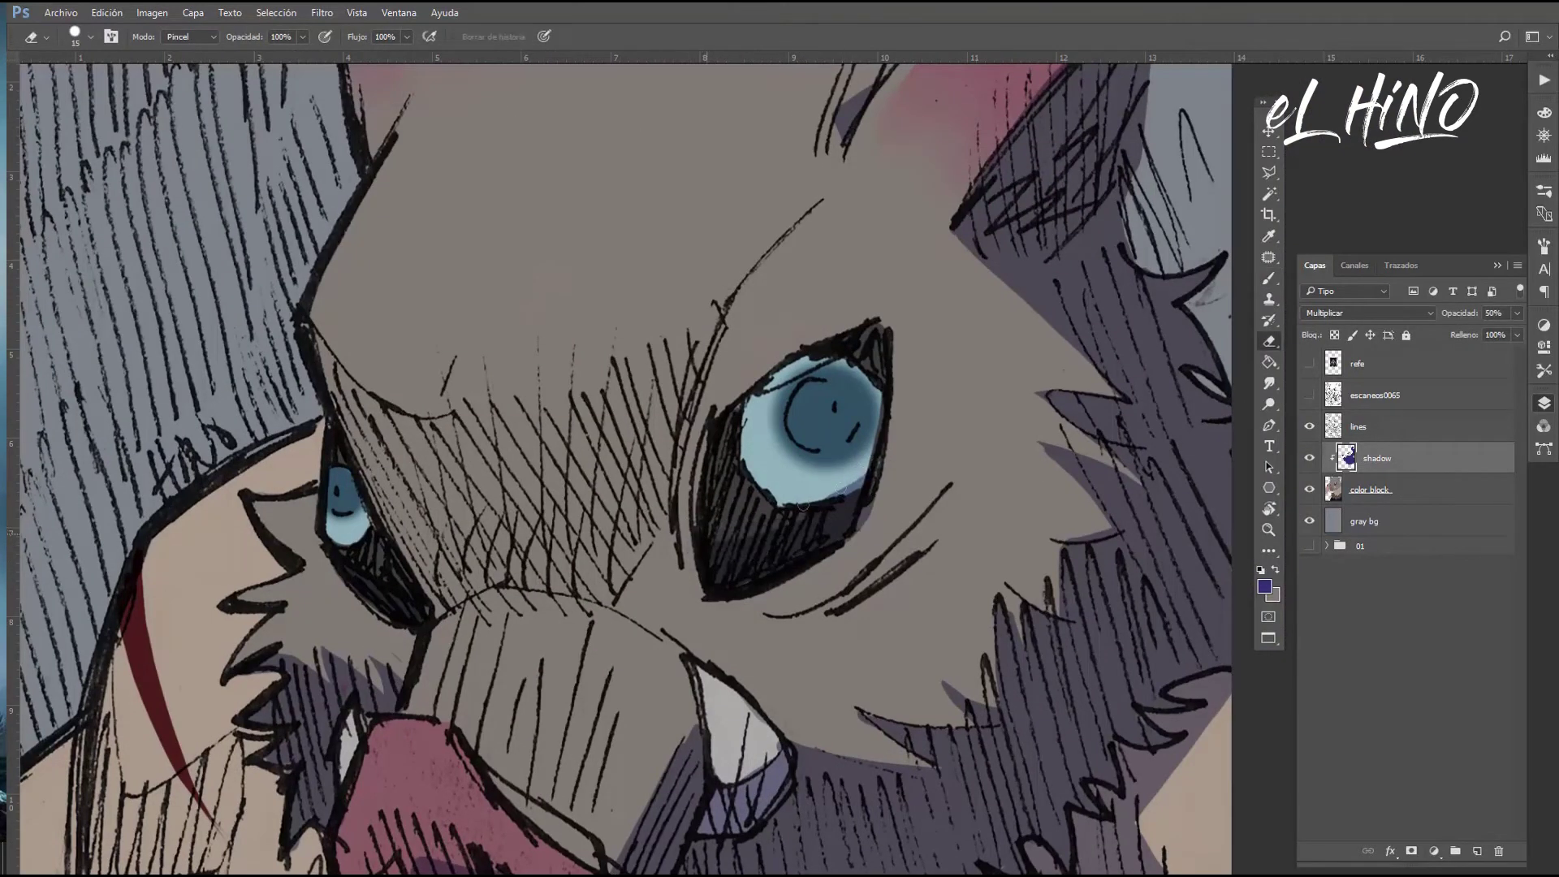
key("b")
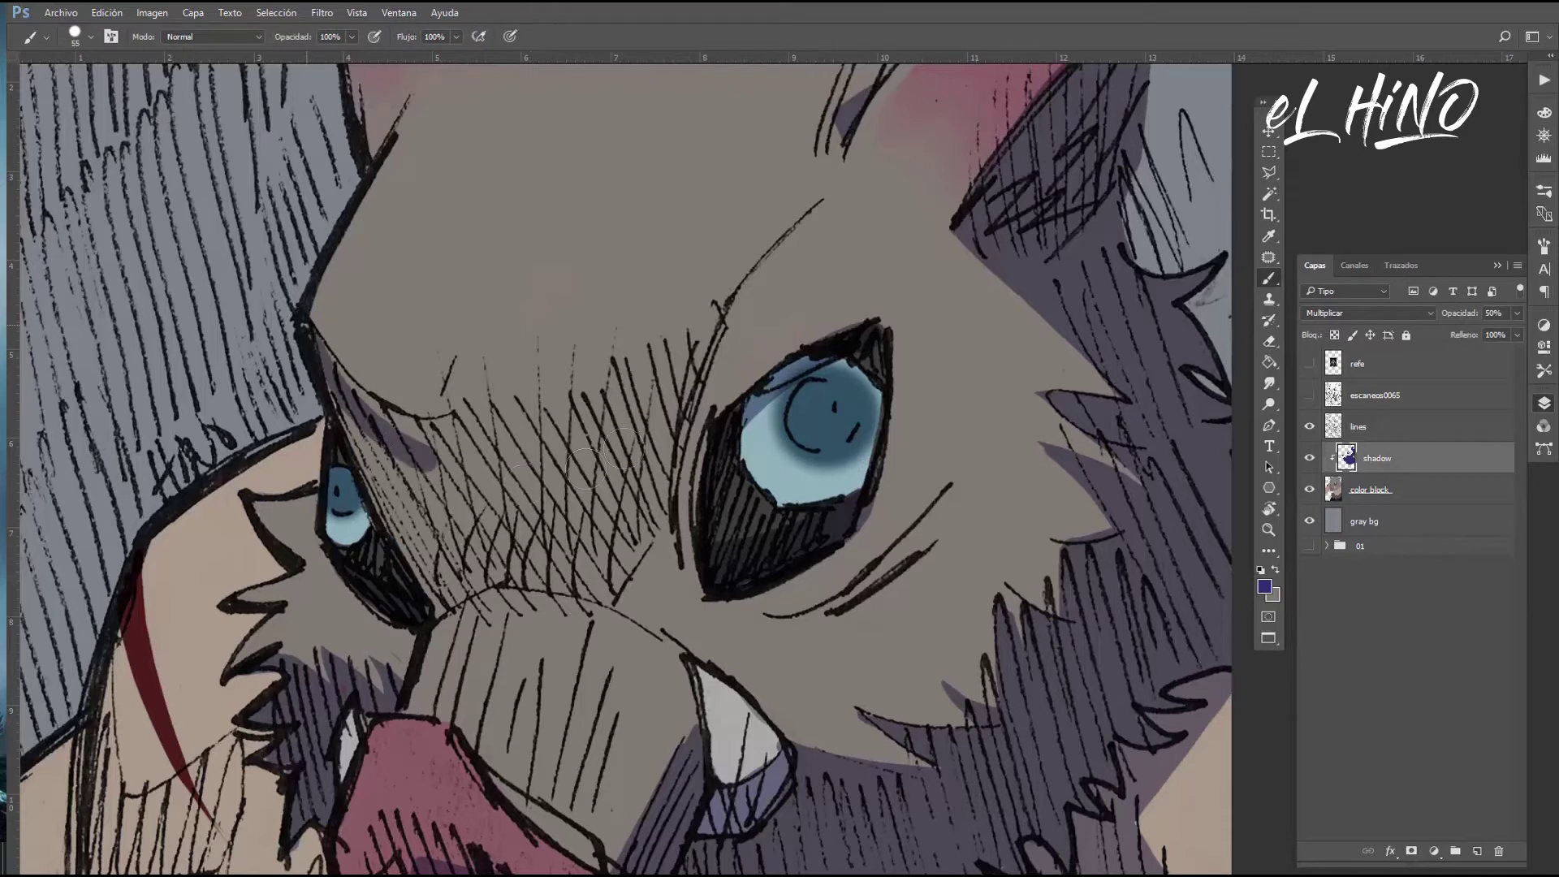
Paint purple shadow bands above and below the eye hatching and fill between them
left_click_drag(357, 431, 698, 365)
left_click_drag(430, 593, 658, 568)
mouse_move(674, 422)
left_mouse_down()
mouse_move(599, 496)
mouse_move(381, 528)
left_mouse_up()
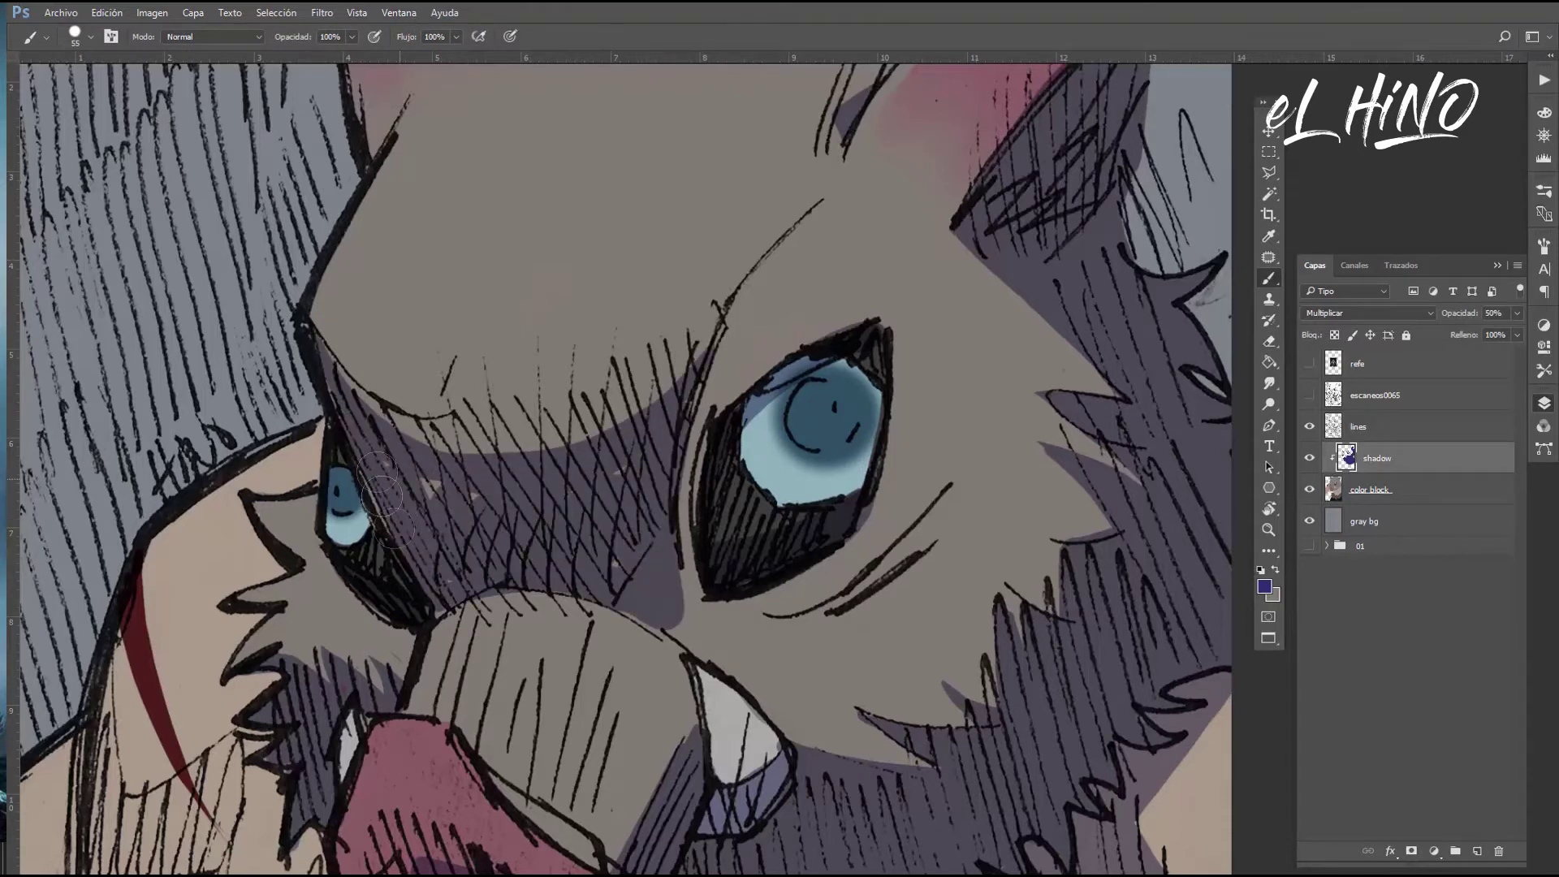
left_click_drag(674, 581, 695, 637)
key("z")
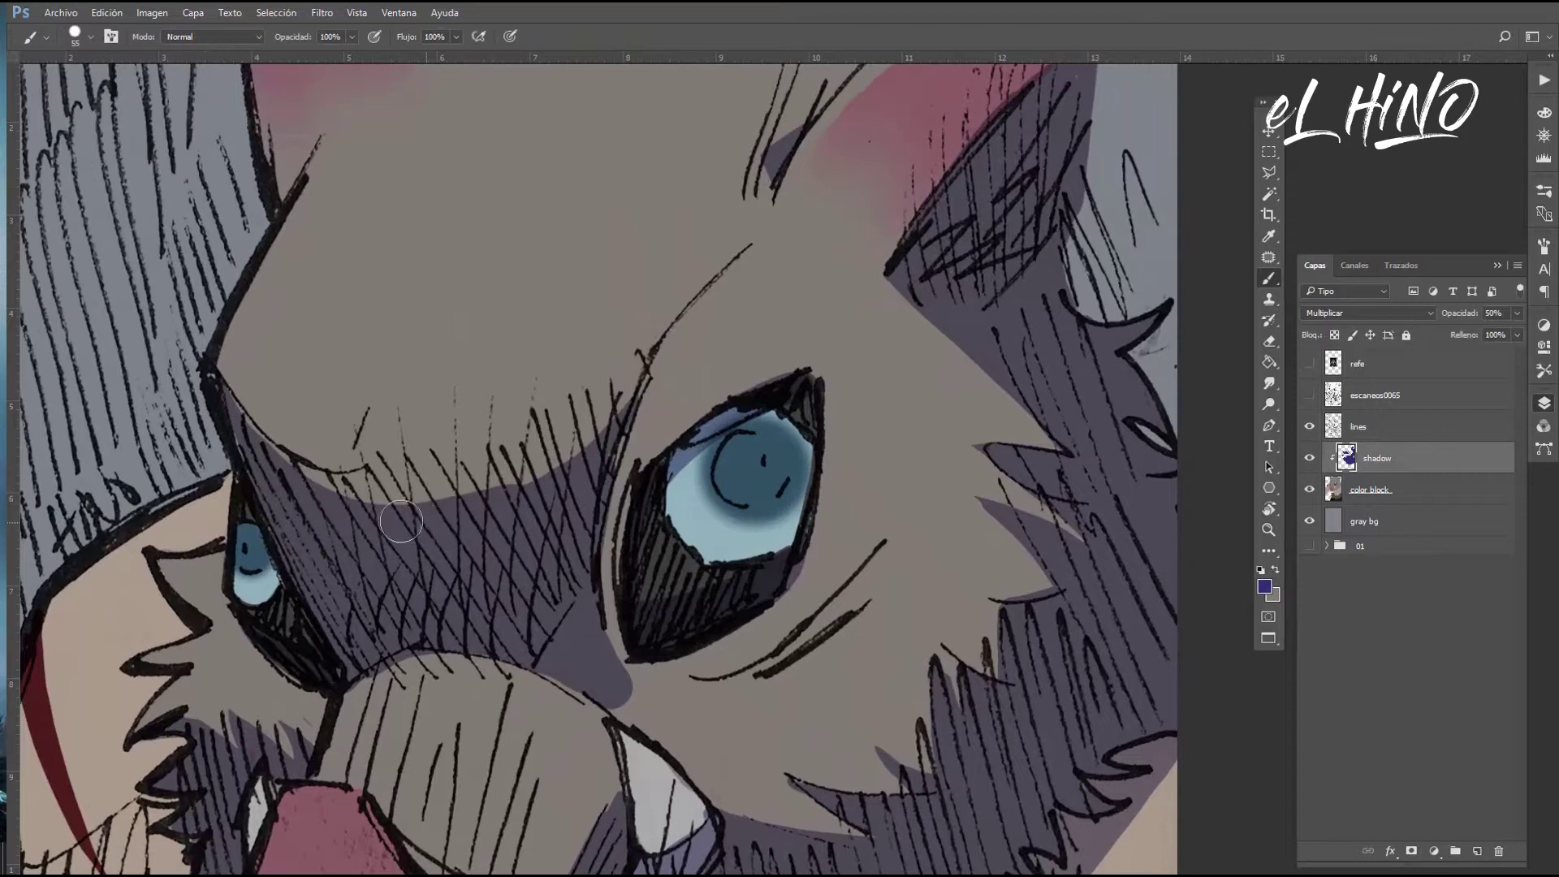
mouse_move(401, 521)
left_mouse_down()
mouse_move(569, 450)
mouse_move(633, 374)
mouse_move(626, 712)
mouse_move(849, 616)
mouse_move(980, 415)
left_mouse_up()
key("r")
scroll(980, 415, "up", 3)
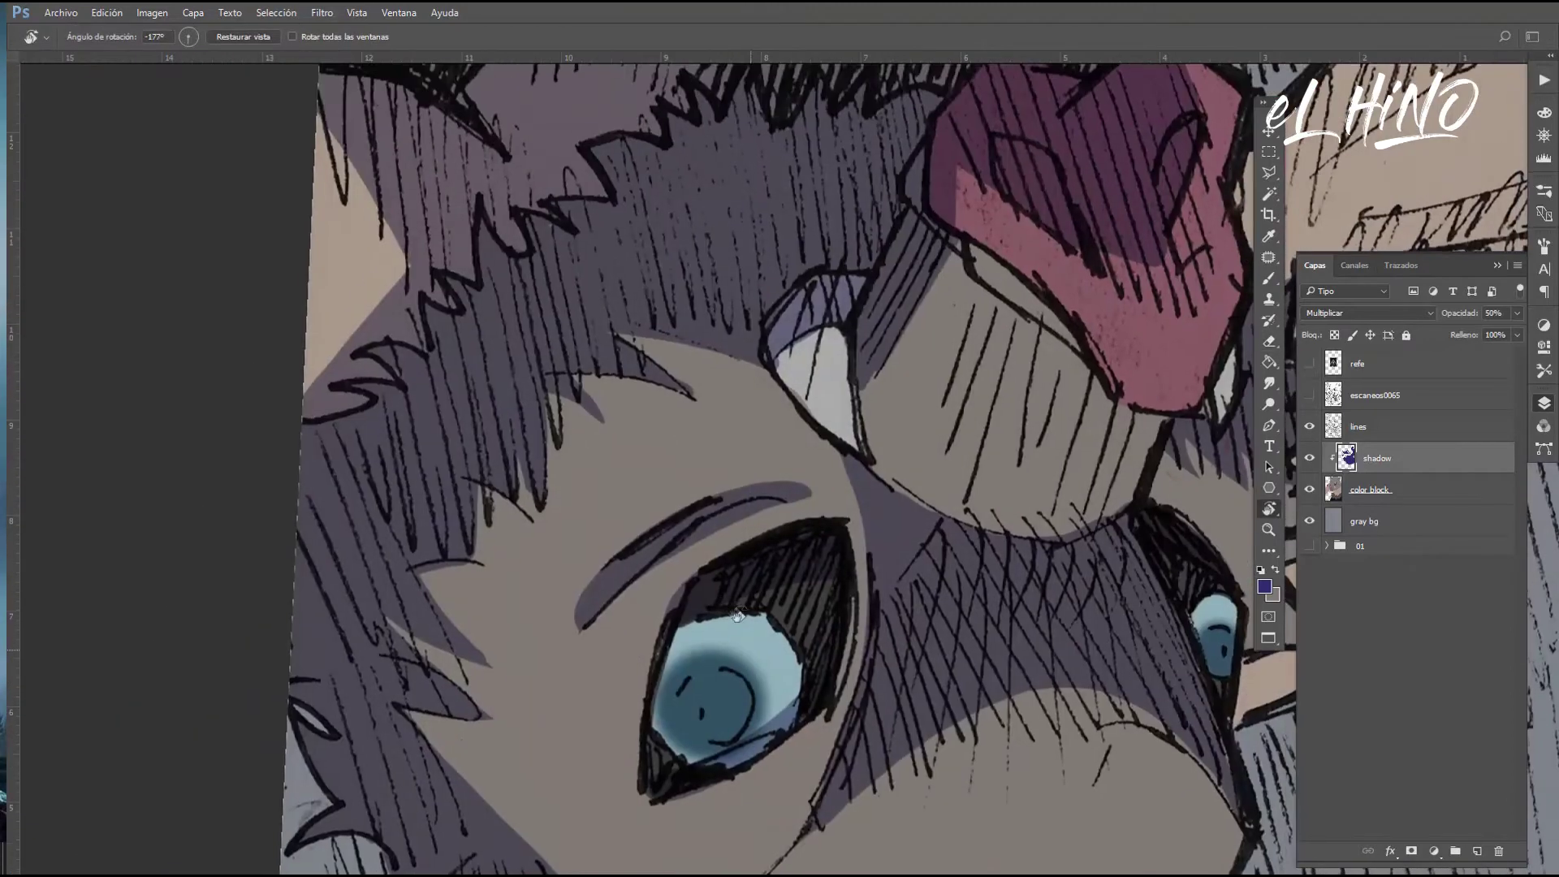
With a smaller brush, paint thin purple shadow strokes above the mask's upper eyelid
key("b")
right_click(784, 494)
key("Escape")
mouse_move(852, 443)
left_mouse_down()
mouse_move(664, 444)
mouse_move(572, 487)
left_mouse_up()
mouse_move(690, 475)
left_mouse_down()
mouse_move(515, 544)
mouse_move(475, 599)
left_mouse_up()
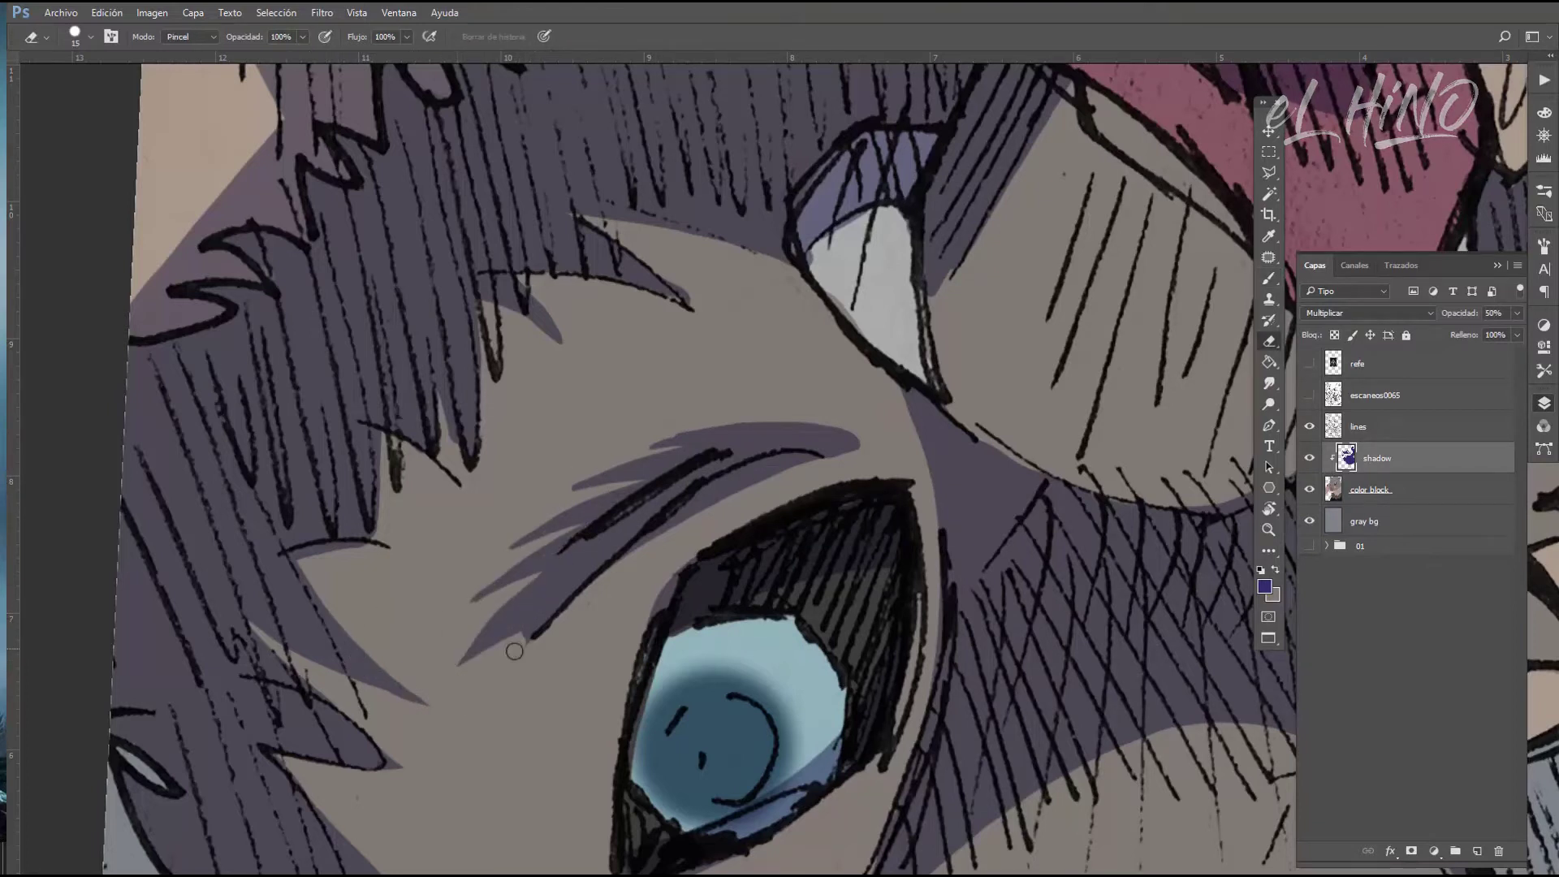
key("e")
key("b")
left_click_drag(523, 632, 470, 702)
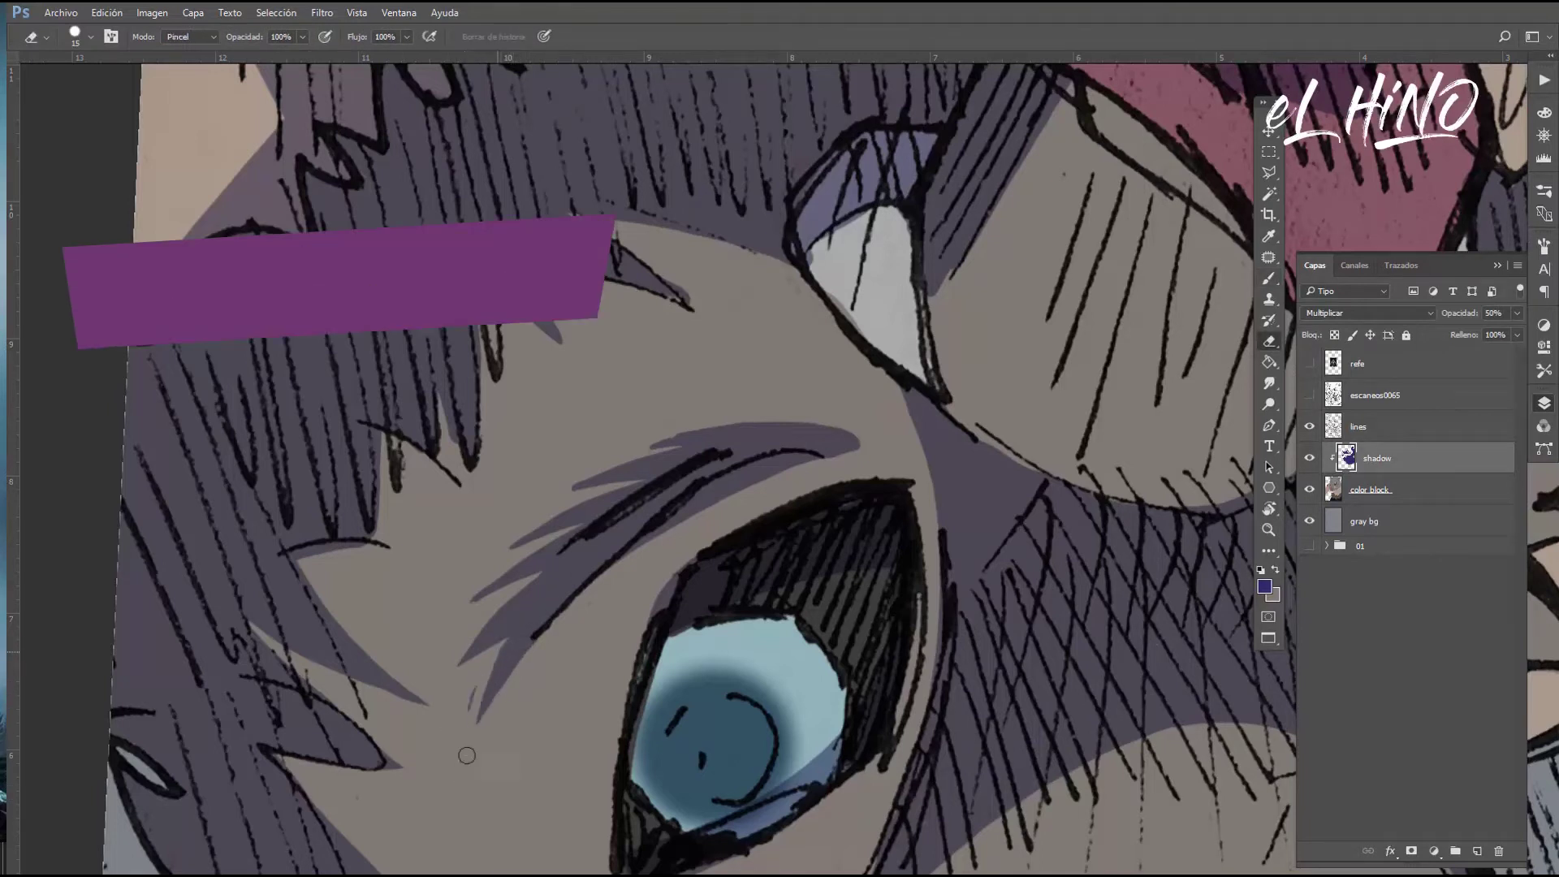
Rotate the canvas partway back and zoom out to the whole image on the shadow layer
key("x")
key("x")
key("r")
left_click_drag(551, 773, 820, 692)
key("e")
key("alt+bracketright")
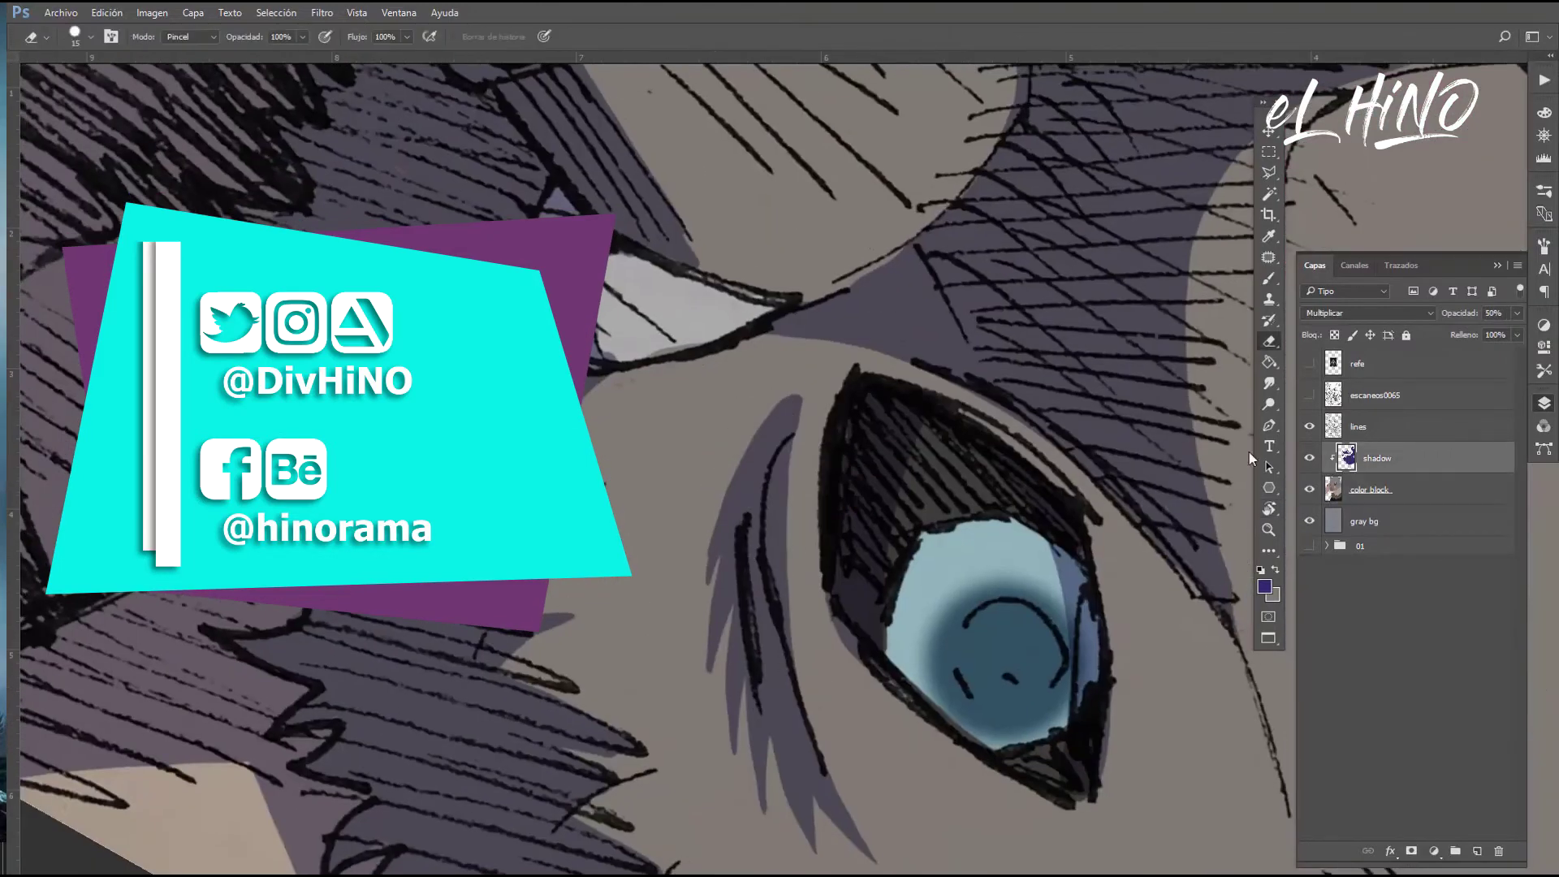
key("z")
left_click_drag(703, 610, 519, 610)
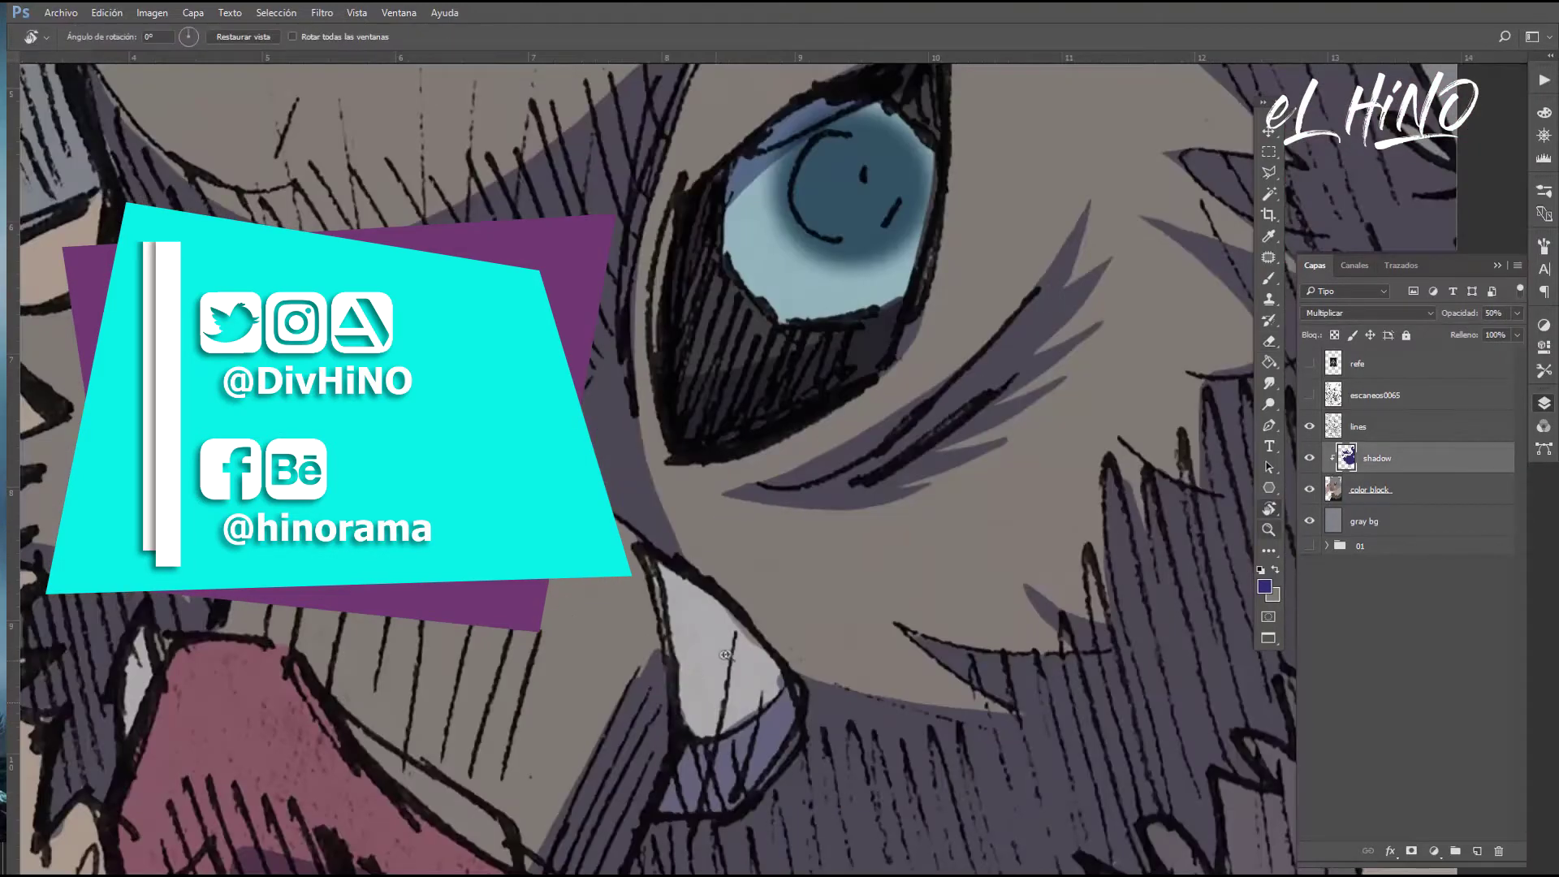
Toggle the refe reference layer on and off to compare, then zoom back to the eye
left_click(1309, 364)
left_click(1308, 364)
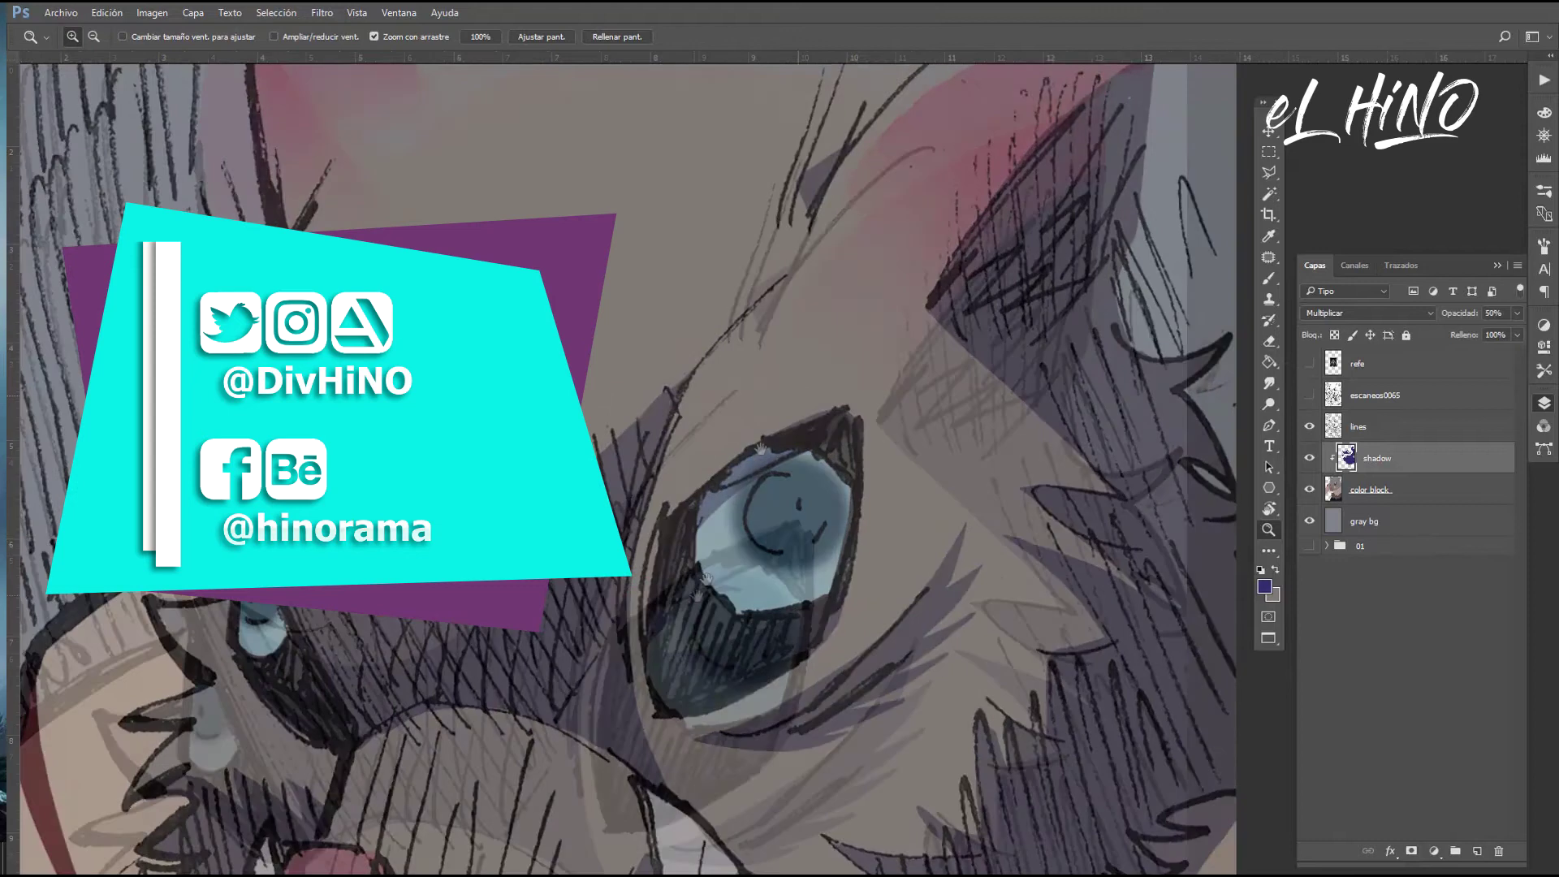
left_click_drag(617, 487, 731, 487)
key("b")
Paint and refine a purple shadow spike reaching upward beside the eye
mouse_move(592, 536)
left_mouse_down()
mouse_move(608, 485)
mouse_move(666, 416)
mouse_move(648, 493)
left_mouse_up()
key("ctrl+z")
key("e")
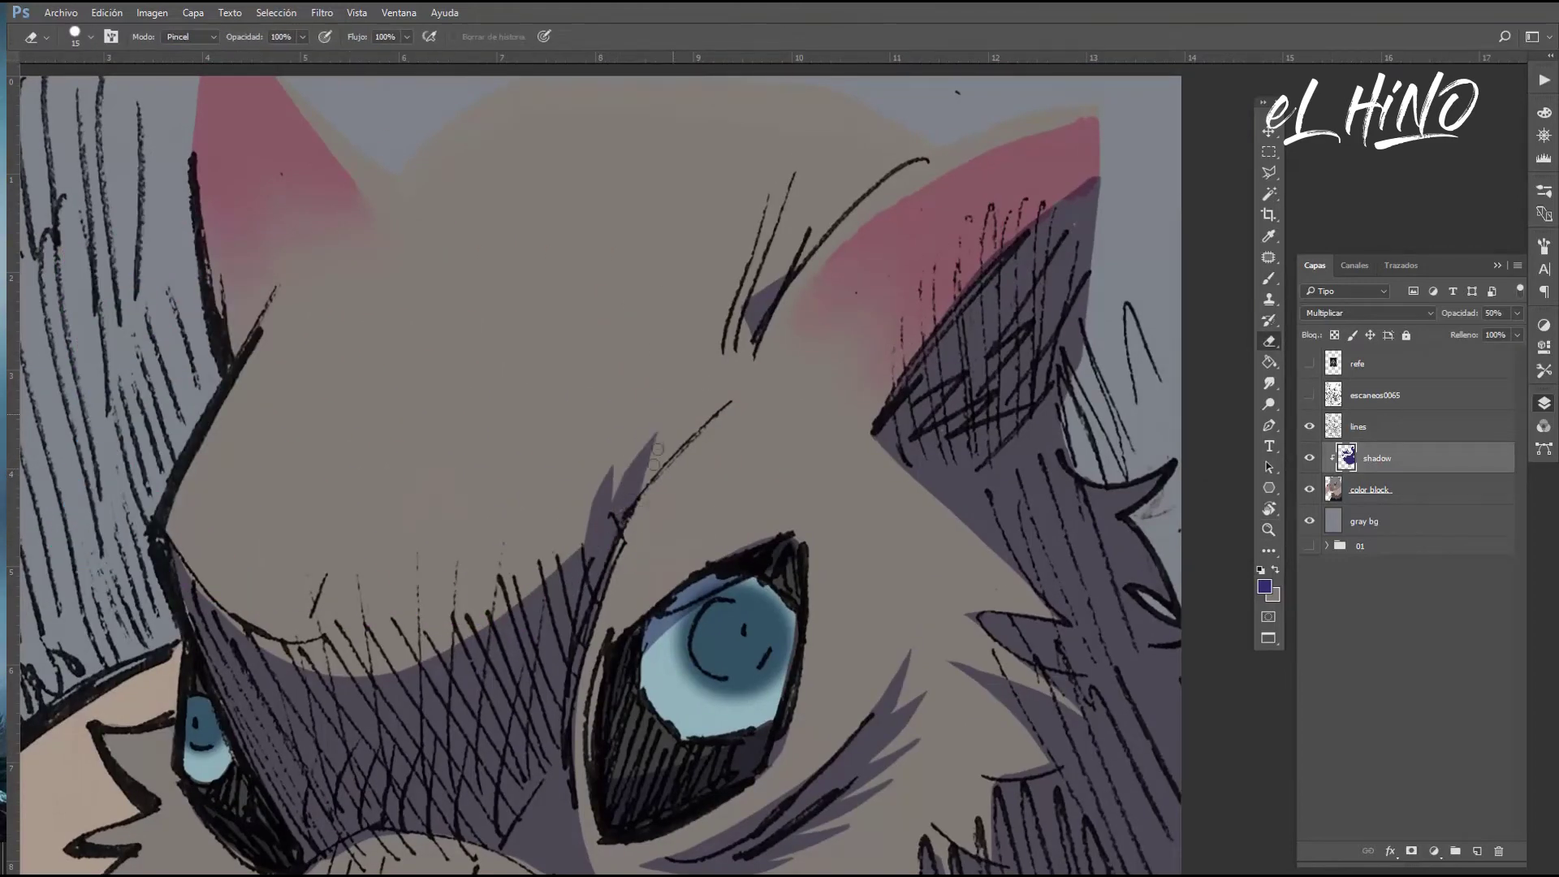
key("ctrl+z")
left_click_drag(702, 401, 674, 464)
key("b")
left_click_drag(705, 406, 770, 368)
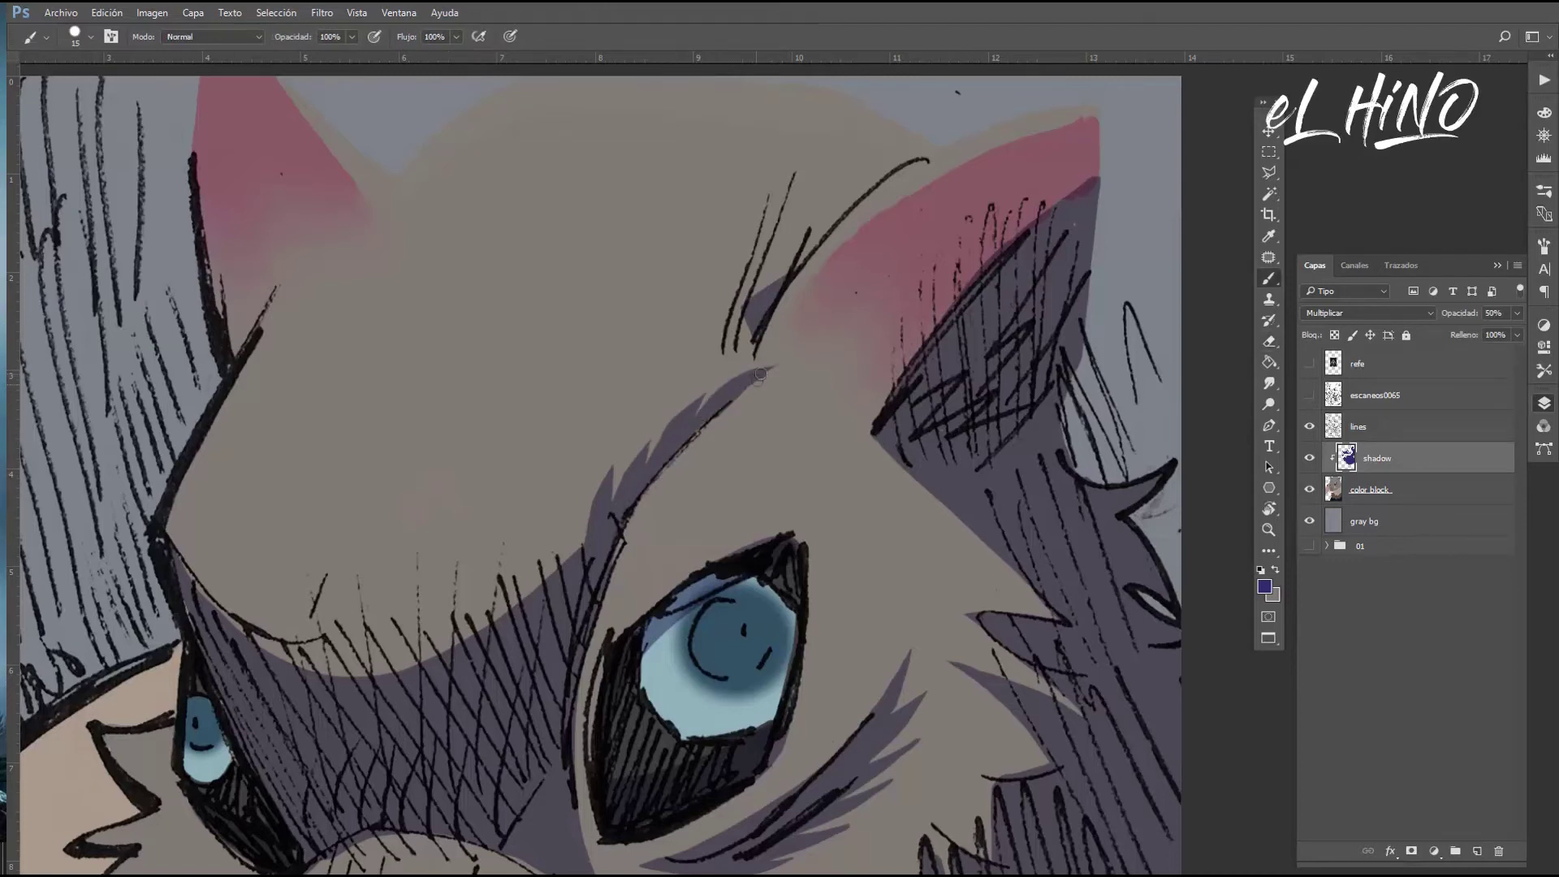
Restore purple on the shadow layer, erase-trim the shadow near the eye, and zoom out
scroll(812, 406, "left", 2)
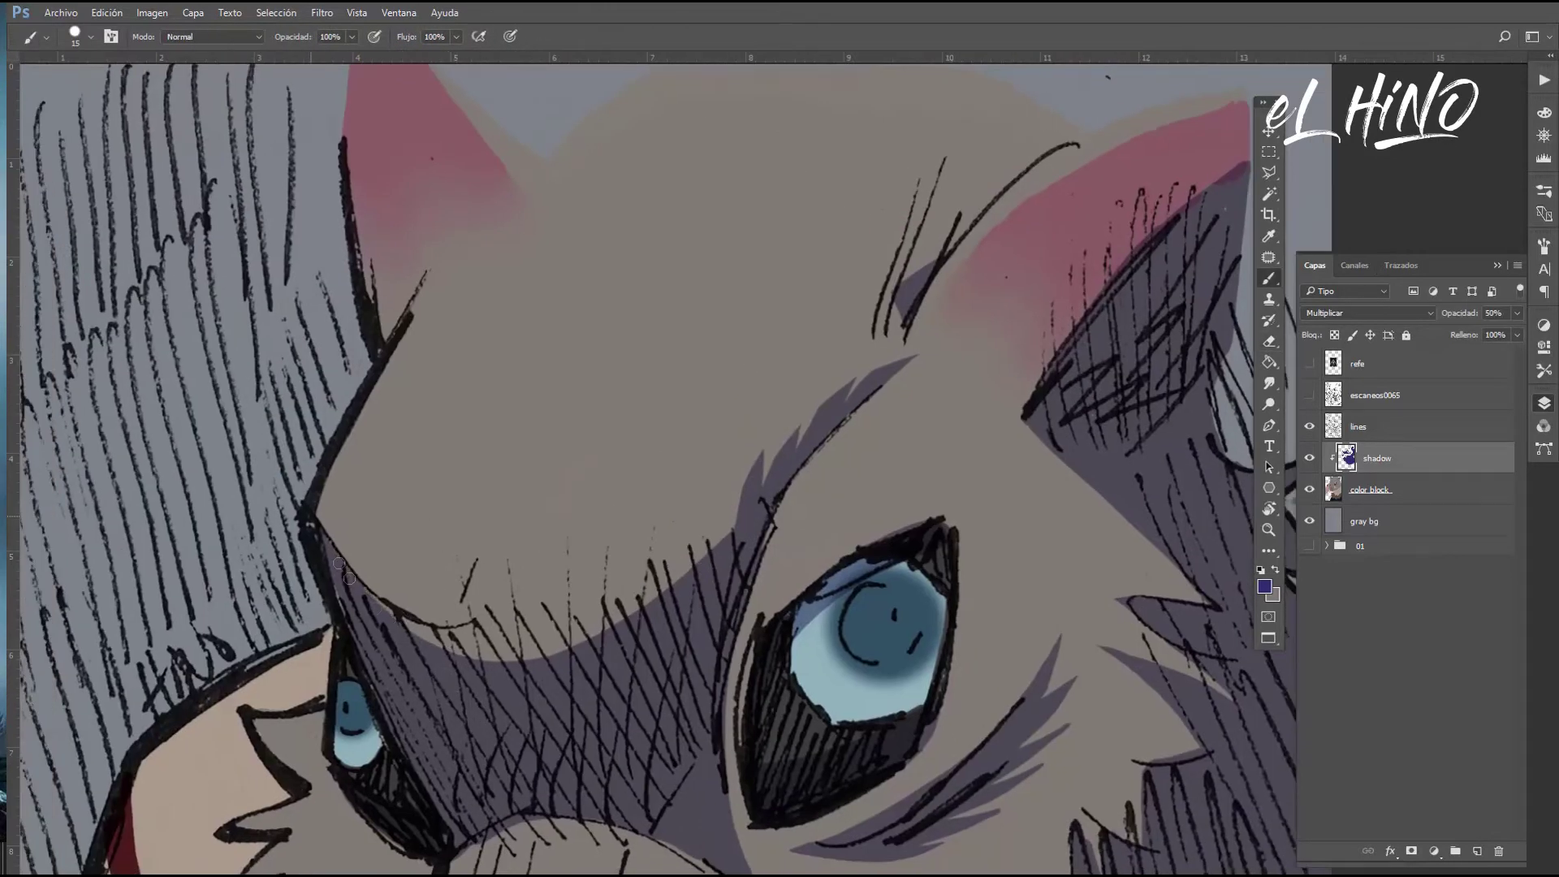
left_click(1413, 491)
key("x")
key("alt+bracketright")
key("e")
left_click_drag(393, 709, 646, 428)
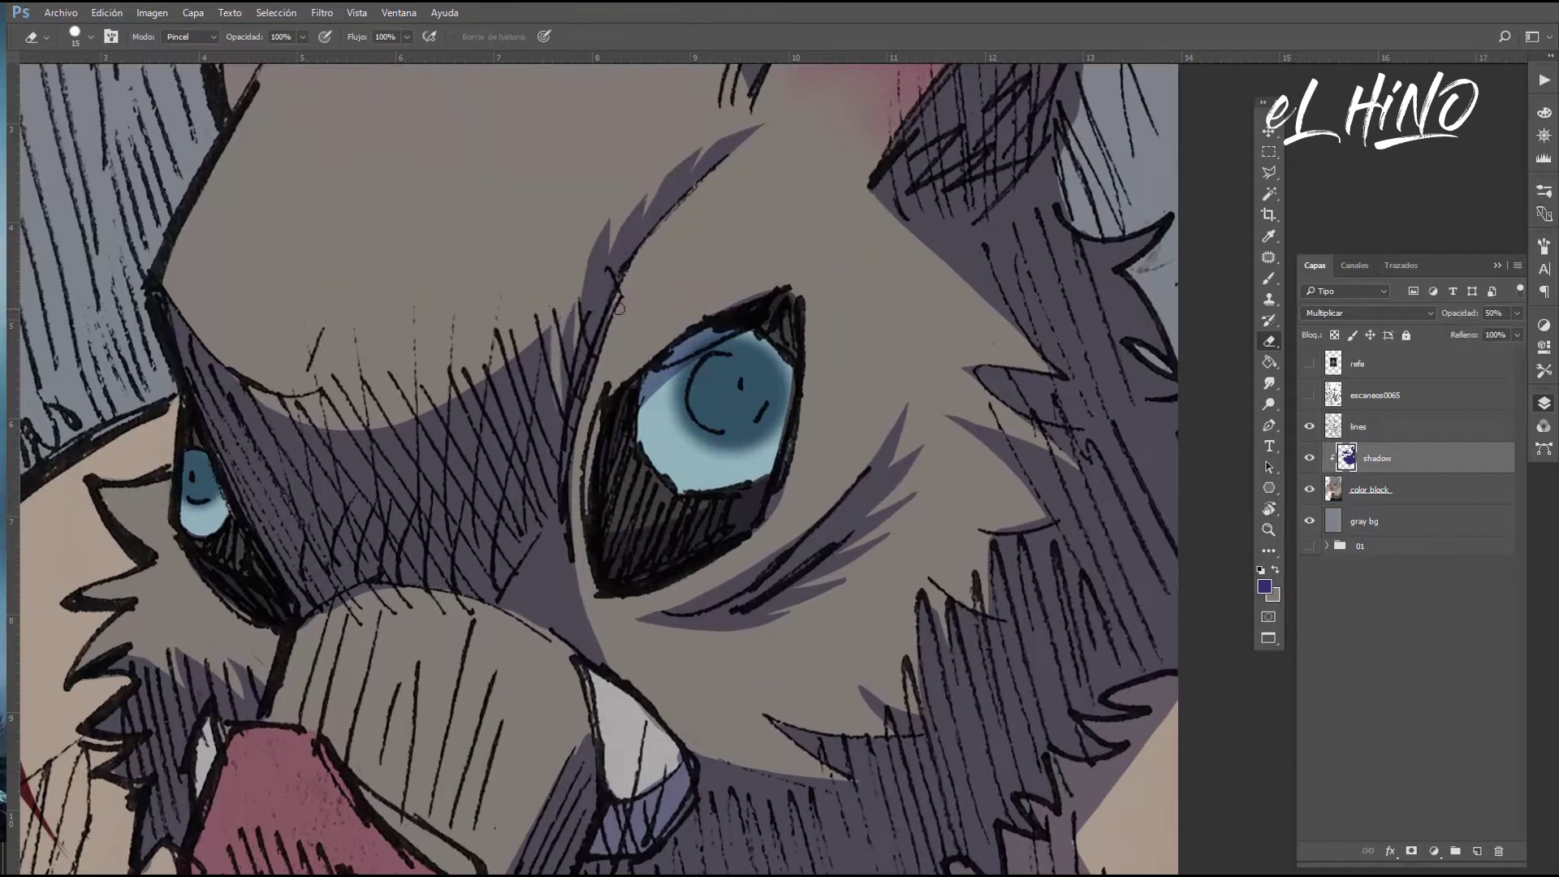
key("z")
mouse_move(934, 442)
left_mouse_down()
mouse_move(774, 441)
mouse_move(893, 455)
left_mouse_up()
With a larger brush, shade the left cheek and area below the red mark in purple
key("b")
right_click(459, 296)
key("Escape")
left_click_drag(377, 244, 389, 414)
left_click_drag(406, 349, 520, 293)
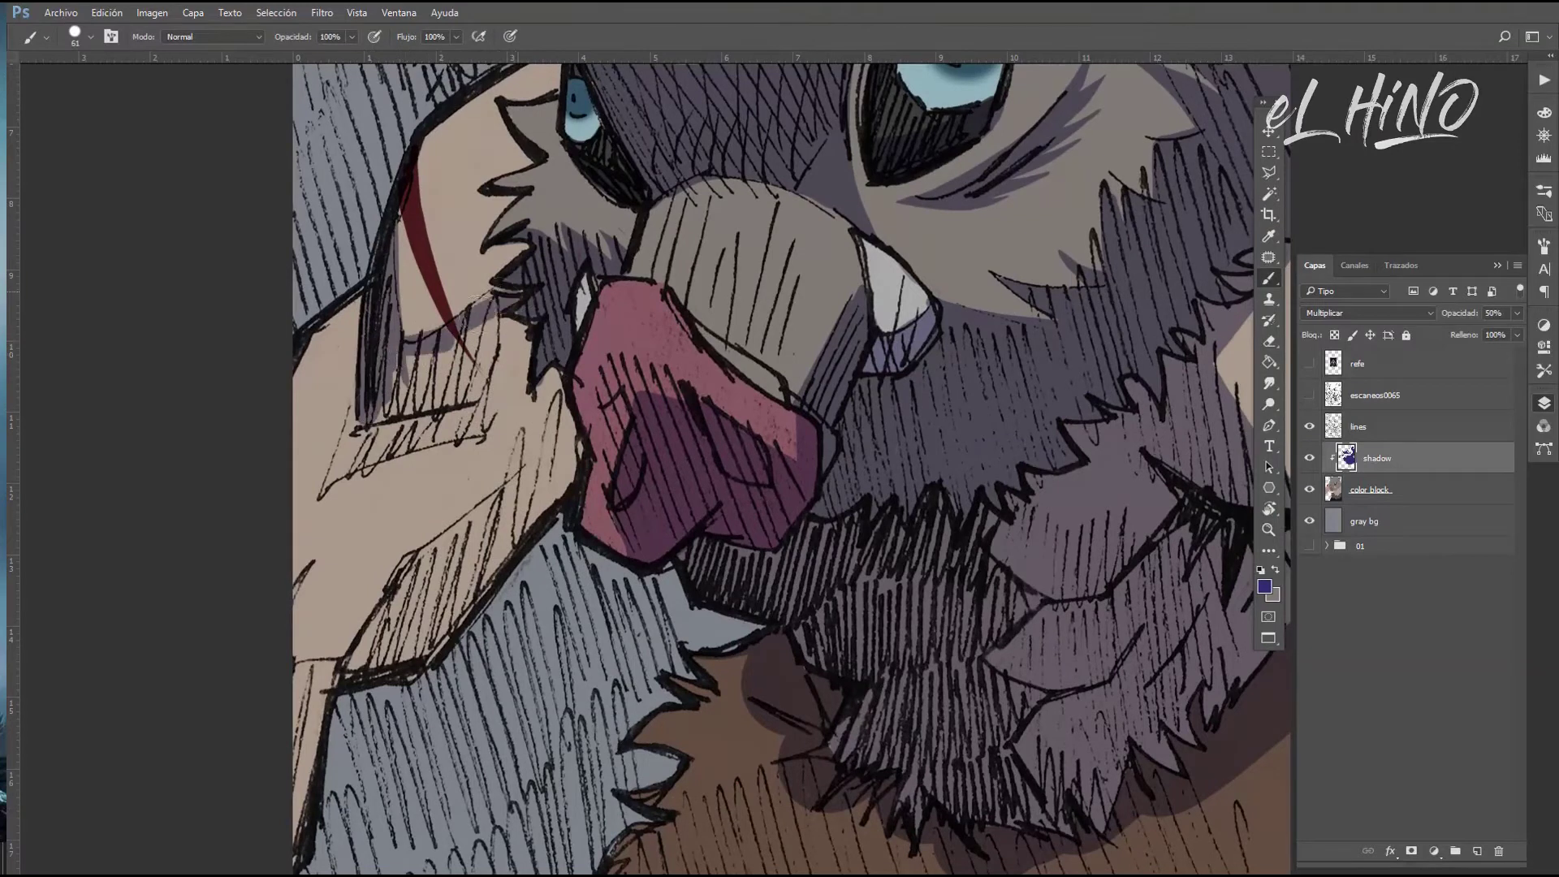
mouse_move(533, 383)
left_mouse_down()
mouse_move(406, 447)
mouse_move(422, 365)
mouse_move(527, 317)
left_mouse_up()
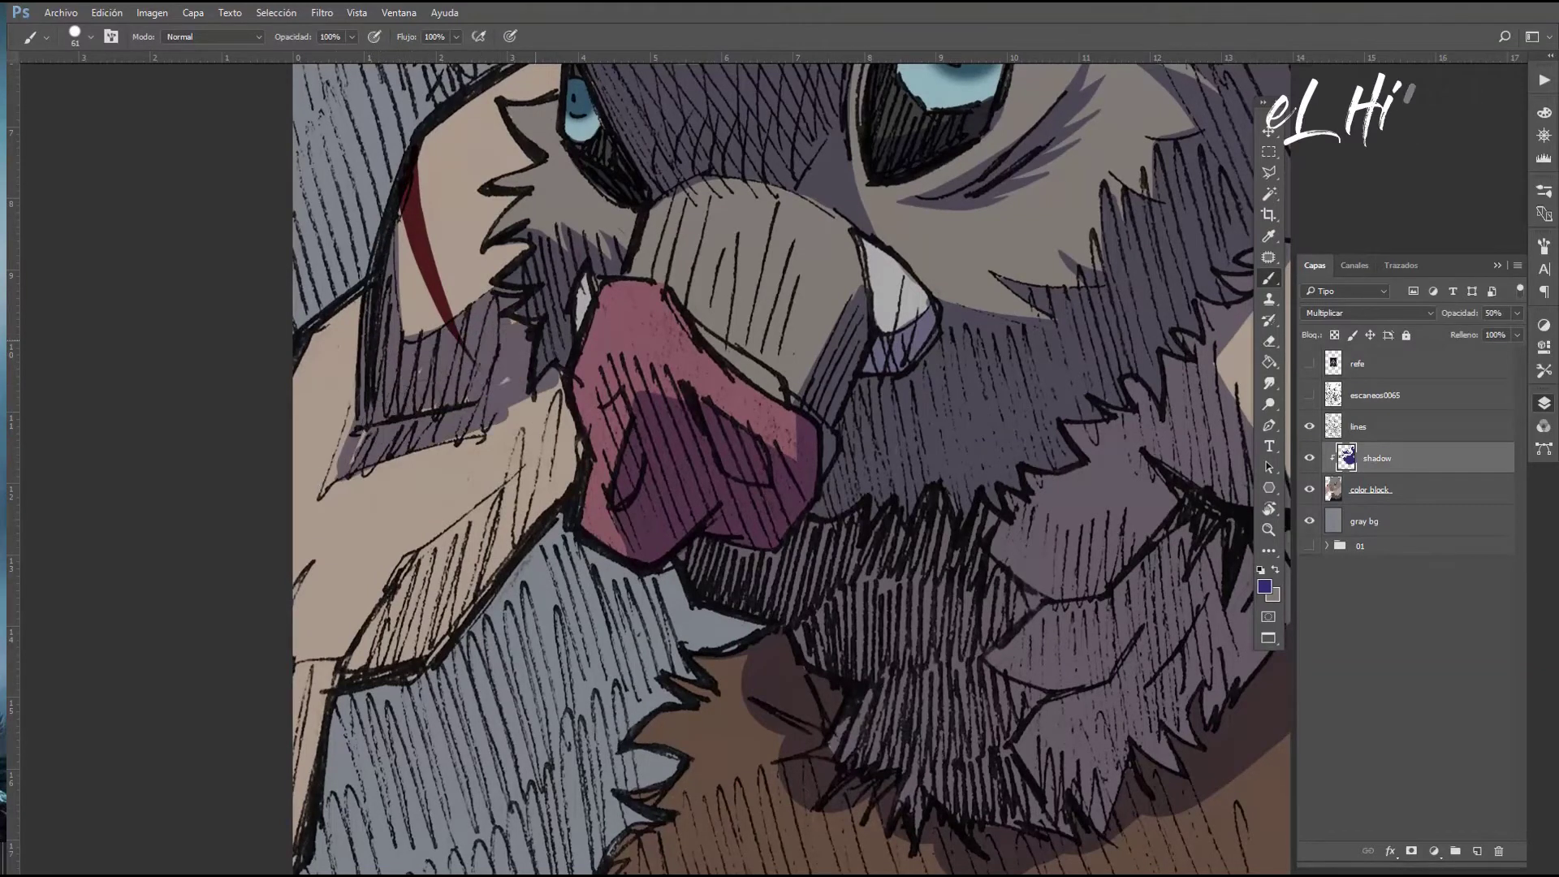
left_click_drag(349, 454, 321, 499)
mouse_move(438, 451)
left_mouse_down()
mouse_move(544, 398)
mouse_move(512, 417)
mouse_move(568, 463)
mouse_move(455, 601)
left_mouse_up()
left_click_drag(512, 487, 341, 682)
mouse_move(488, 593)
left_mouse_down()
mouse_move(317, 682)
mouse_move(298, 856)
left_mouse_up()
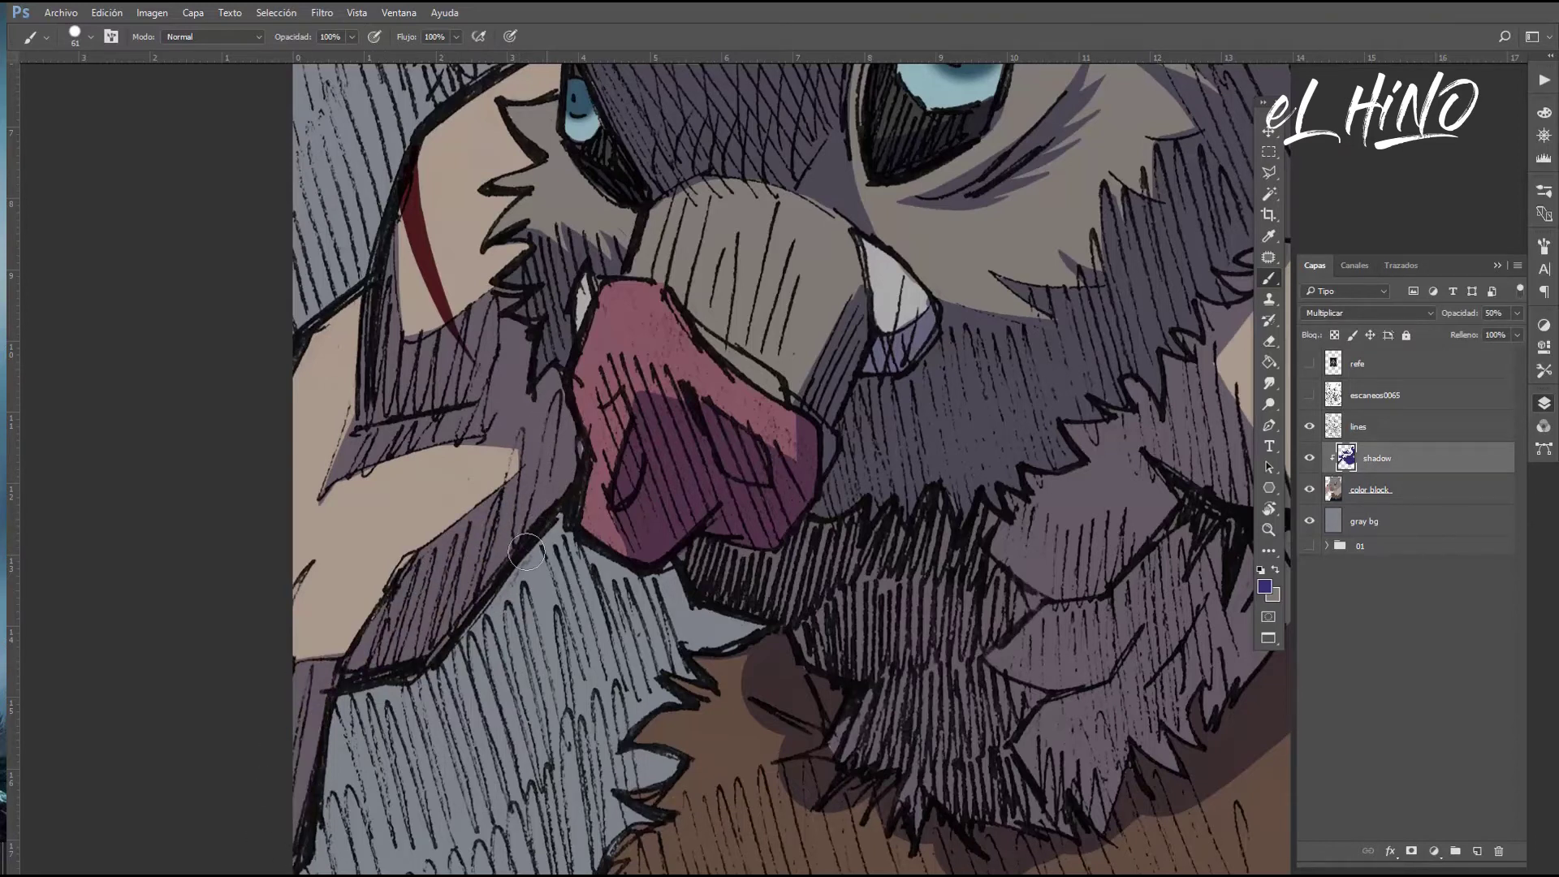
Zoom in on the beard and erase the purple shadow beside it
left_click_drag(535, 534, 487, 536)
mouse_move(731, 682)
left_mouse_down()
mouse_move(793, 682)
mouse_move(845, 640)
left_mouse_up()
key("e")
right_click(519, 422)
key("Escape")
left_click_drag(516, 419, 522, 552)
Paint darker shadow on the beard, sweeping a large brush across the brown fur collar
key("b")
right_click(566, 474)
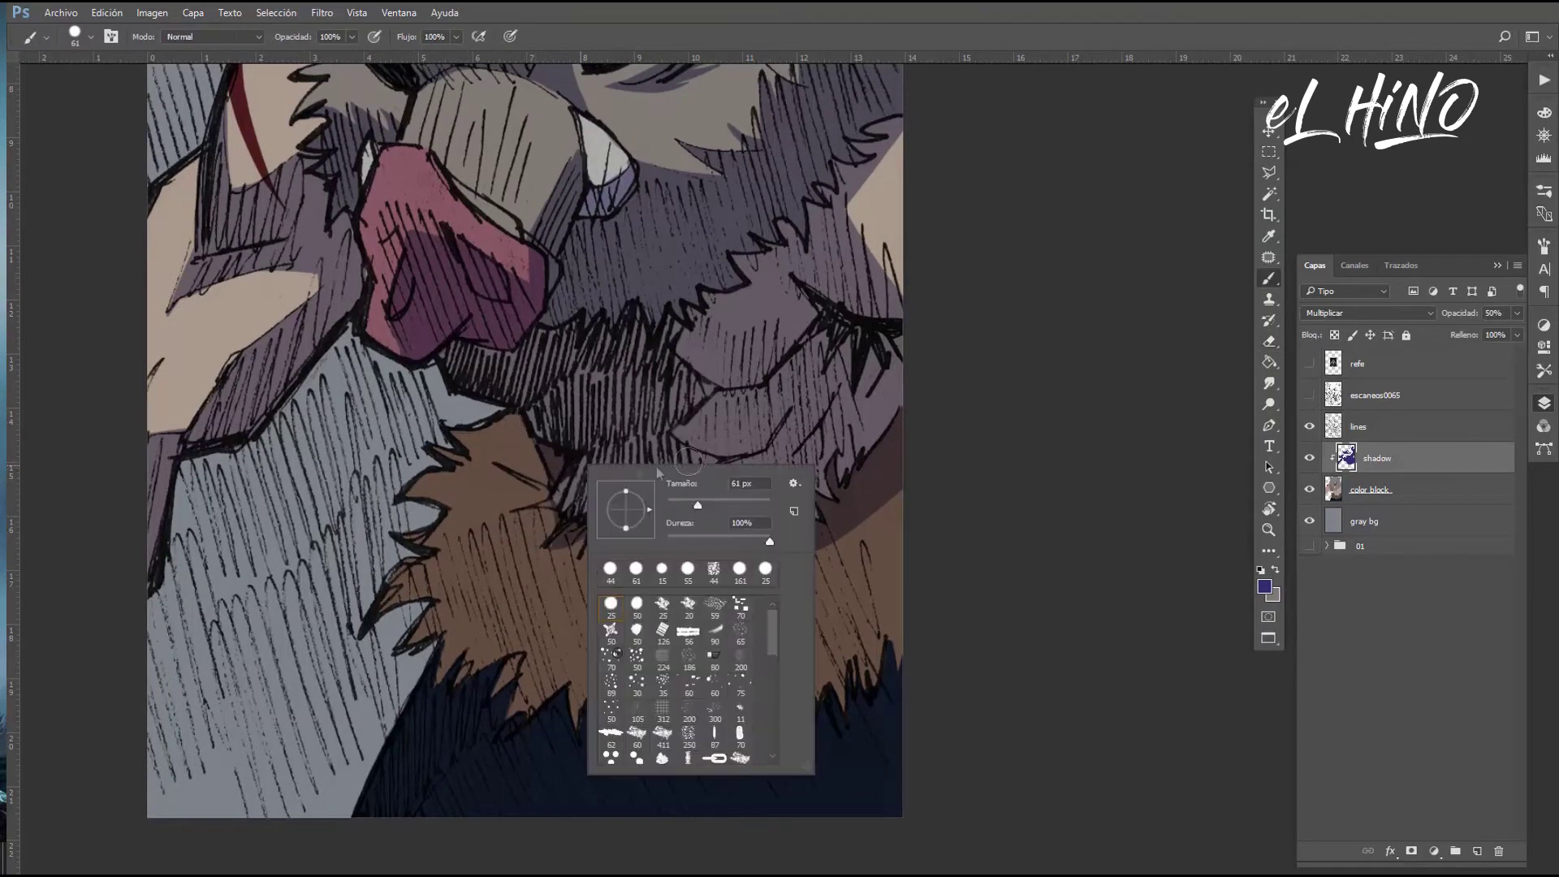
key("Escape")
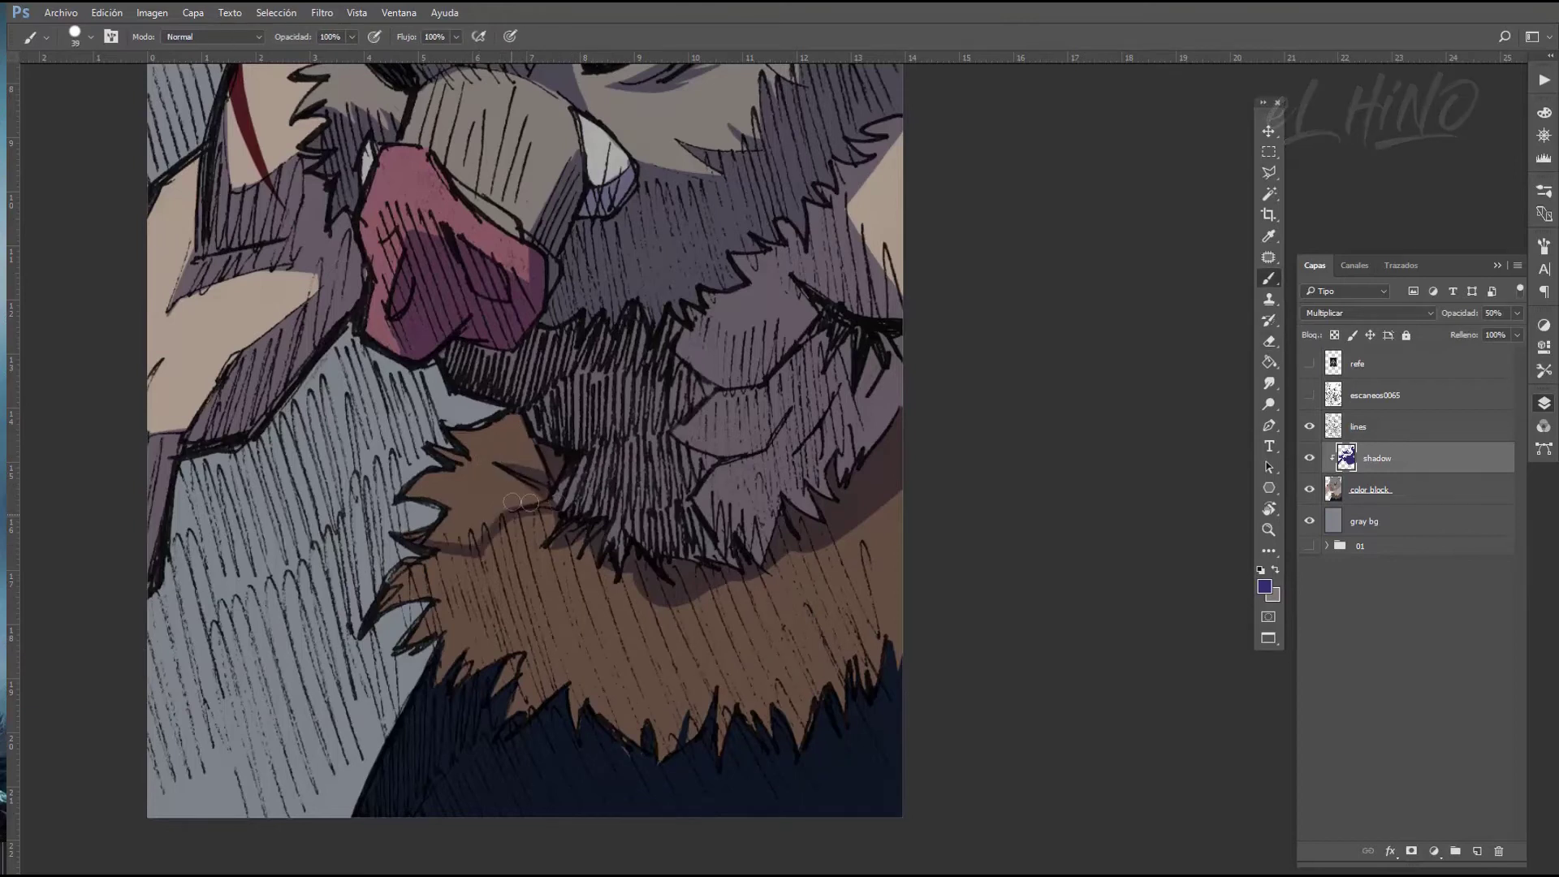
mouse_move(422, 573)
left_mouse_down()
mouse_move(586, 555)
mouse_move(659, 595)
left_mouse_up()
right_click(819, 570)
left_click_drag(966, 549, 1001, 548)
left_click(961, 499)
mouse_move(961, 499)
left_mouse_down()
mouse_move(923, 758)
mouse_move(642, 780)
mouse_move(439, 617)
mouse_move(609, 557)
mouse_move(626, 720)
mouse_move(636, 620)
mouse_move(626, 689)
mouse_move(668, 649)
left_mouse_up()
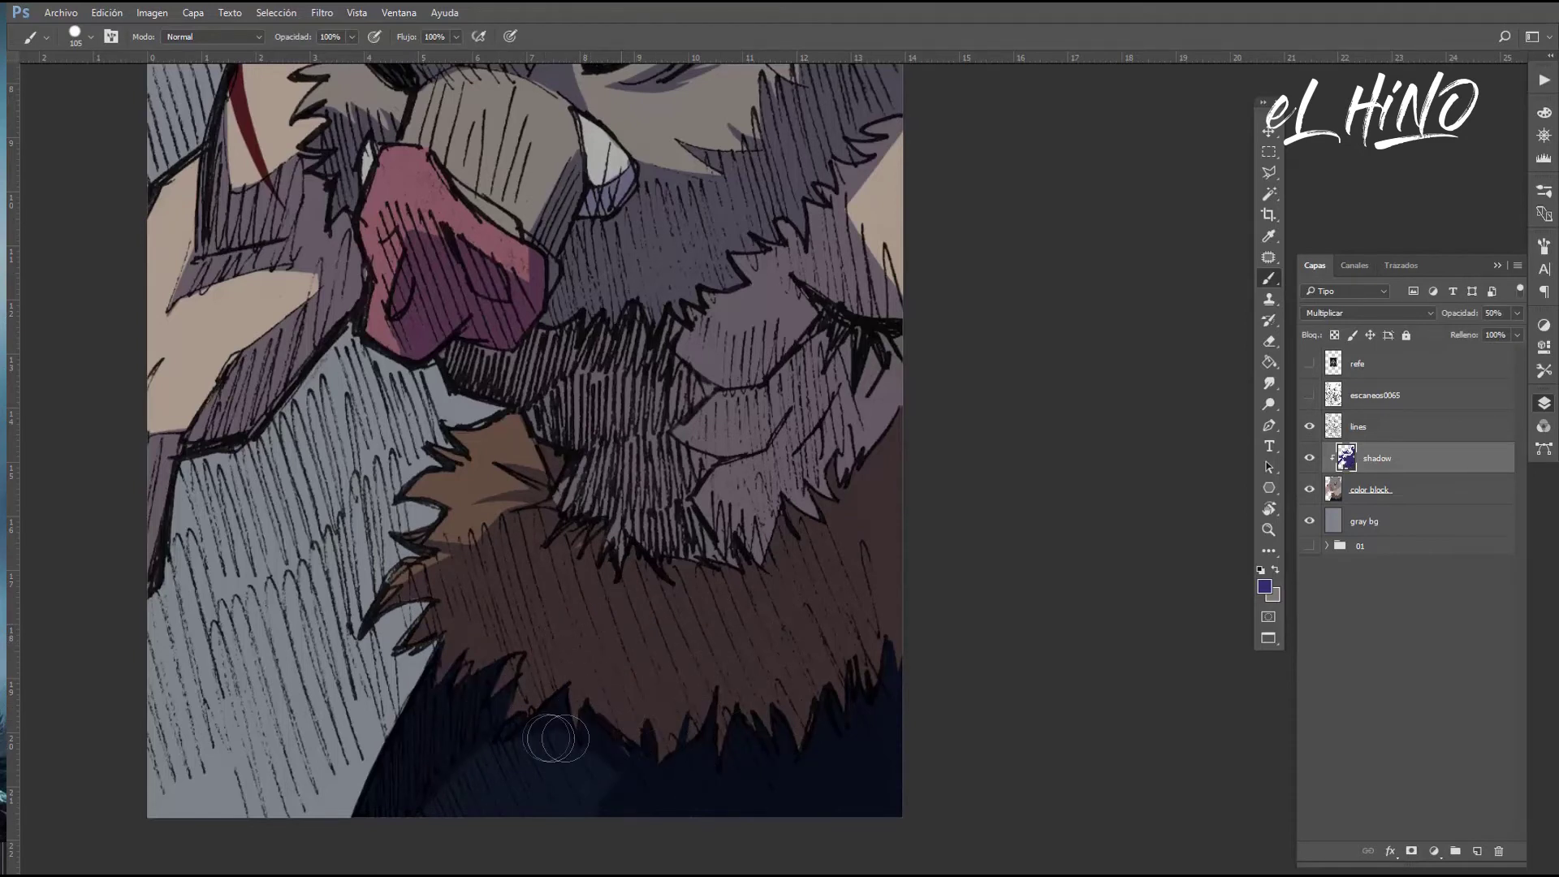
Switch to the Eraser, then zoom out to see the whole illustration
key("e")
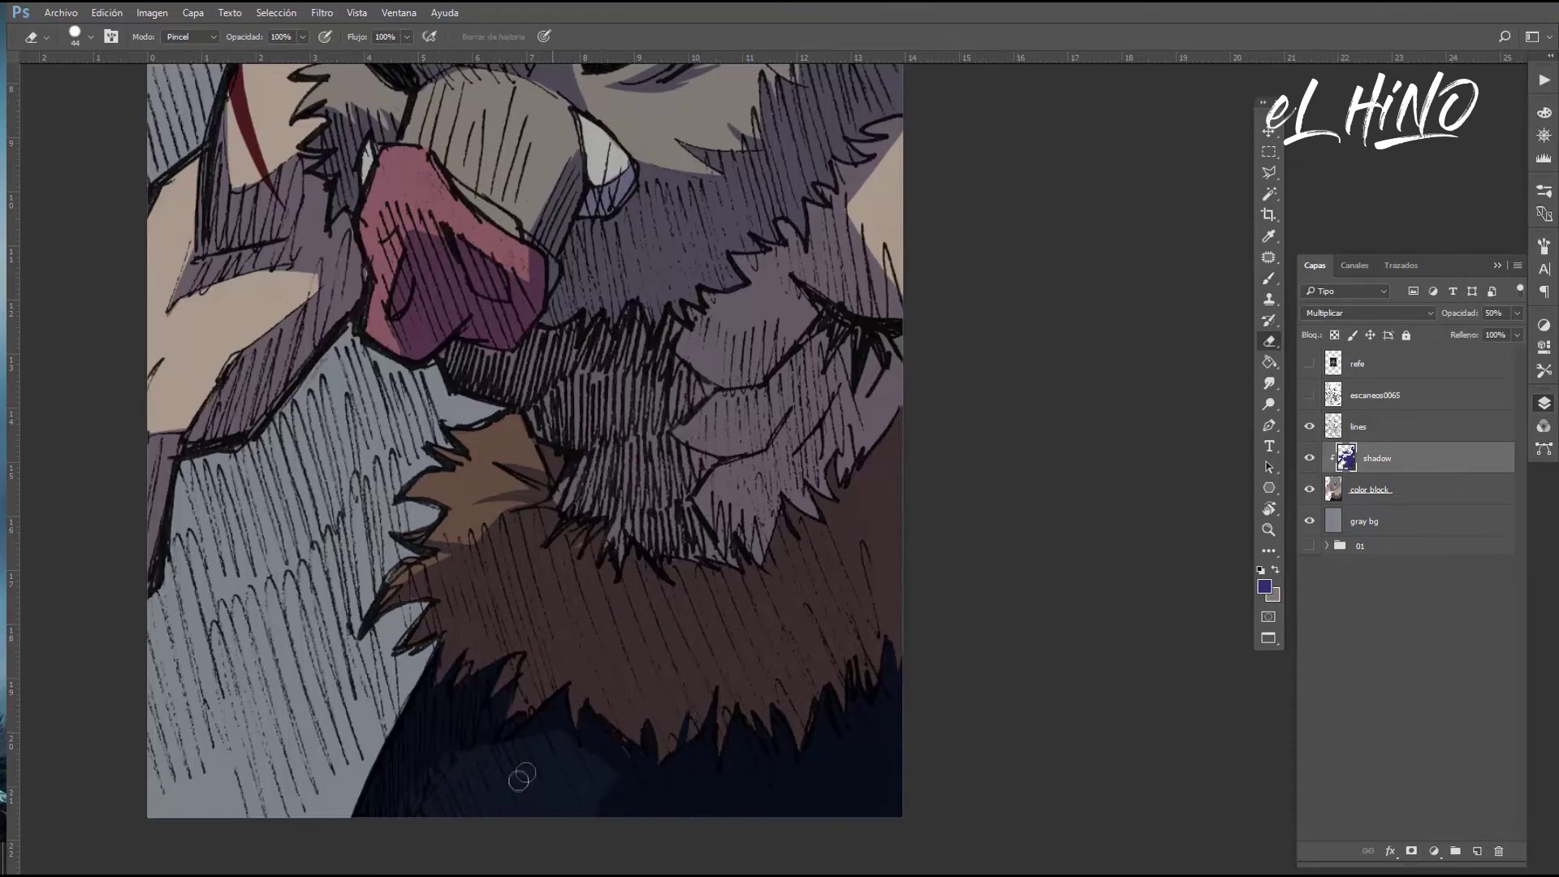
key("z")
left_click(816, 655, "alt")
left_click(816, 655, "alt")
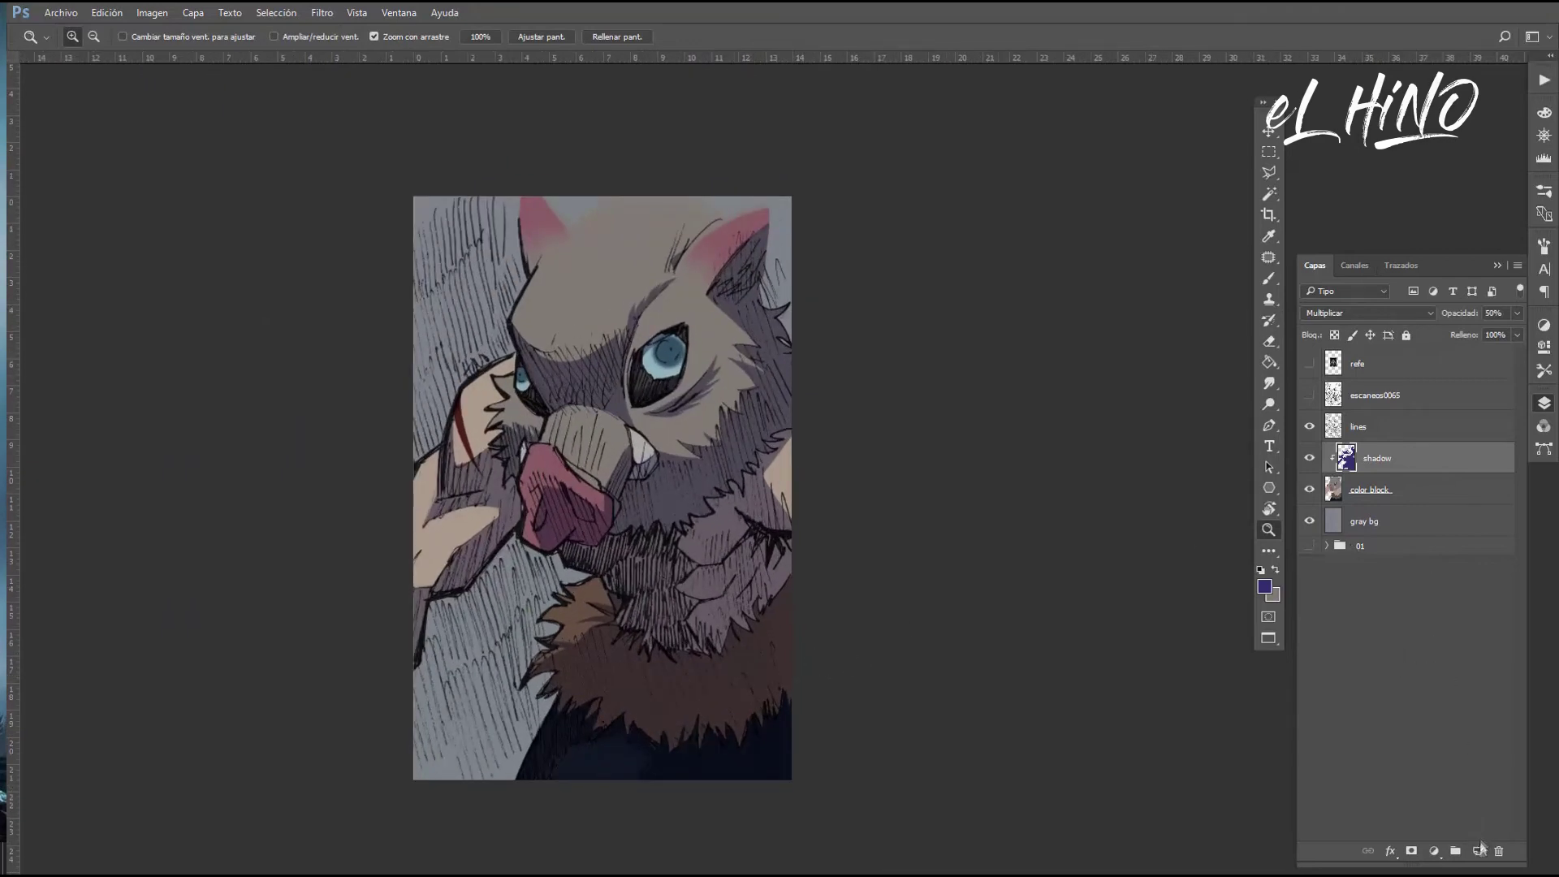
Add a new layer named lights, set to Superponer blending at about 74% opacity
left_click(1477, 850)
key("BackSpace")
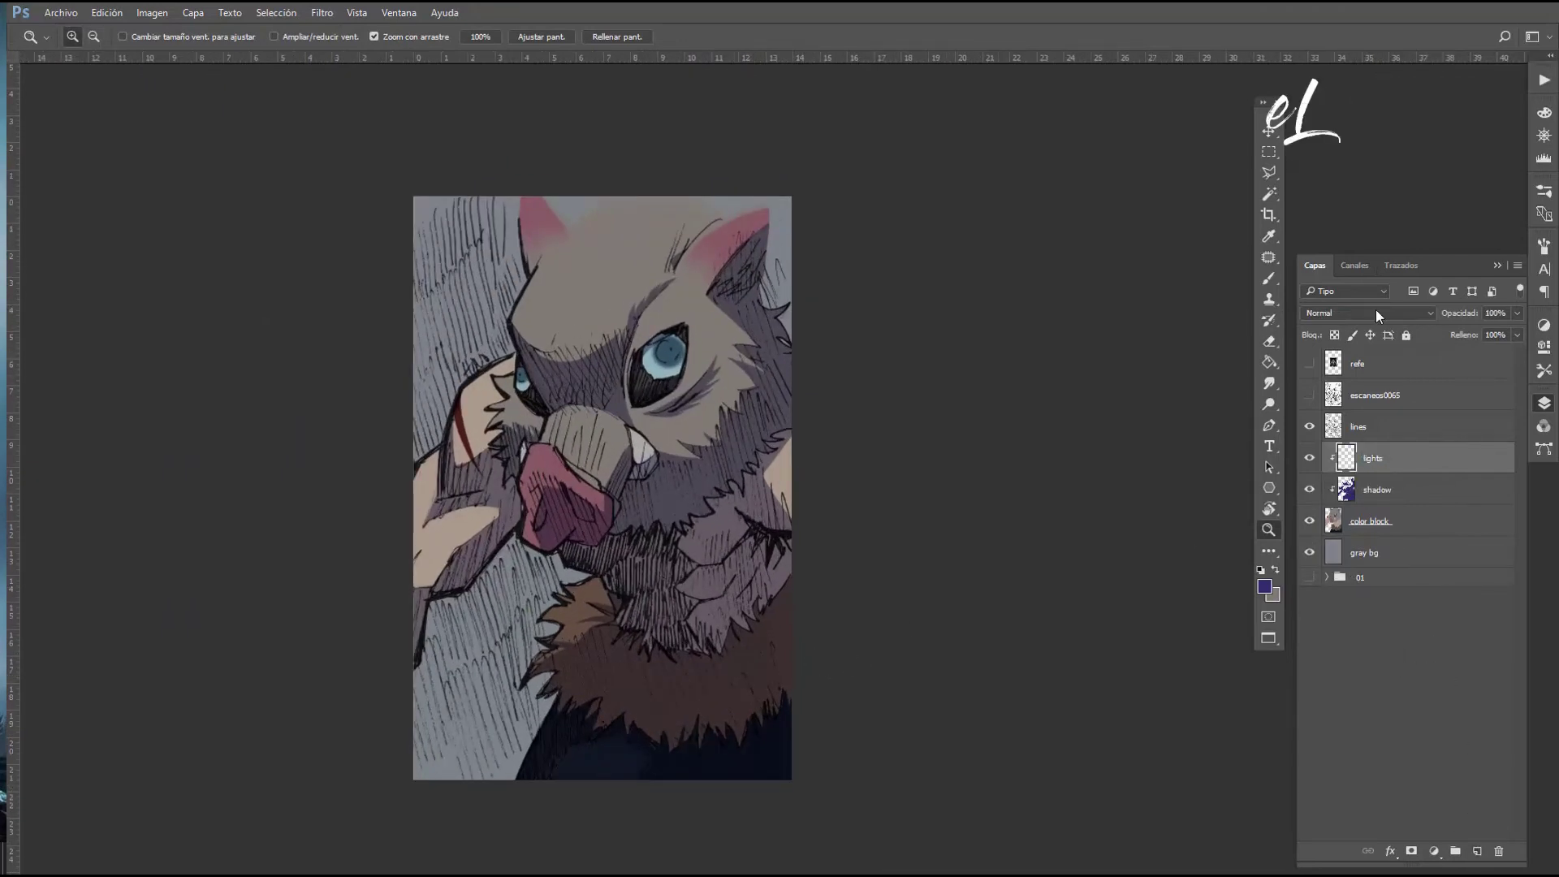
left_click(1376, 314)
left_click(1332, 459)
left_click(1517, 313)
left_click_drag(1515, 333, 1498, 337)
Set white as the paint colour, zoom in on the face, and set the brush to 23 px
left_click(1272, 593)
key("Return")
key("x")
key("ctrl+plus")
key("b")
right_click(630, 480)
key("Return")
right_click(836, 239)
type("23")
key("Return")
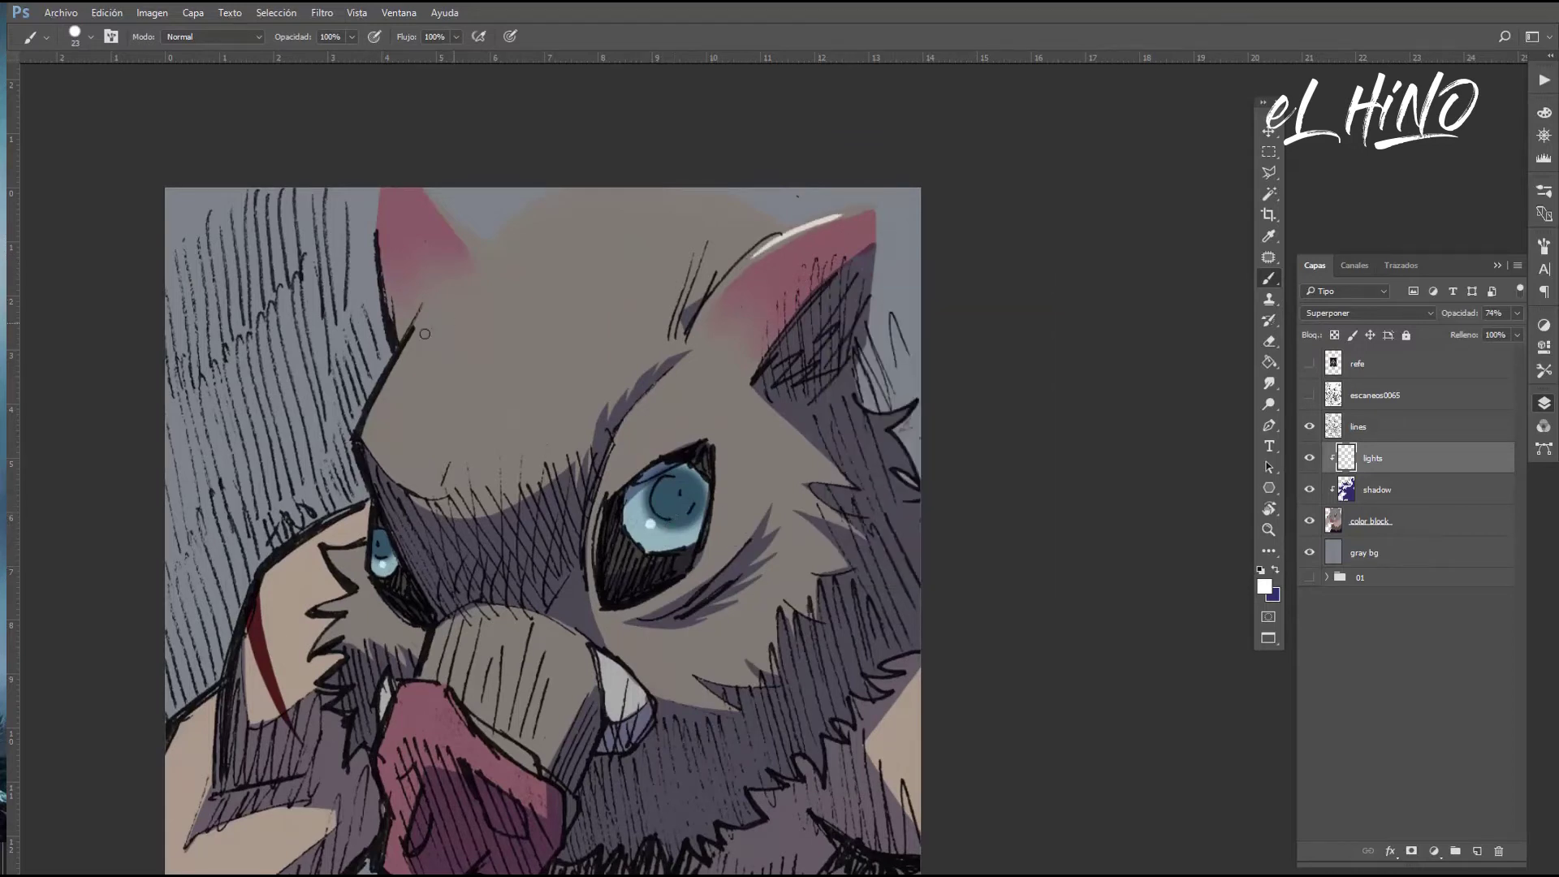
Try a white highlight on the mask's left edge and a dark ear stroke, undoing both
mouse_move(371, 429)
left_mouse_down()
mouse_move(490, 268)
mouse_move(437, 319)
left_mouse_up()
key("ctrl+z")
key("e")
key("b")
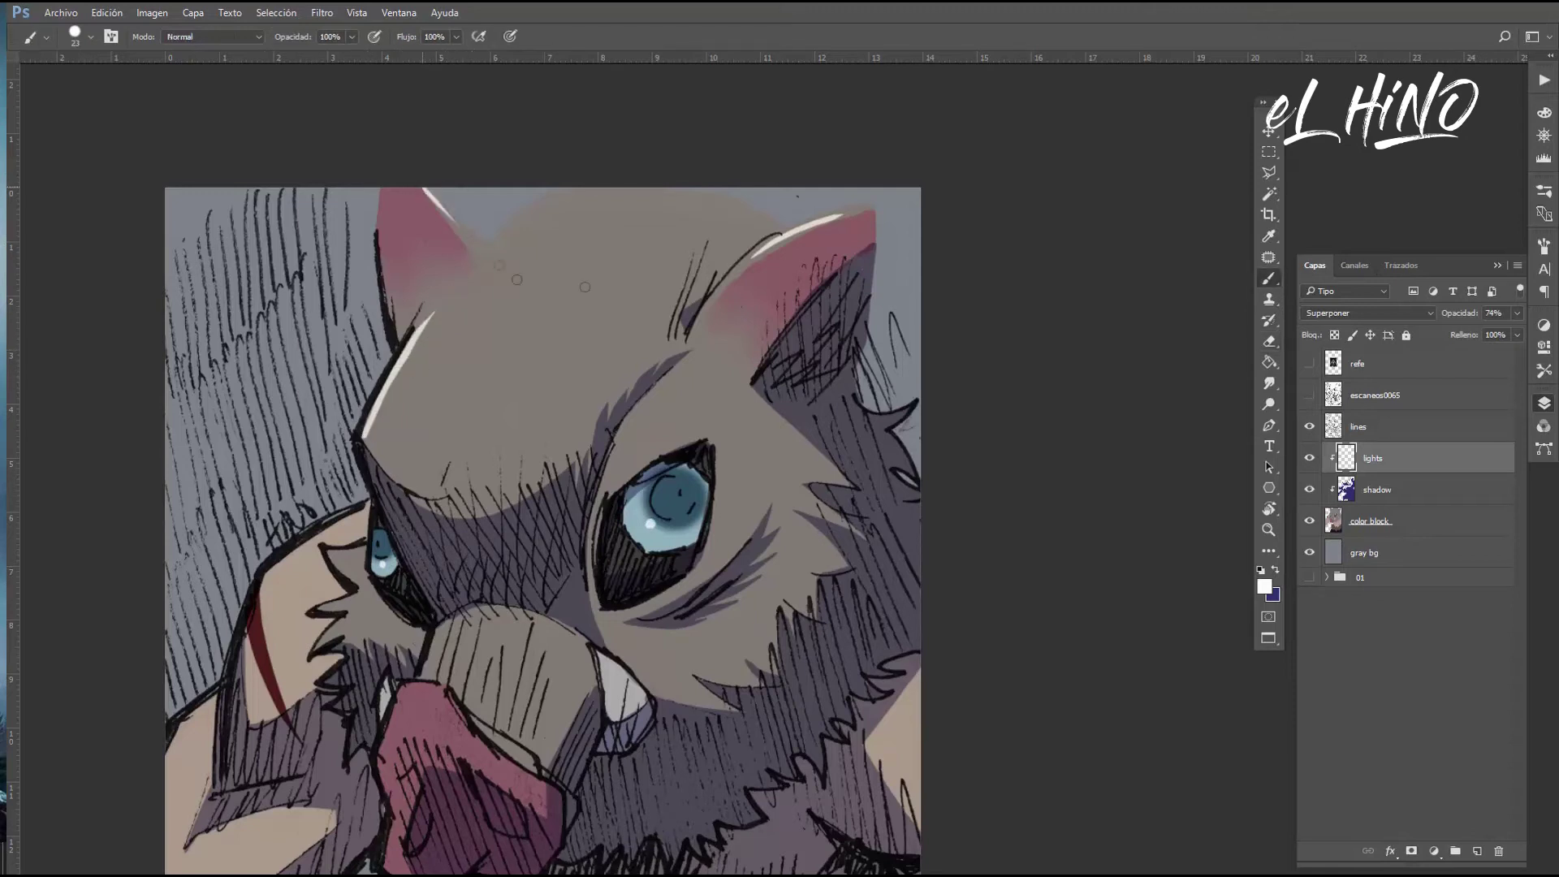
key("alt+bracketleft")
key("x")
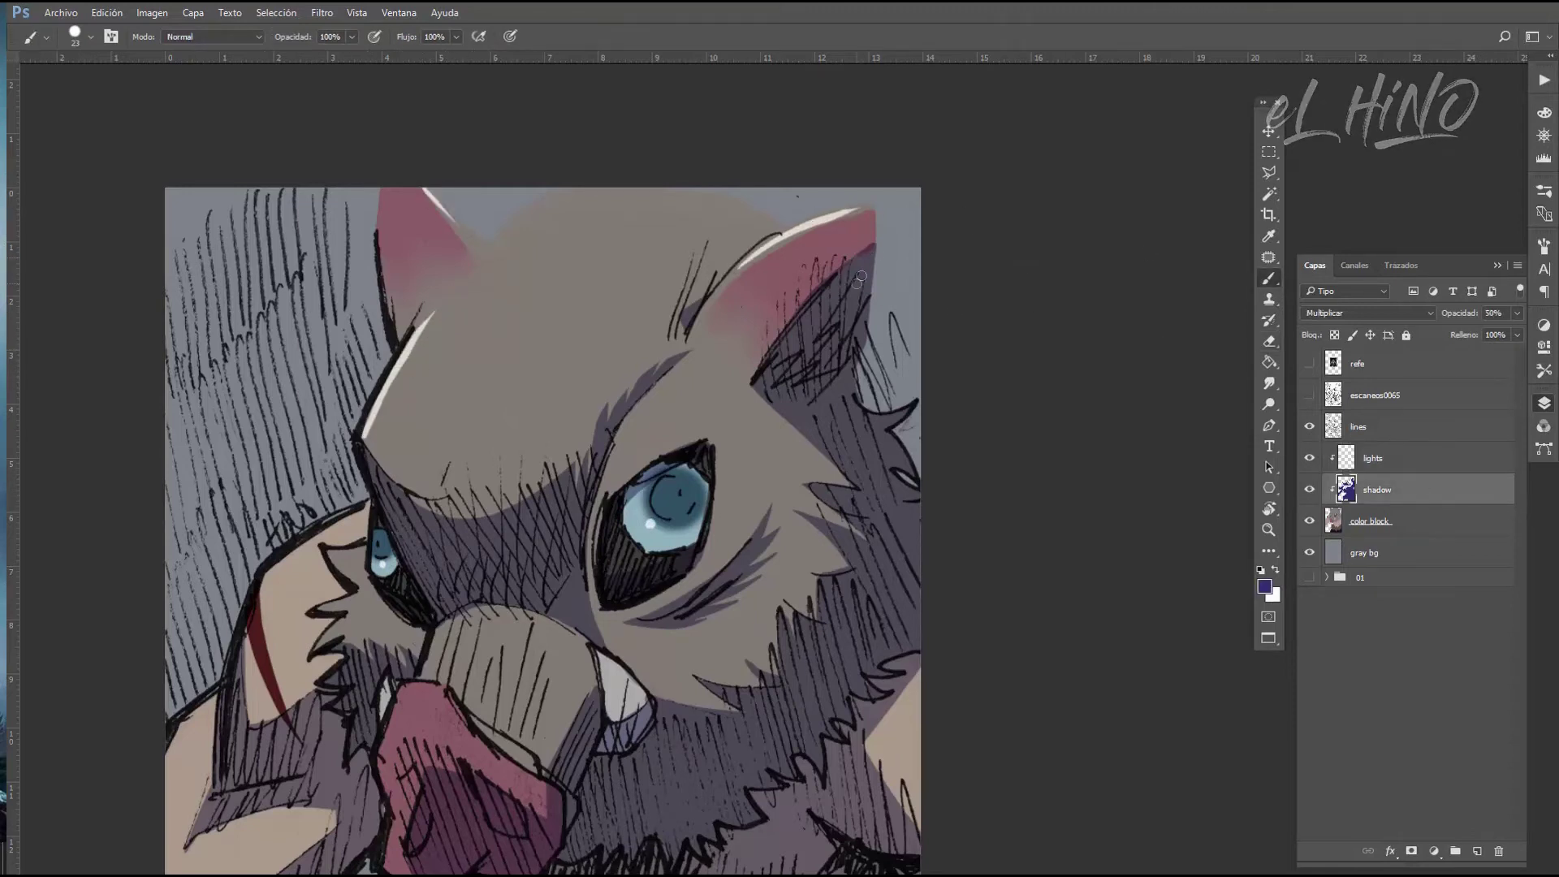
left_click_drag(383, 192, 406, 219)
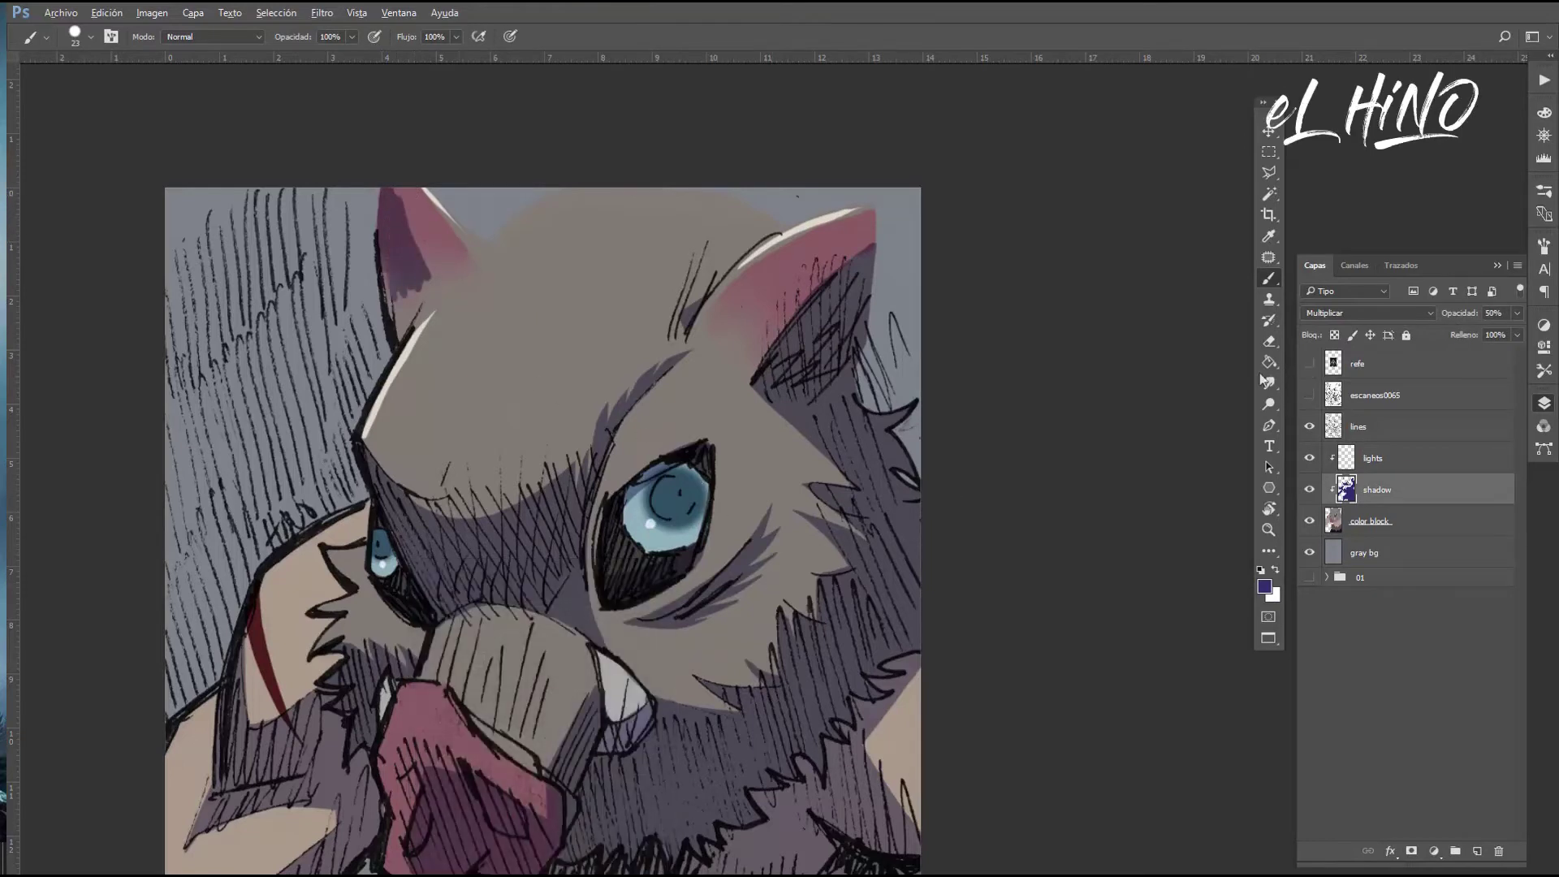
key("ctrl+z")
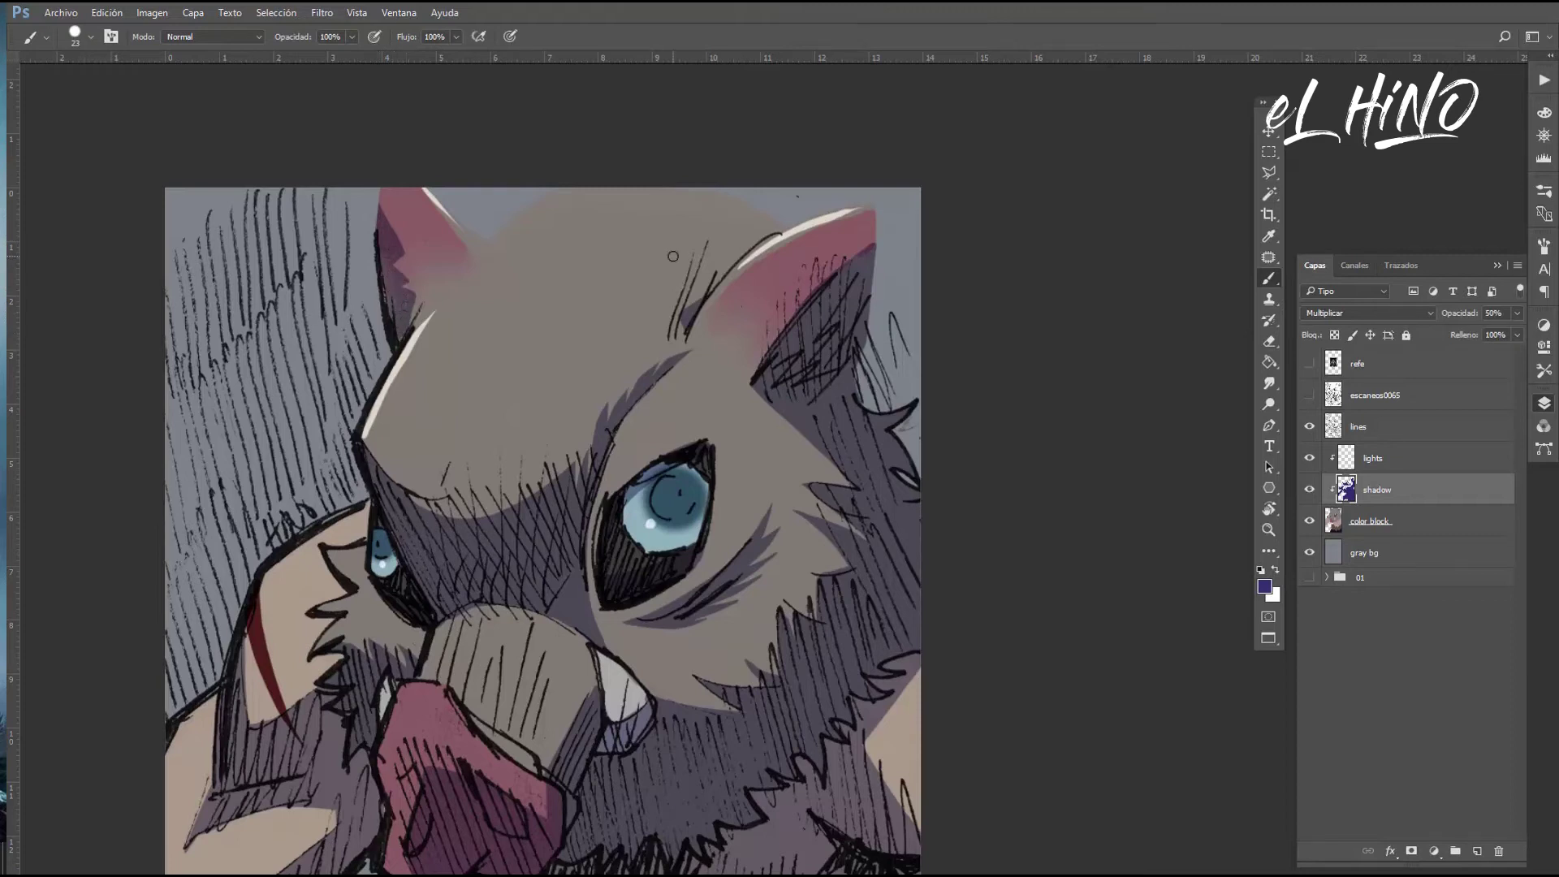
Return to the lights layer and bring the top of the head into view
scroll(542, 498, "down", 5)
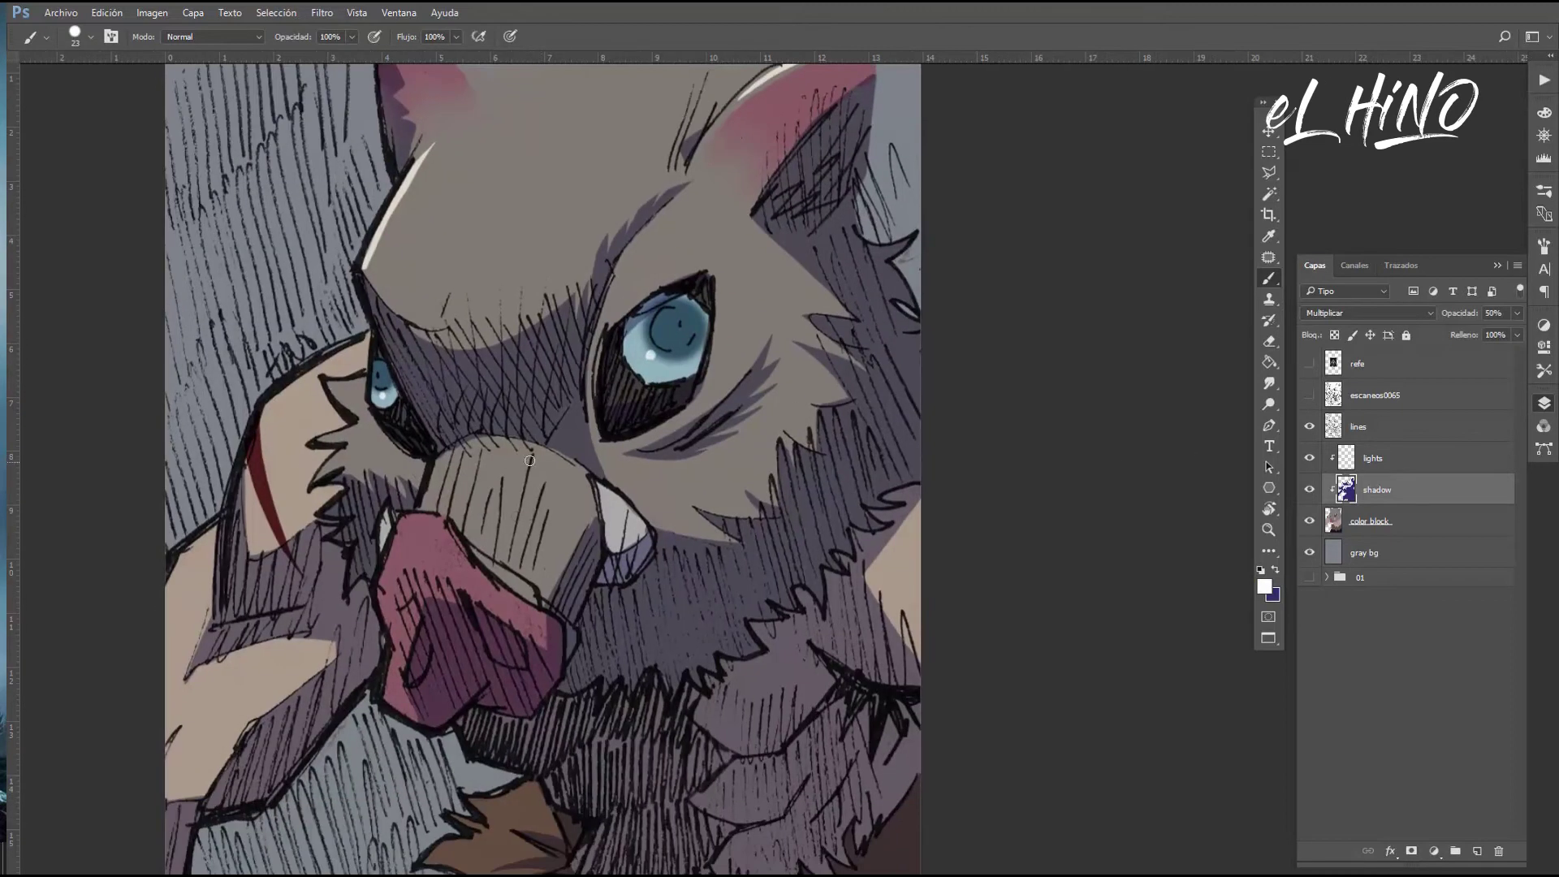
left_click(1396, 459)
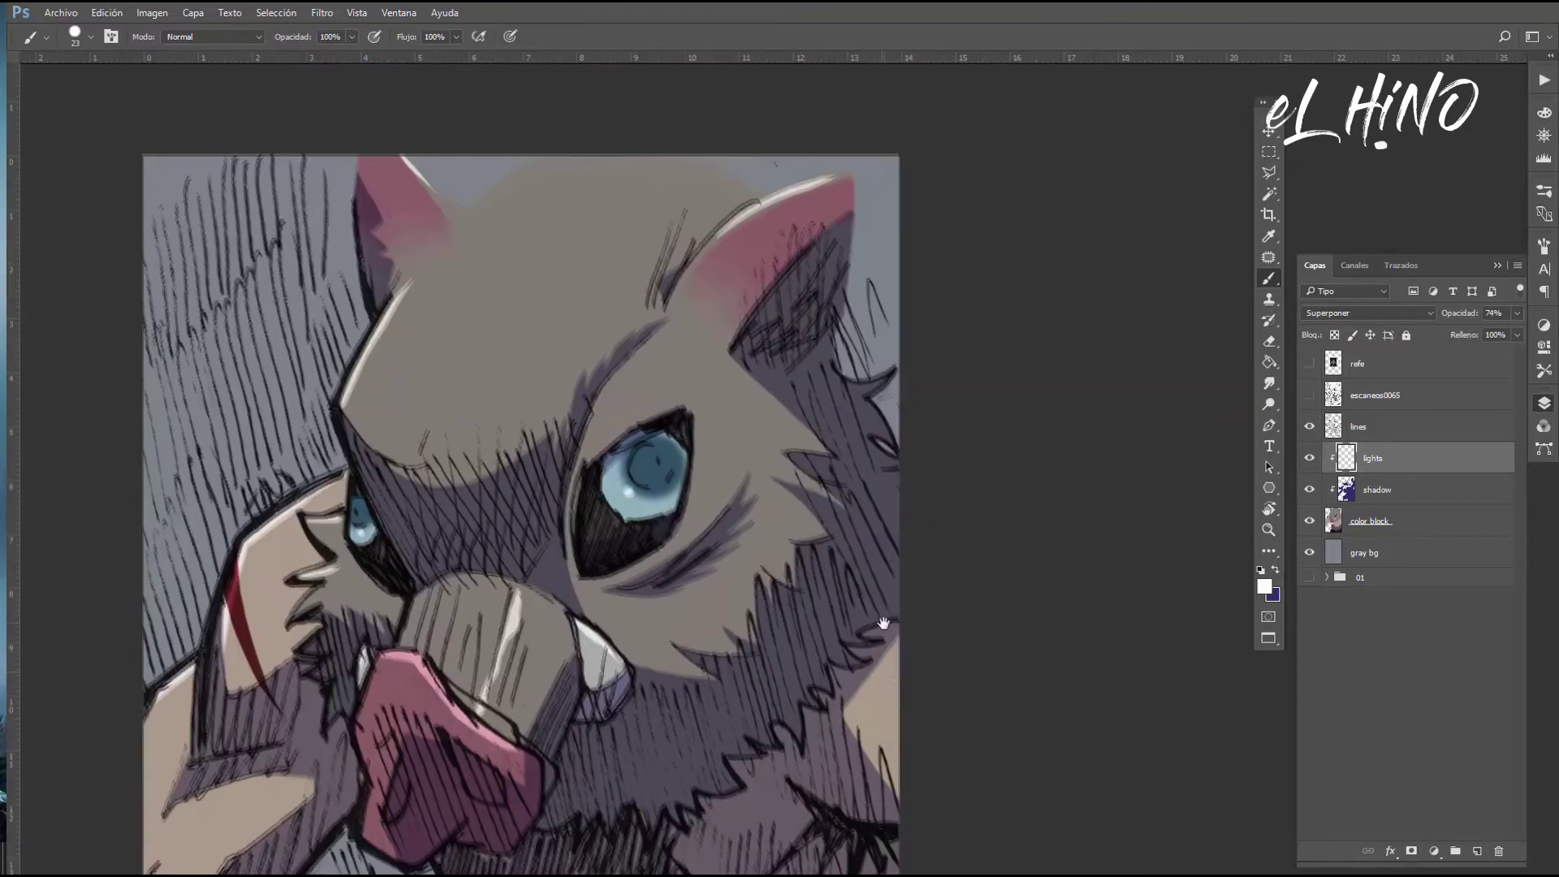
left_click_drag(844, 304, 822, 442)
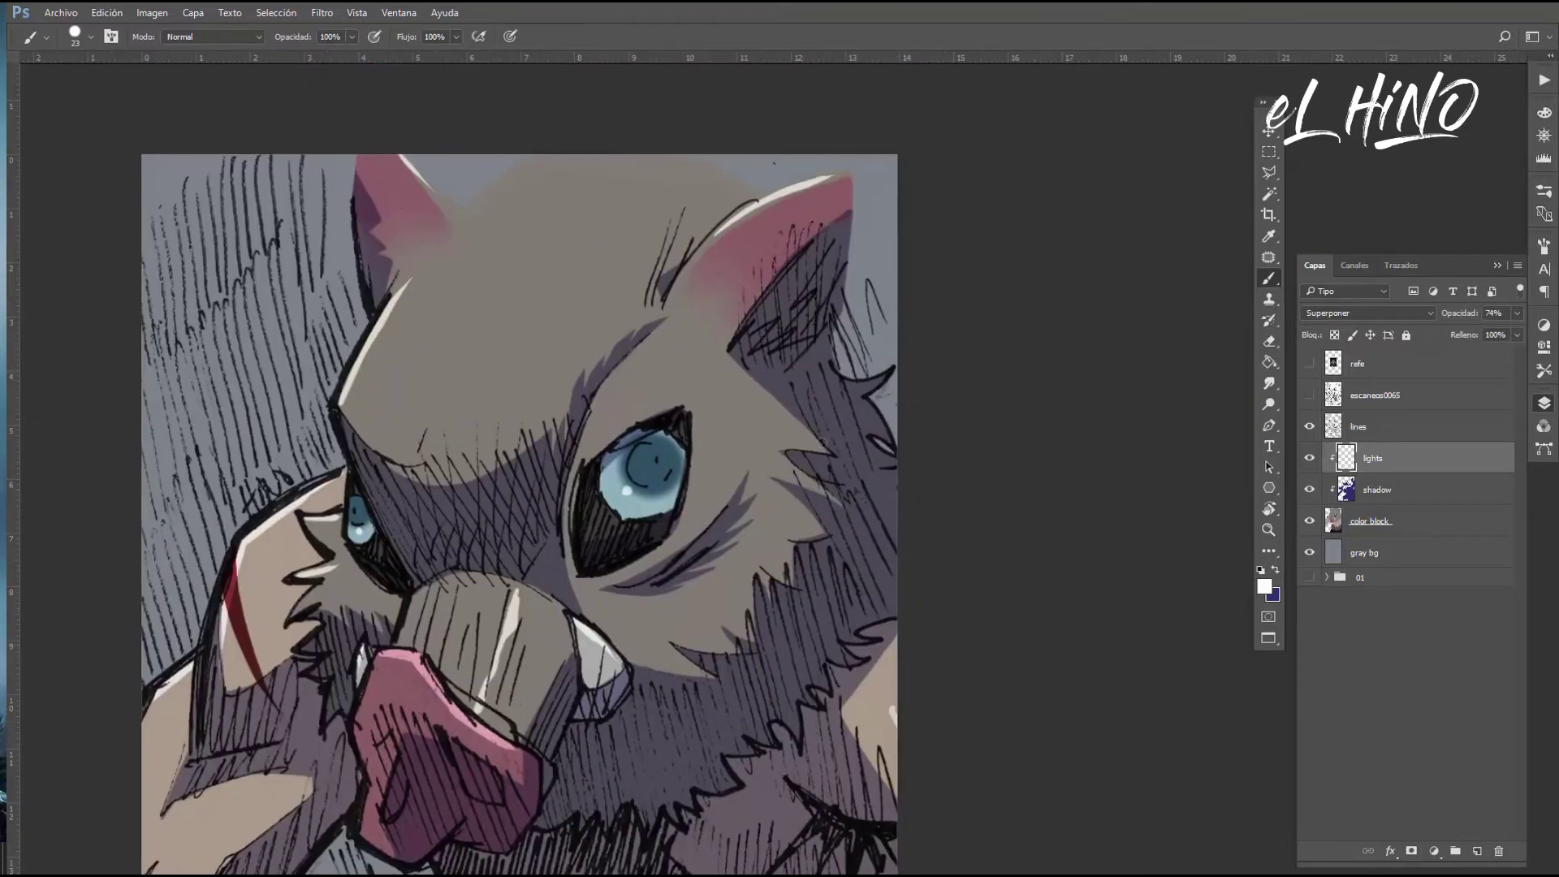
scroll(748, 251, "down", 3)
left_click_drag(554, 266, 554, 429)
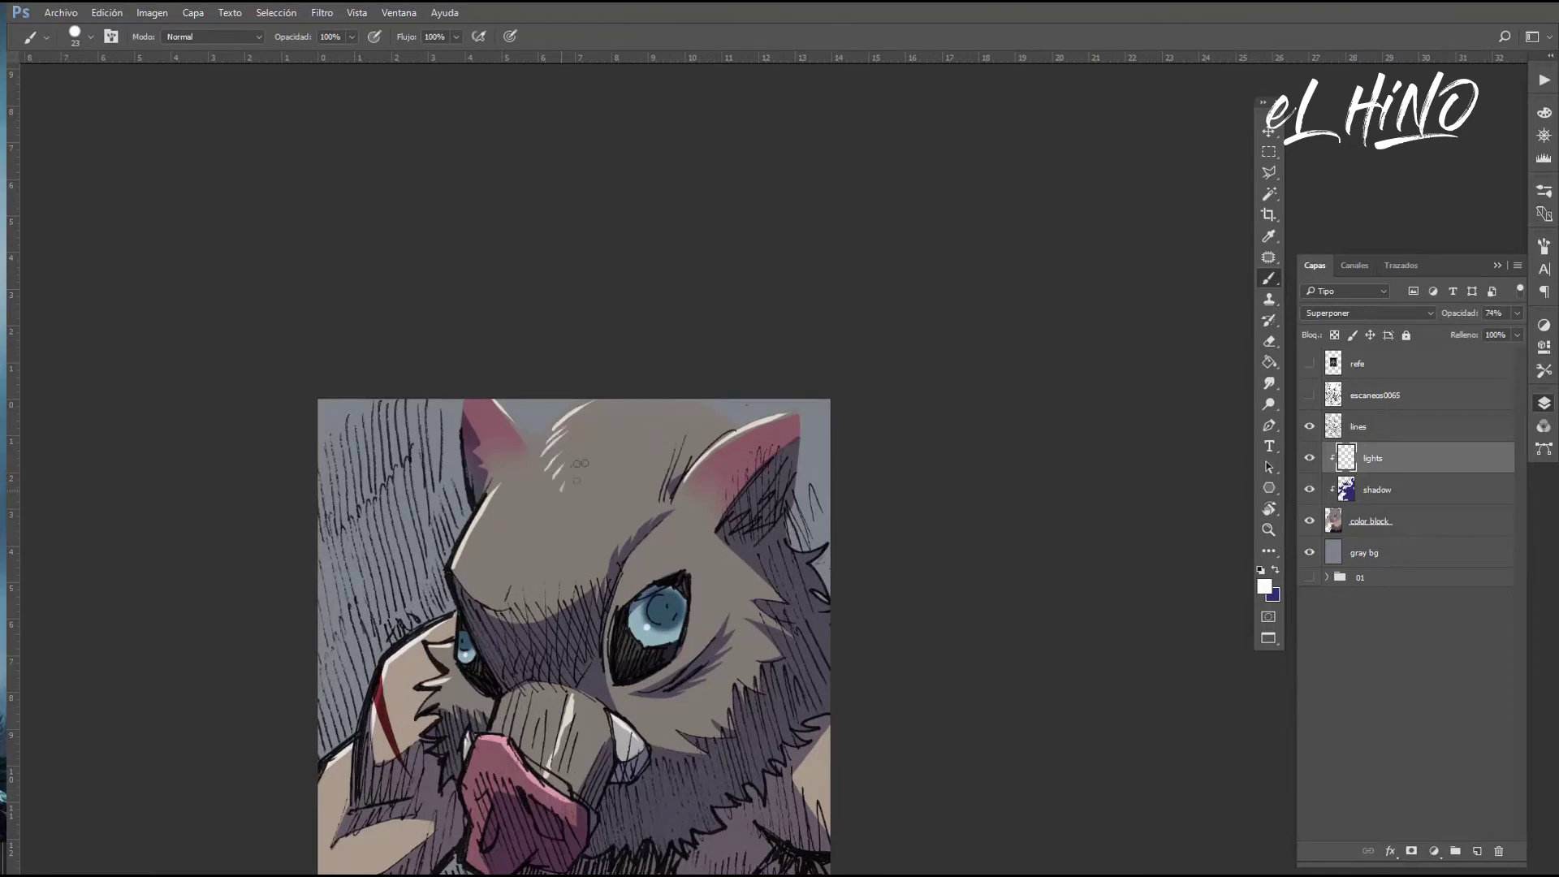
scroll(579, 463, "up", 3)
Zoom around the head to review the highlights, then add another empty layer above lights
key("z")
scroll(605, 512, "down", 3)
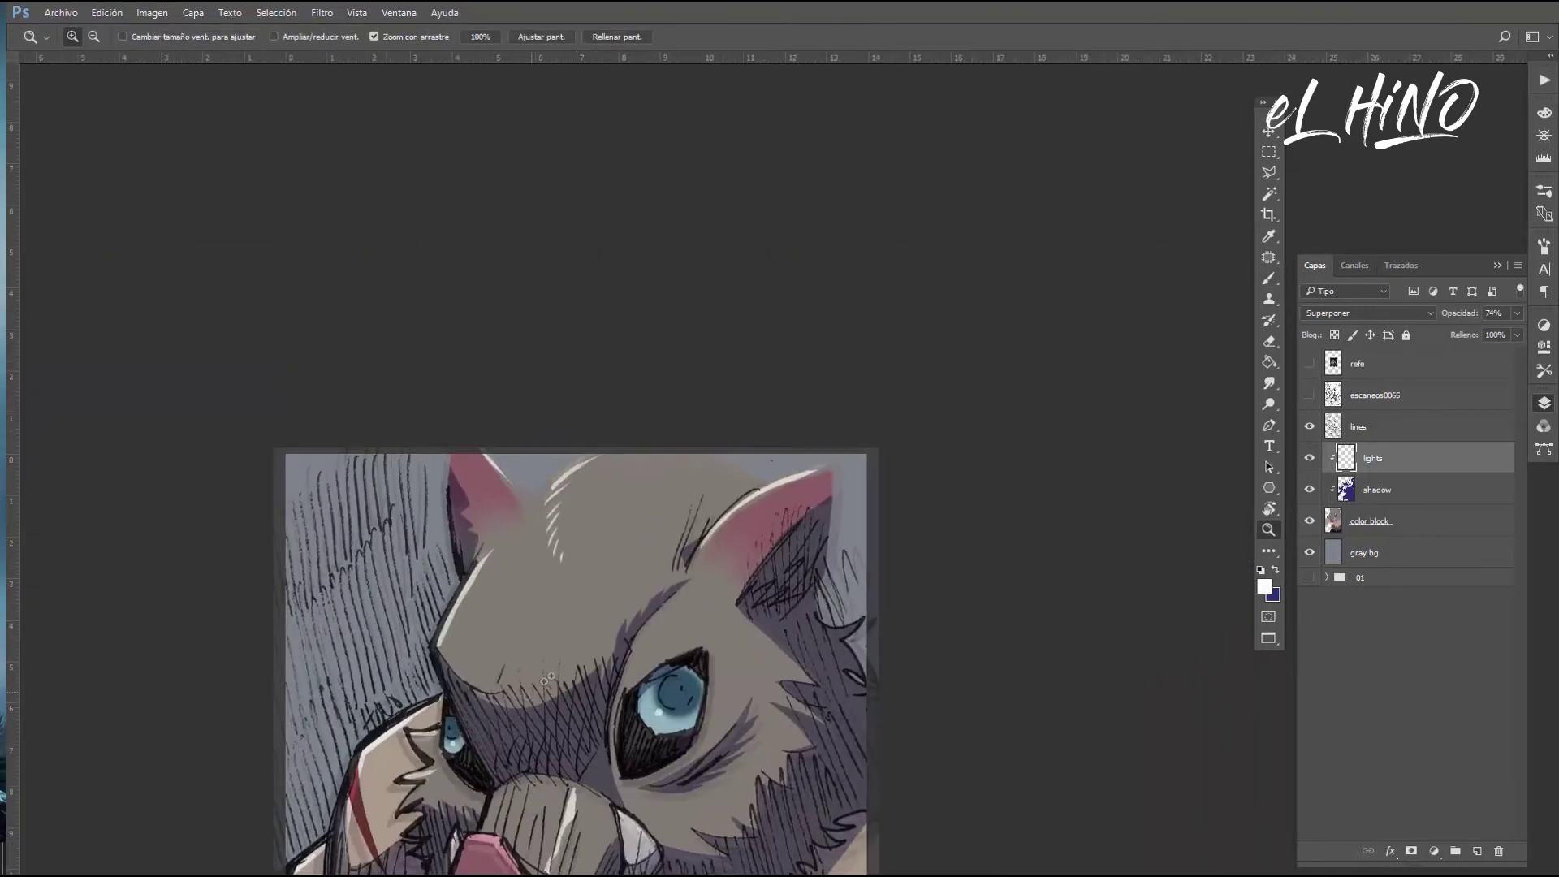
scroll(677, 569, "down", 2)
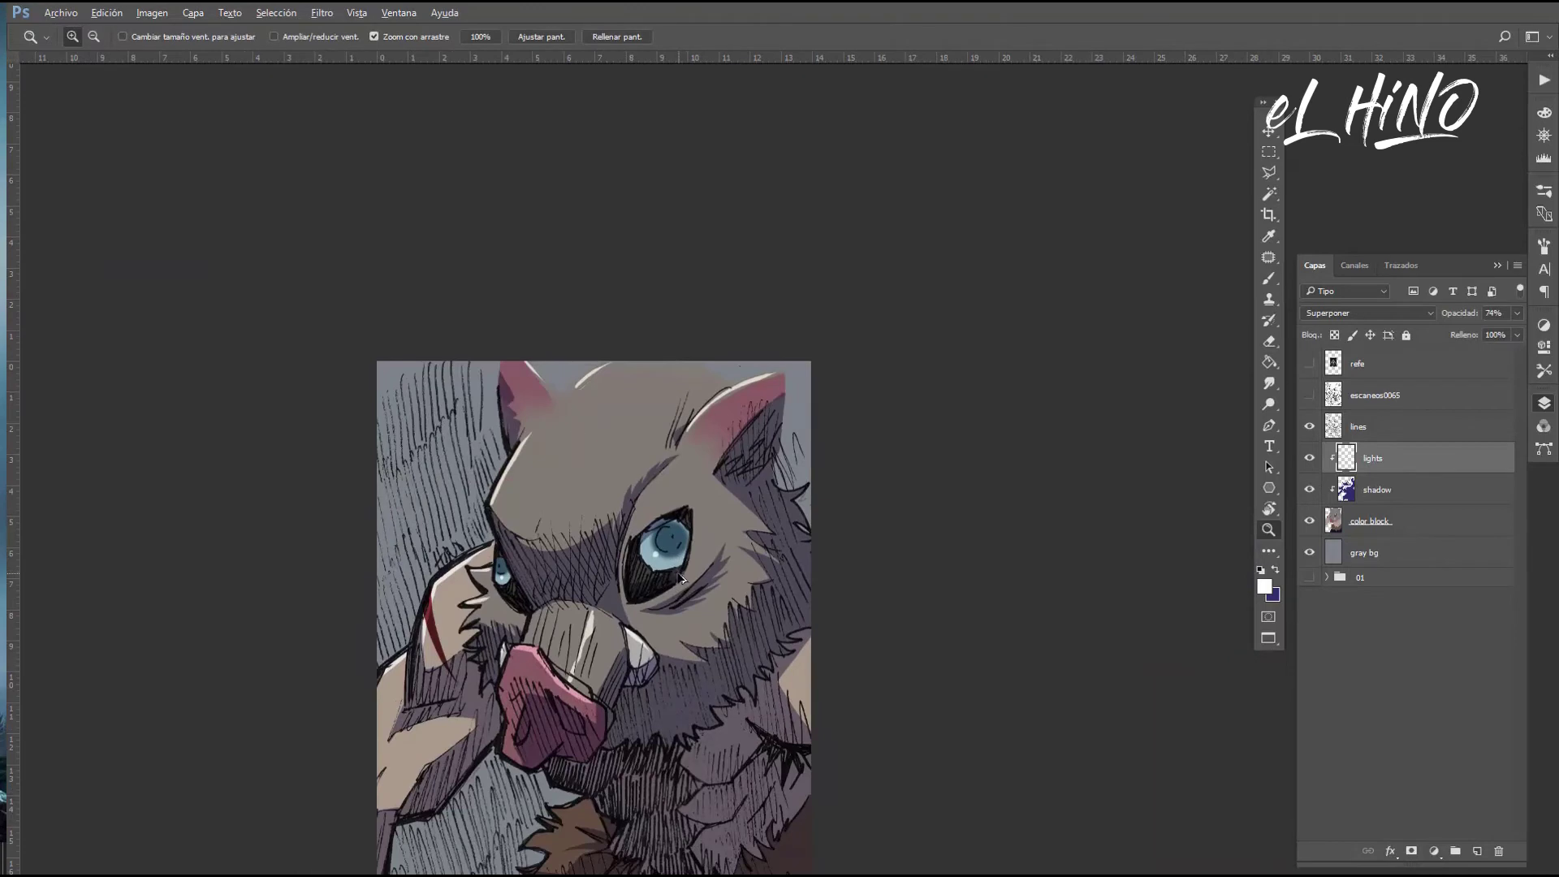
key("b")
scroll(632, 433, "up", 2)
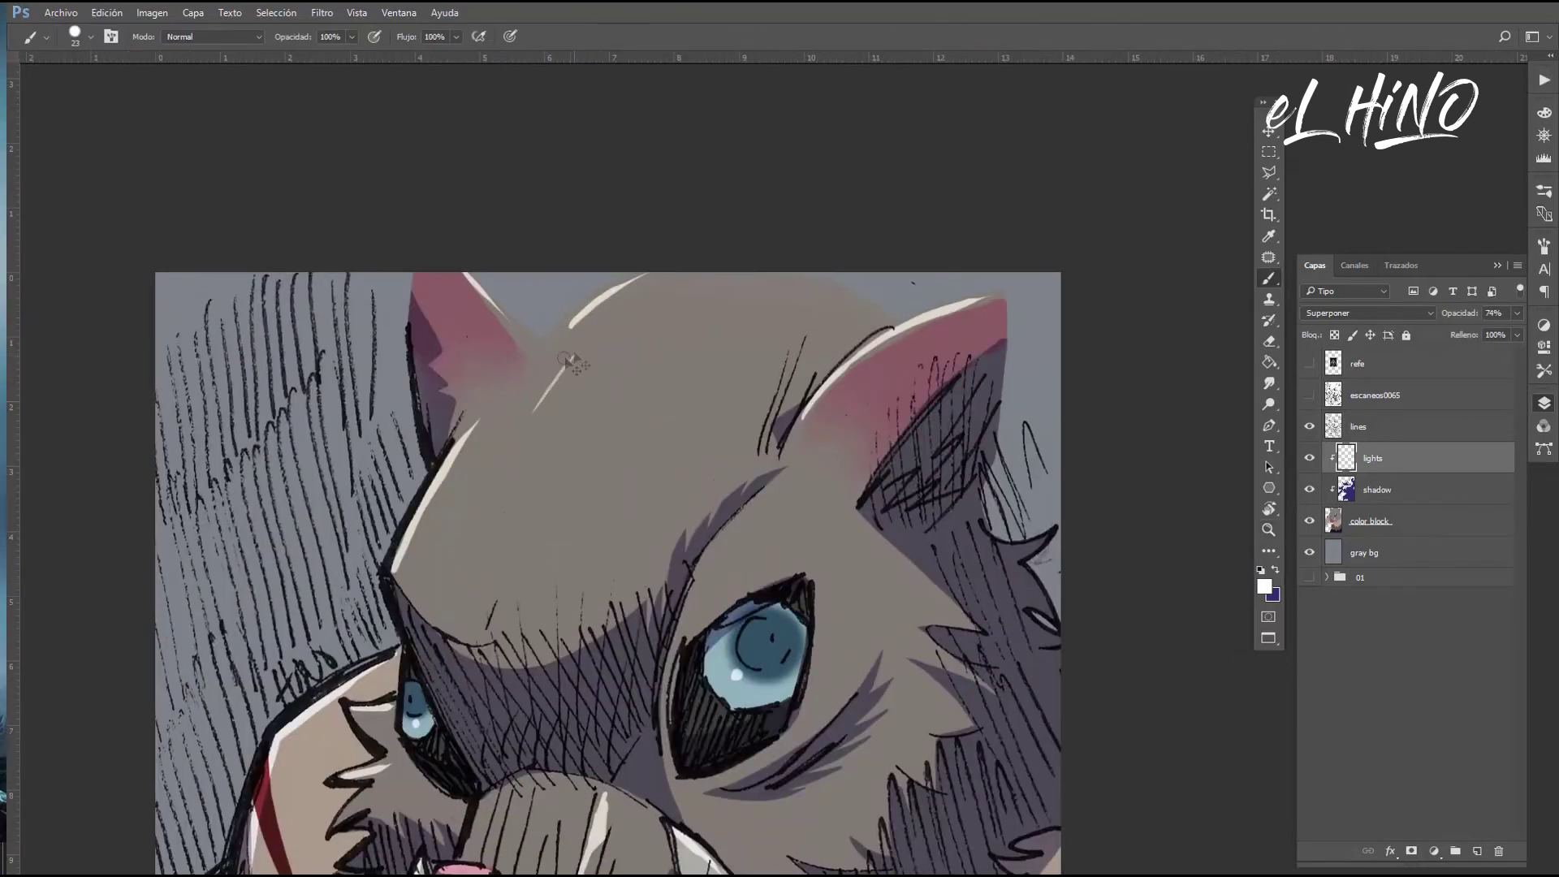
key("z")
scroll(690, 527, "down", 2)
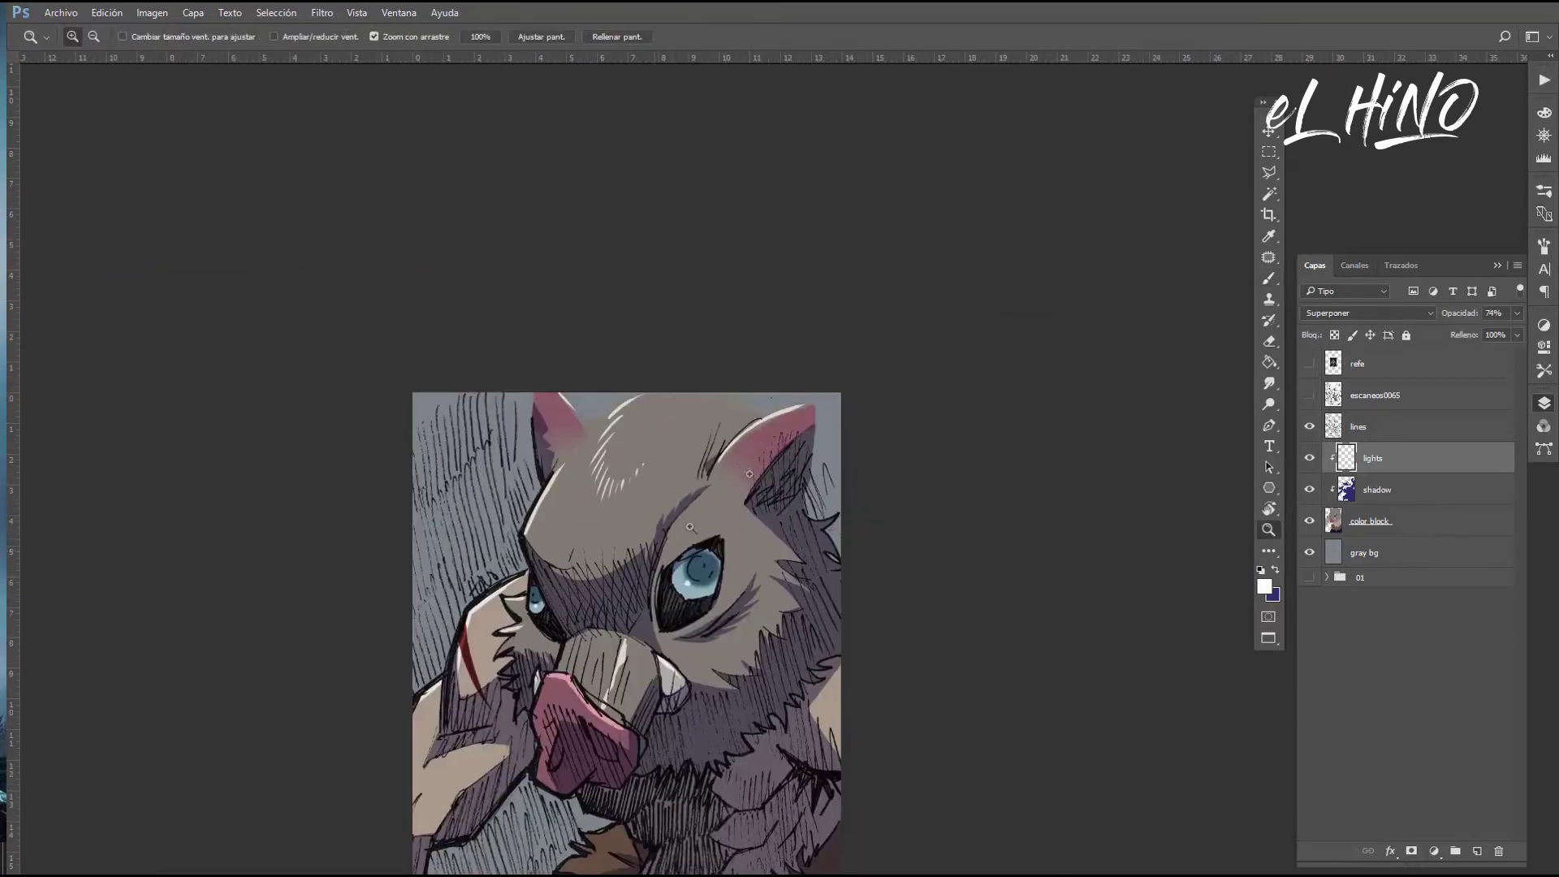
scroll(693, 539, "down", 1)
scroll(692, 538, "down", 1)
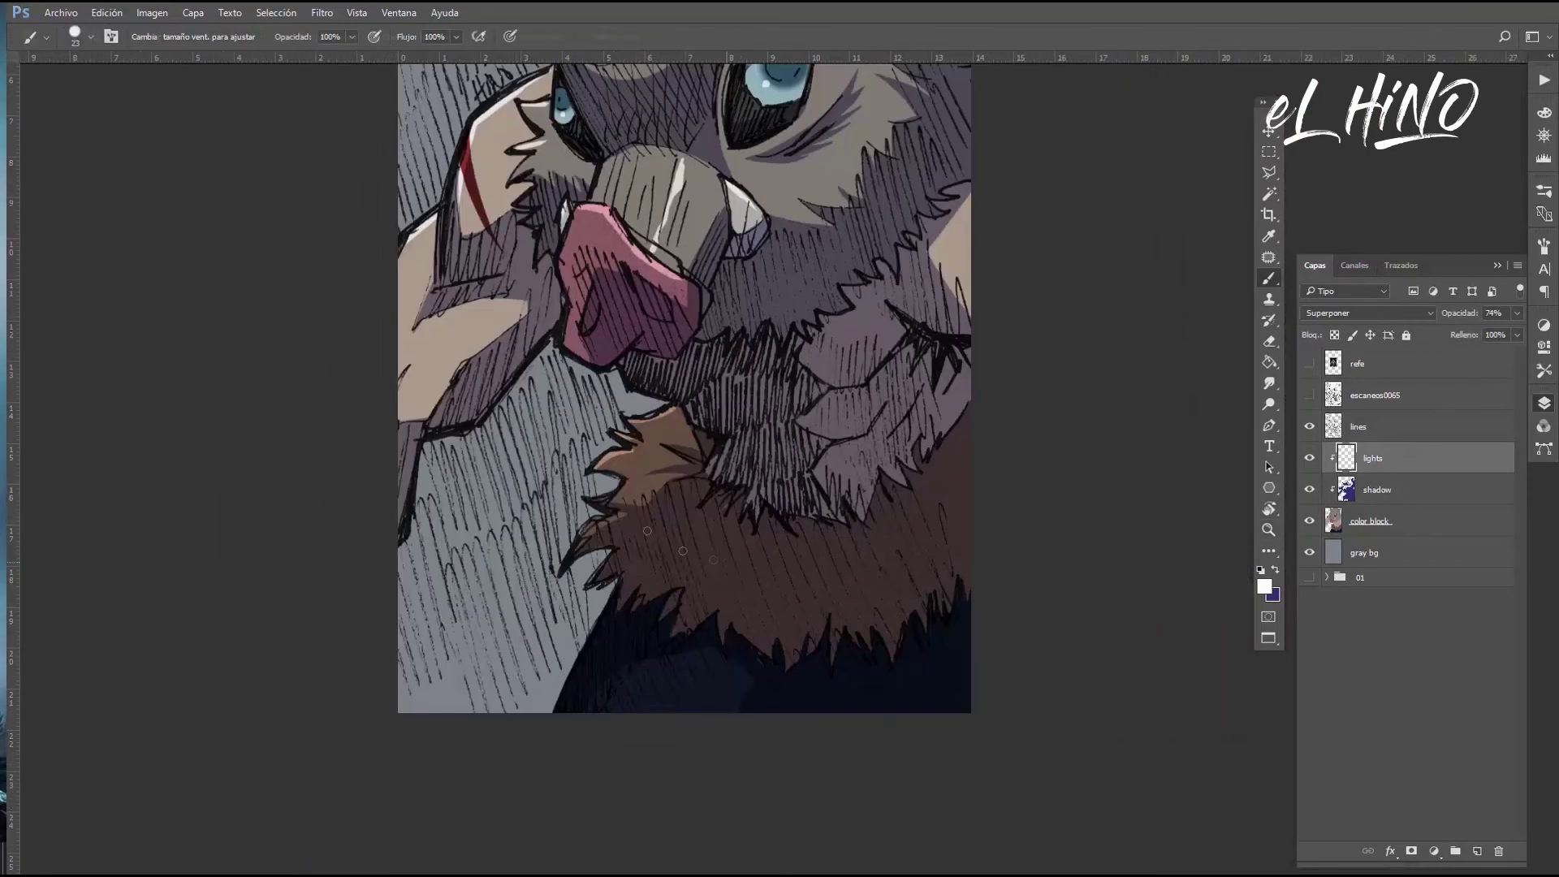
key("b")
left_click(1477, 850)
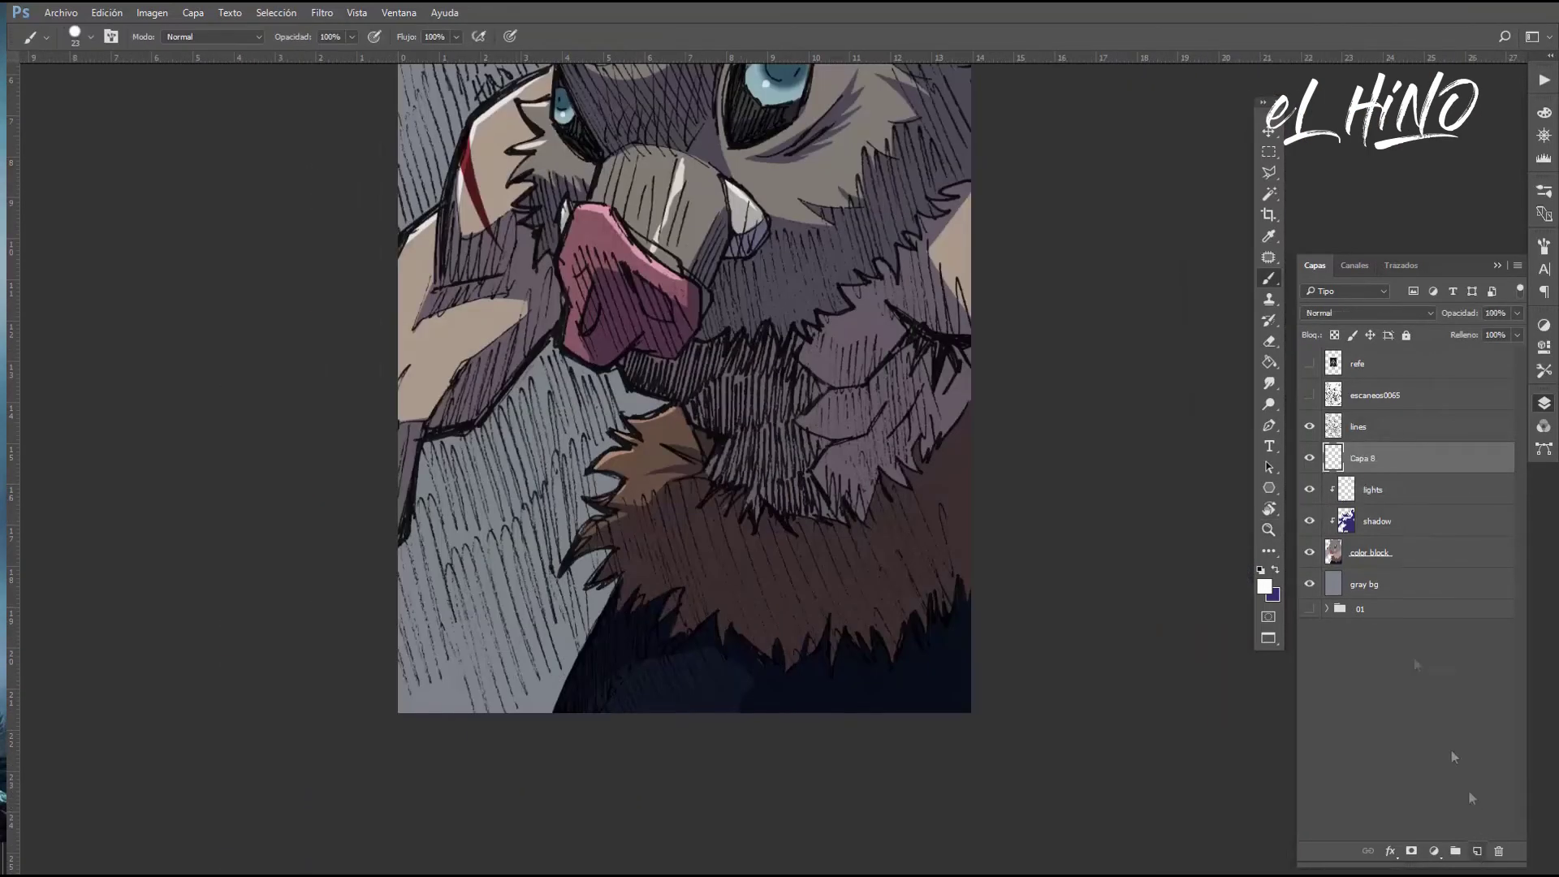
Move the new layer above lines and group the lines-to-color-block layers as 'color'
left_click_drag(1384, 475, 1385, 416)
left_click(1397, 458)
left_click(1431, 553, "shift")
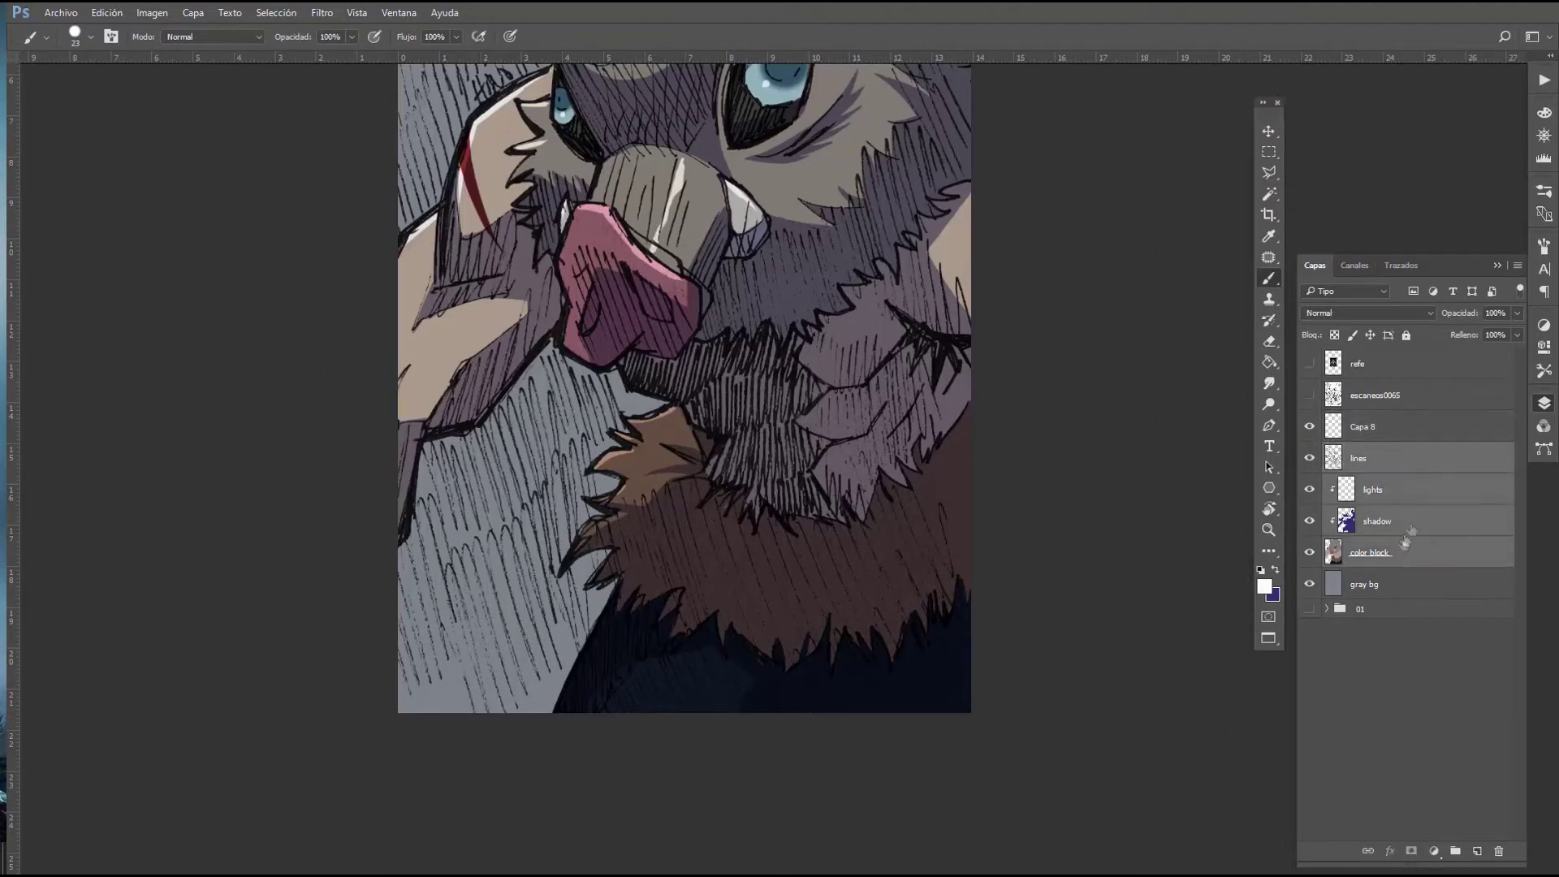
key("ctrl+g")
double_click(1372, 451)
type("olor")
key("Return")
key("z")
key("ctrl+minus")
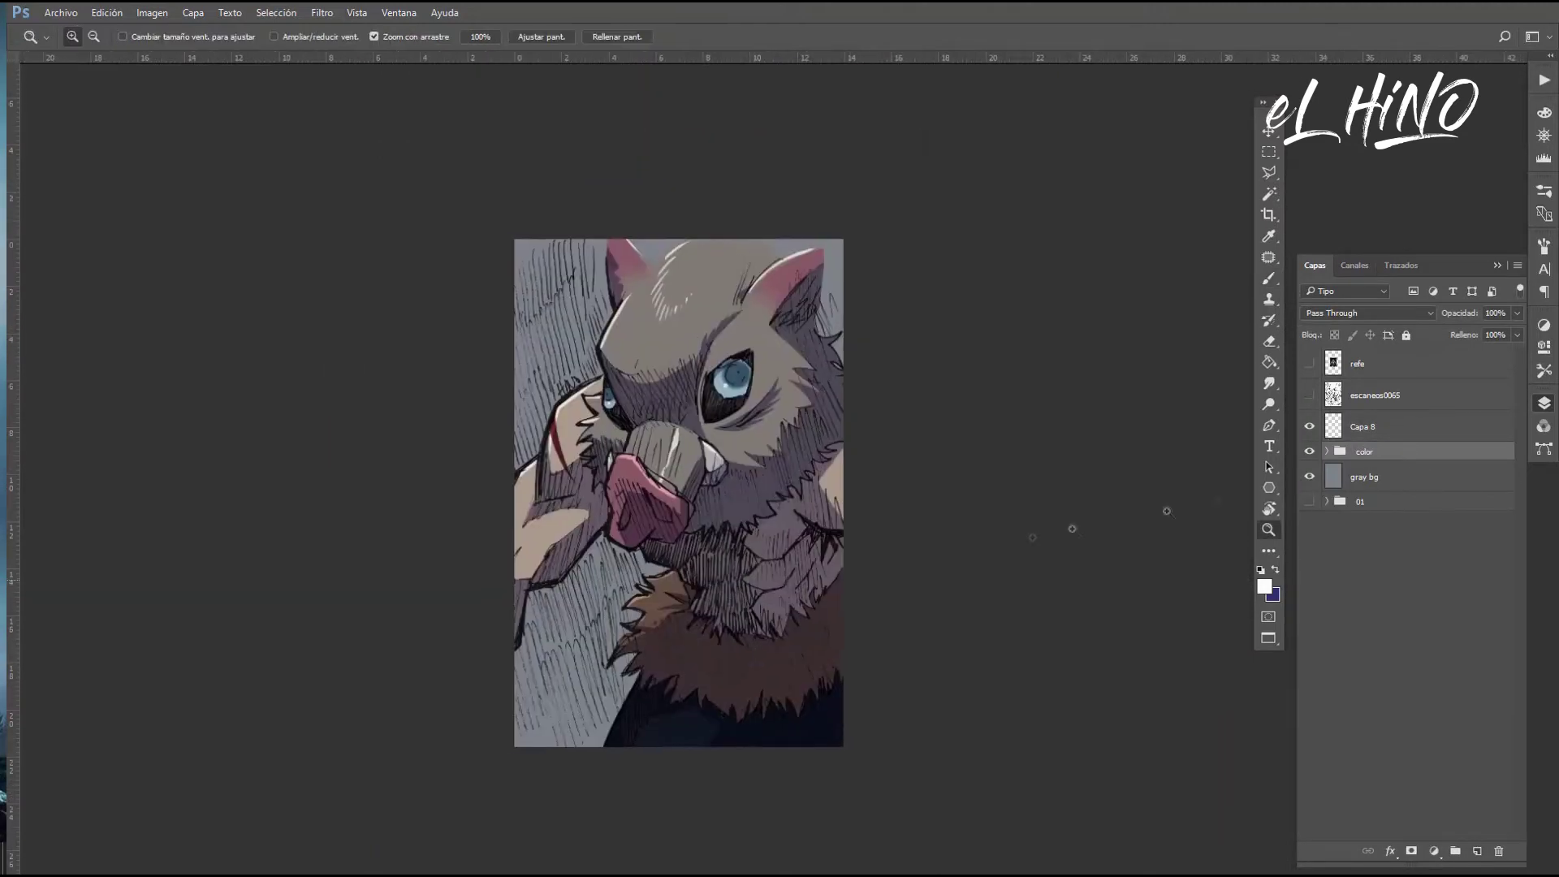
key("alt+bracketright")
Name the new layer 'lights retouch' and set pale cream and dark navy paint colours
double_click(1367, 427)
type("lights retouch")
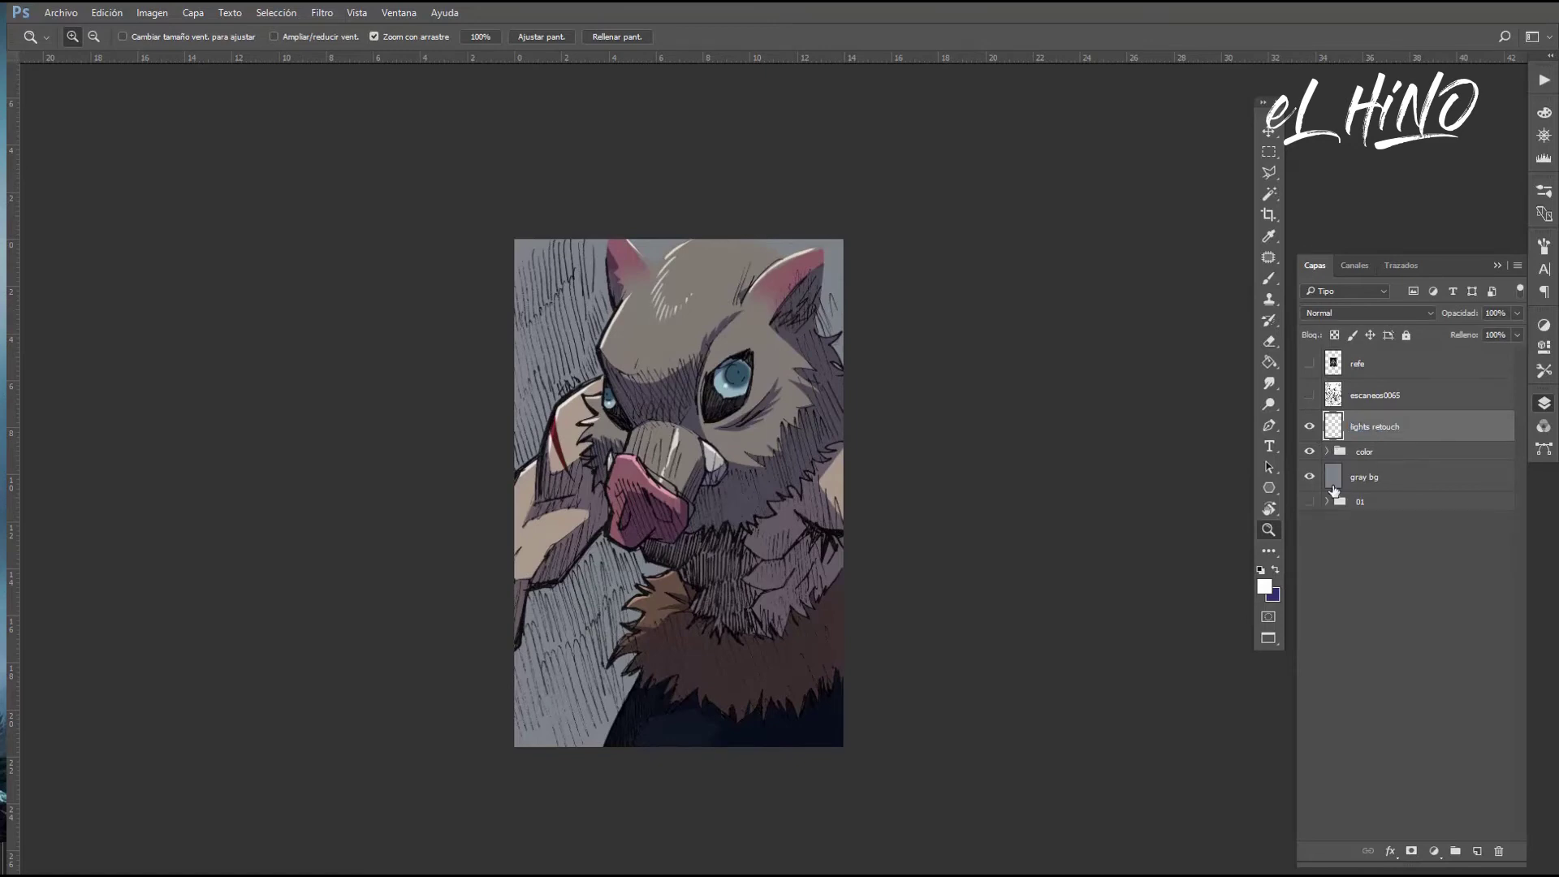
left_click(1264, 586)
left_click(985, 604)
left_click_drag(1169, 775, 1169, 754)
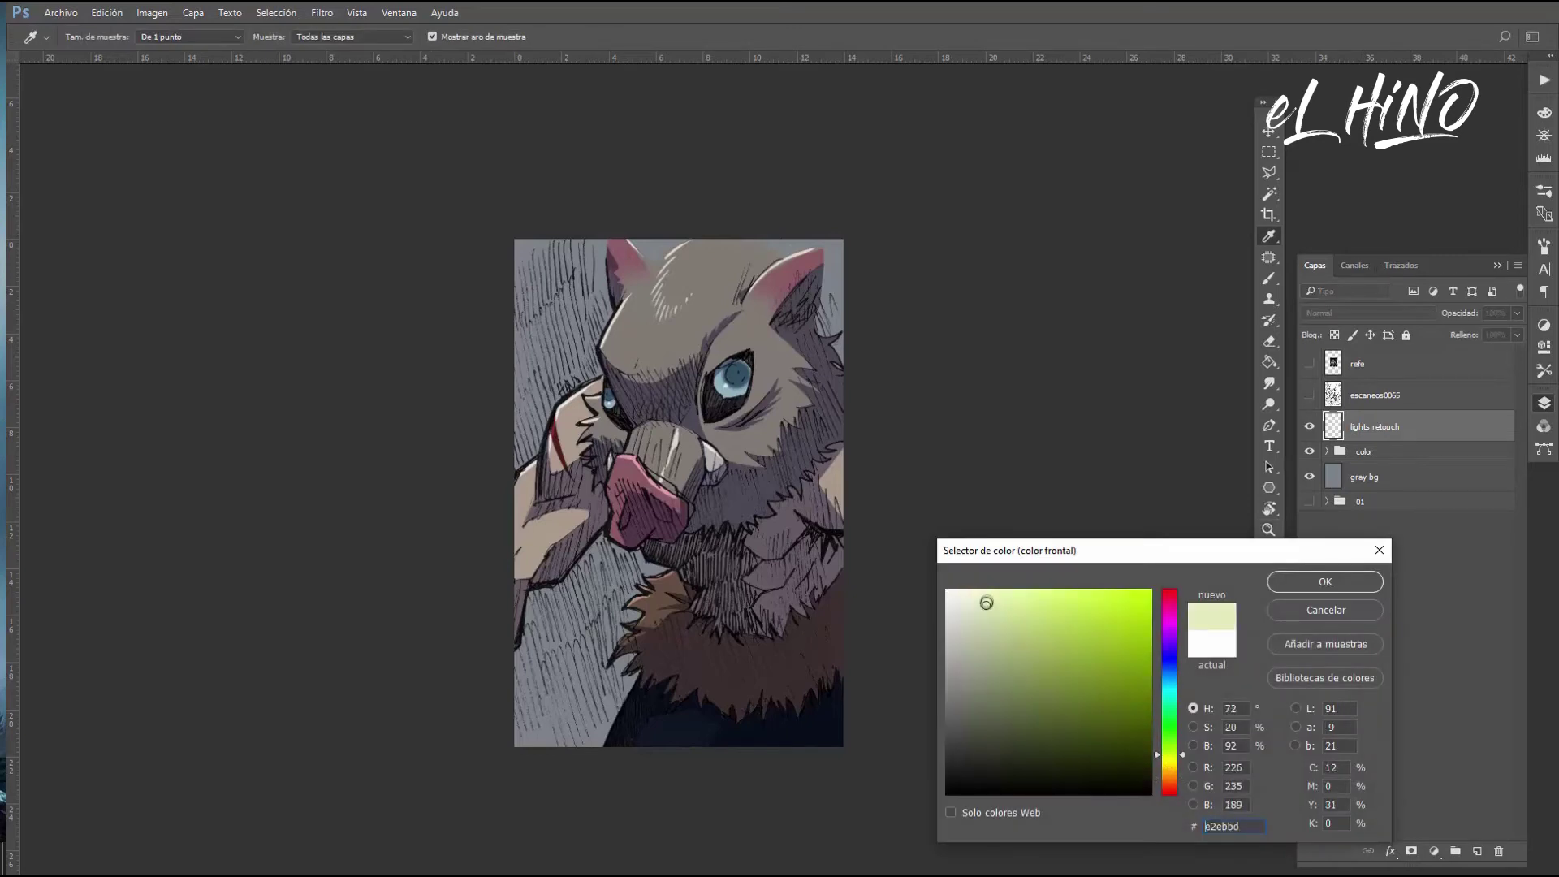
left_click(1325, 581)
key("x")
left_click(1264, 586)
left_click(1325, 581)
Clip lights retouch to the group; draw a cream gradient from the top and navy gradients at the bottom and left
key("g")
key("shift+g")
left_click_drag(682, 731, 682, 455)
key("ctrl+z")
key("x")
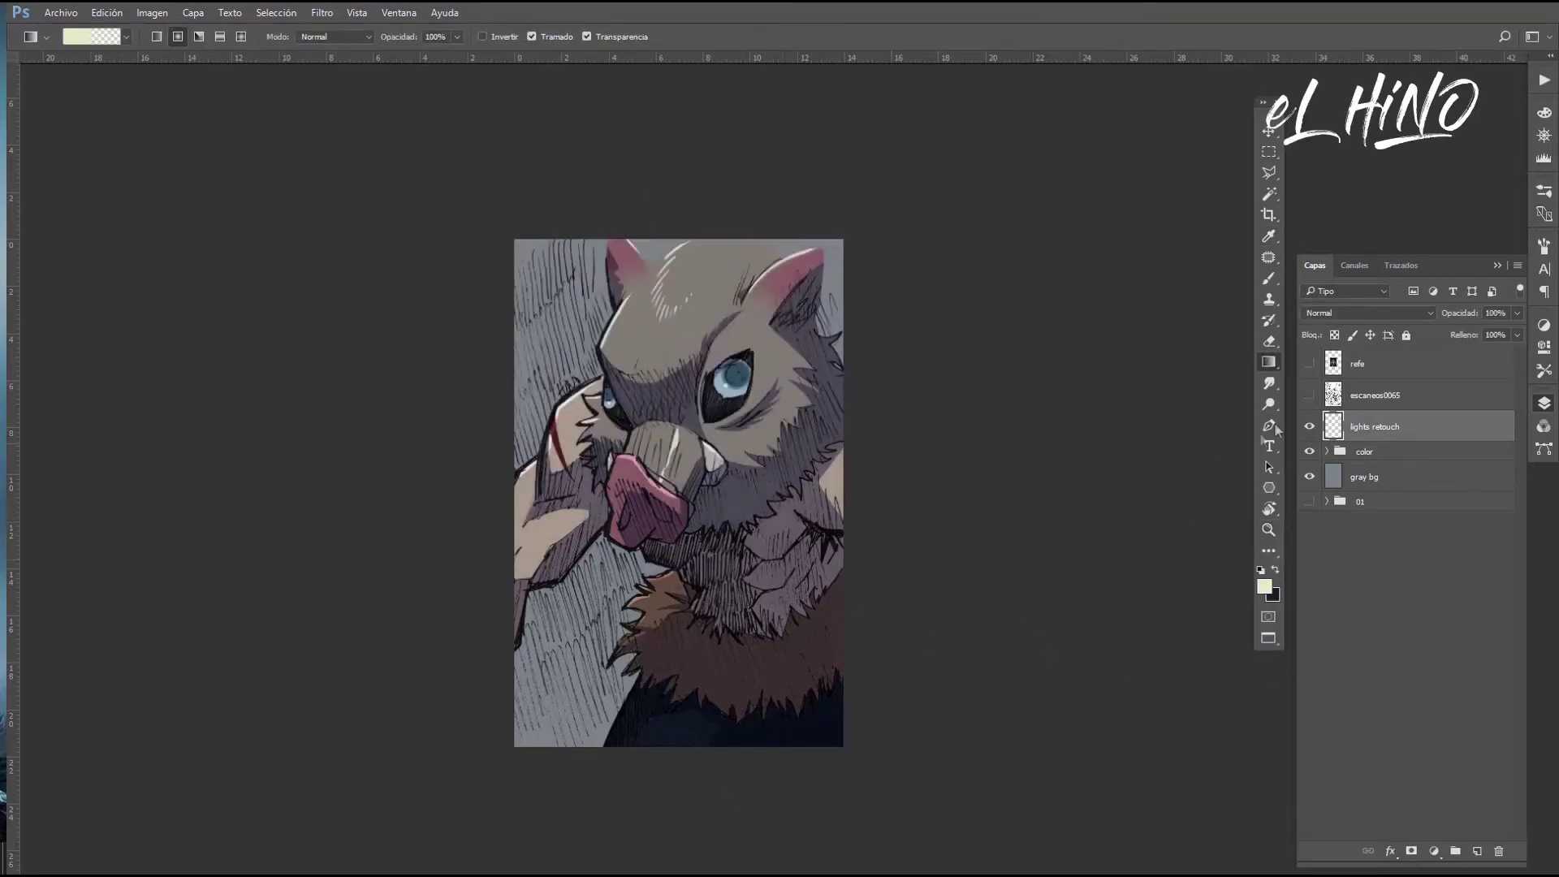
left_click(1388, 434, "alt")
left_click_drag(678, 317, 677, 609)
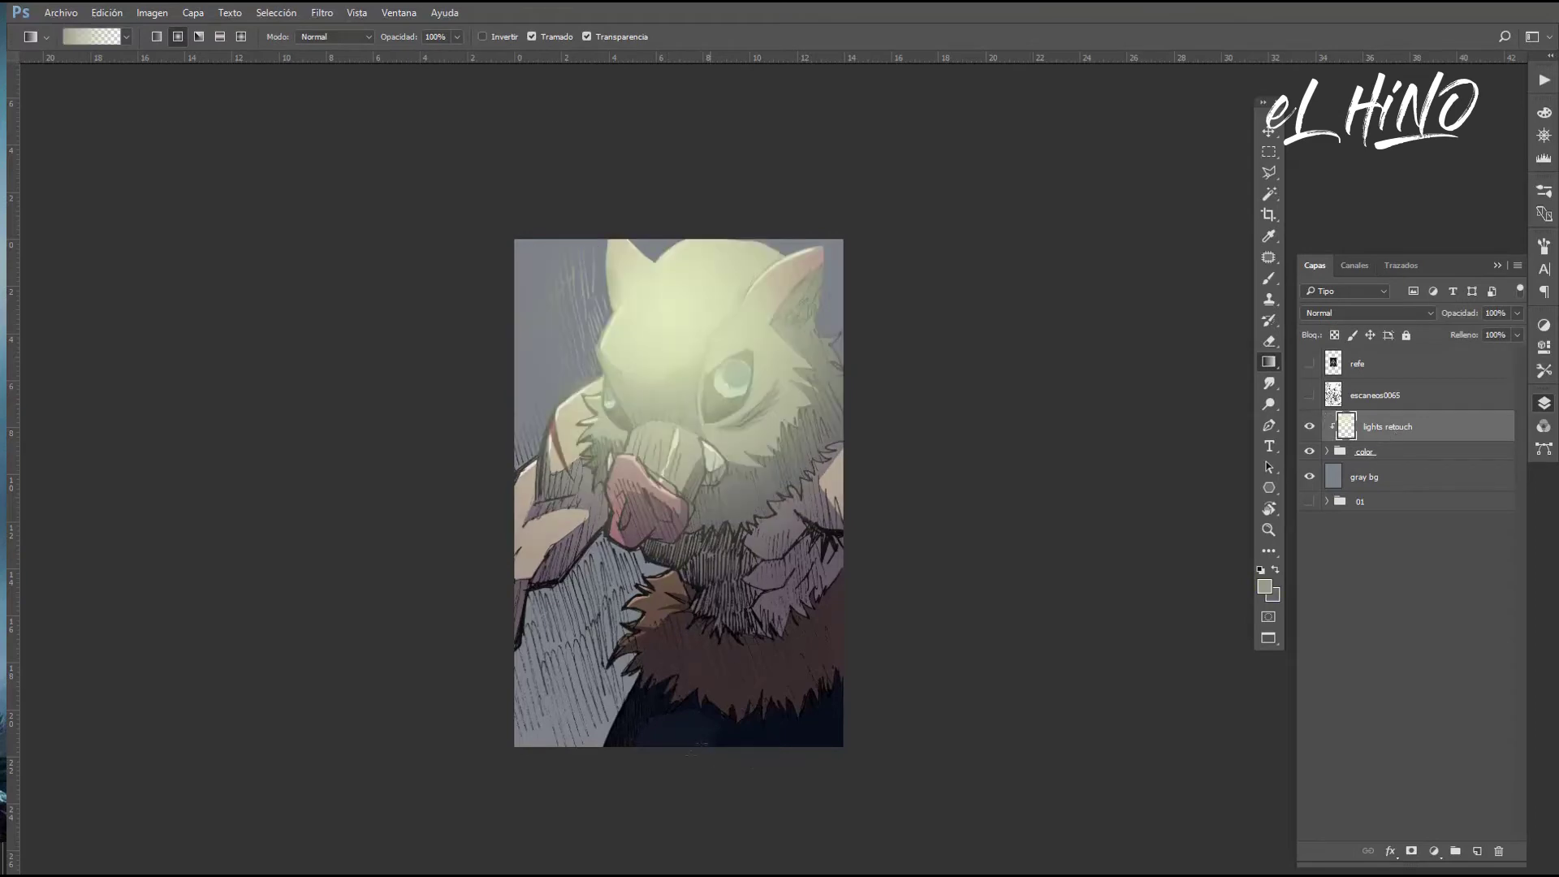
key("x")
left_click_drag(695, 763, 695, 526)
left_click_drag(800, 644, 863, 753)
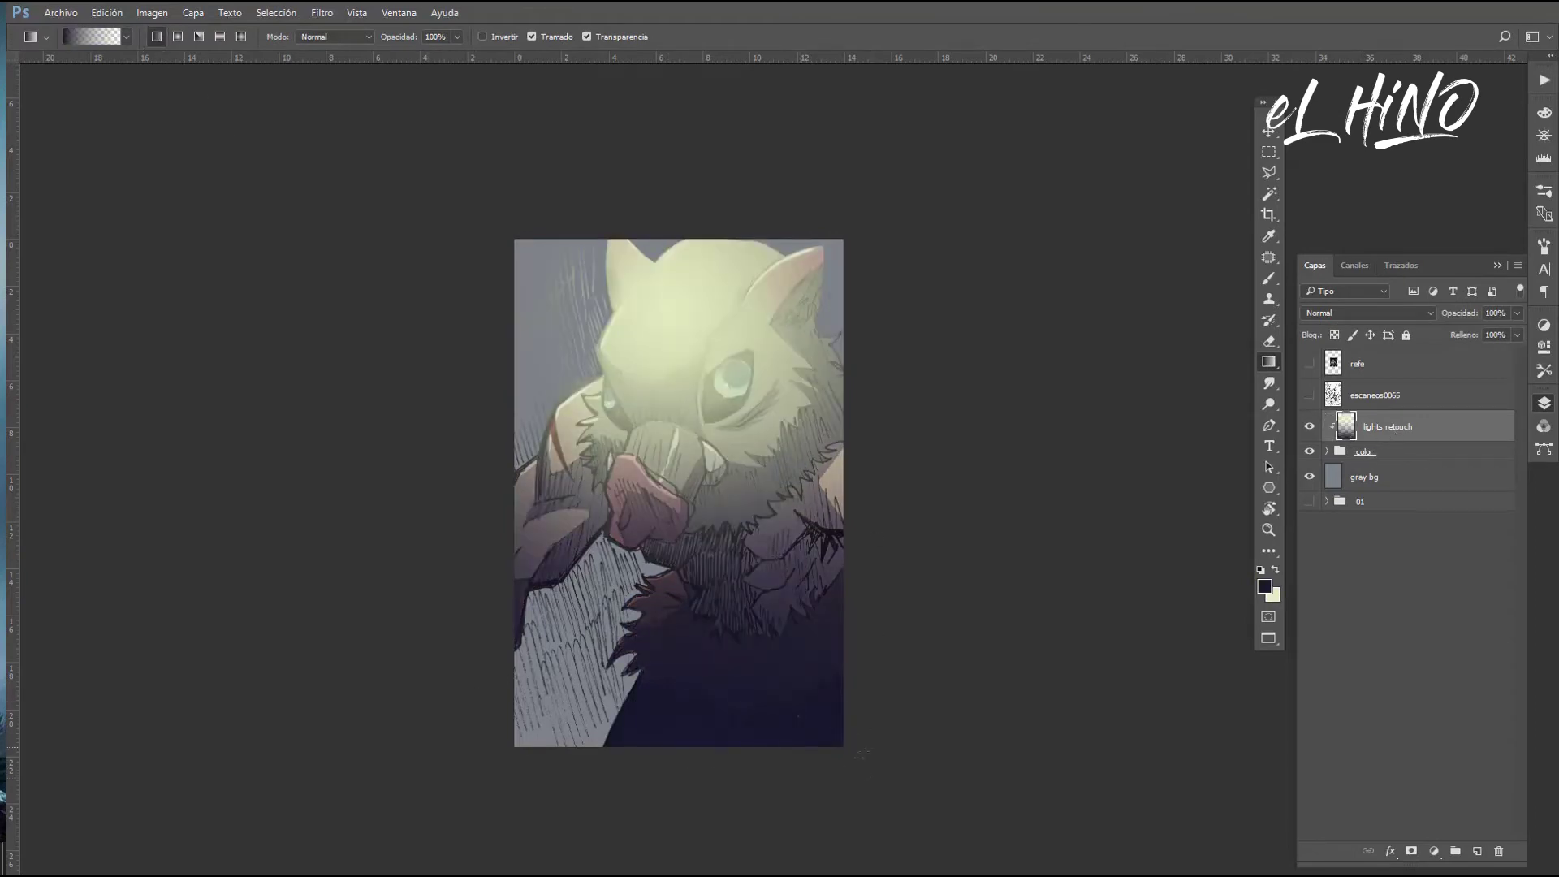
Add radial cream glows over the left arm and the right ear and cheek
left_click(178, 36)
key("x")
left_click_drag(565, 455, 625, 527)
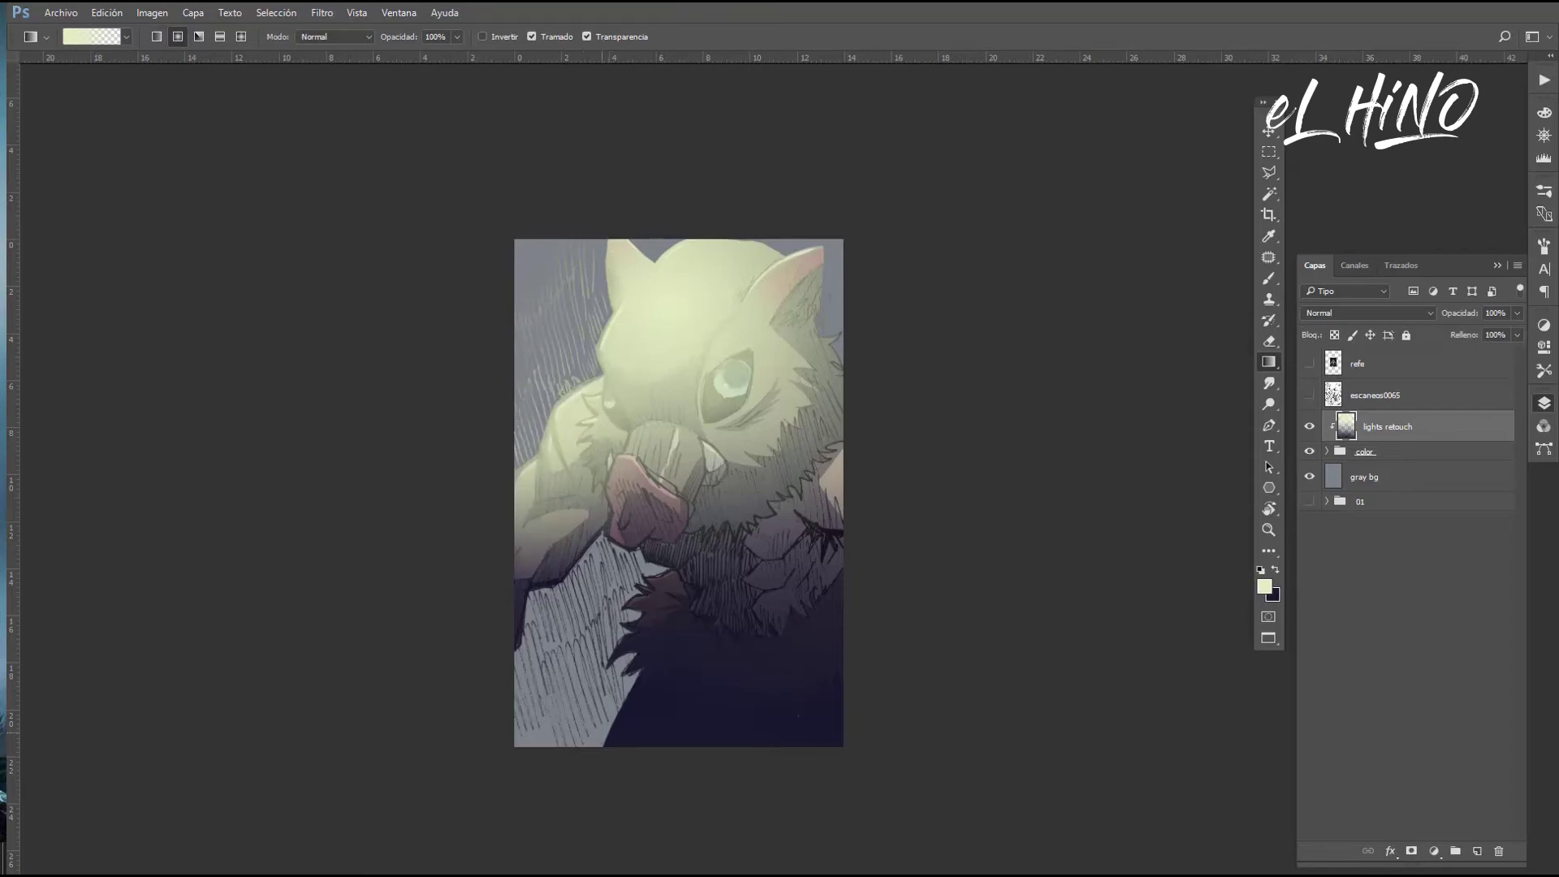
left_click_drag(944, 371, 791, 375)
Set lights retouch to Luz suave at about 65% opacity and compare before and after
left_click(1366, 312)
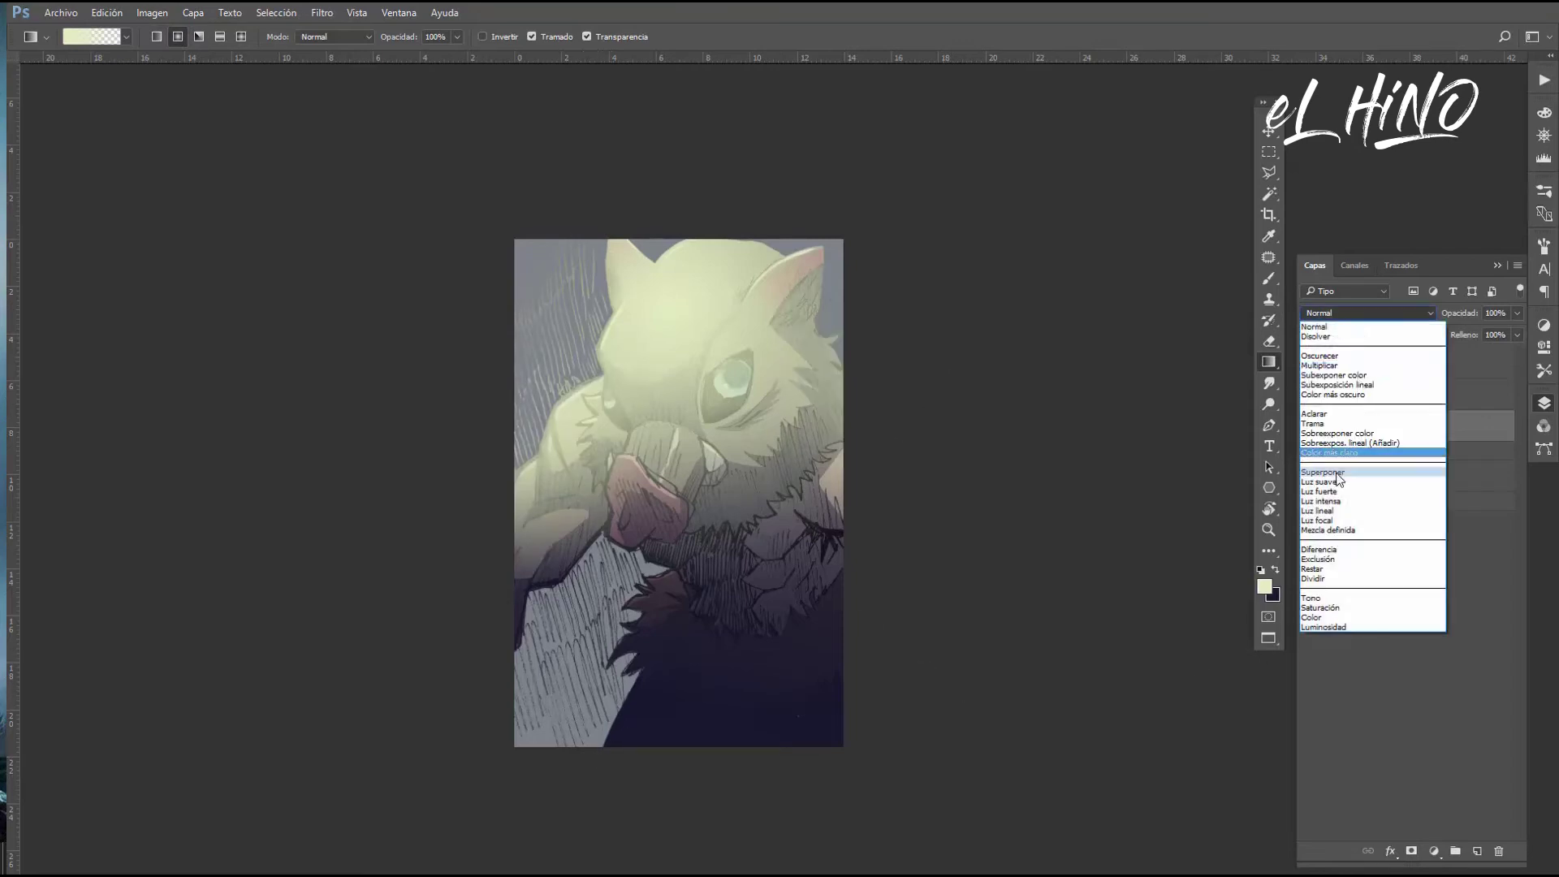
left_click(1345, 480)
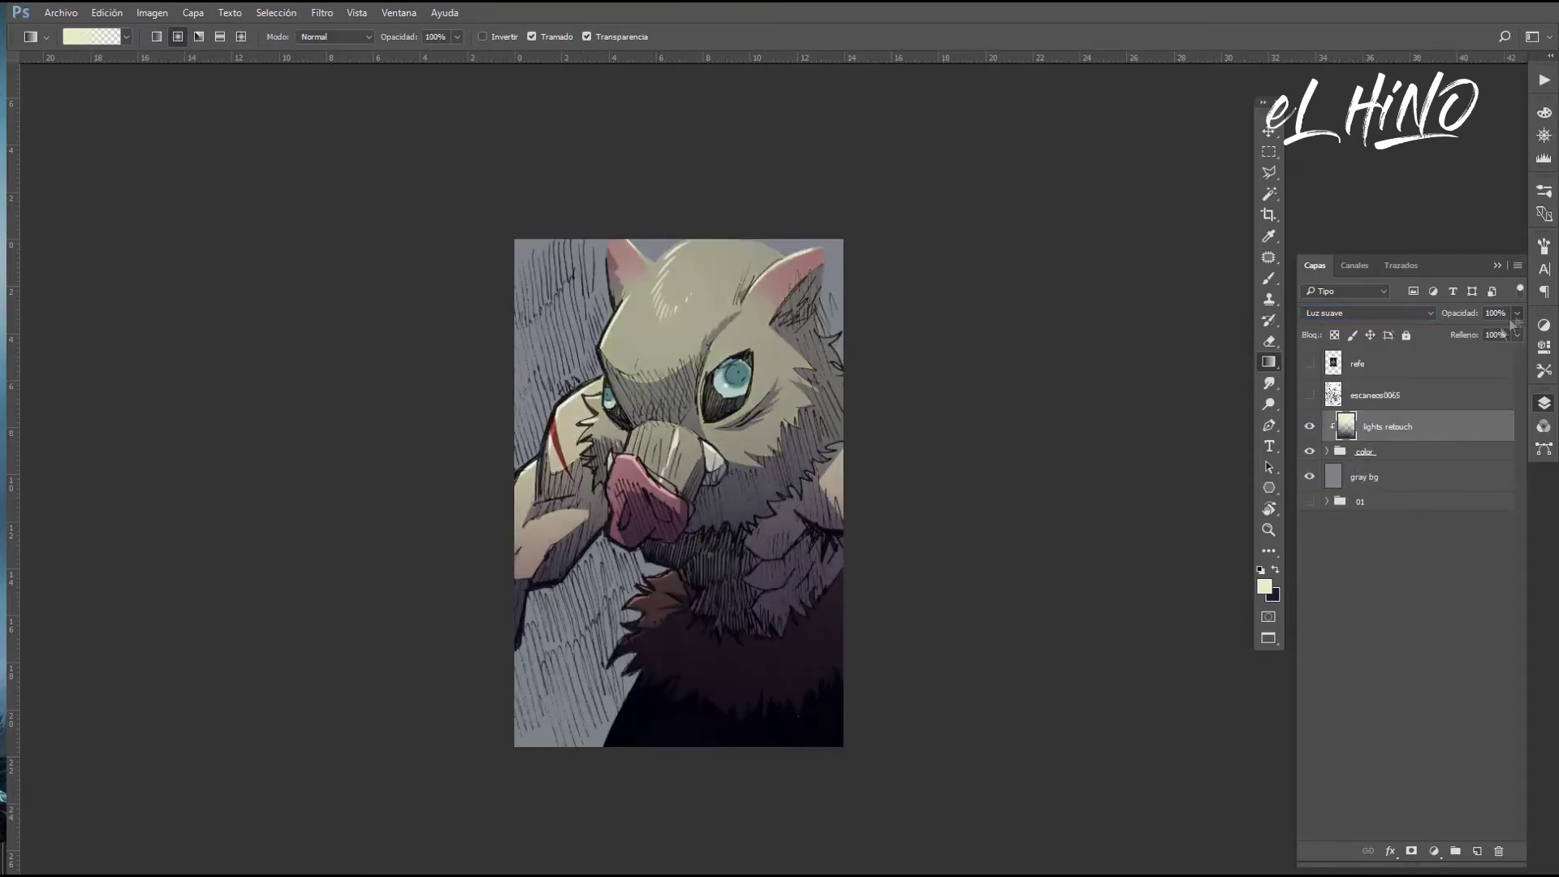
left_click_drag(1515, 314, 1485, 333)
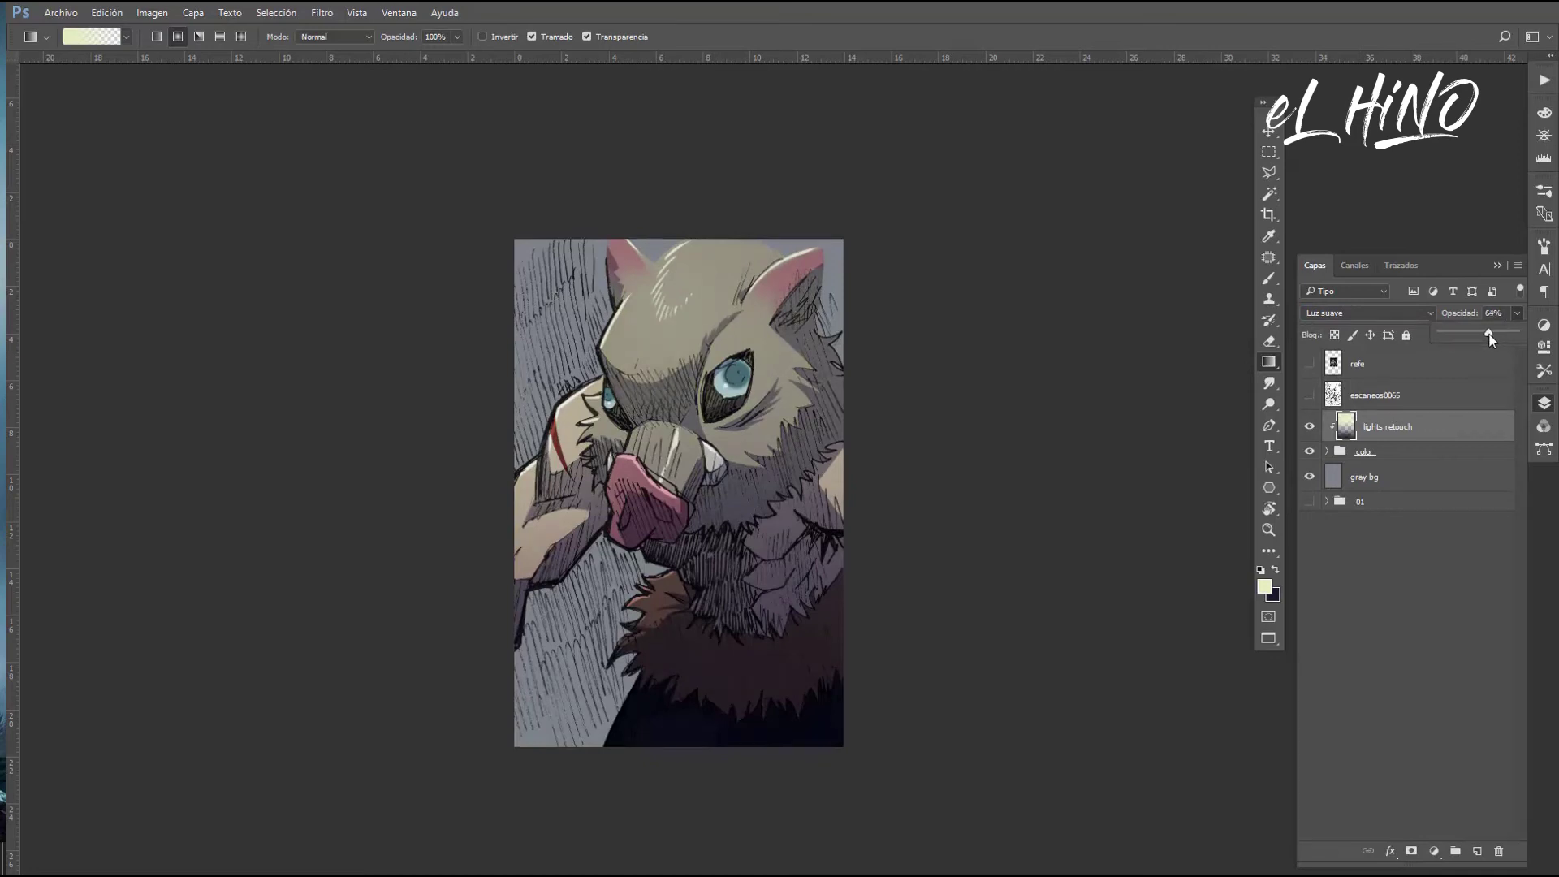
left_click(1309, 426)
key("z")
left_click_drag(991, 585, 1041, 617)
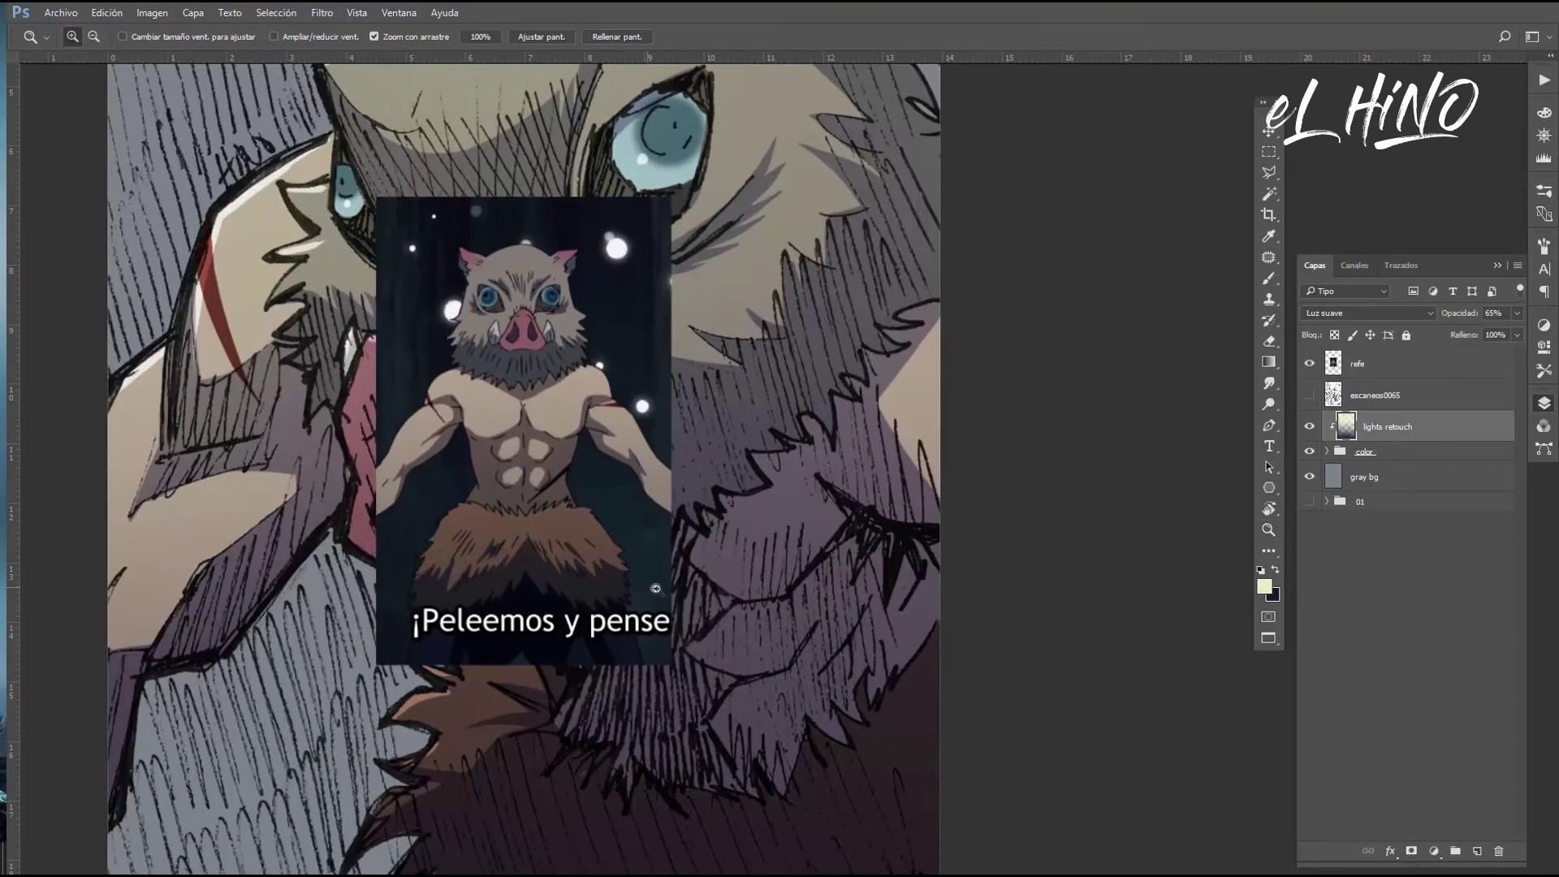
Fill the gray bg layer with the dark colour
left_click(1364, 476)
key("alt+BackSpace")
key("z")
key("ctrl+minus")
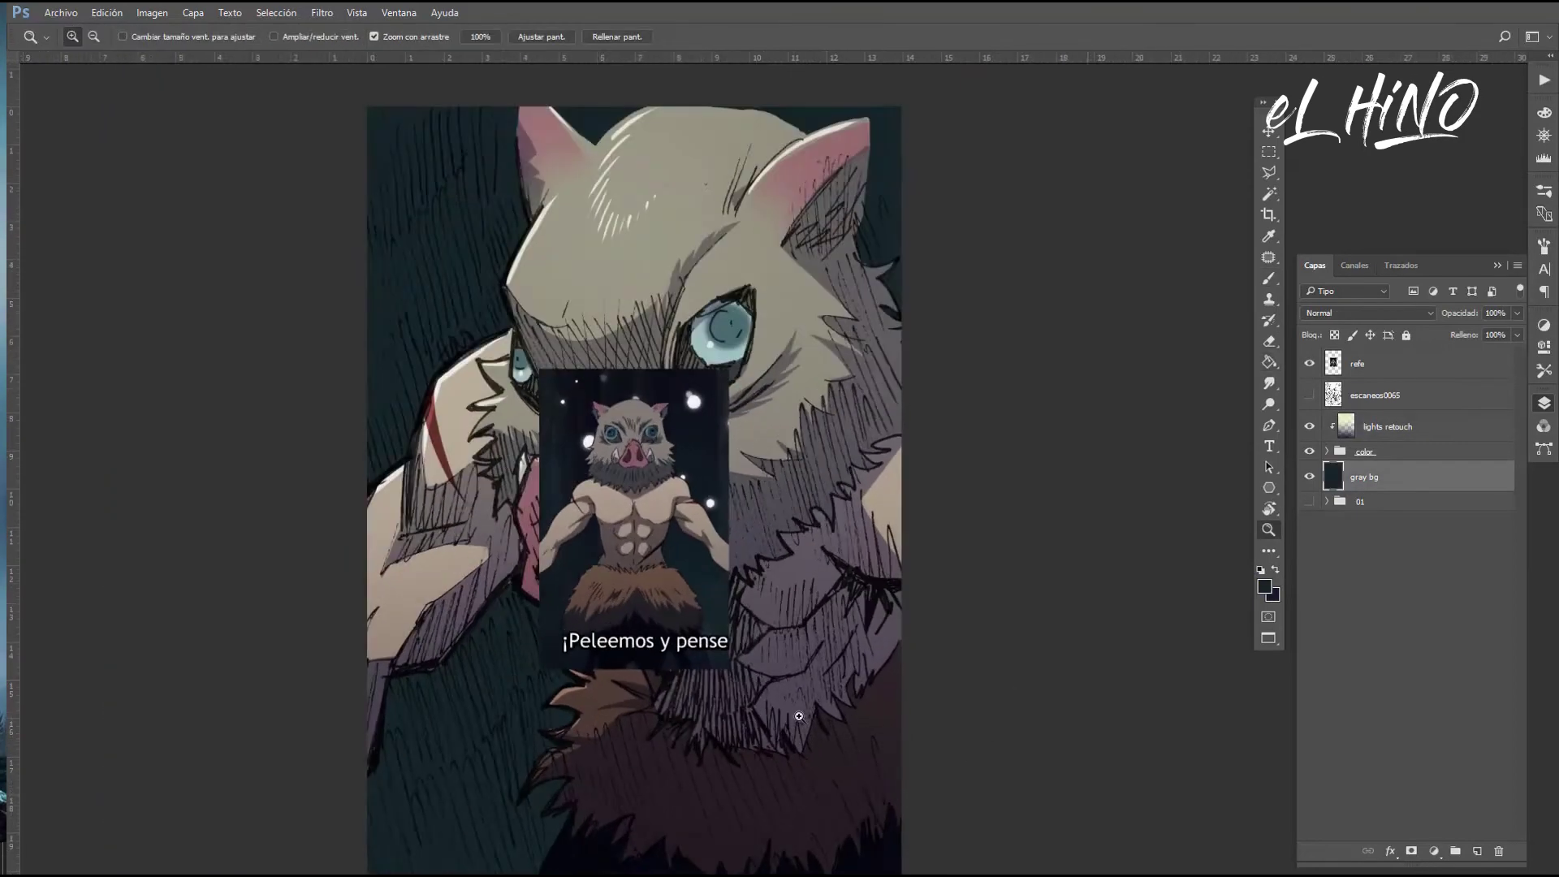
Enlarge the brush to 322 px and paint broad dark strokes over the lower-left
key("b")
right_click(702, 573)
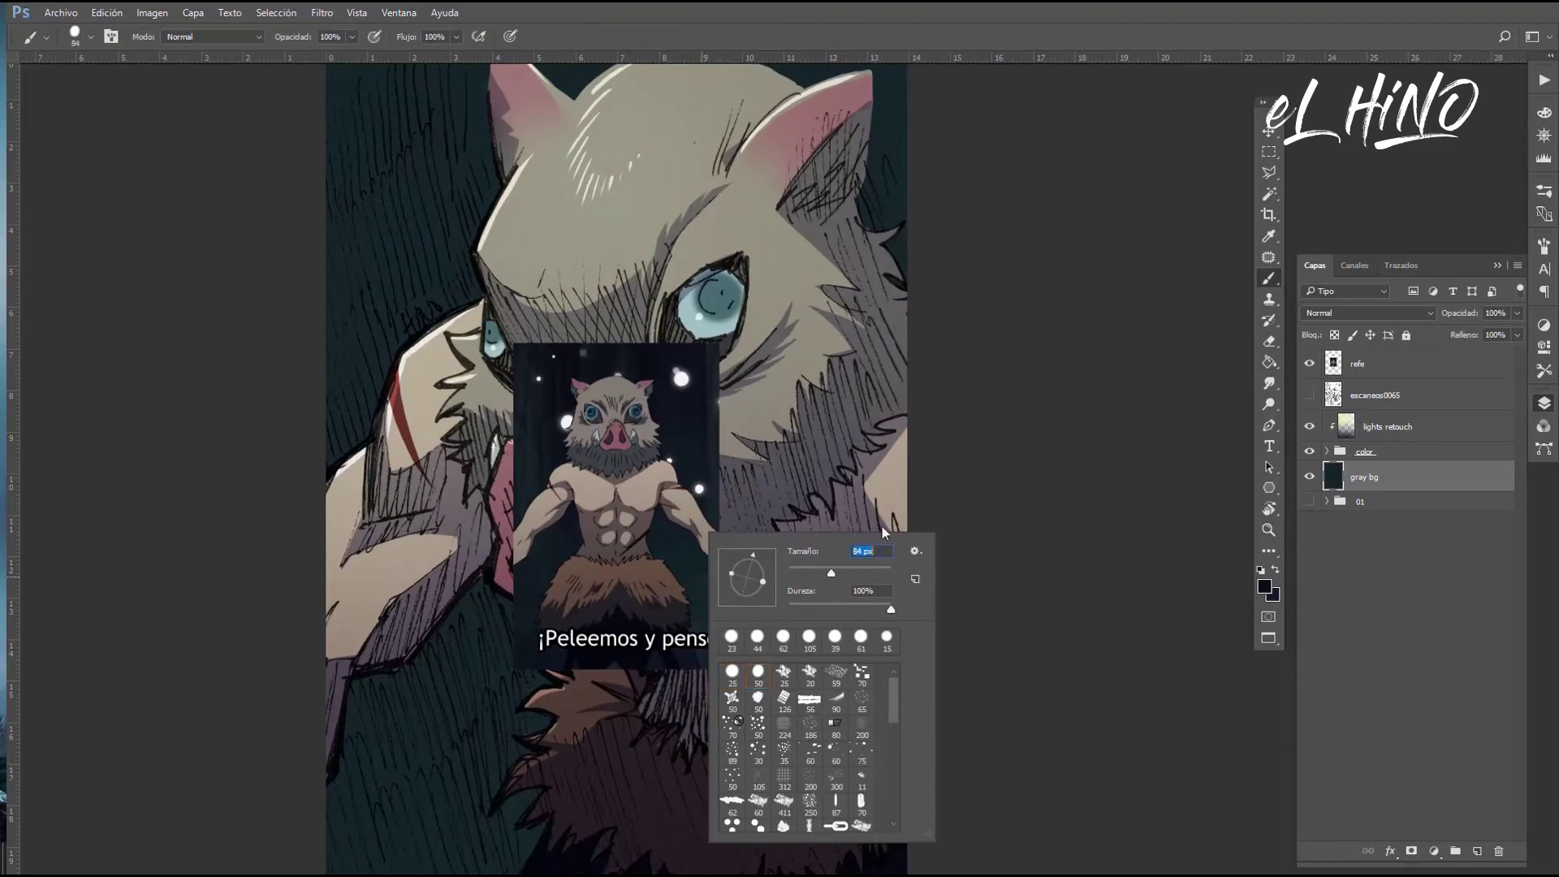
key("Escape")
key("ctrl+minus")
right_click(665, 341)
key("Escape")
left_click_drag(670, 520, 674, 710)
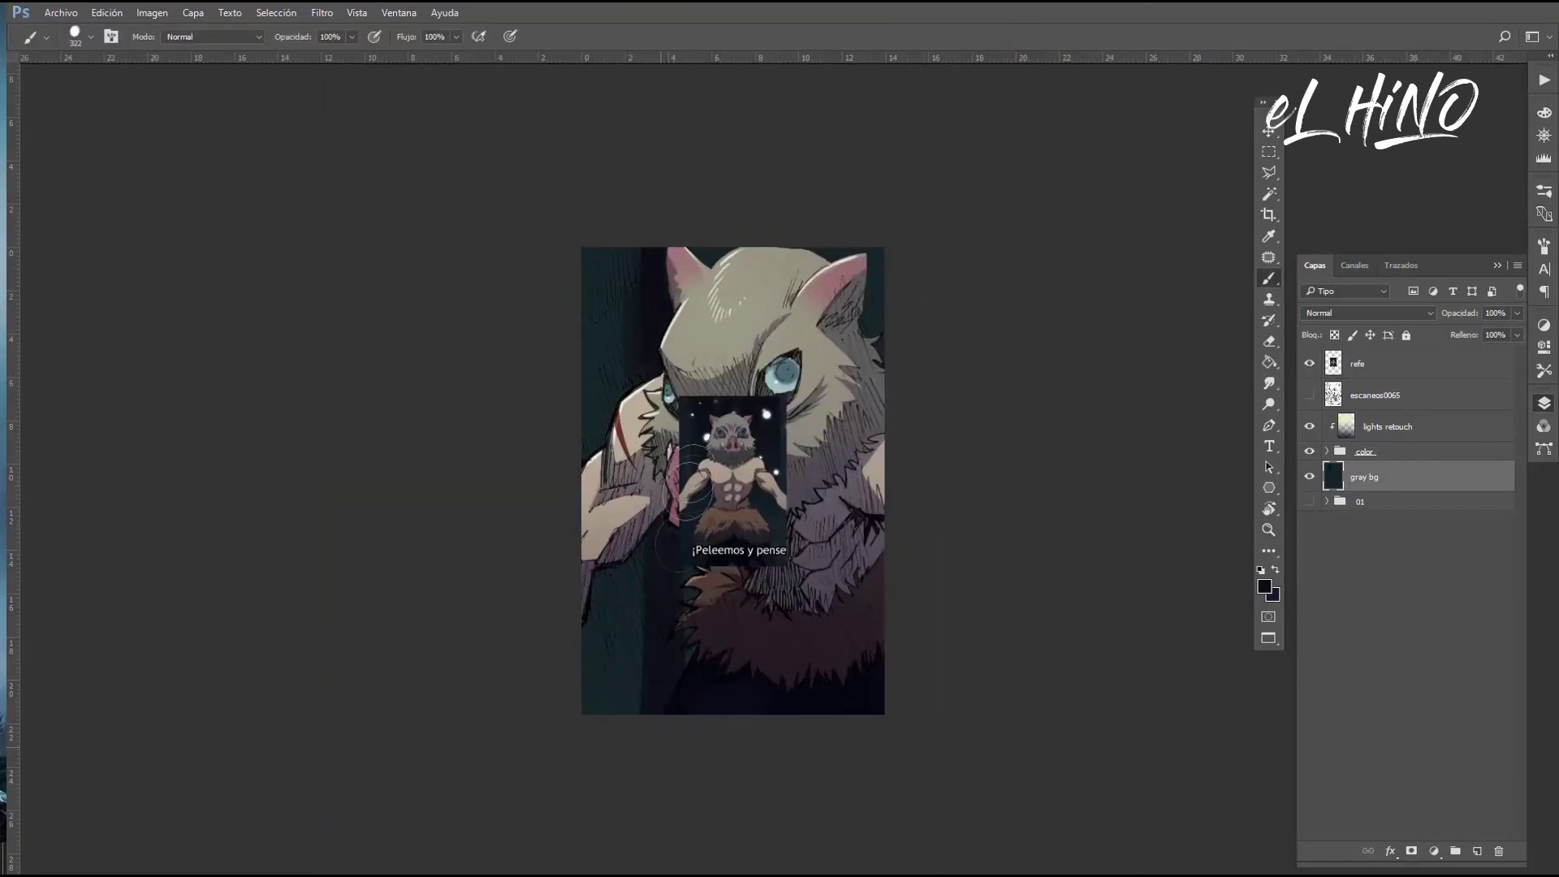
left_click_drag(634, 260, 609, 710)
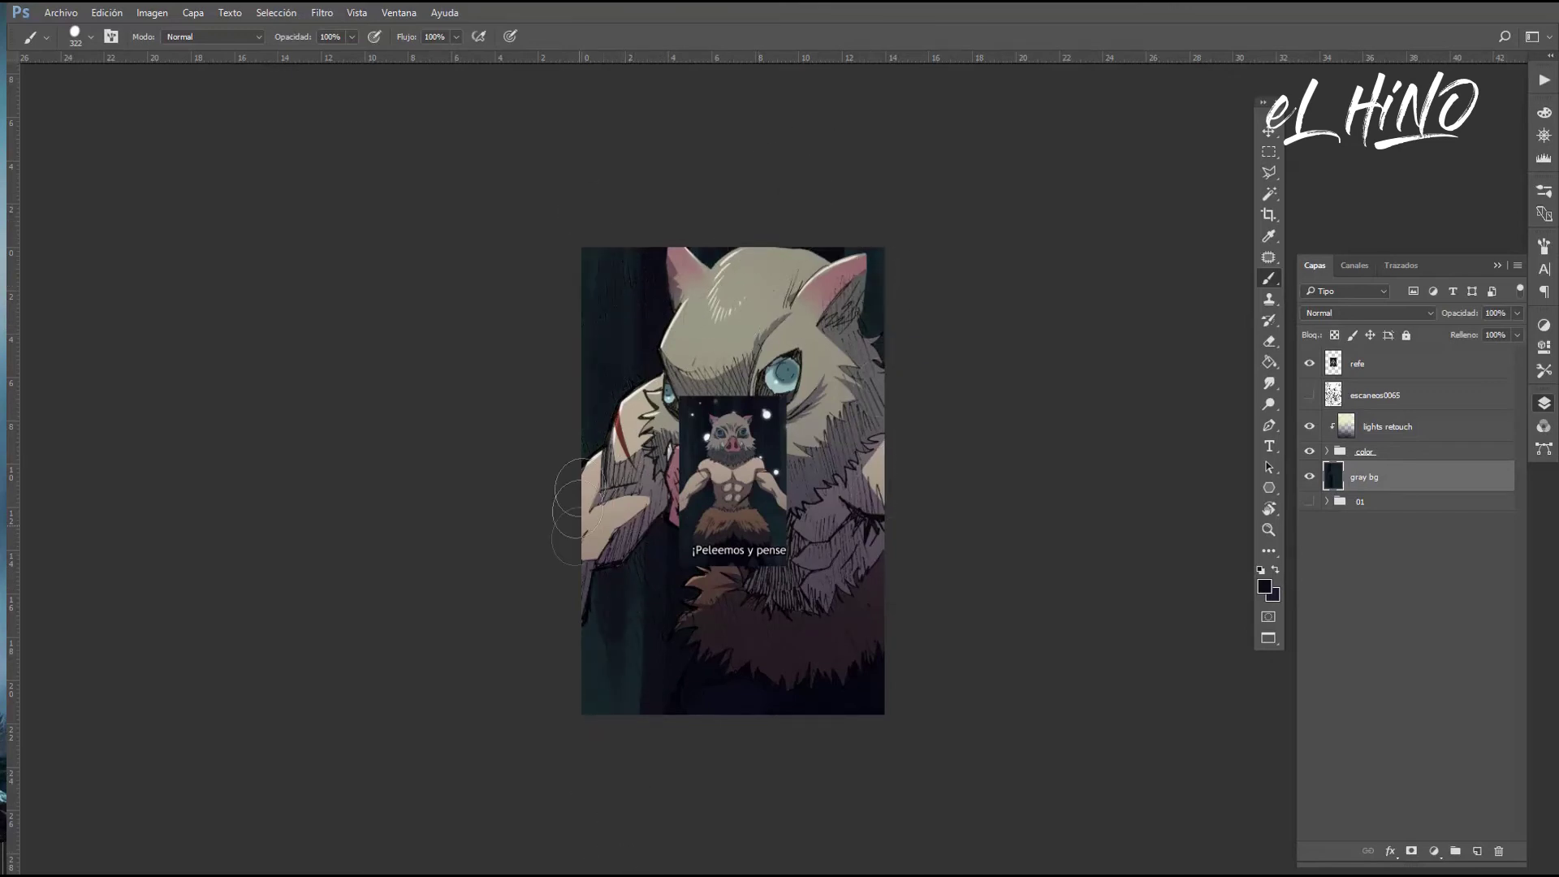
scroll(706, 730, "down", 2)
scroll(670, 699, "up", 2)
Toggle the lines layer inside the color group and hide the refe reference layer
left_click(1326, 451)
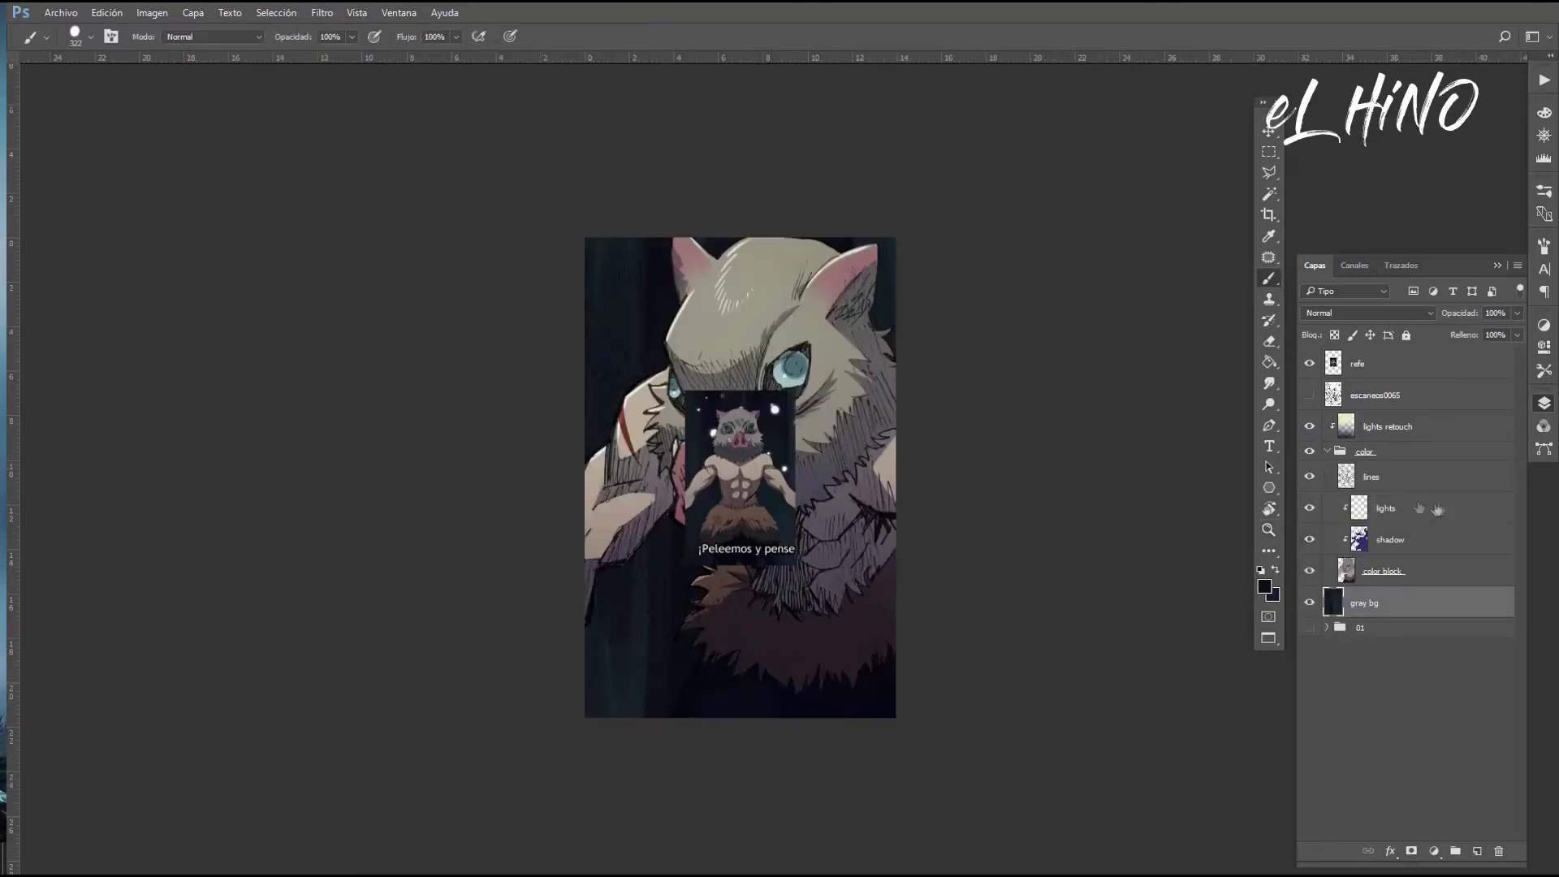
left_click(1308, 476)
left_click(1309, 477)
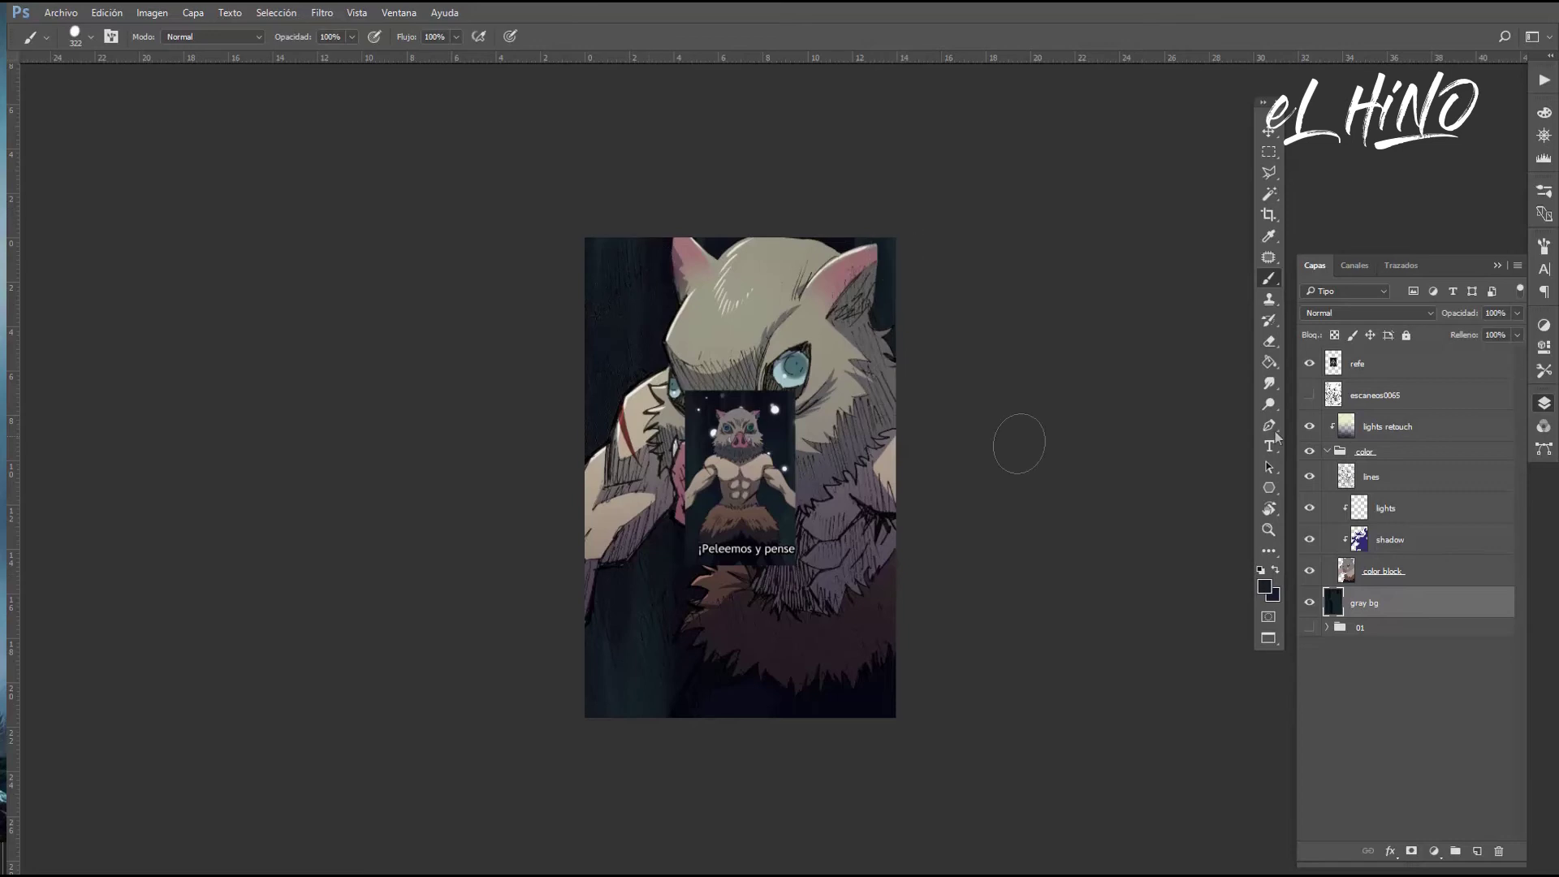
left_click(1309, 362)
key("z")
left_click_drag(923, 540, 812, 657)
Hide the line art, collapse the color group and select lights retouch
left_click(1309, 477)
key("b")
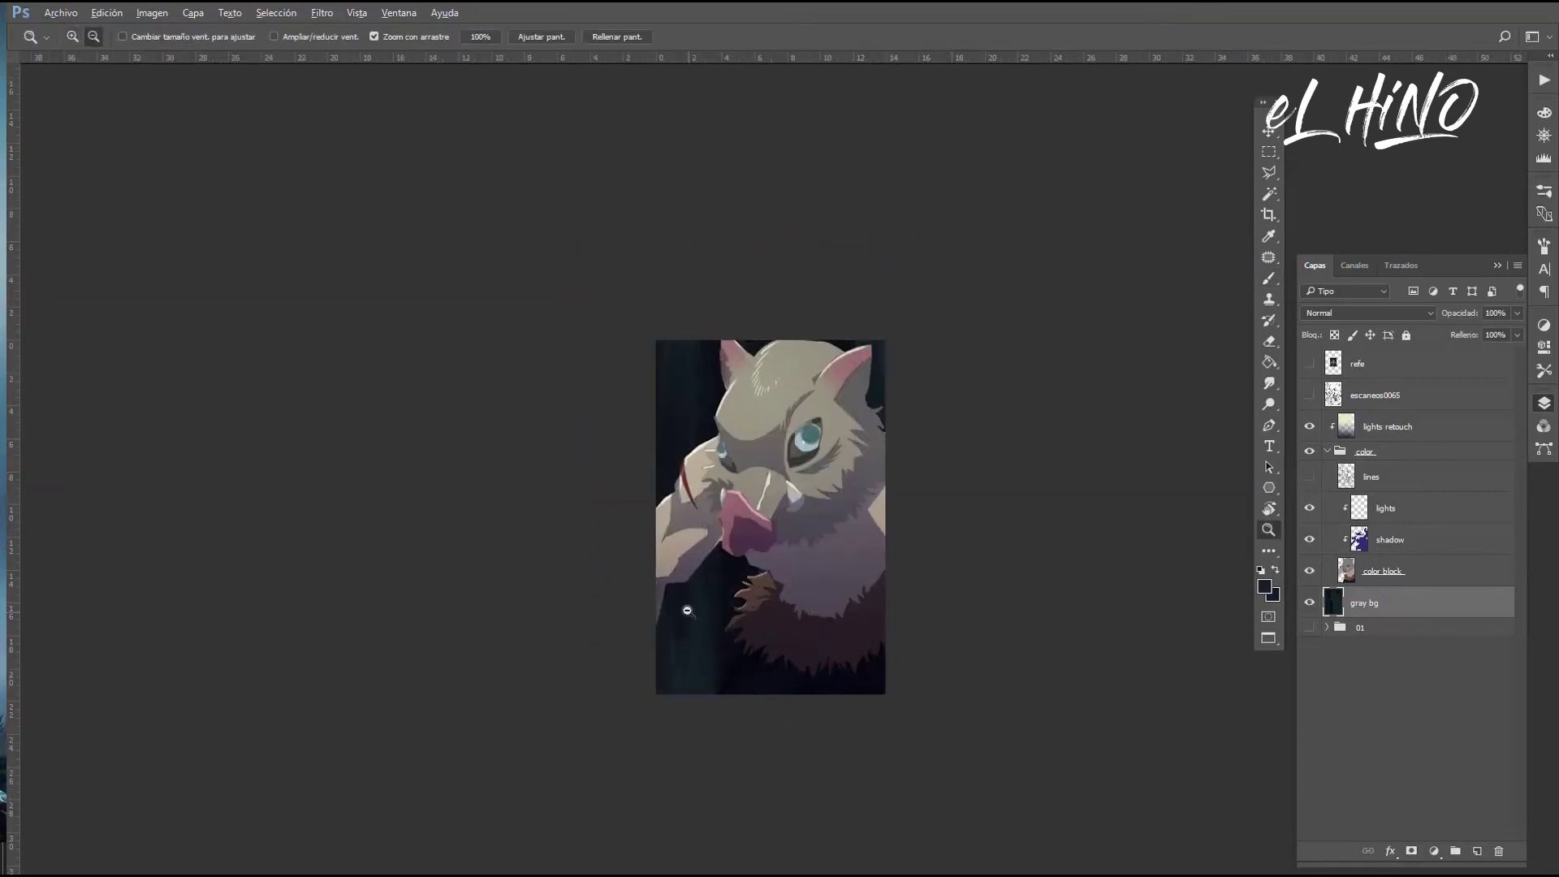
scroll(687, 609, "up", 3)
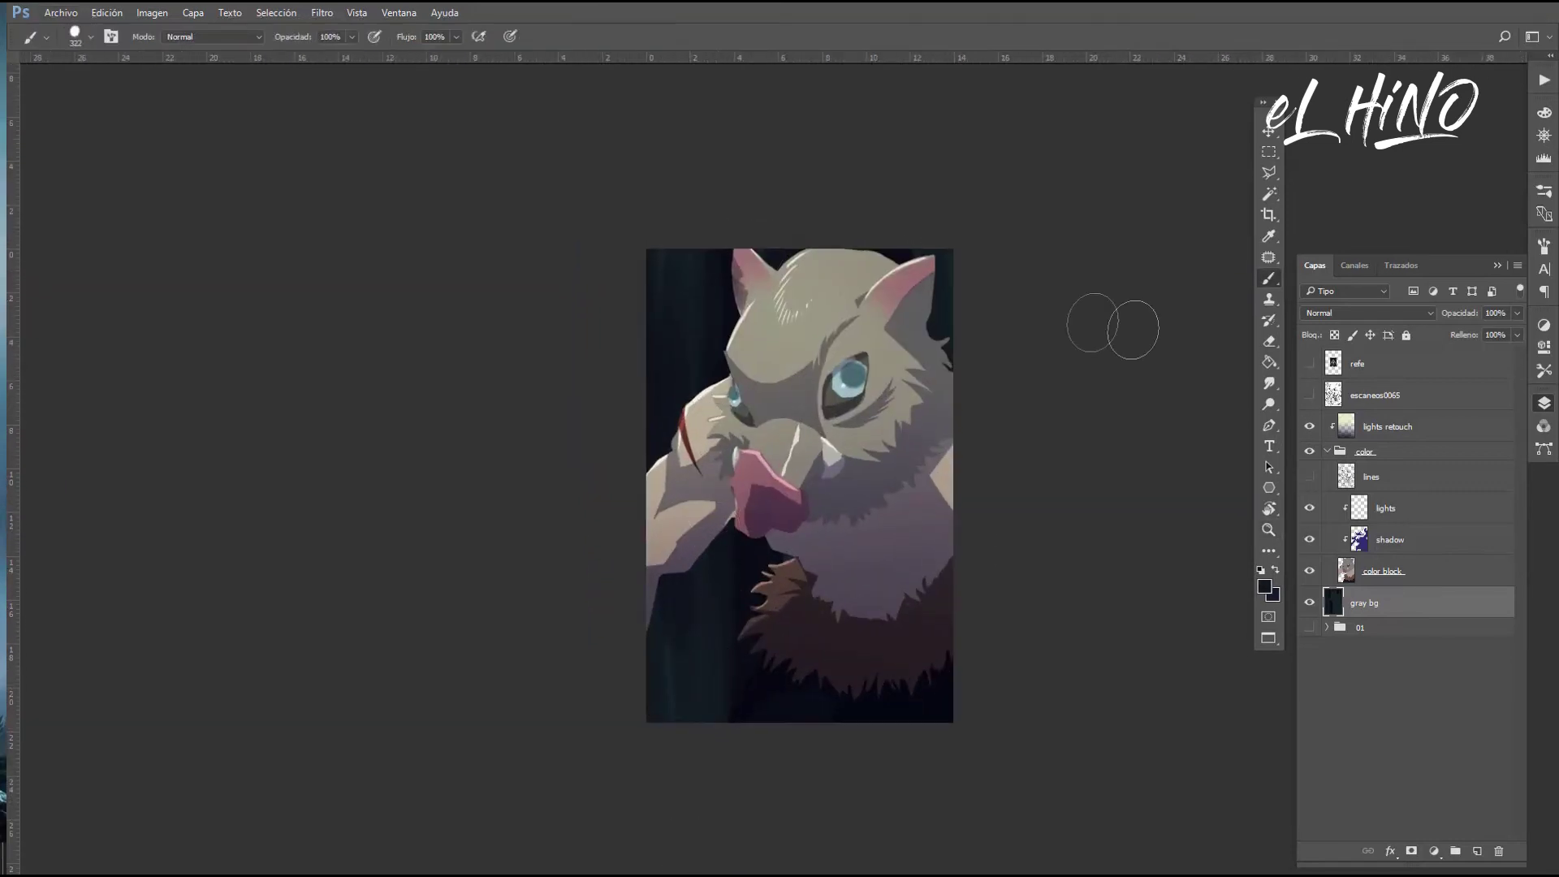
key("z")
scroll(956, 641, "down", 2)
scroll(956, 640, "down", 2)
left_click(1327, 451)
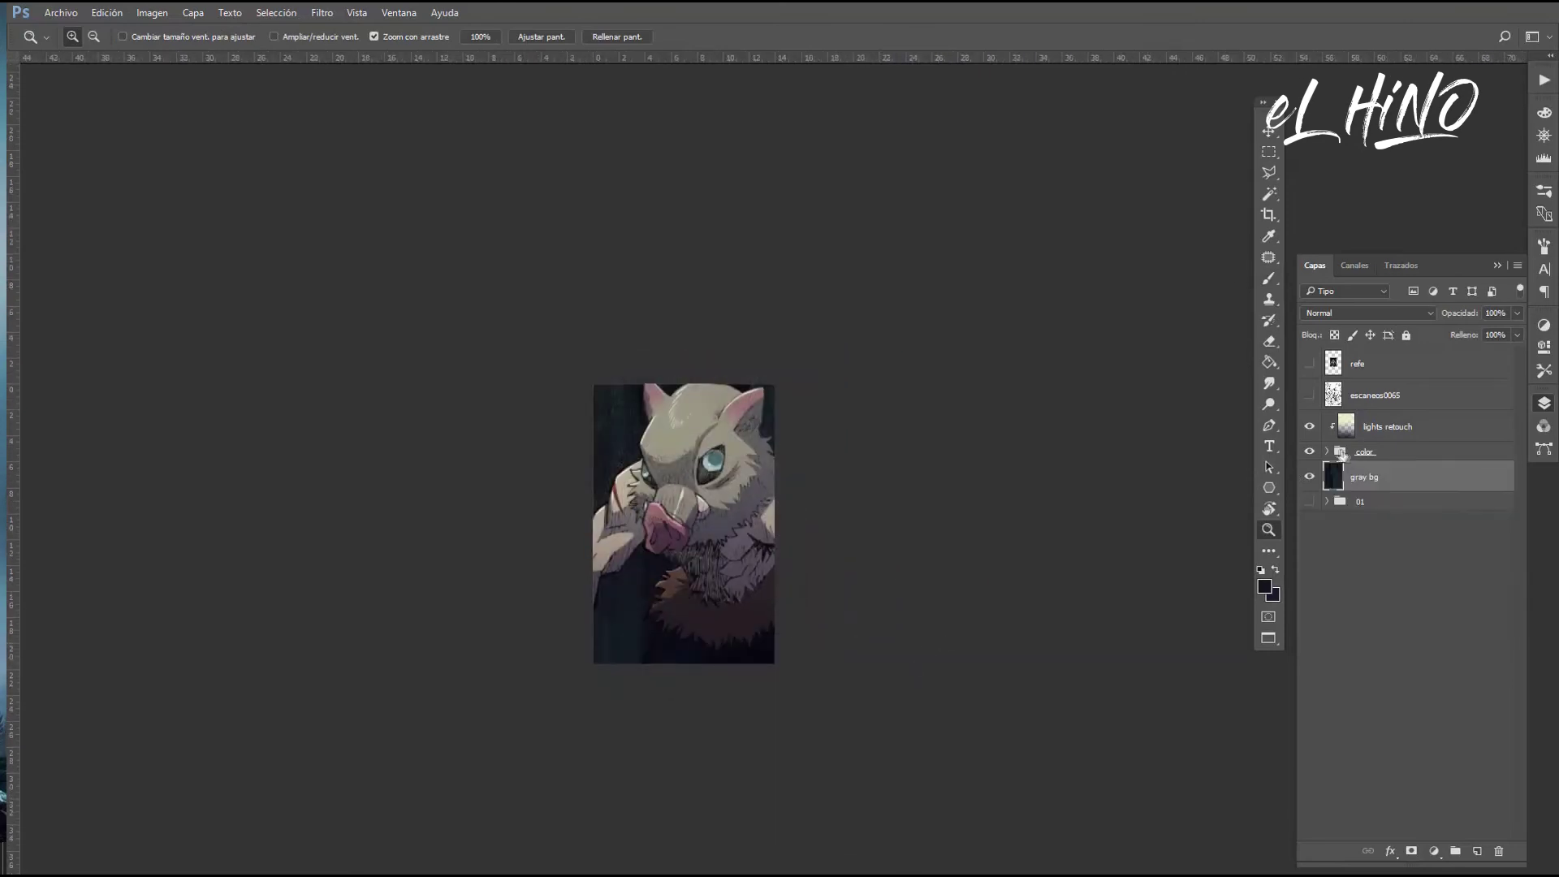
left_click(1361, 440)
Add a new layer above lights retouch and set it to Superponer blending
scroll(700, 663, "down", 1)
scroll(700, 663, "up", 1)
left_click(1477, 850)
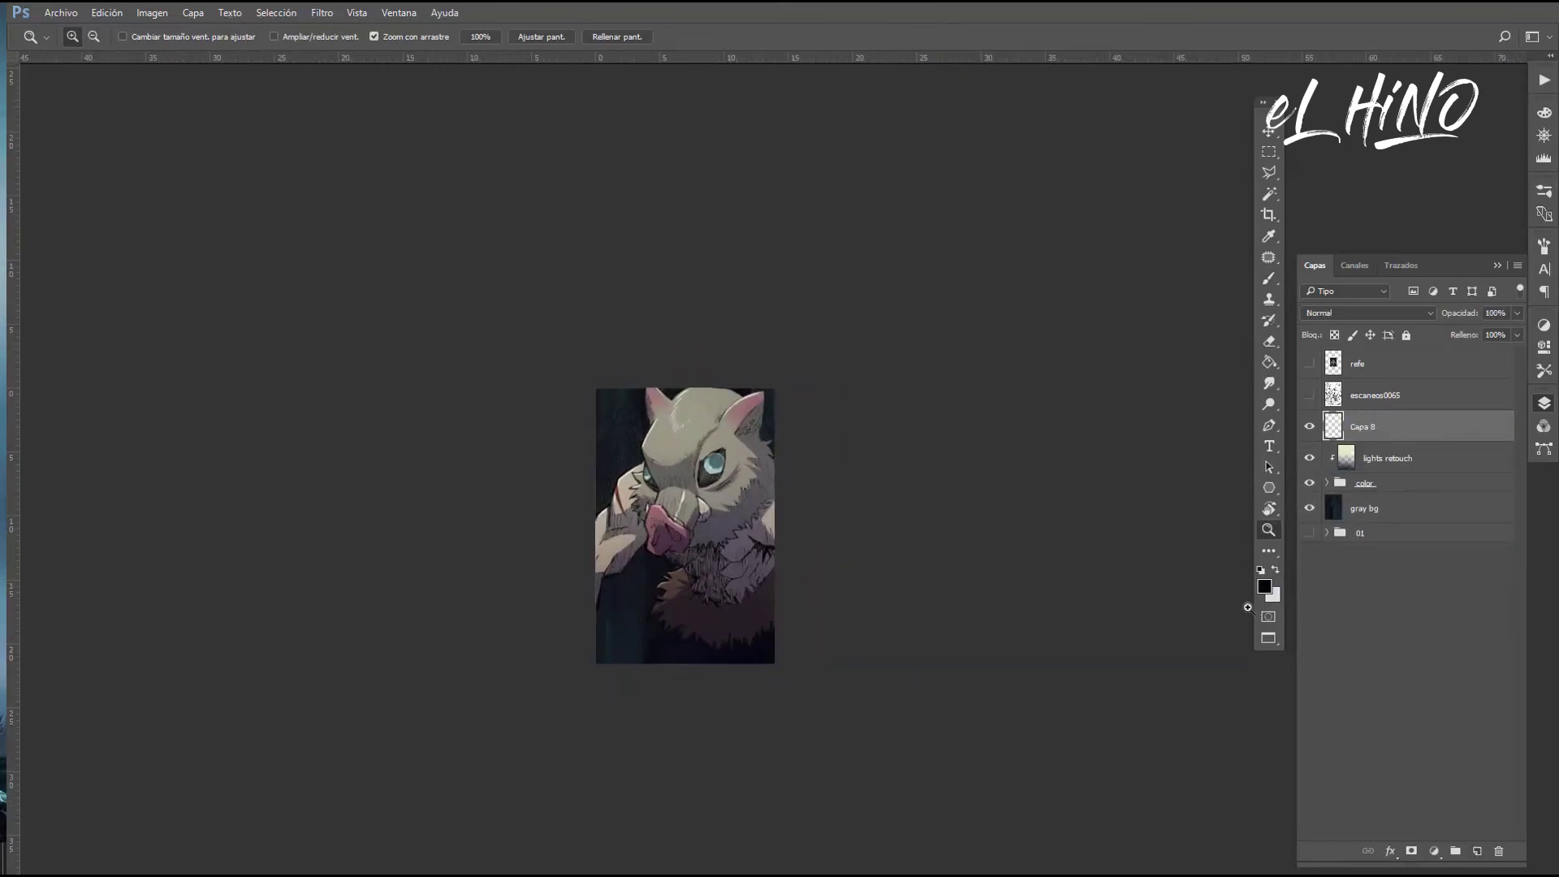
key("g")
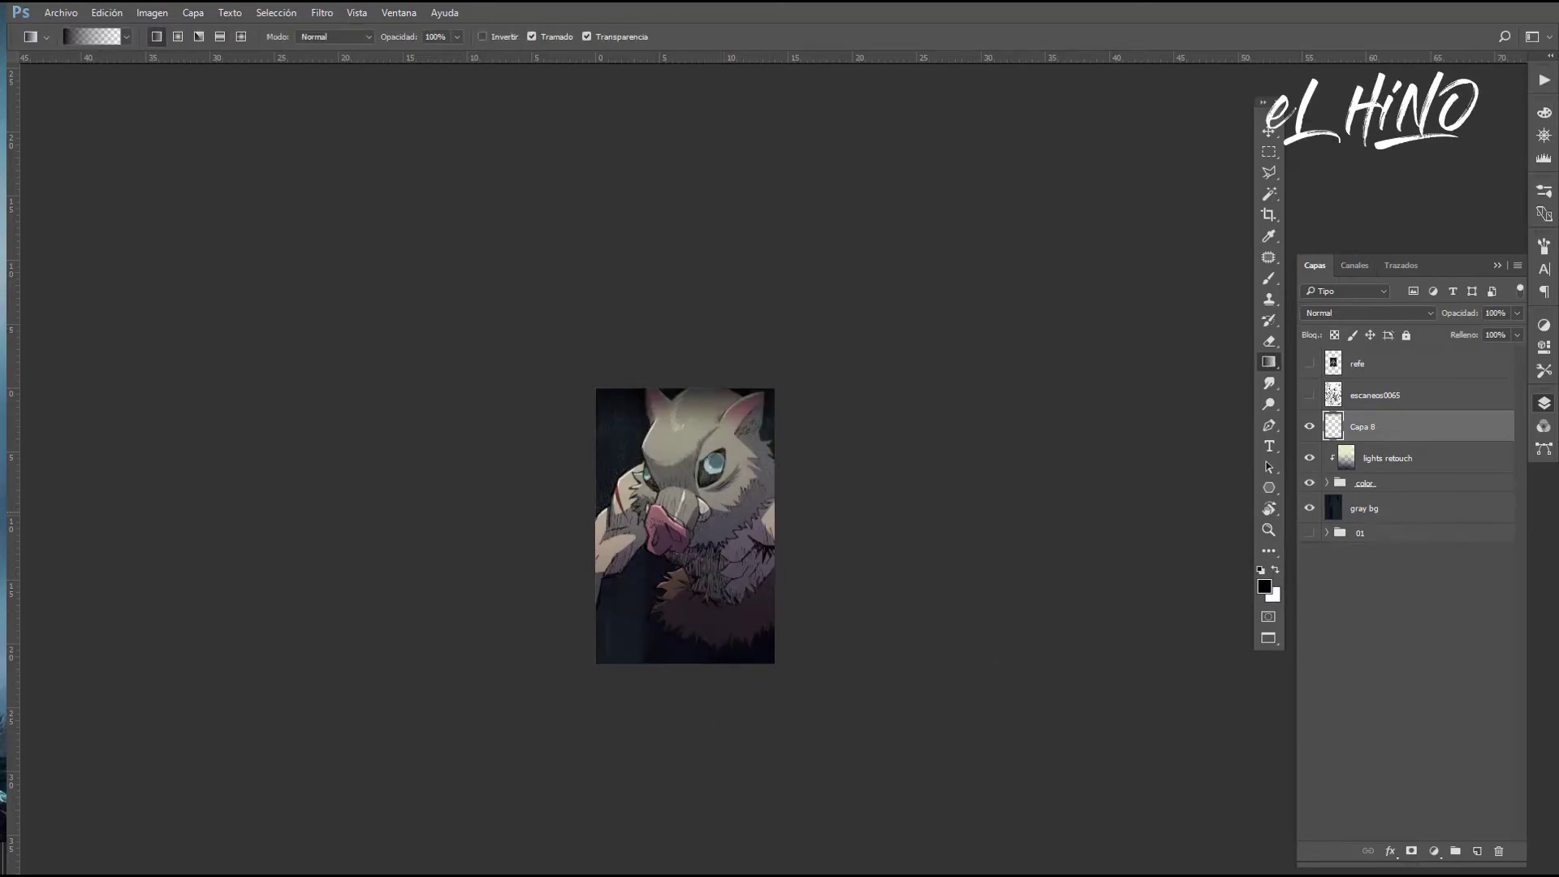
key("z")
mouse_move(772, 682)
left_mouse_down()
mouse_move(838, 657)
mouse_move(785, 689)
left_mouse_up()
left_click(1368, 313)
left_click(1340, 479)
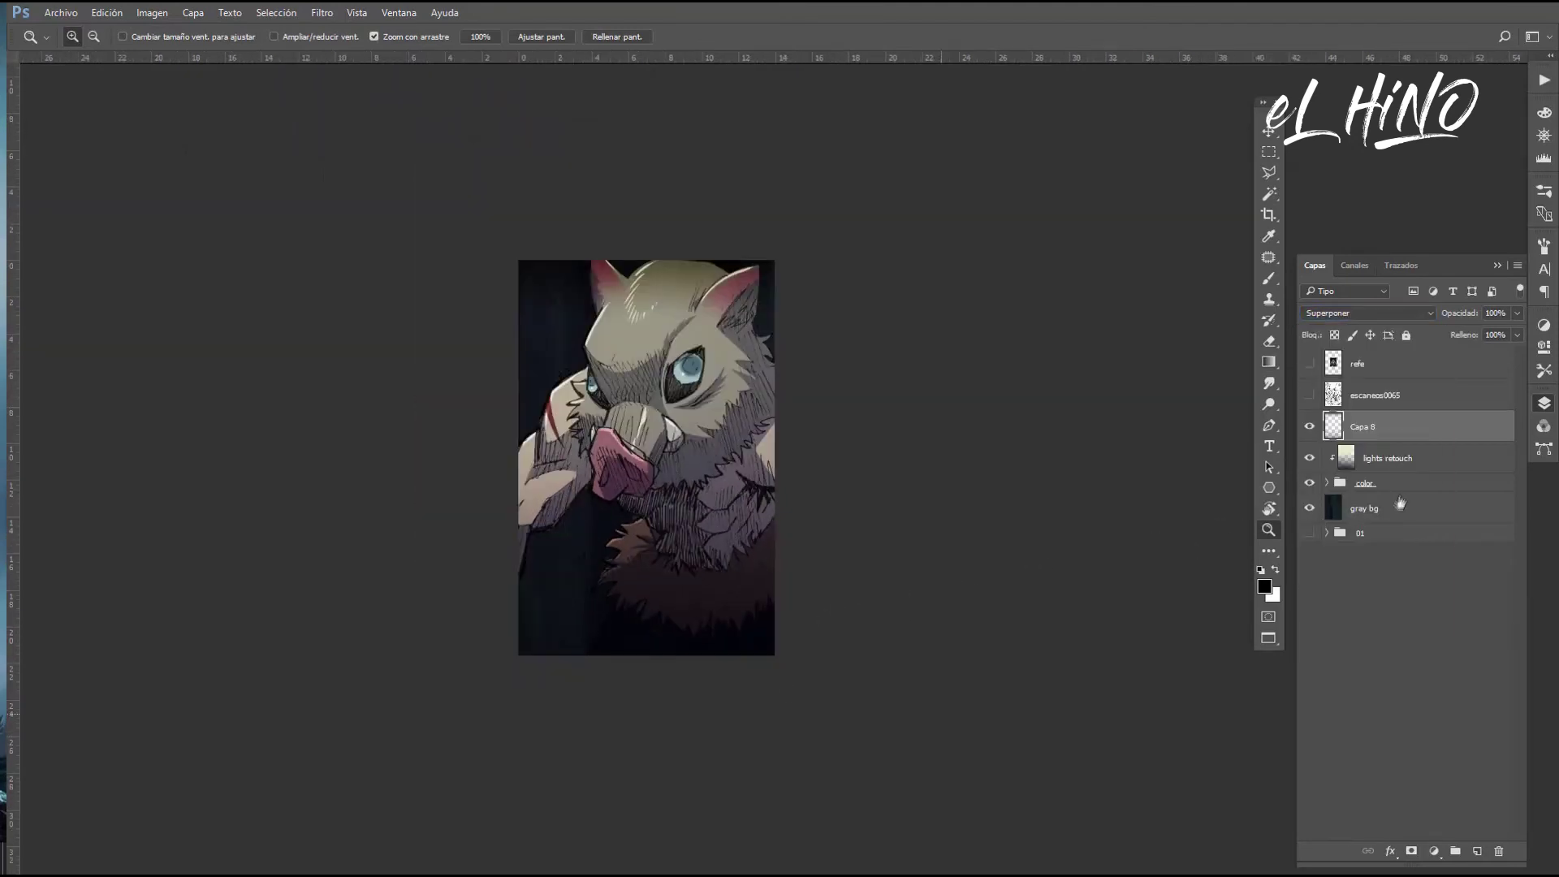
Toggle the overlay and lights retouch layers to compare, adding then deleting a mask on the color group
left_click(1397, 507)
left_click(1390, 427)
left_click(1380, 458)
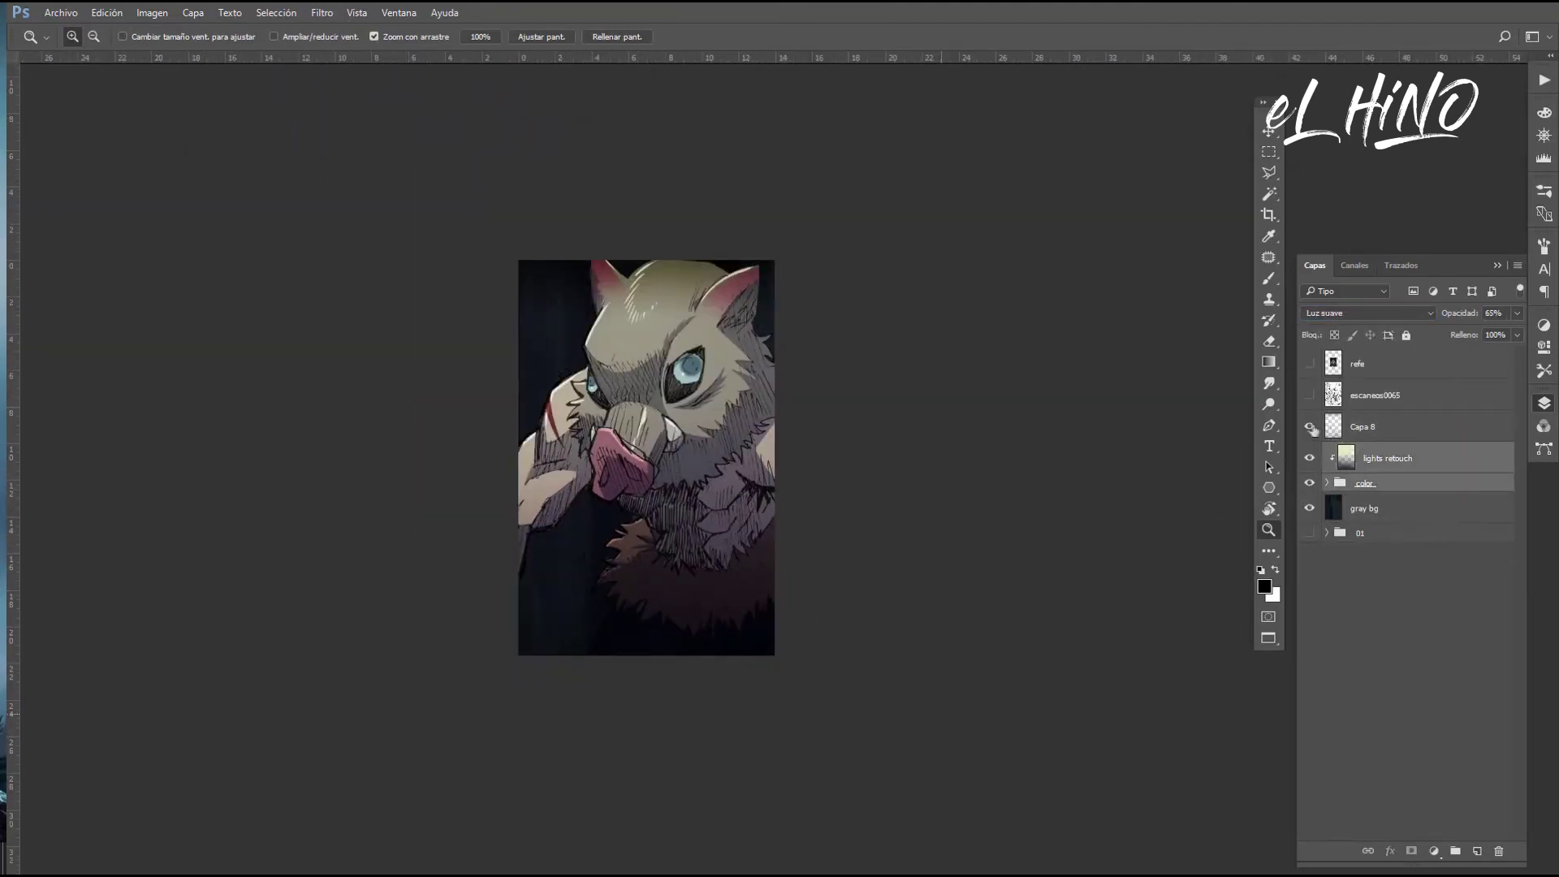
left_click(1310, 427)
left_click(1309, 458)
left_click(1372, 484)
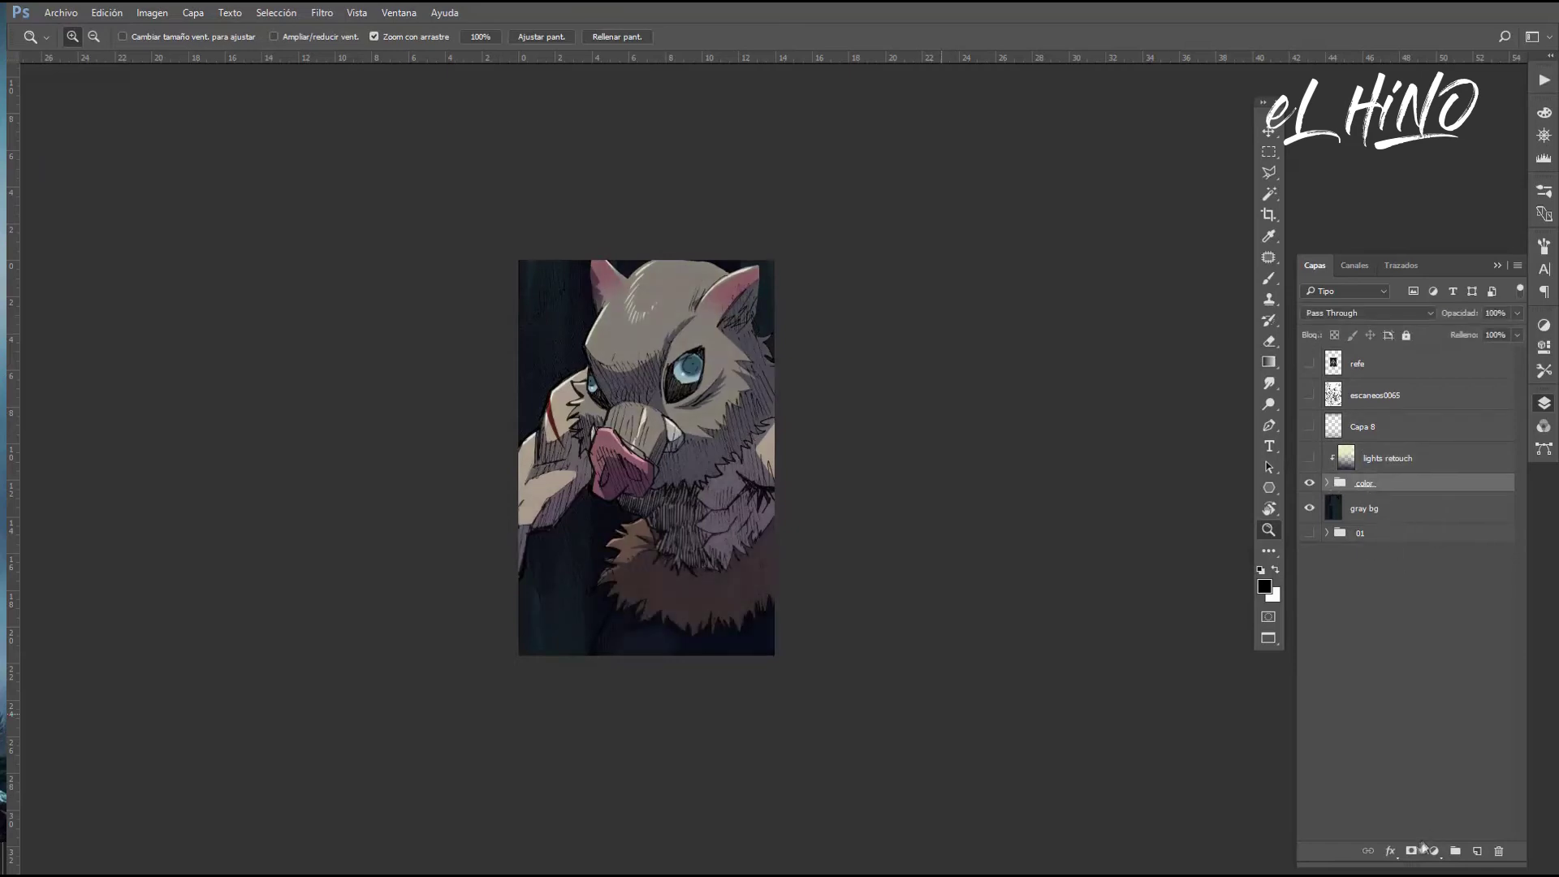
left_click(1411, 851)
key("g")
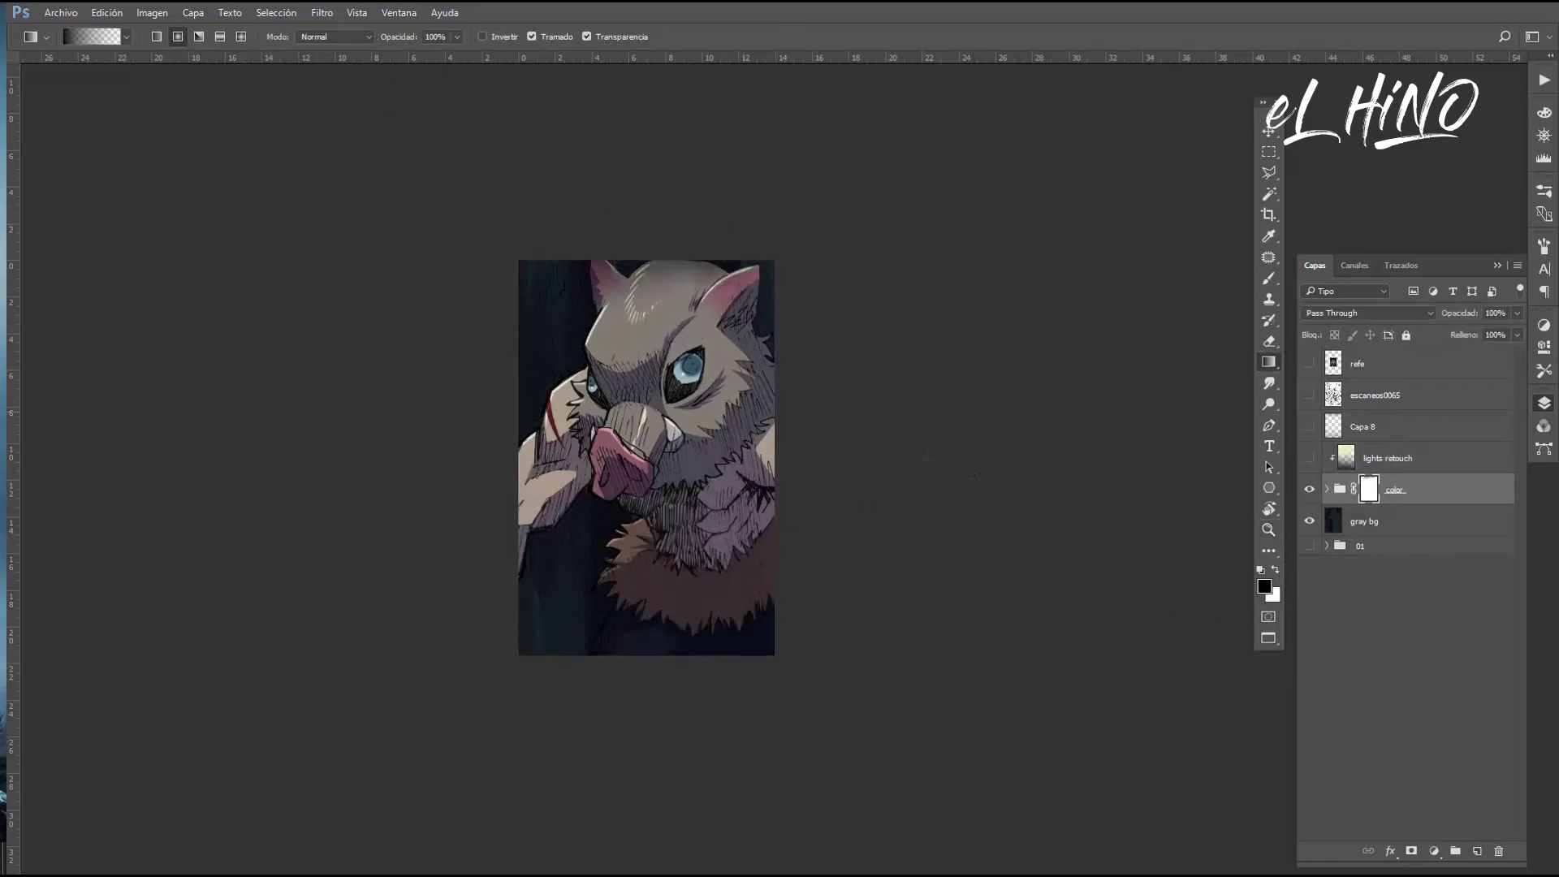
left_click(1309, 458)
left_click_drag(1369, 488, 1498, 851)
left_click(828, 338)
Show the overlay layer again and select the lines layer inside the color group
left_click(1309, 426)
key("z")
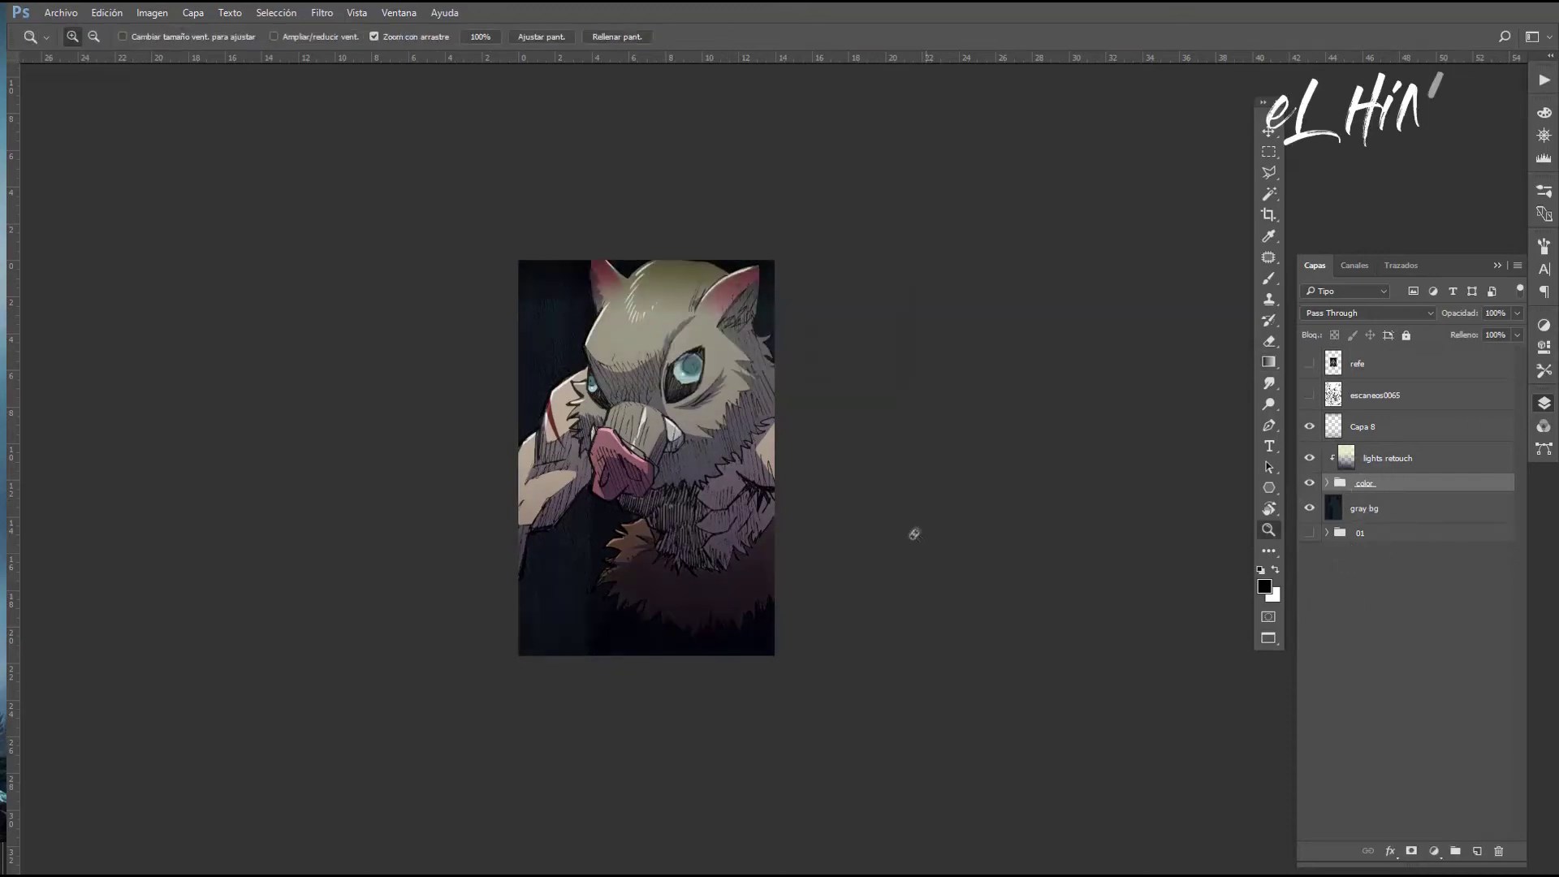
left_click_drag(915, 522, 1057, 539)
left_click(1327, 482)
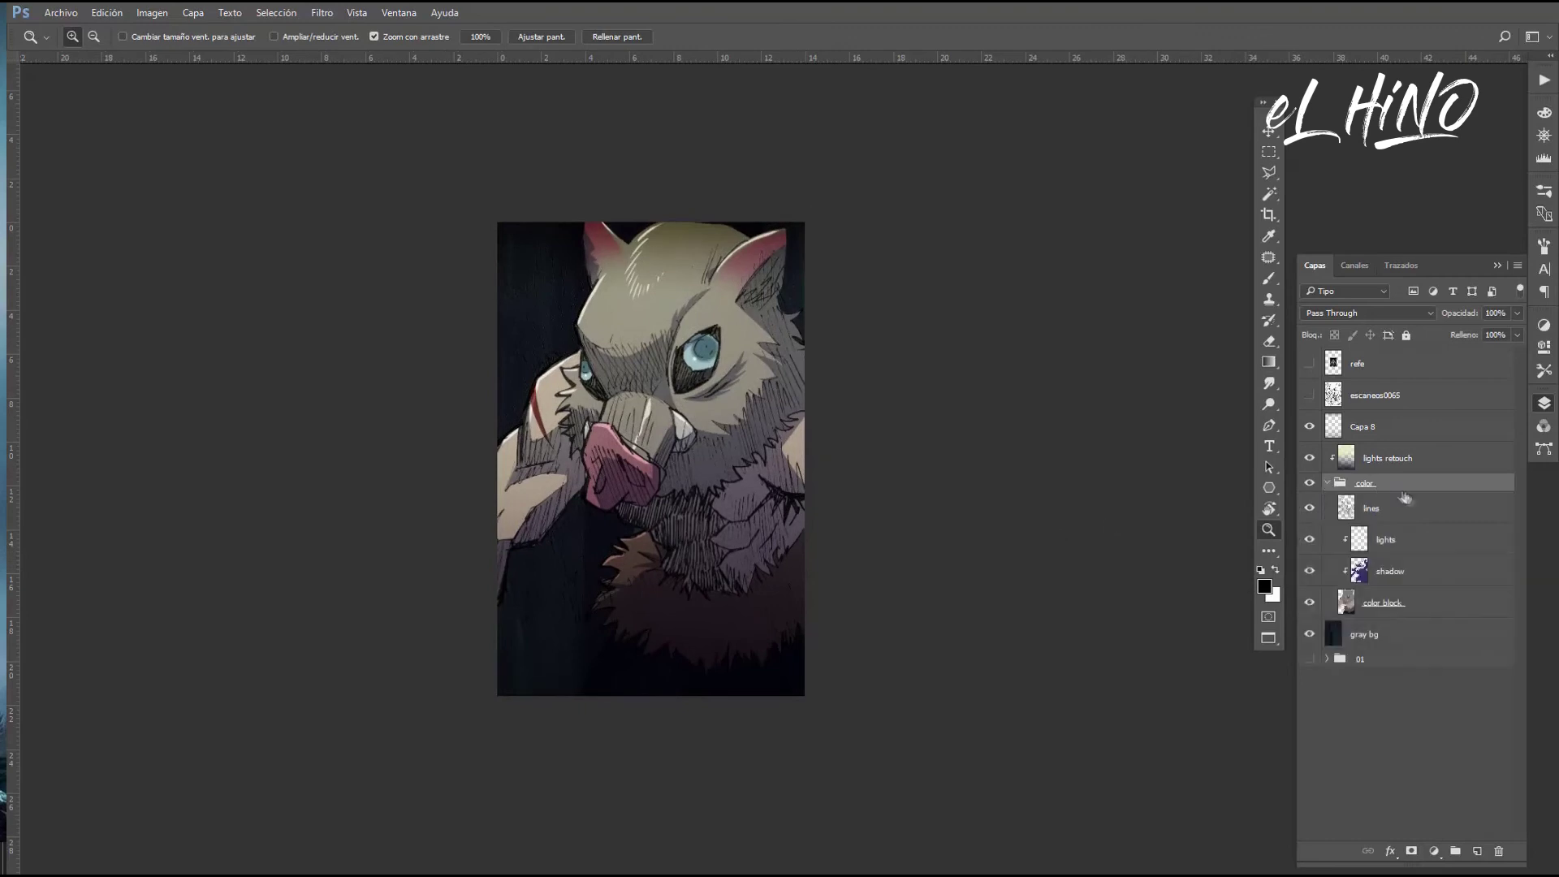
left_click(1385, 508)
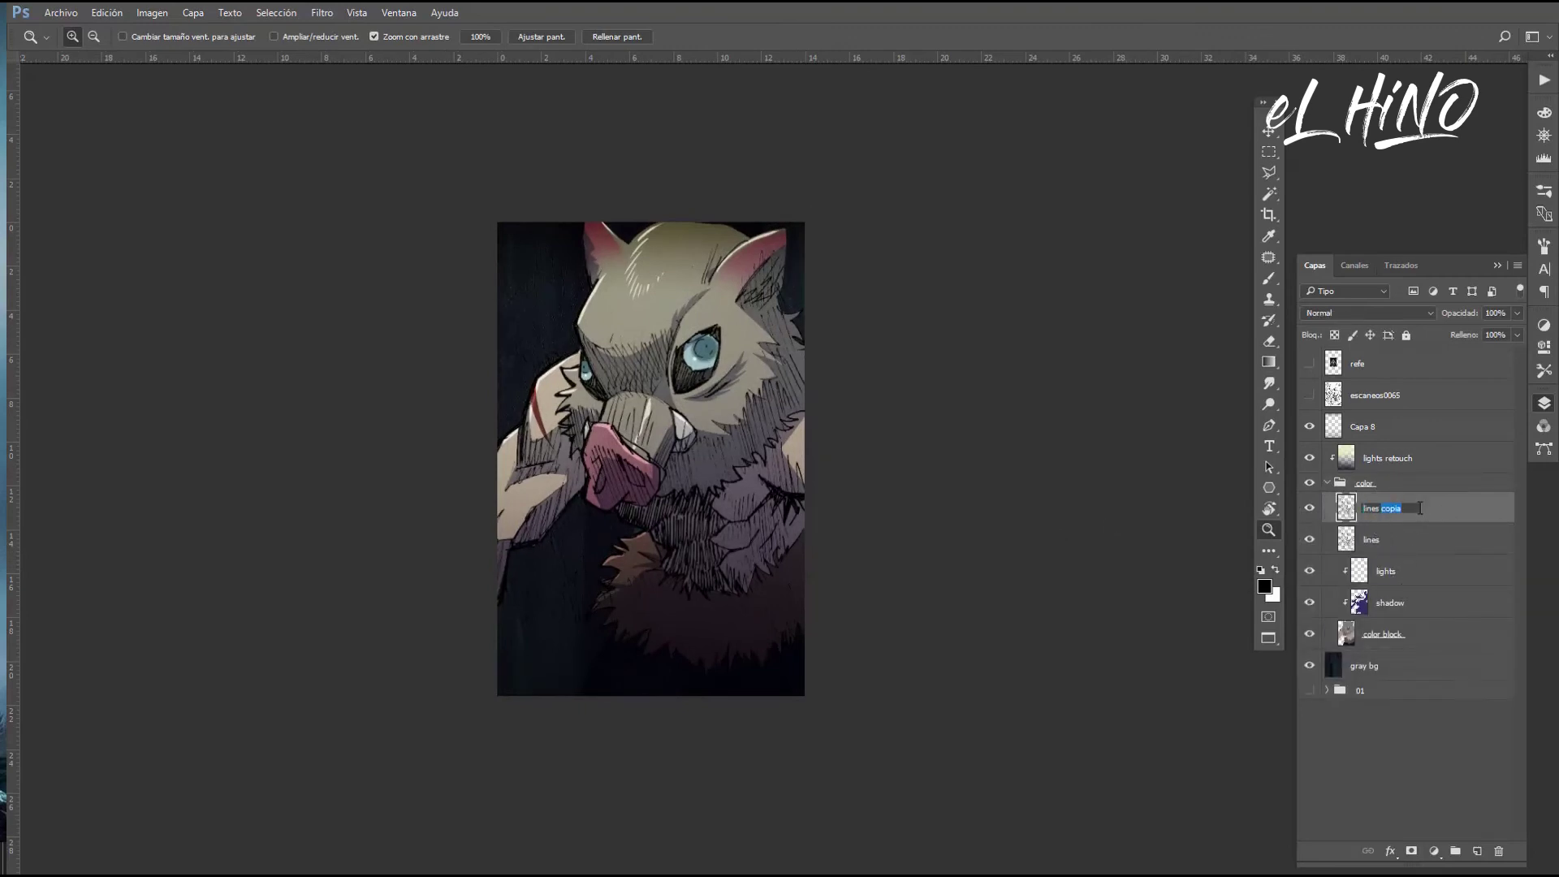
type("lines BLUR")
left_click(322, 12)
mouse_move(344, 192)
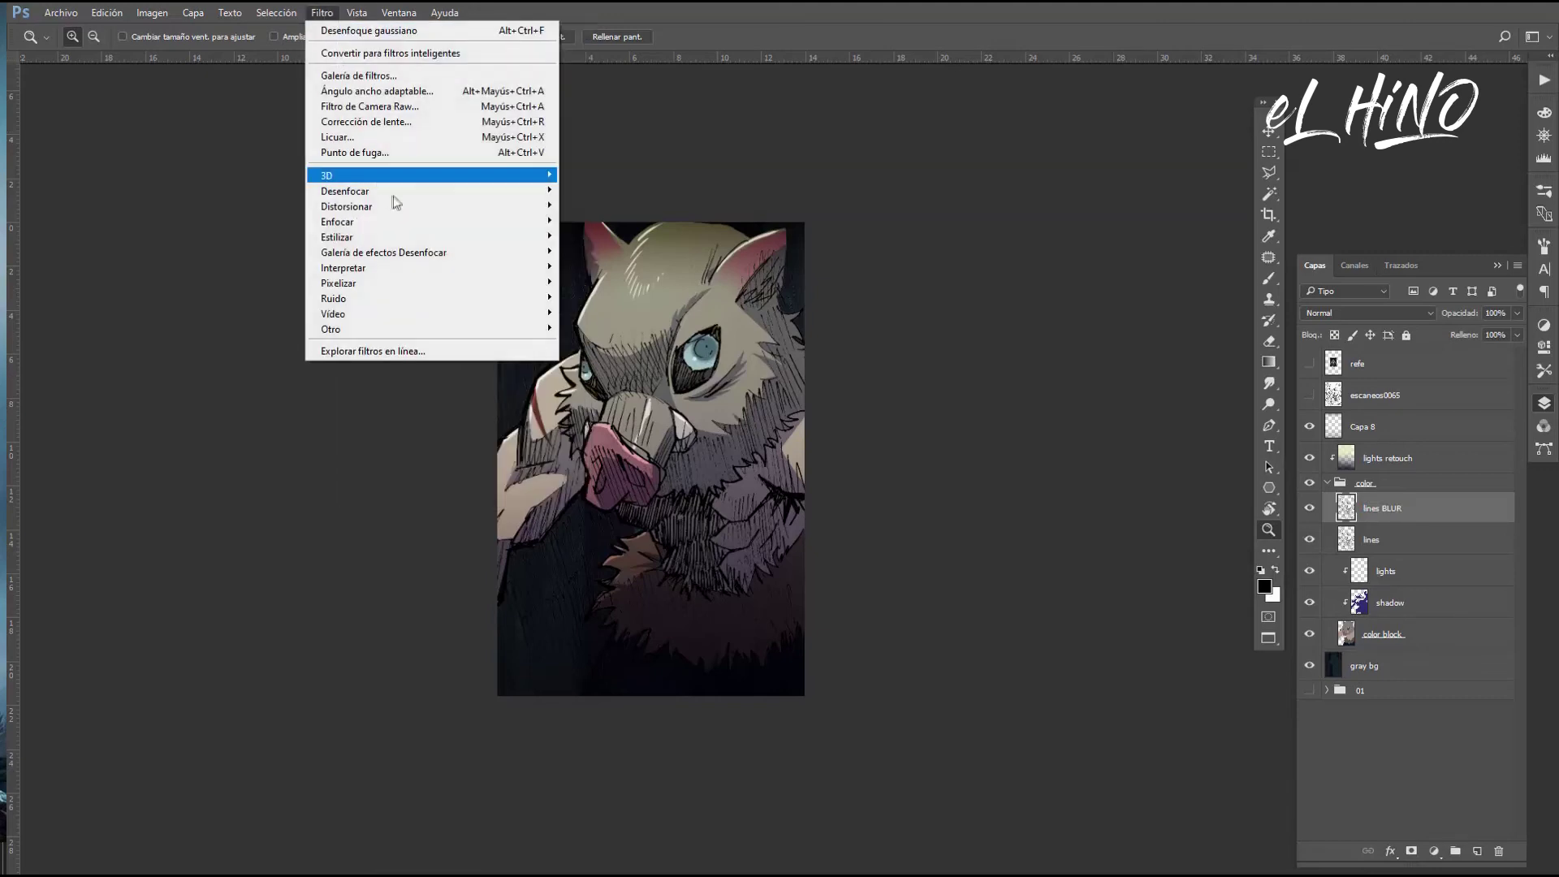
Apply Desenfoque gaussiano with radius 9.8 to lines BLUR and compare the glow on the eye
left_click(623, 298)
left_click_drag(890, 508, 911, 510)
left_click(1027, 299)
key("z")
left_click_drag(771, 568, 803, 576)
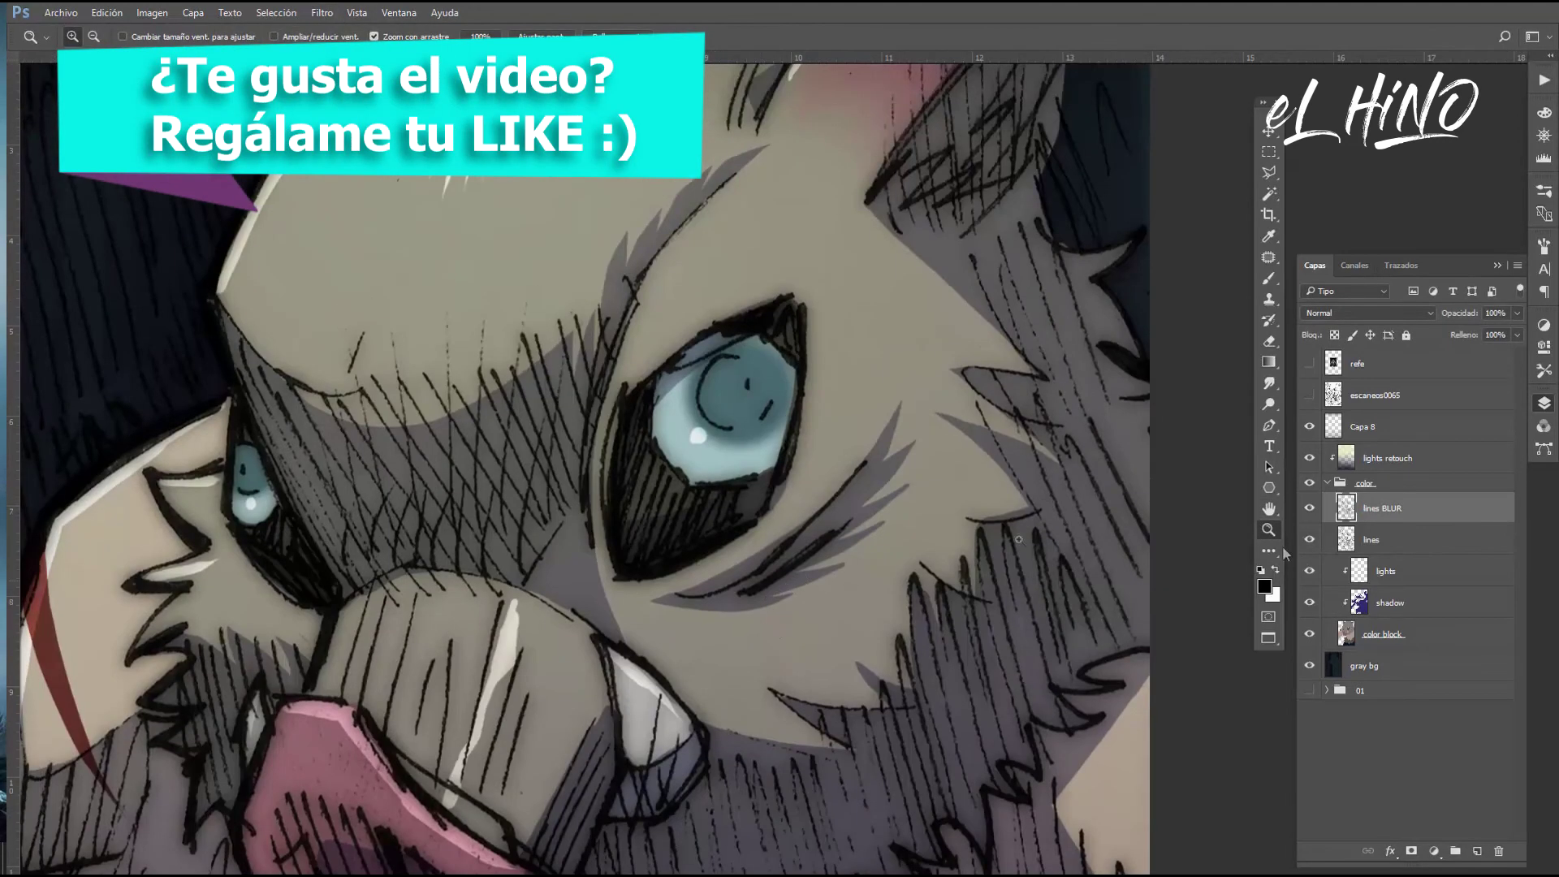
left_click(1309, 511)
key("ctrl+plus")
left_click(1309, 512)
left_click(1309, 512)
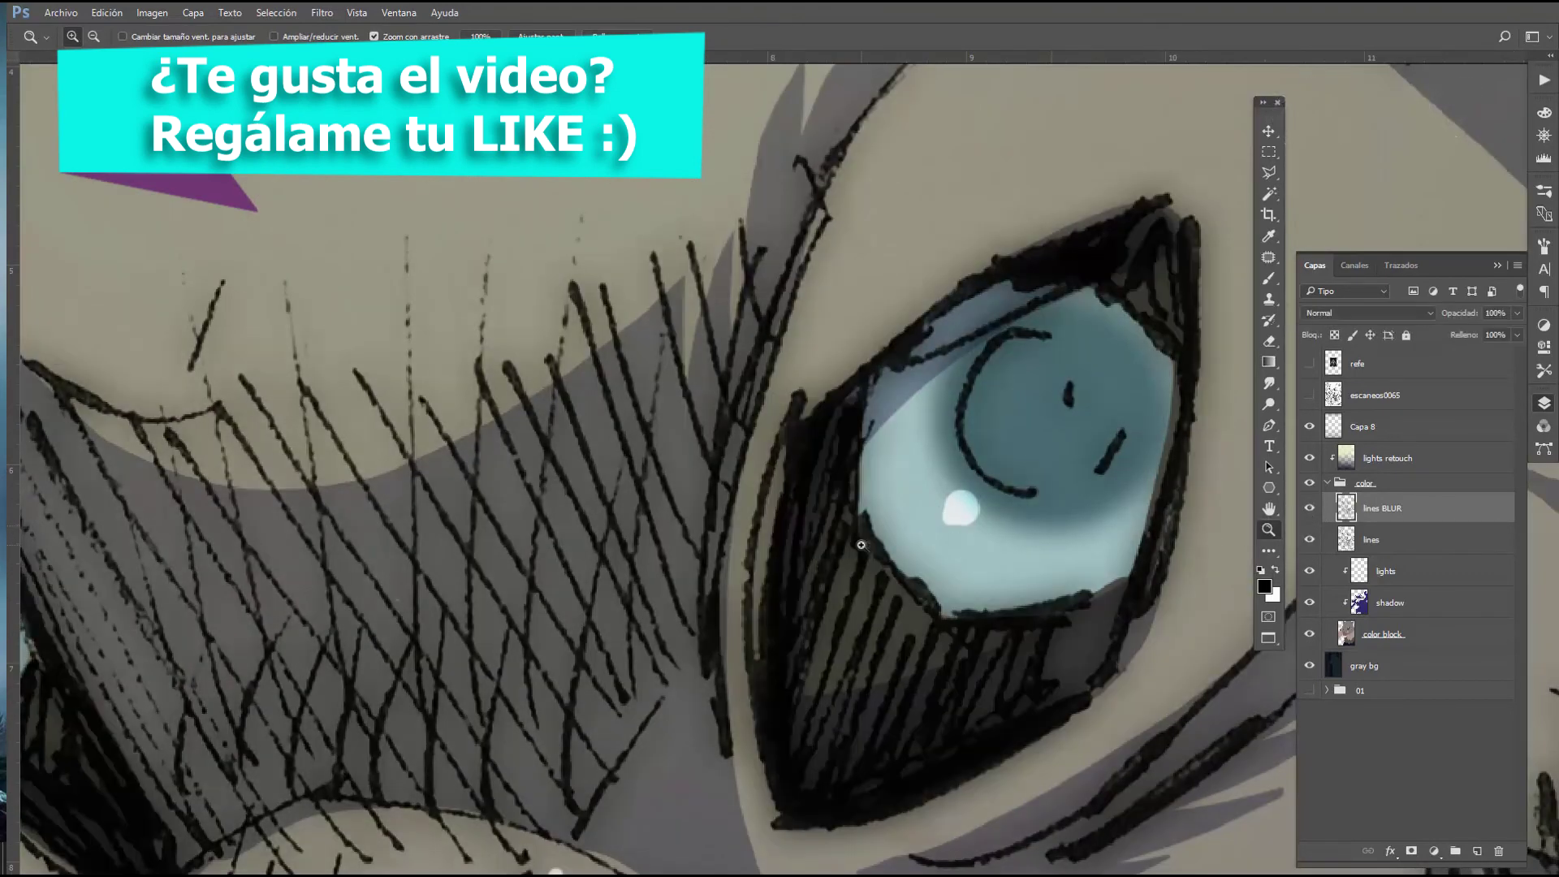
Lower lines BLUR opacity to 80% and select the overlay layer Capa 8
key("ctrl+minus")
key("ctrl+minus")
key("ctrl+minus")
left_click(1309, 507)
left_click(1308, 507)
key("ctrl+minus")
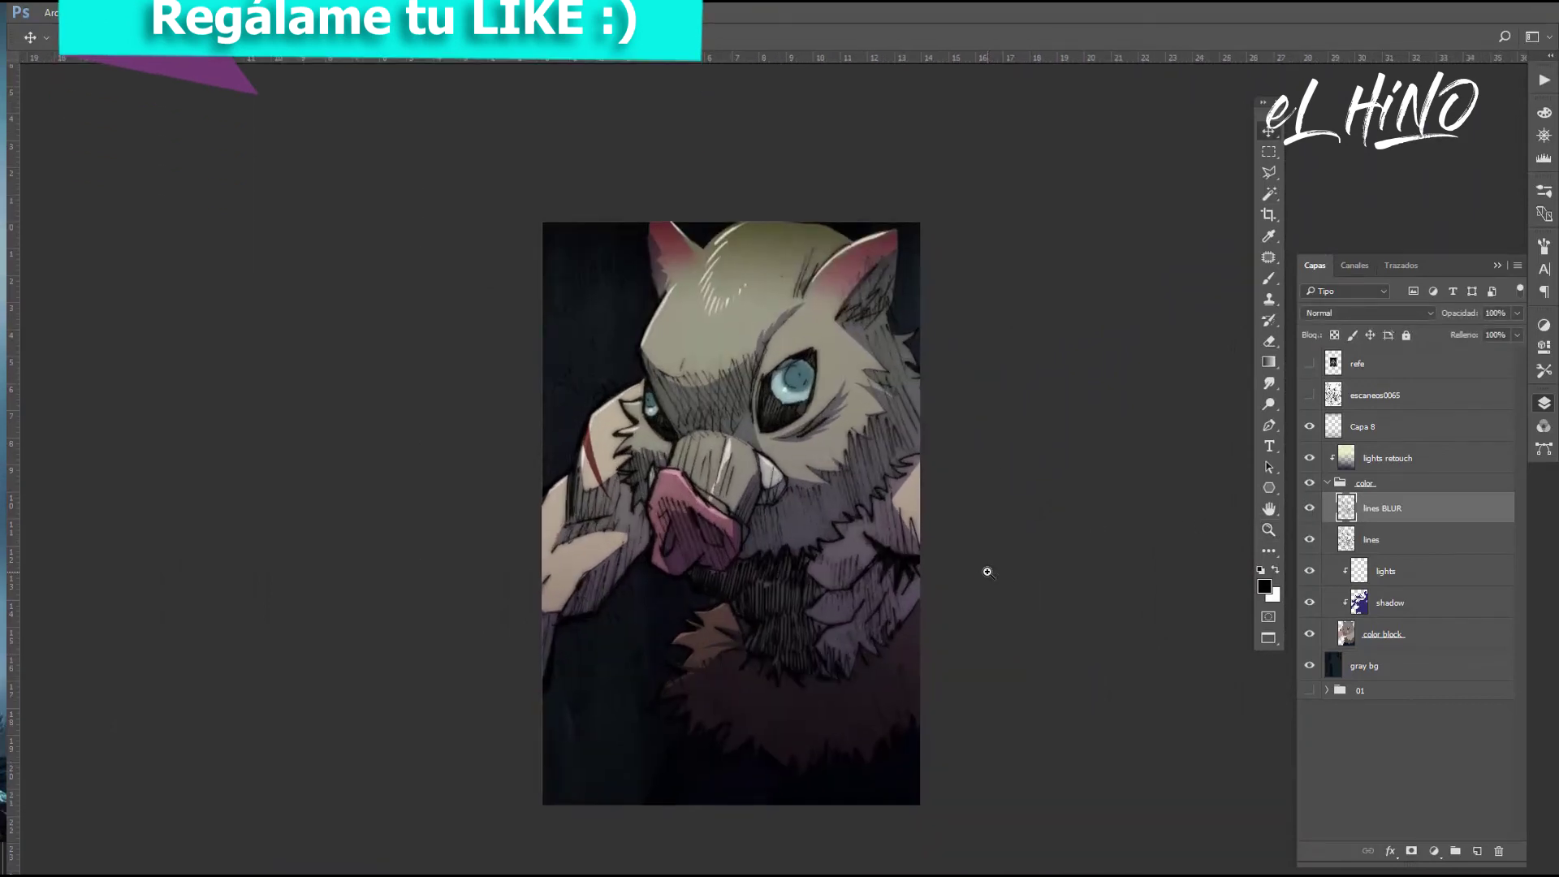
key("8")
left_click(902, 452)
left_click_drag(902, 452, 860, 596)
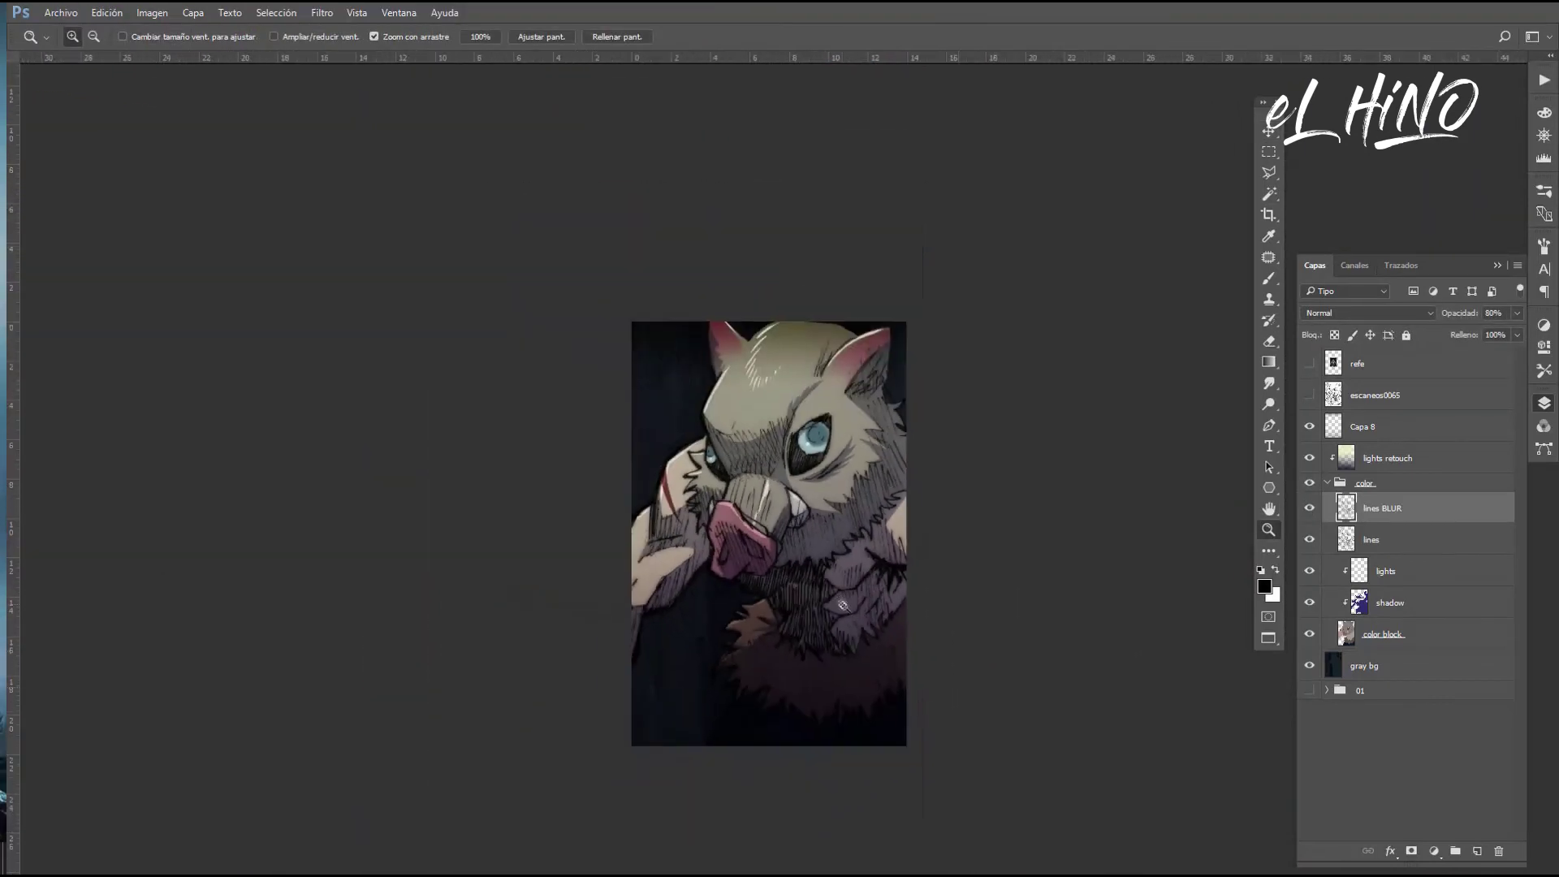
left_click(1385, 433)
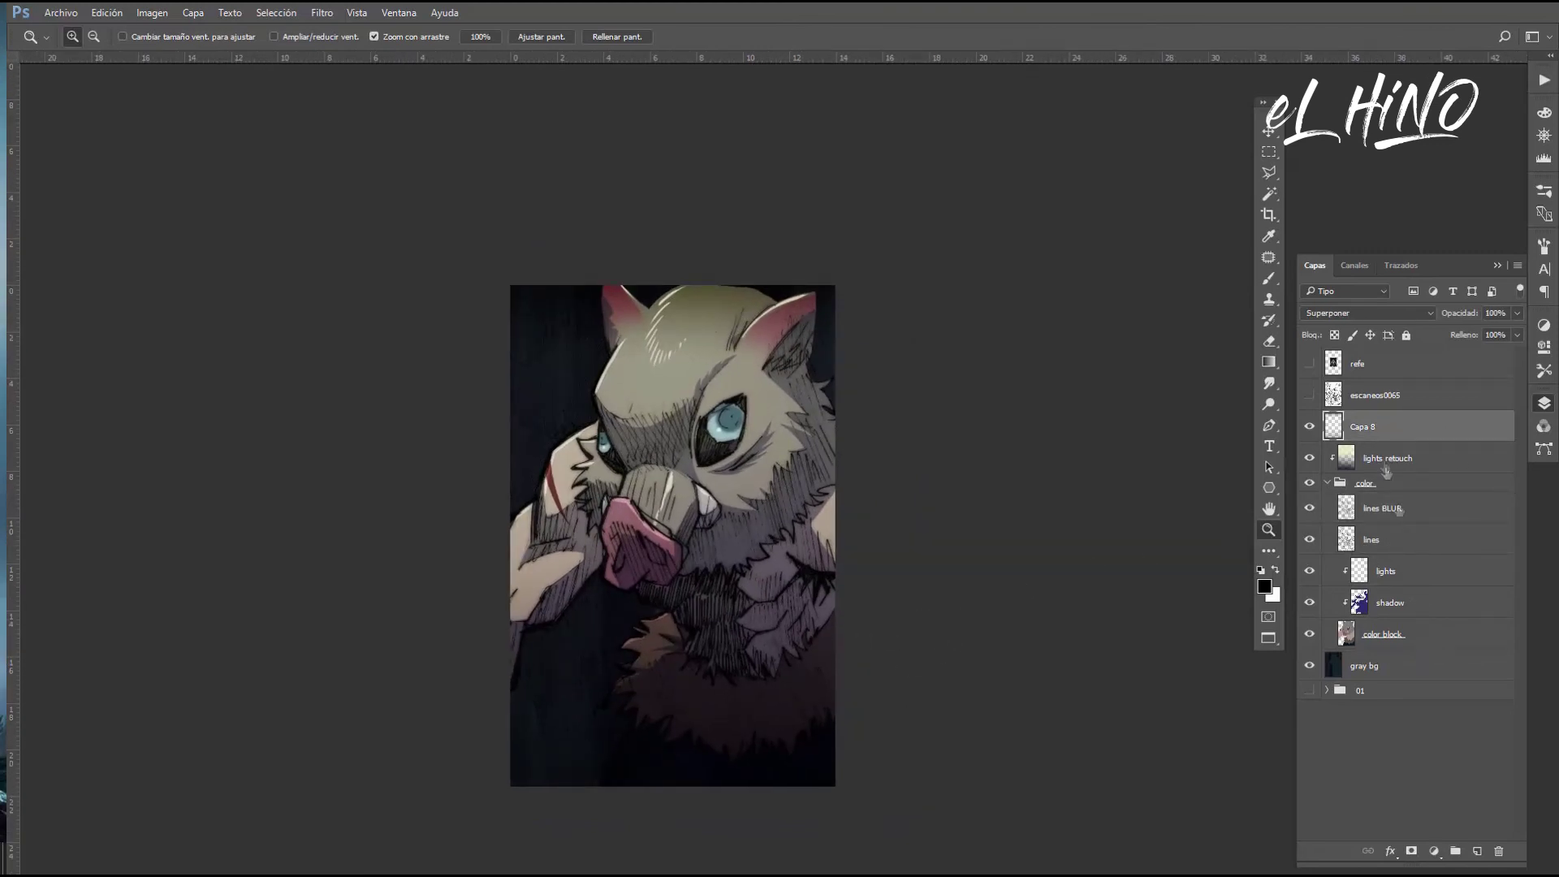
Add a clipped 'back light' layer above color block and set a dark green paint colour
left_click(1445, 648)
left_click(1477, 851)
double_click(1404, 634)
type("back light")
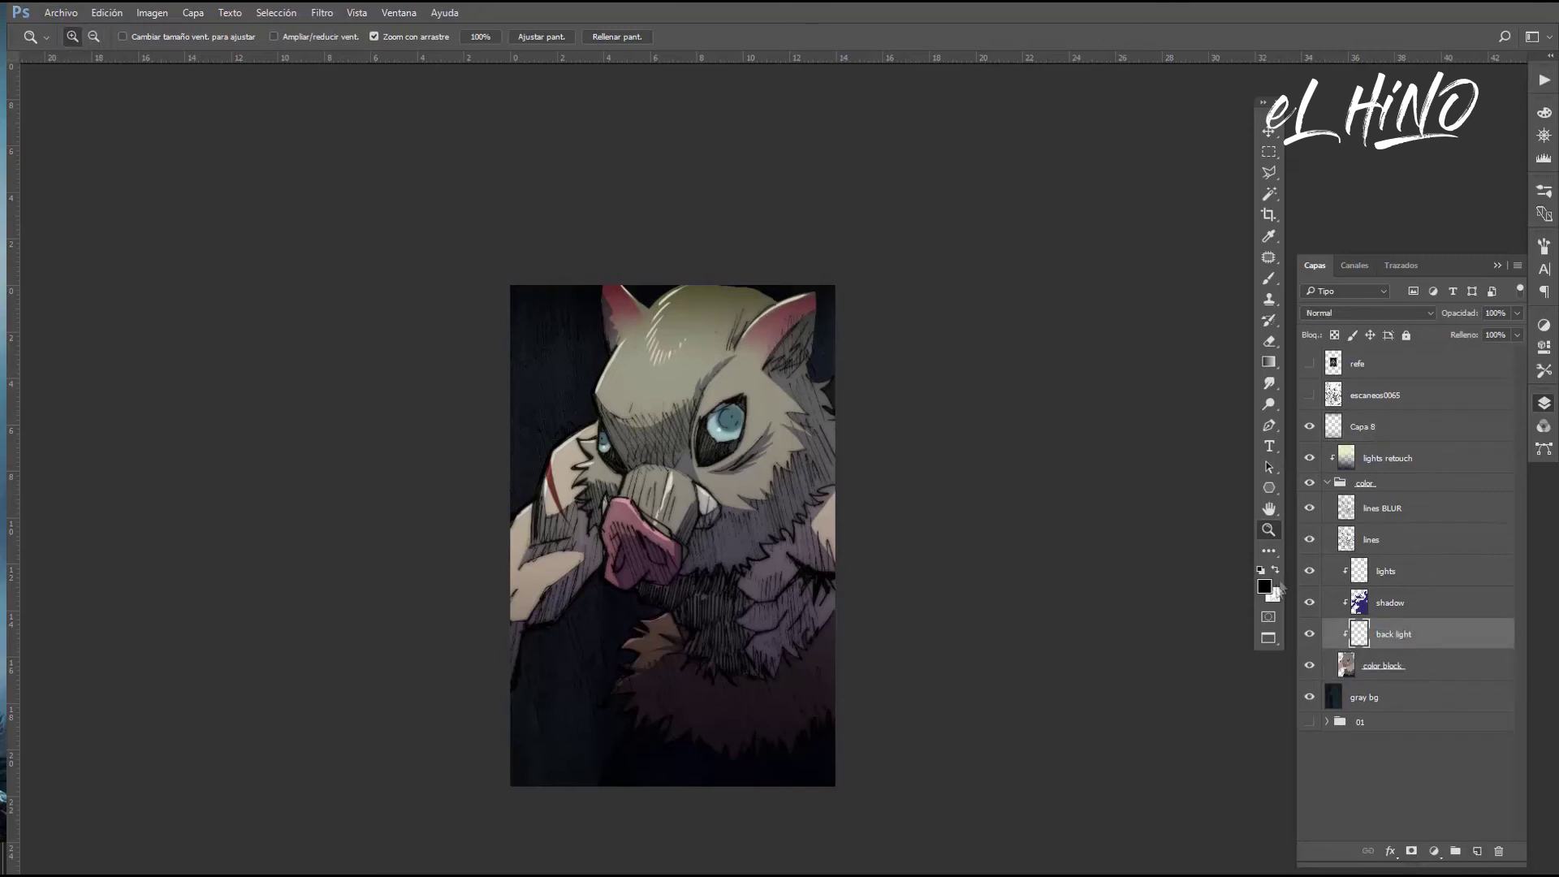
left_click(1265, 587)
left_click(1050, 773)
left_click(1321, 584)
Hide the lights retouch and gray background layers and switch to a small brush
left_click_drag(727, 743, 791, 685)
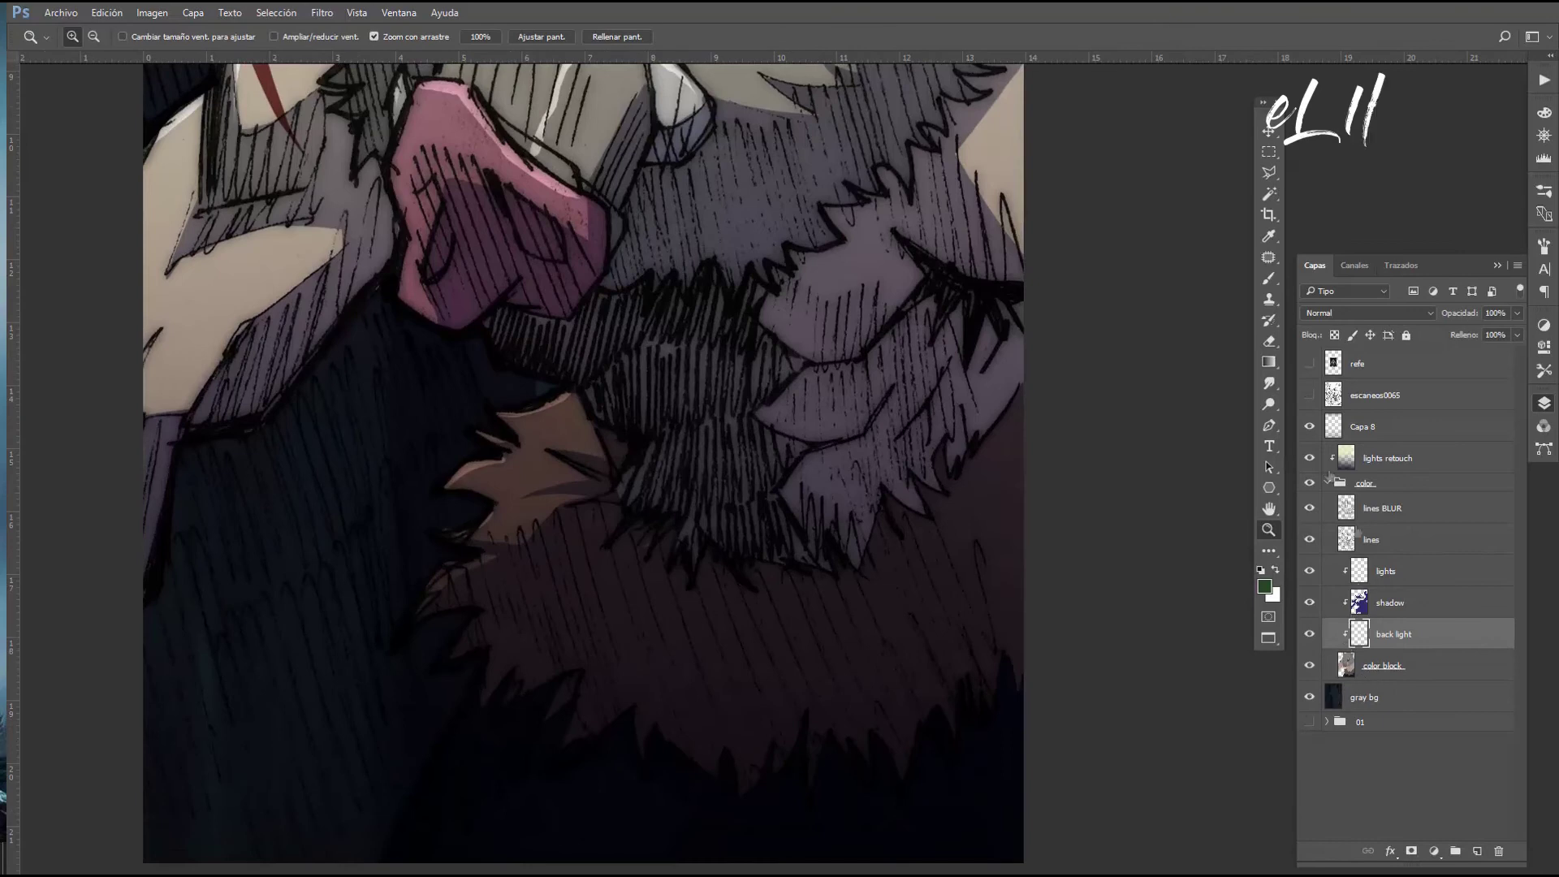
left_click(1309, 458)
left_click(1309, 697)
scroll(836, 620, "up", 5)
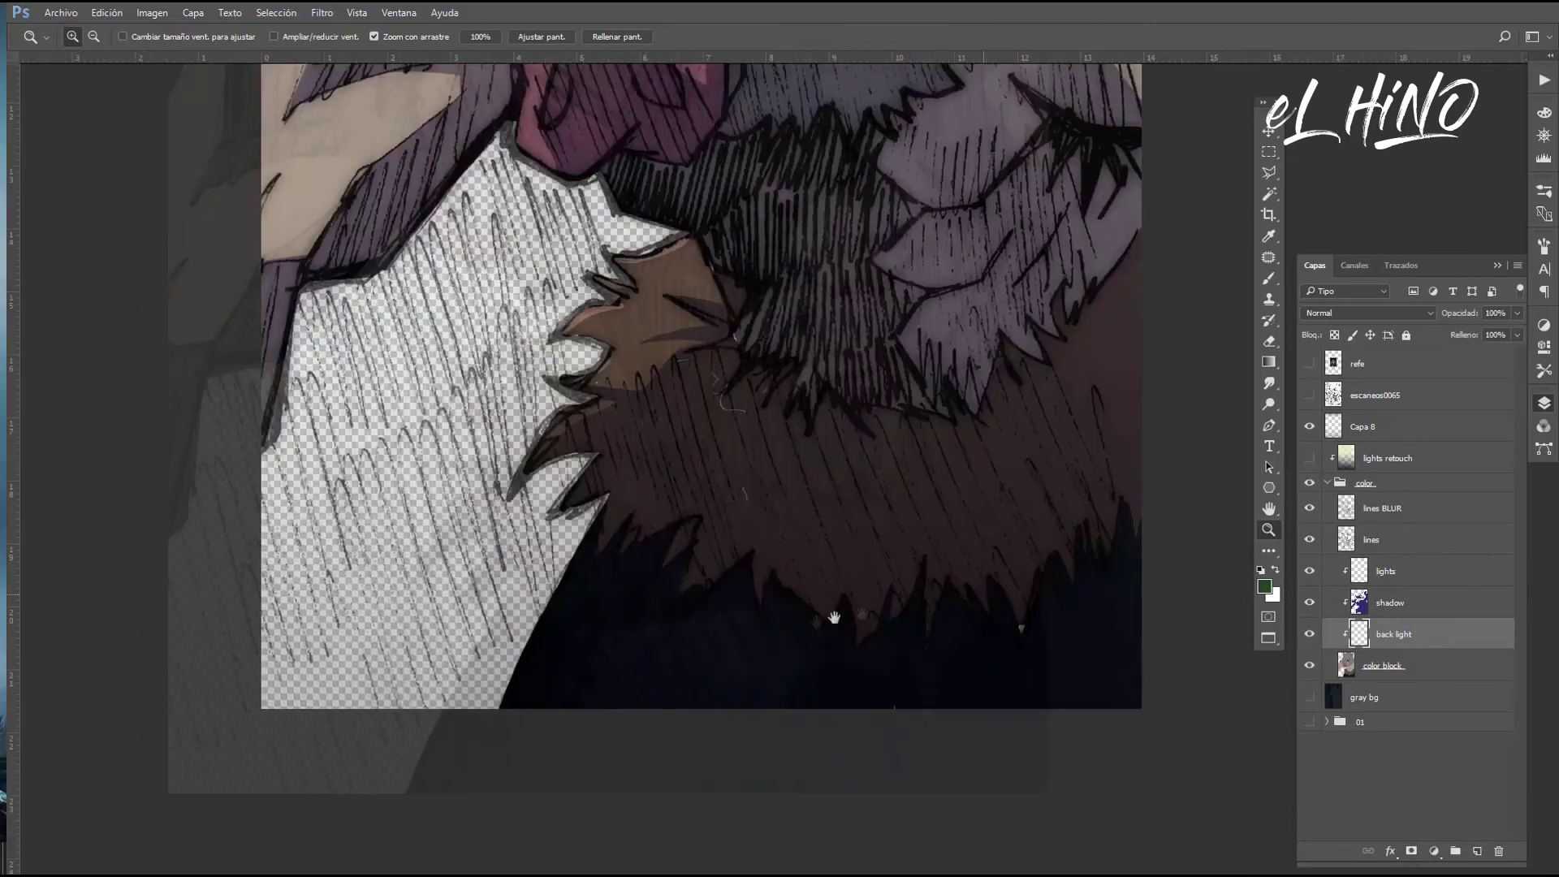
key("b")
key("bracketleft")
key("bracketleft")
key("bracketleft")
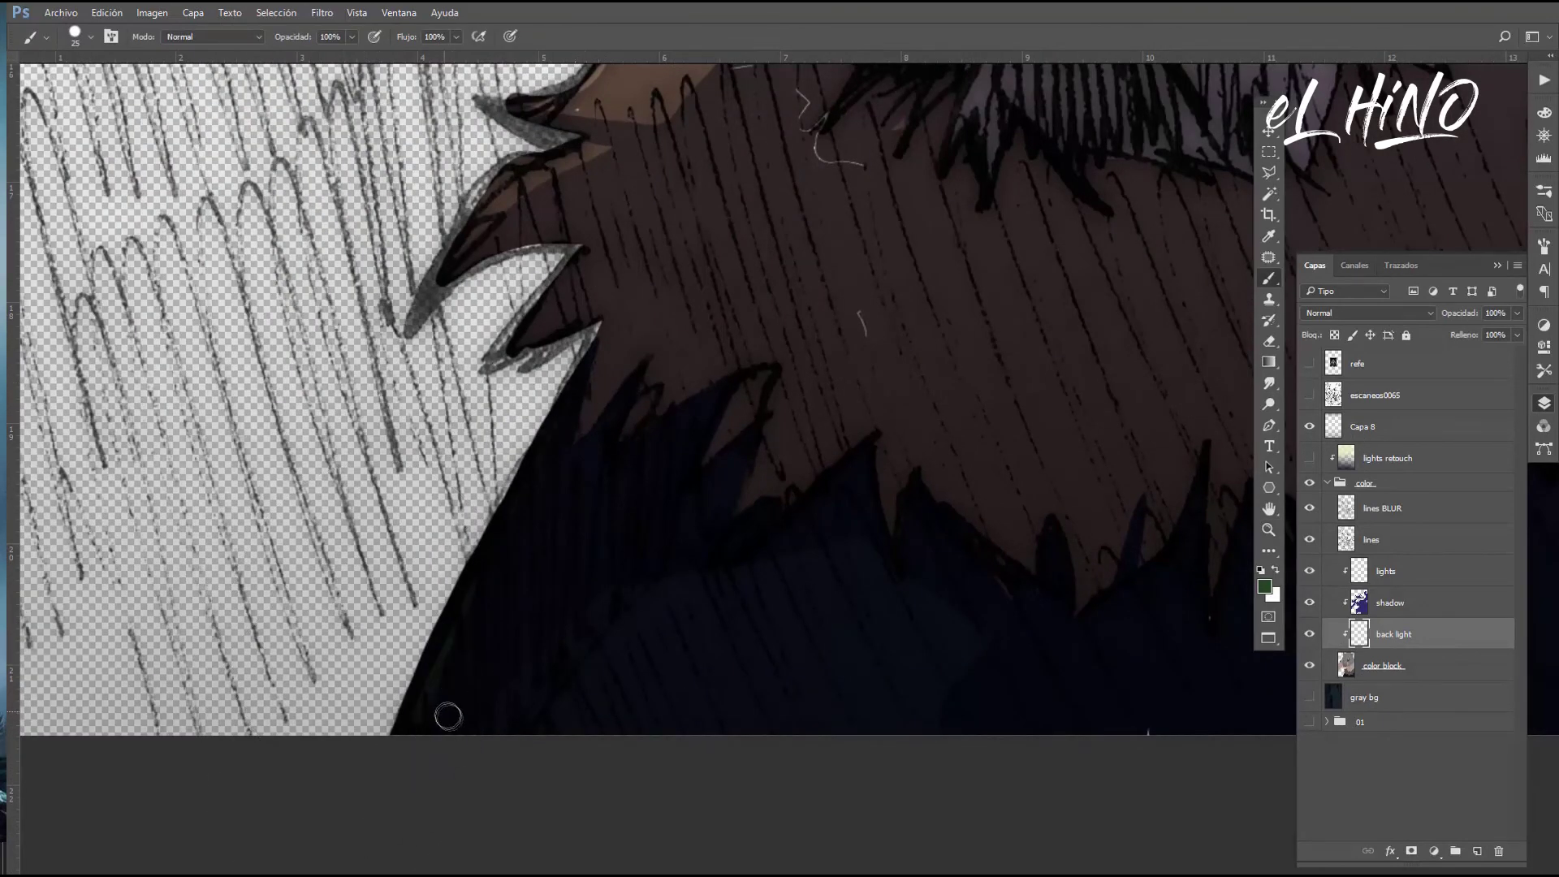
left_click_drag(1388, 634, 1441, 589)
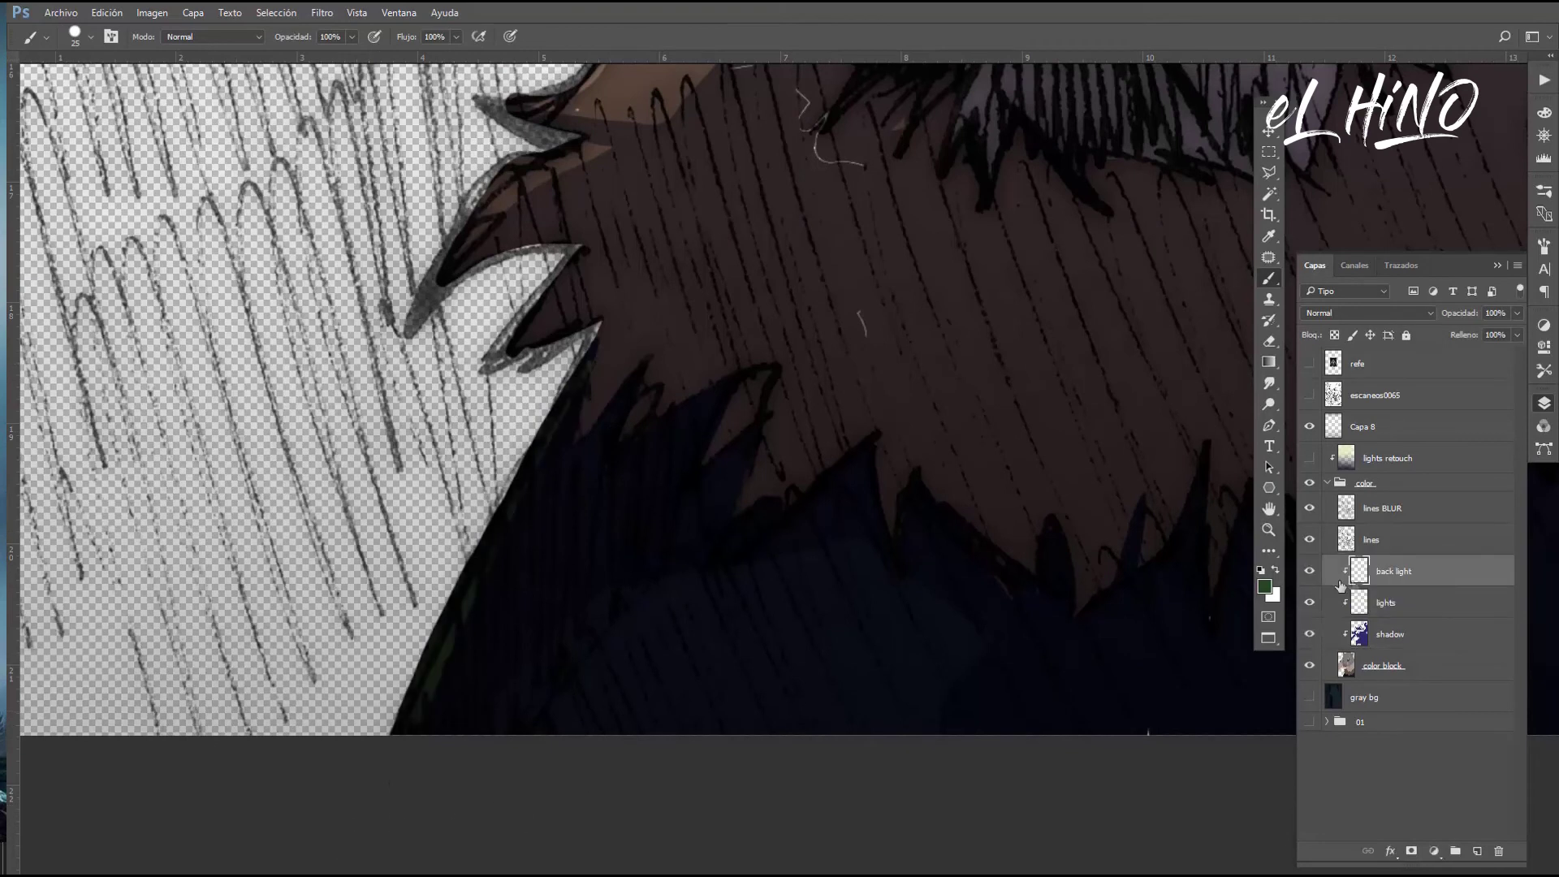
key("ctrl+z")
key("ctrl+z")
Switch to a brighter green and paint rim light along the lower-left edge and fur spikes
left_click(1264, 586)
left_click(1039, 688)
left_click(1323, 585)
left_click_drag(406, 723, 565, 399)
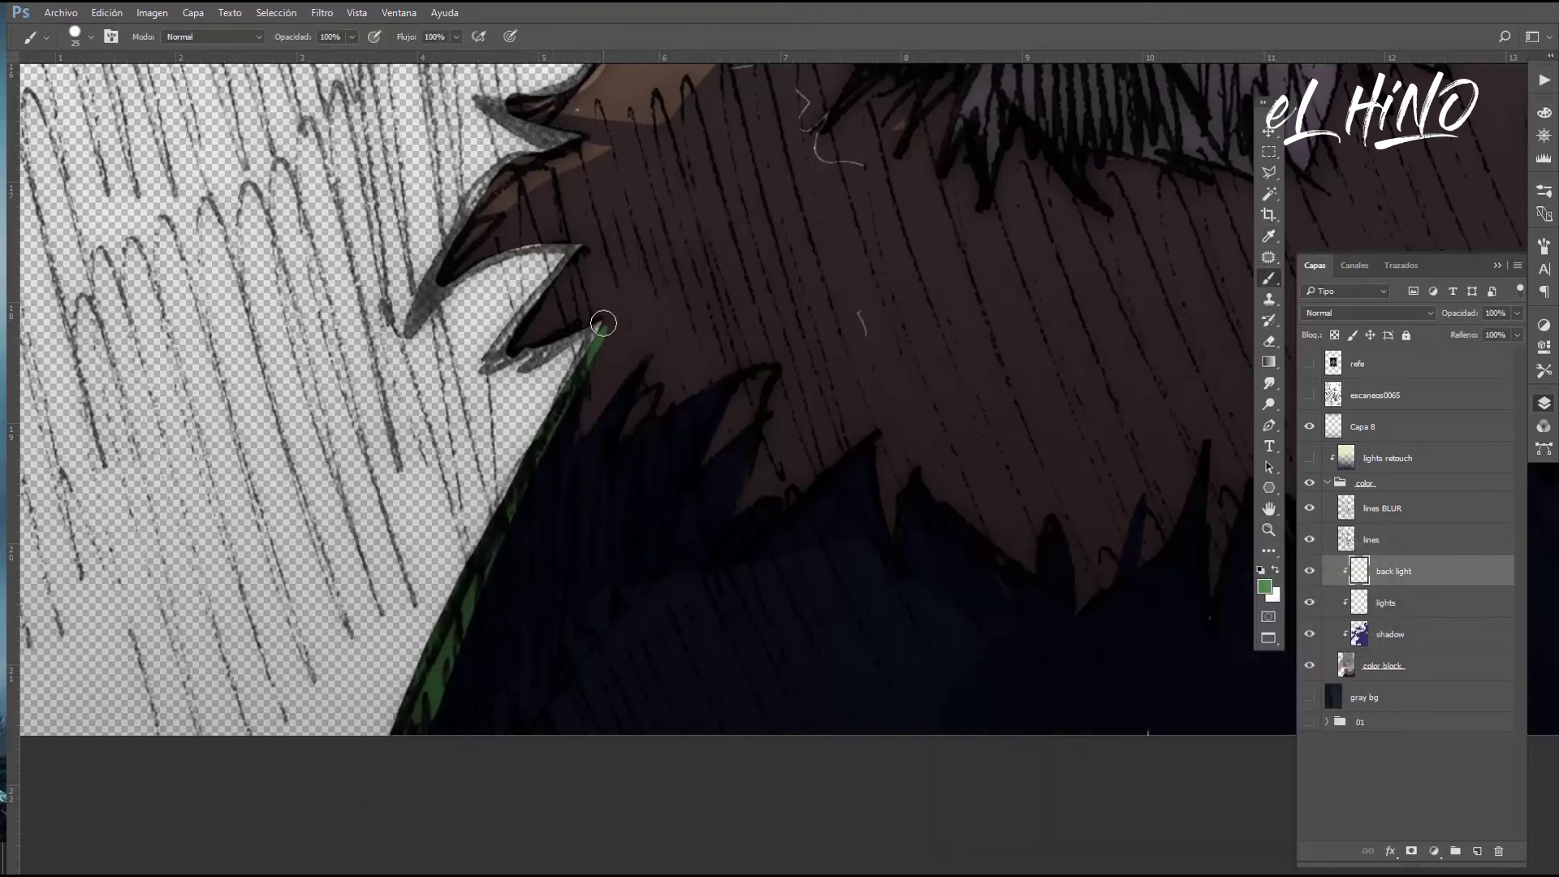
left_click_drag(661, 410, 739, 370)
left_click_drag(747, 520, 861, 447)
mouse_move(939, 471)
left_mouse_down()
mouse_move(650, 512)
mouse_move(748, 632)
left_mouse_up()
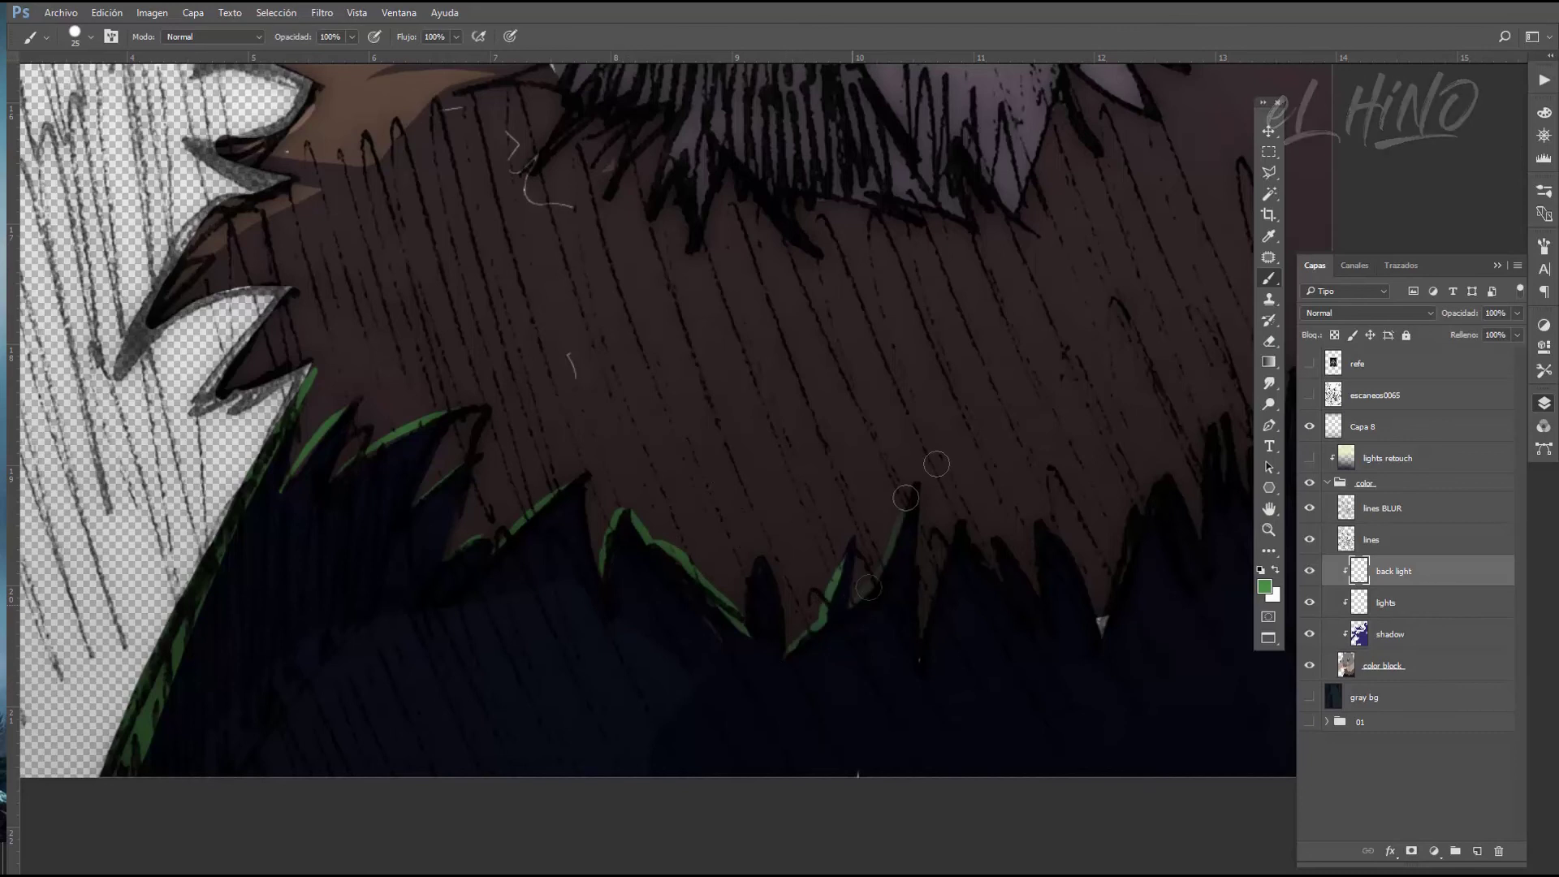
left_click_drag(414, 406, 657, 592)
left_click_drag(479, 568, 554, 547)
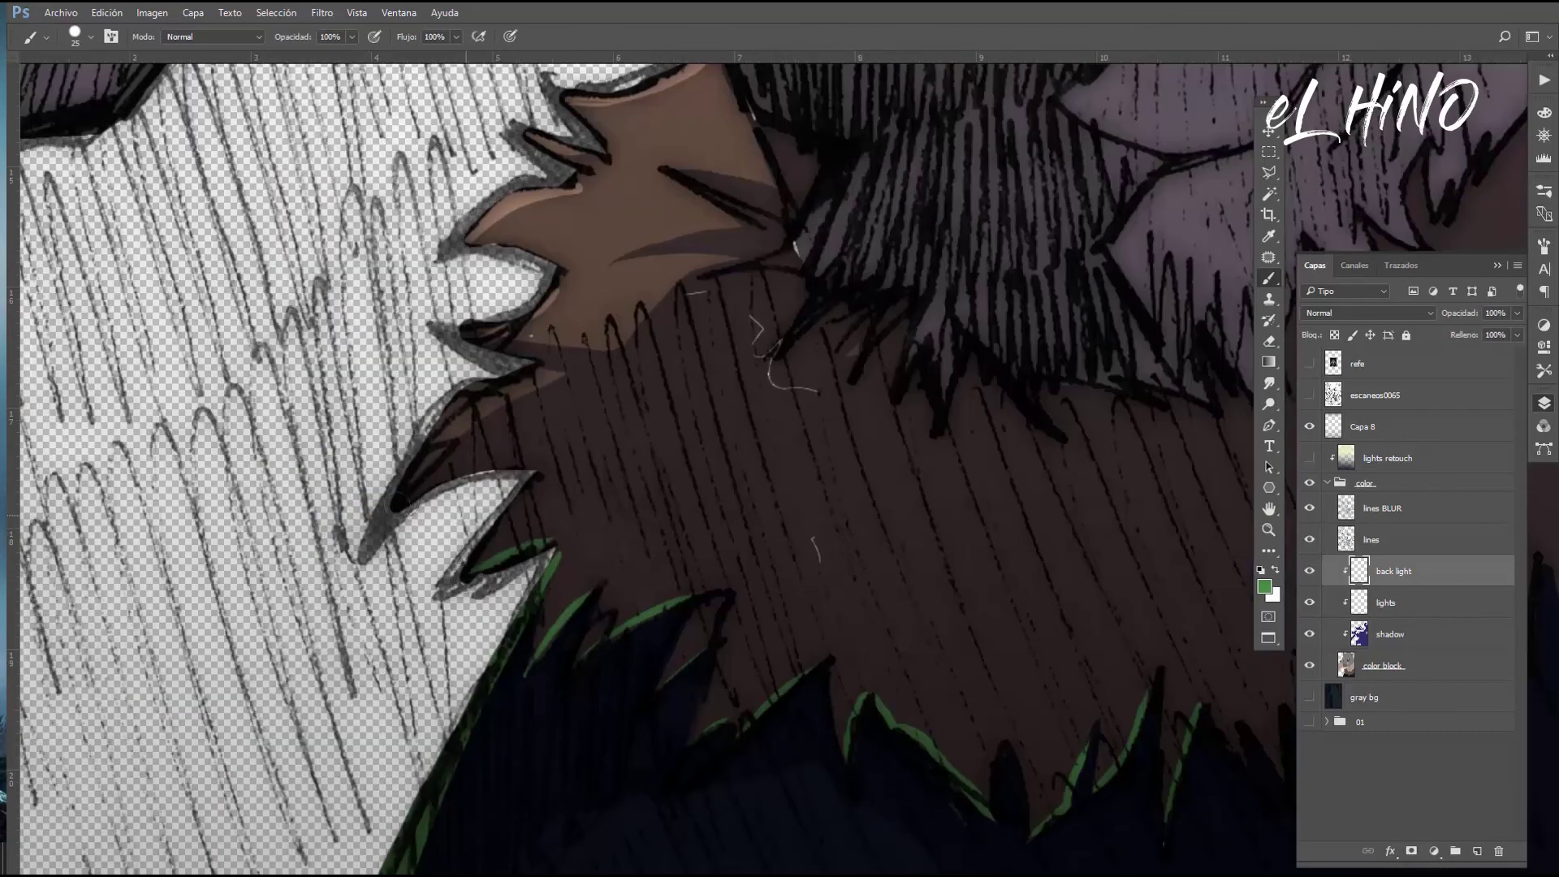
left_click_drag(406, 495, 540, 464)
Add green rim strokes along another spike edge and under the pink snout
scroll(780, 337, "down", 5)
scroll(779, 337, "right", 10)
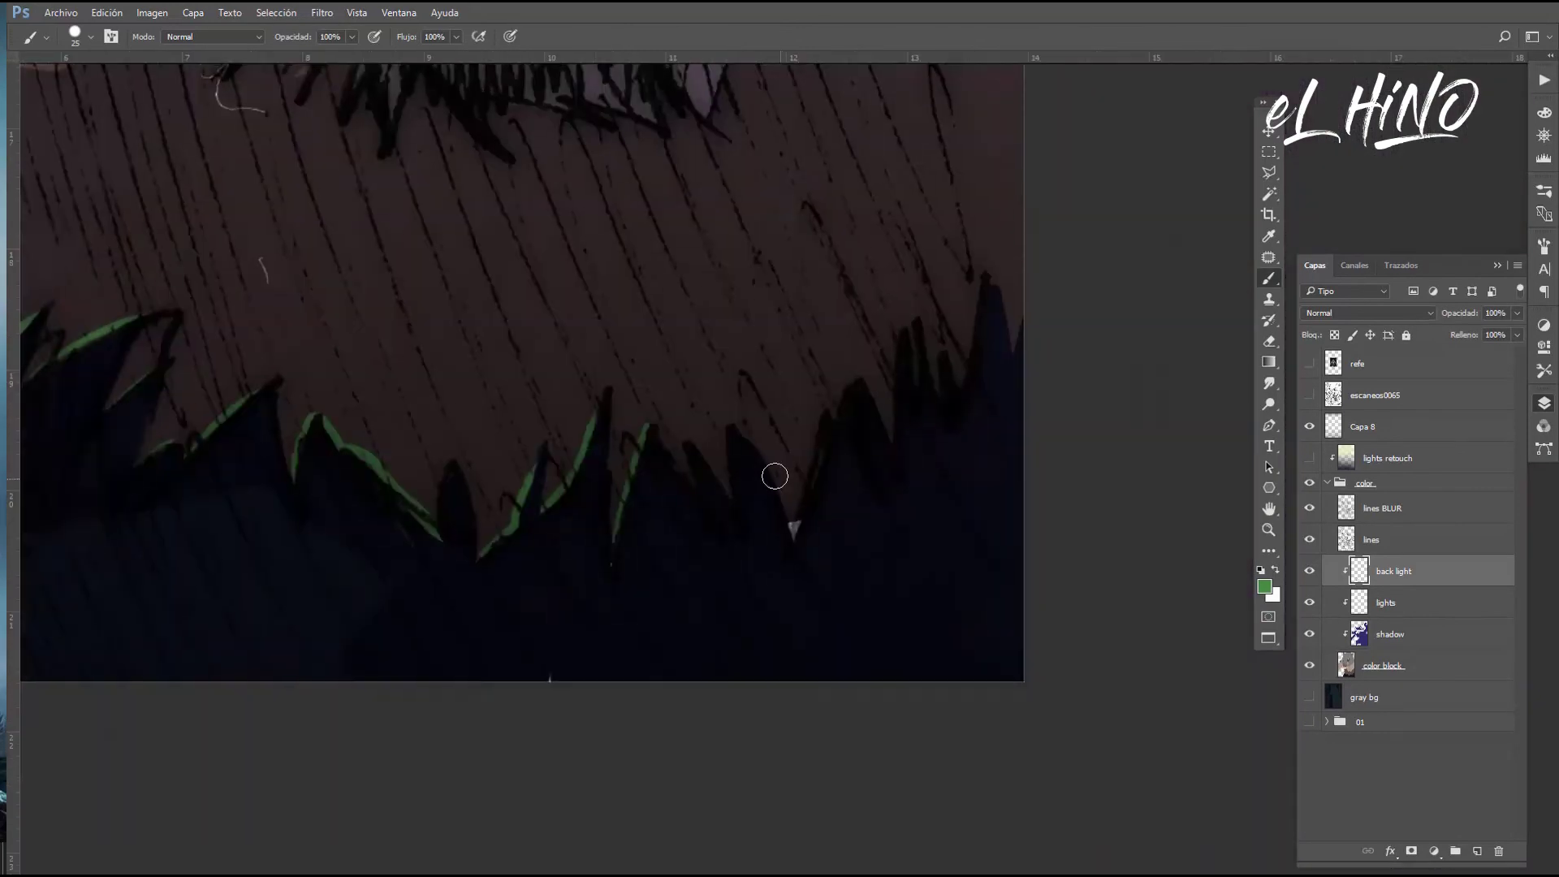
left_click_drag(747, 435, 792, 523)
scroll(985, 714, "up", 8)
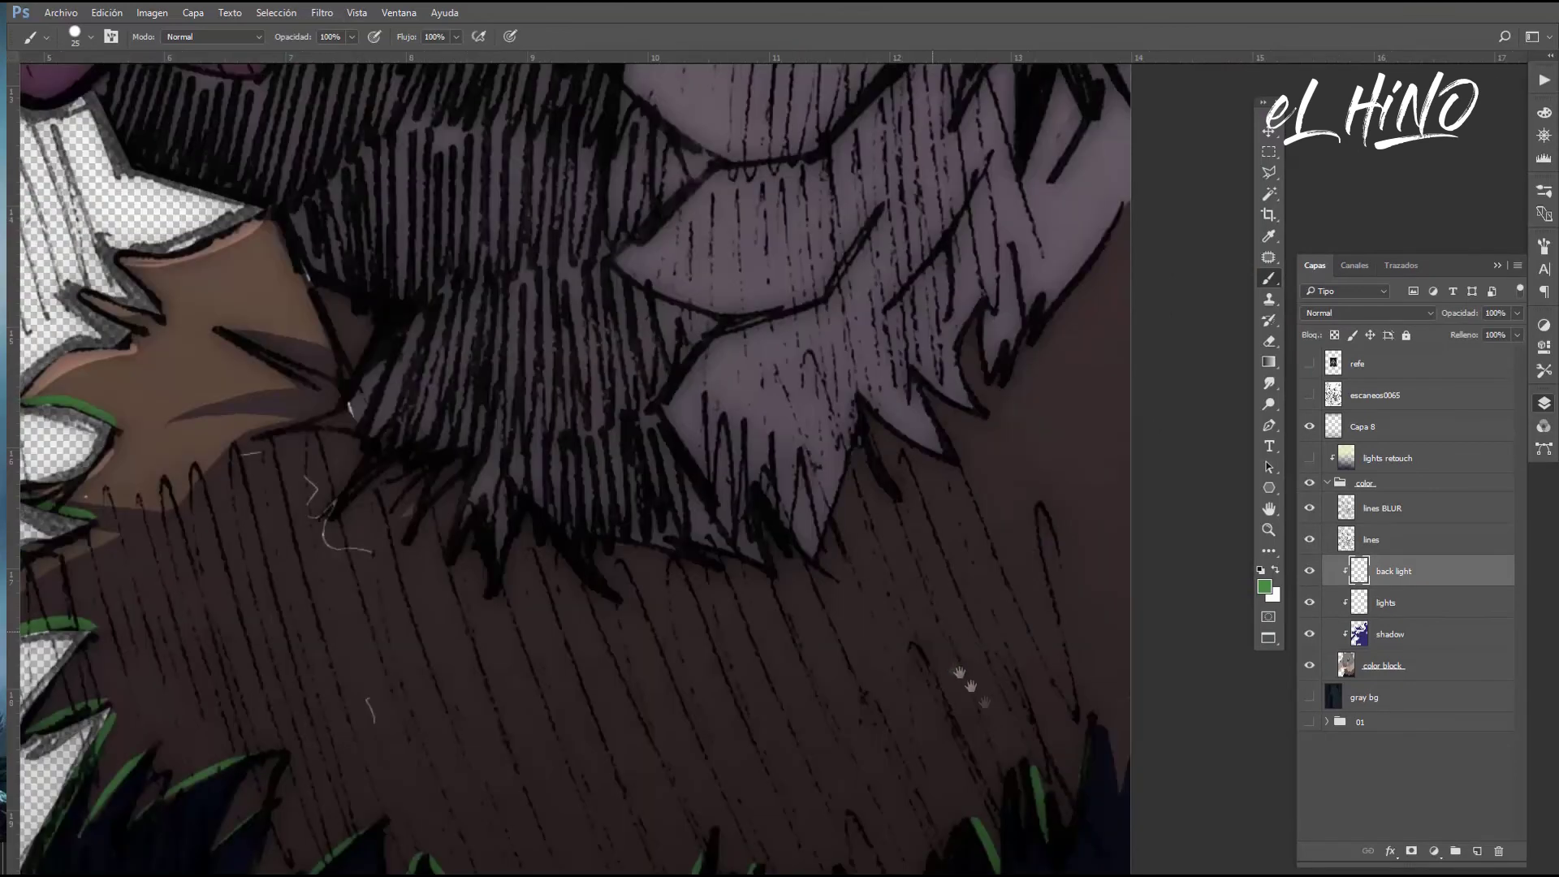
scroll(821, 612, "left", 5)
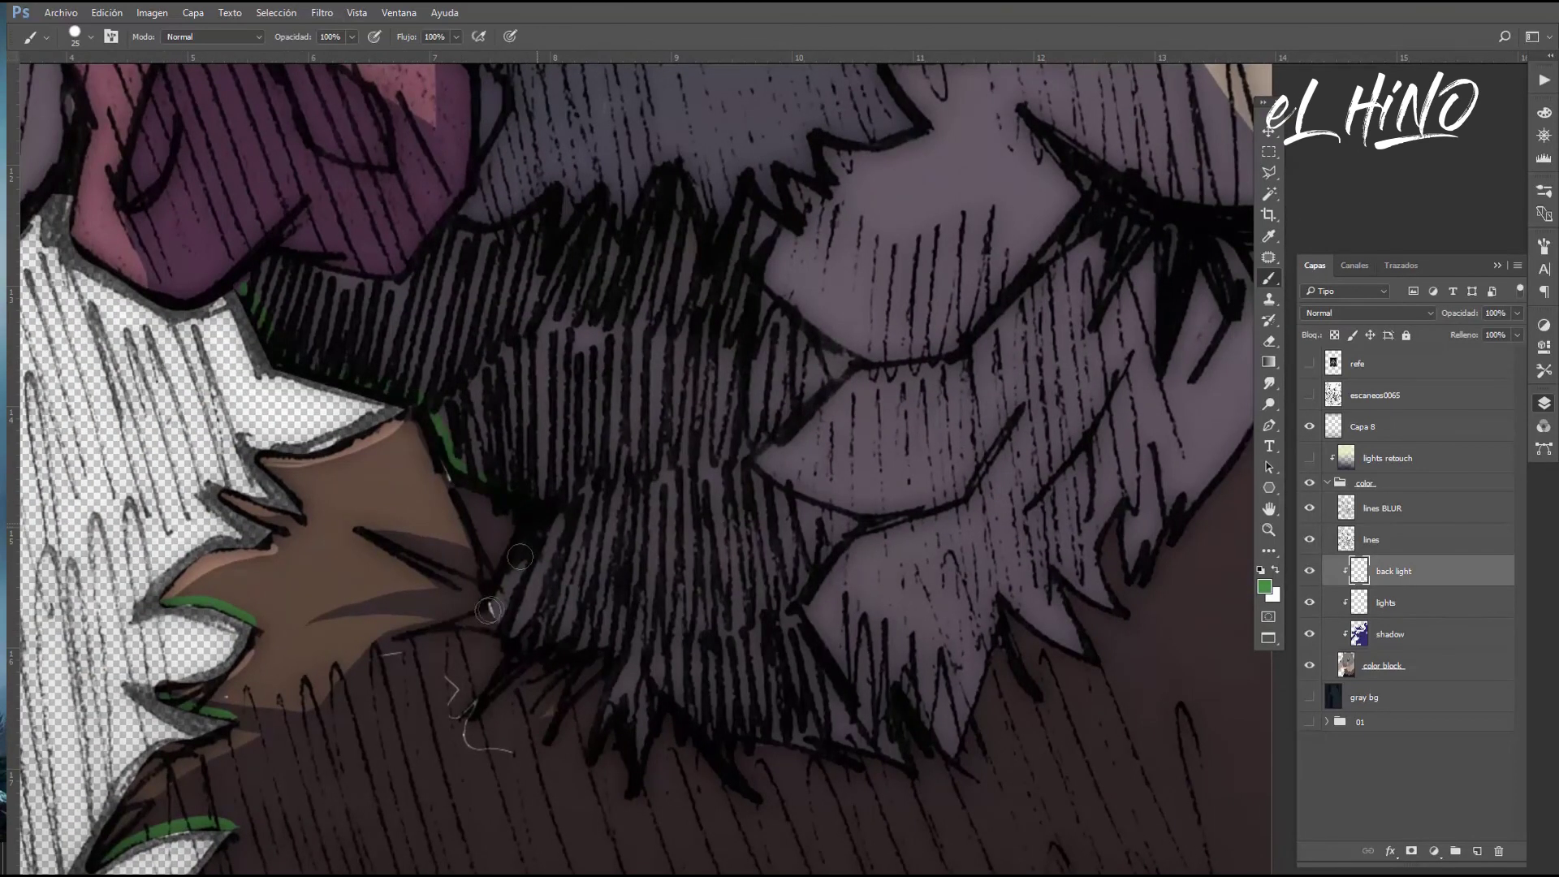
scroll(469, 404, "up", 4)
scroll(470, 405, "left", 5)
mouse_move(434, 637)
left_mouse_down()
mouse_move(529, 560)
mouse_move(617, 611)
left_mouse_up()
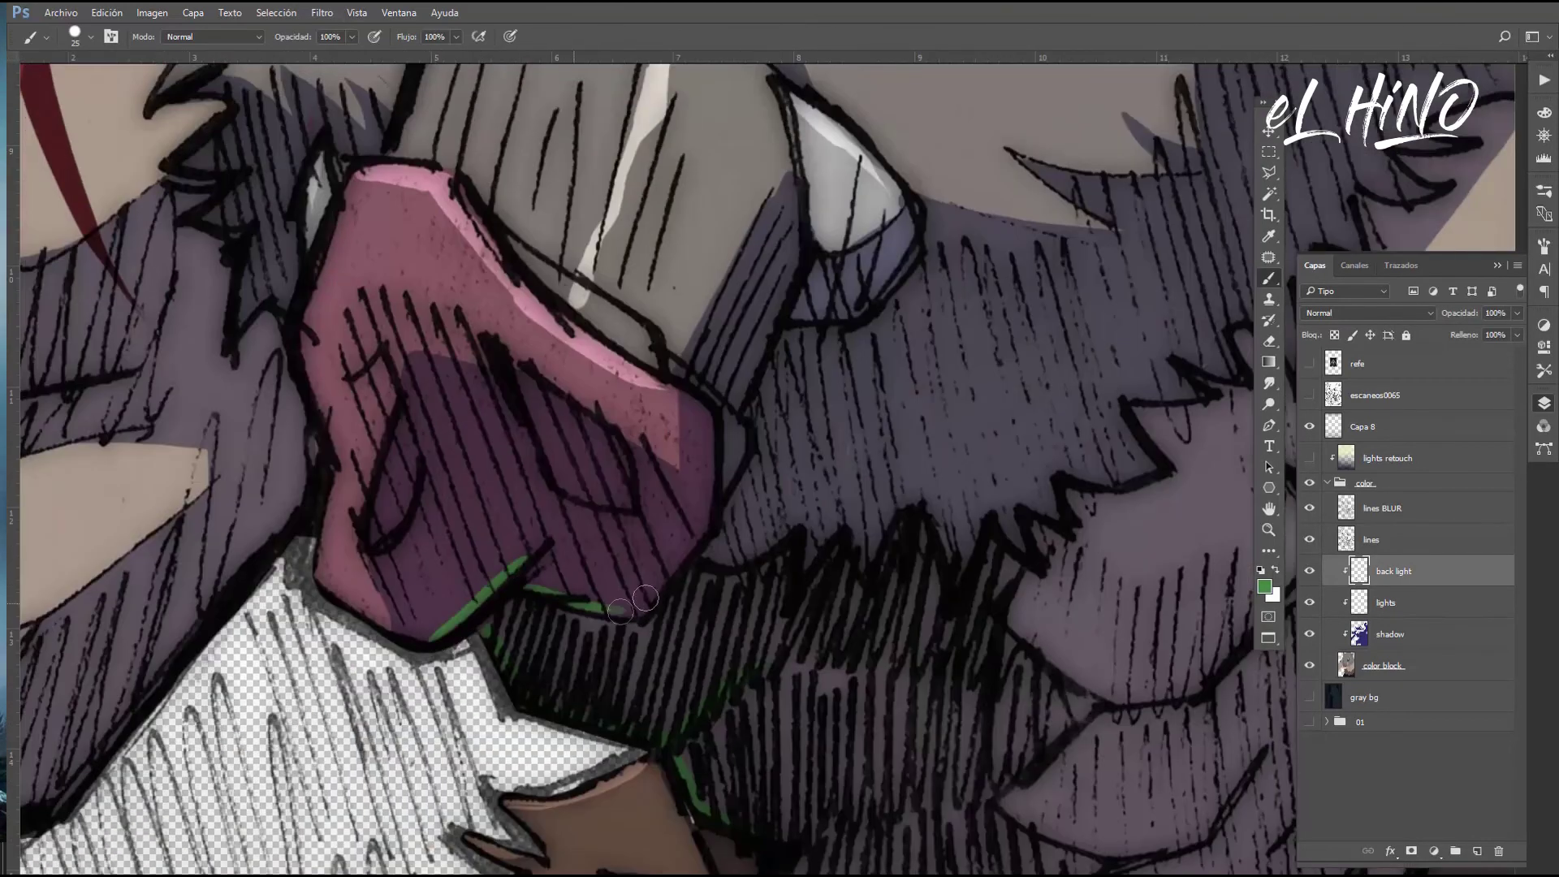
scroll(682, 562, "down", 3)
Show the dark gray background and rim the left spike, snout's lower edge and hair tips
left_click(1309, 697)
scroll(683, 562, "left", 5)
mouse_move(680, 212)
left_mouse_down()
mouse_move(443, 511)
mouse_move(371, 379)
mouse_move(321, 612)
mouse_move(393, 374)
left_mouse_up()
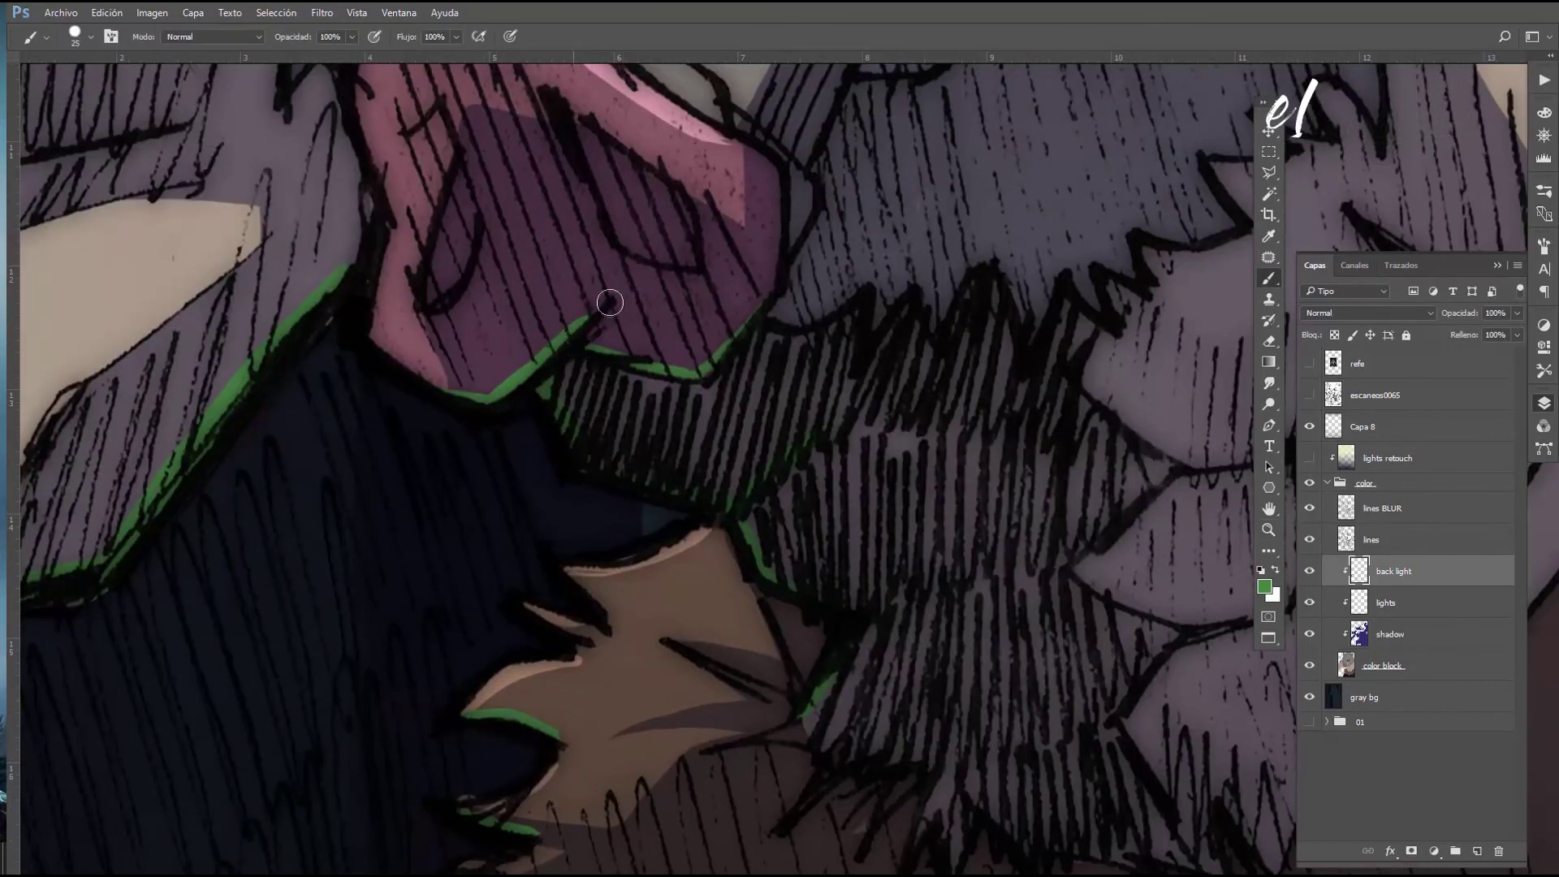
left_click_drag(591, 349, 767, 296)
left_click_drag(987, 390, 713, 576)
left_click_drag(605, 458, 600, 496)
left_click_drag(662, 475, 657, 497)
mouse_move(744, 456)
left_mouse_down()
mouse_move(752, 497)
mouse_move(881, 439)
mouse_move(901, 455)
left_mouse_up()
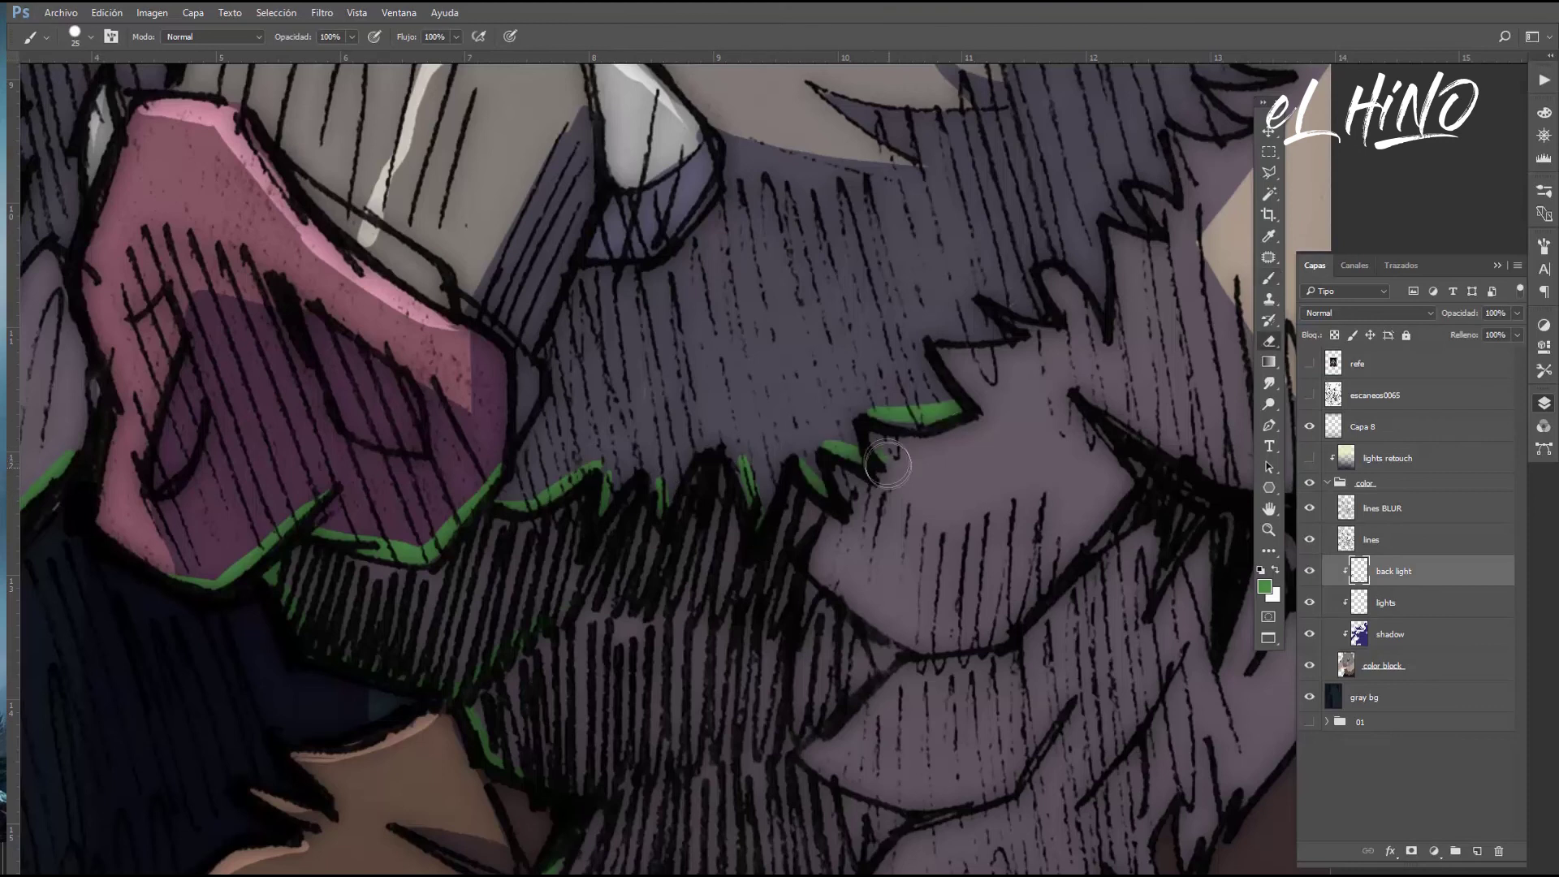
Review the beard and whole character, then preview a +28 Hue/Saturation hue shift
key("z")
key("ctrl+0")
left_click(876, 648)
key("b")
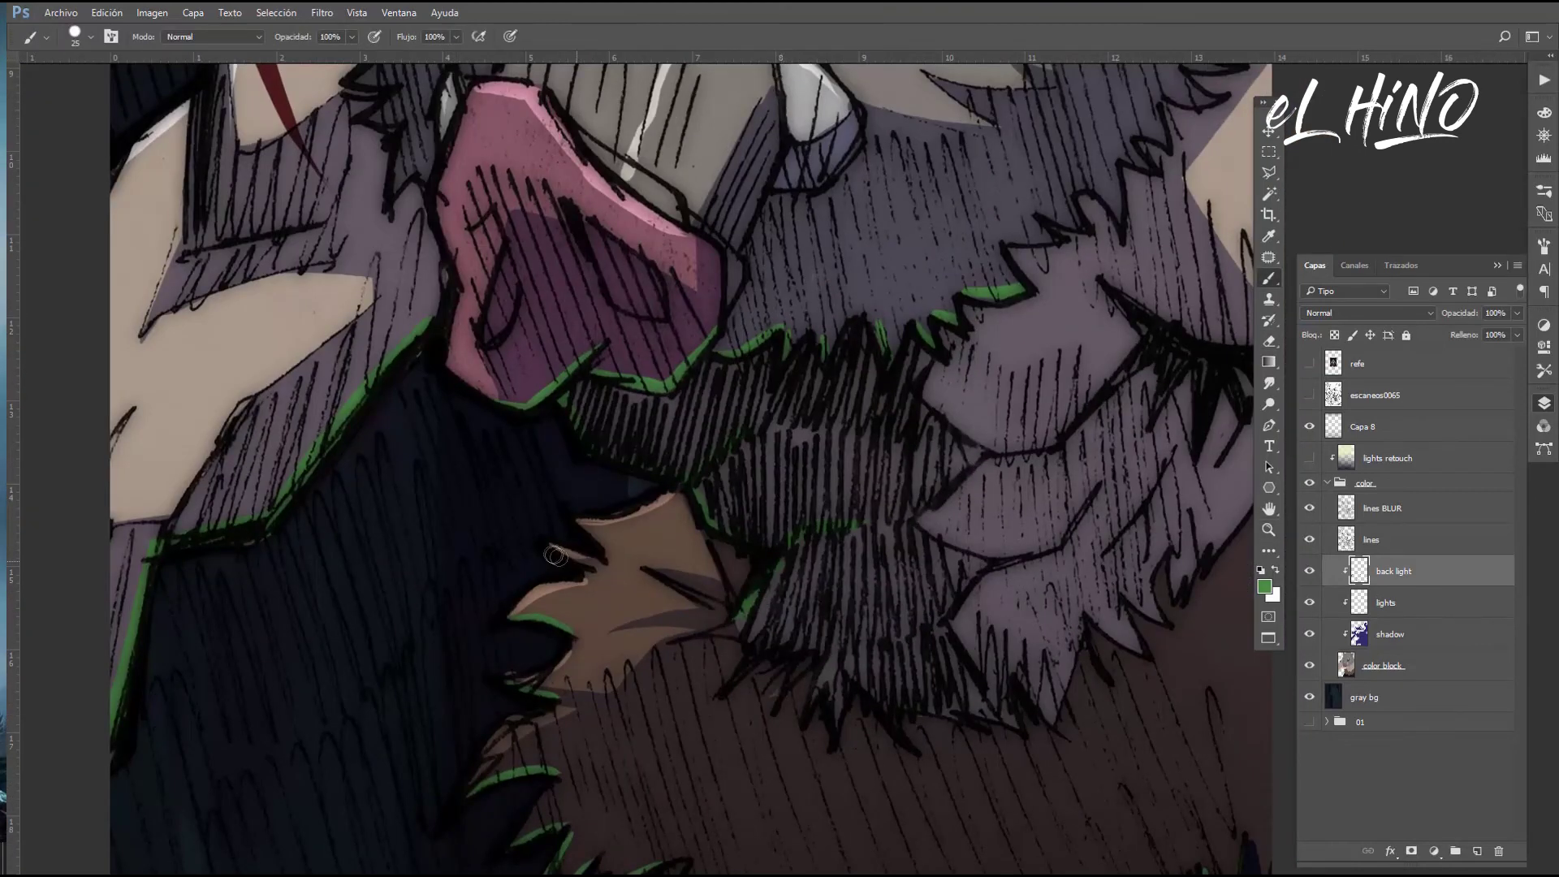
left_click_drag(491, 332, 524, 445)
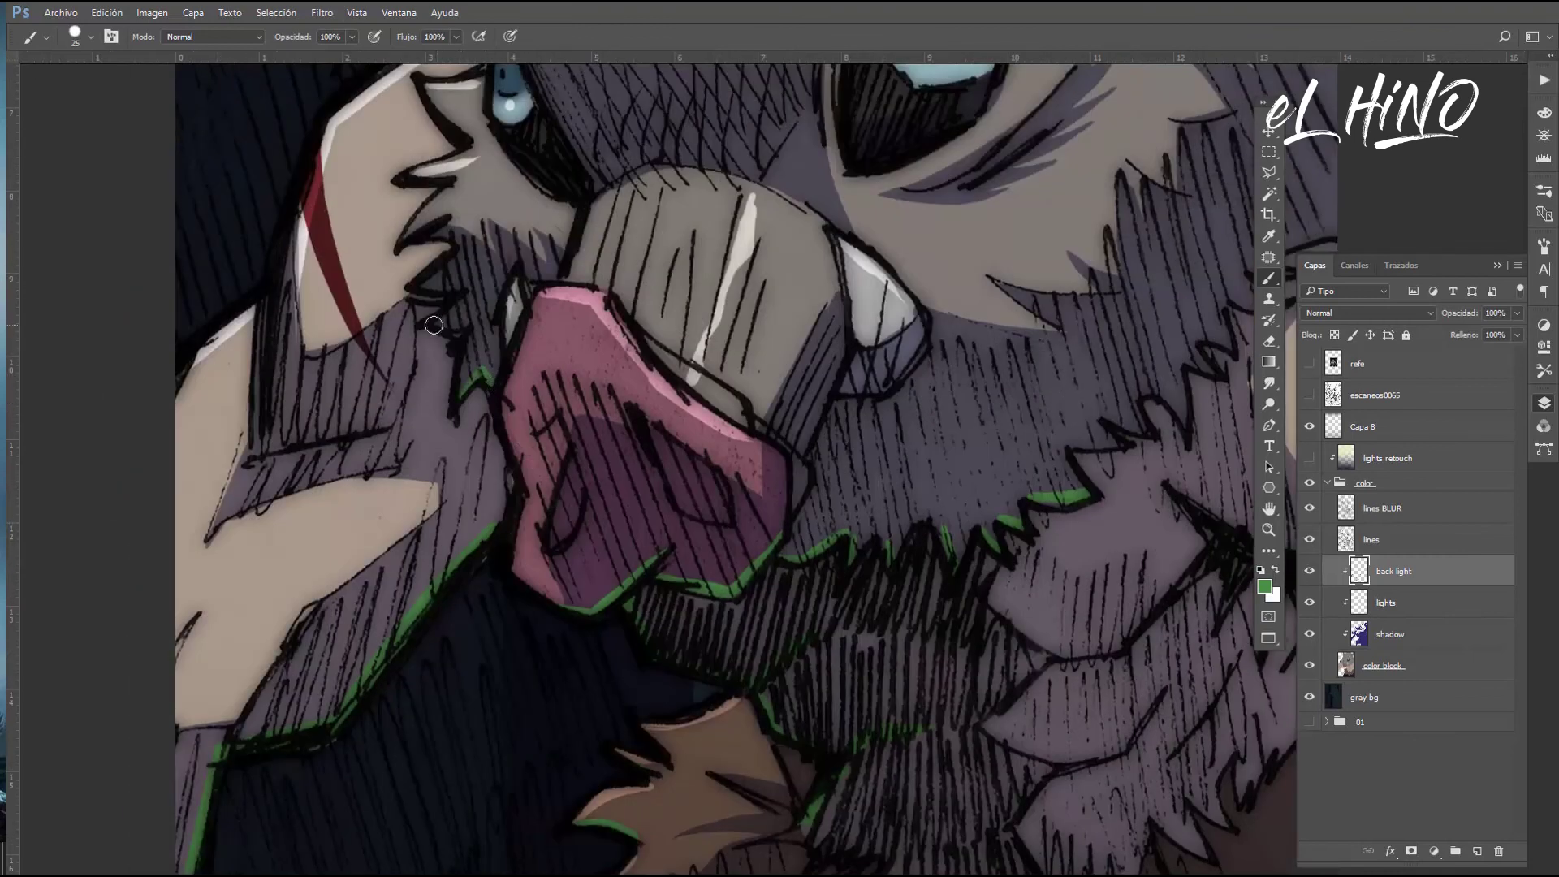
key("z")
key("ctrl+0")
mouse_move(741, 647)
left_mouse_down()
mouse_move(786, 613)
mouse_move(747, 634)
left_mouse_up()
key("ctrl+u")
left_click_drag(871, 539, 893, 543)
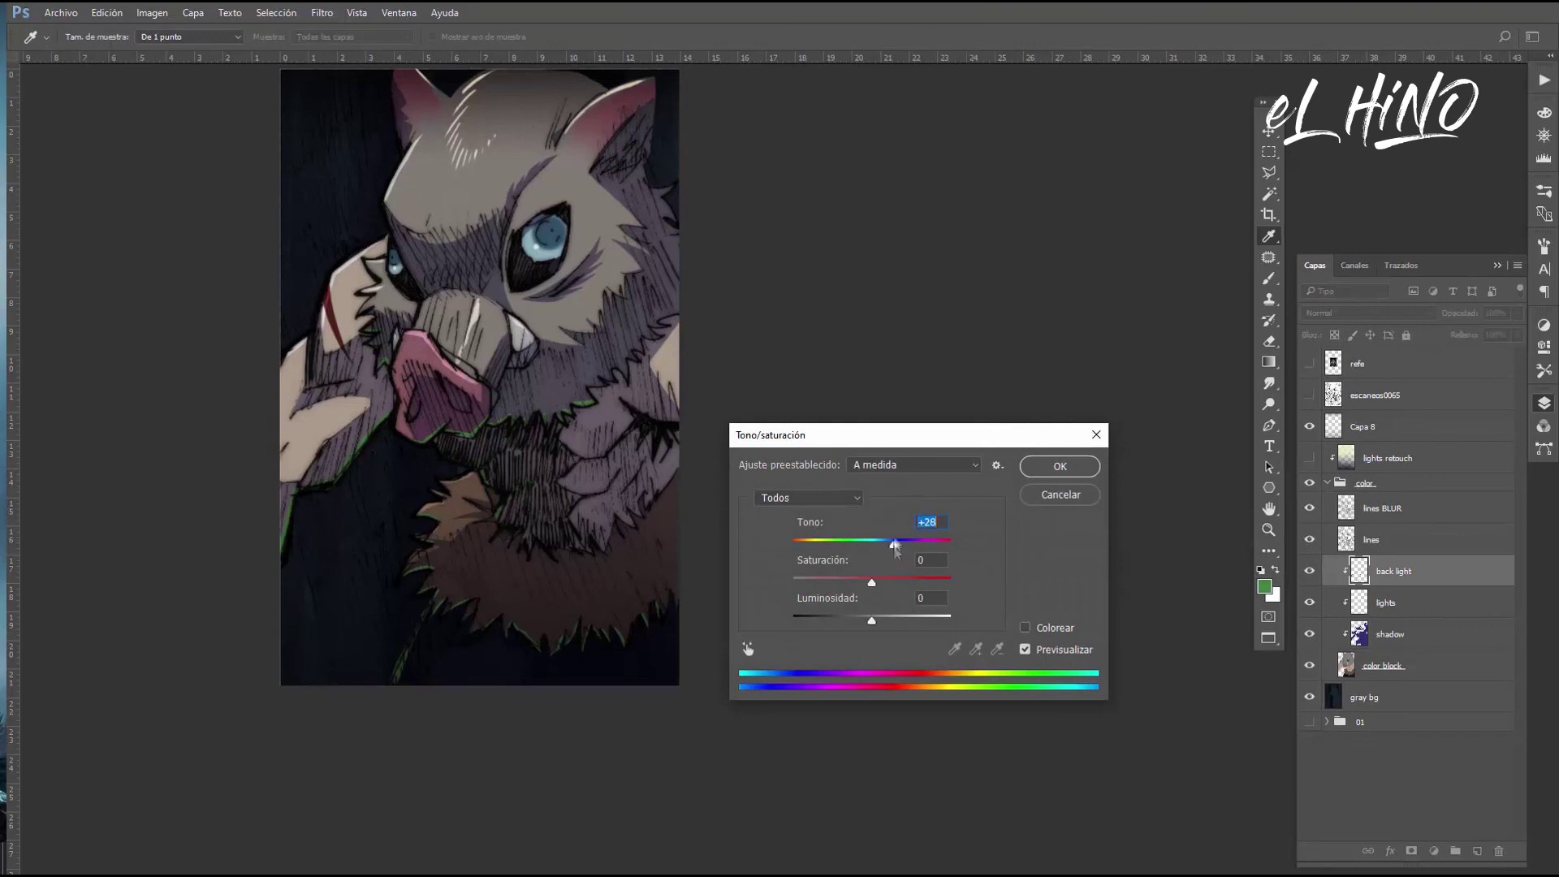
Apply the +28 hue shift, then expand the color group and select the back light layer
left_click(1060, 466)
left_click_drag(932, 577, 831, 608)
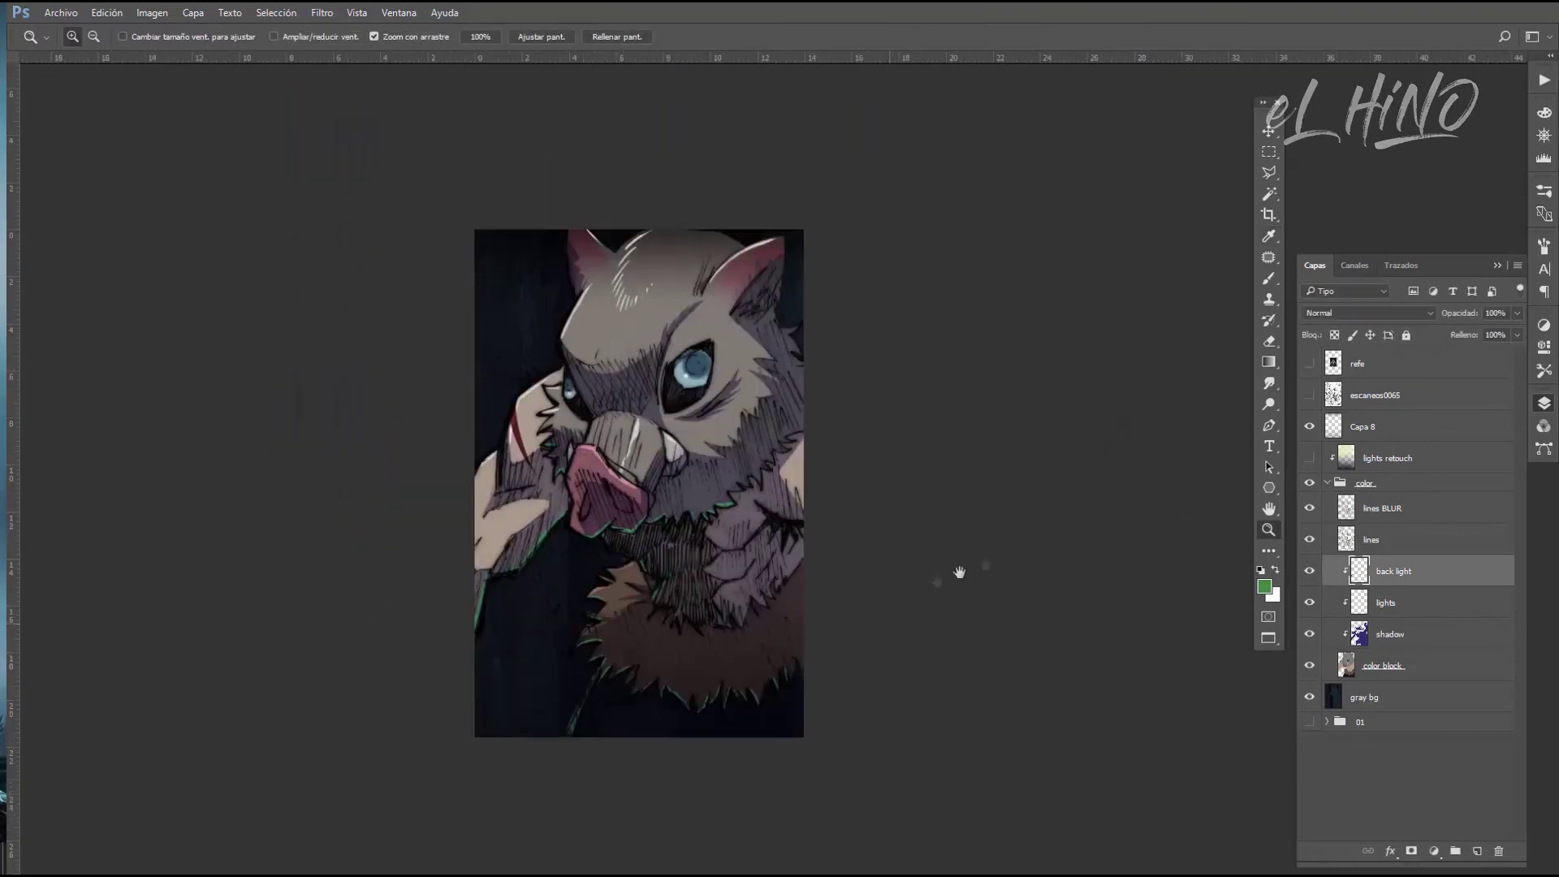
left_click(874, 630, "alt")
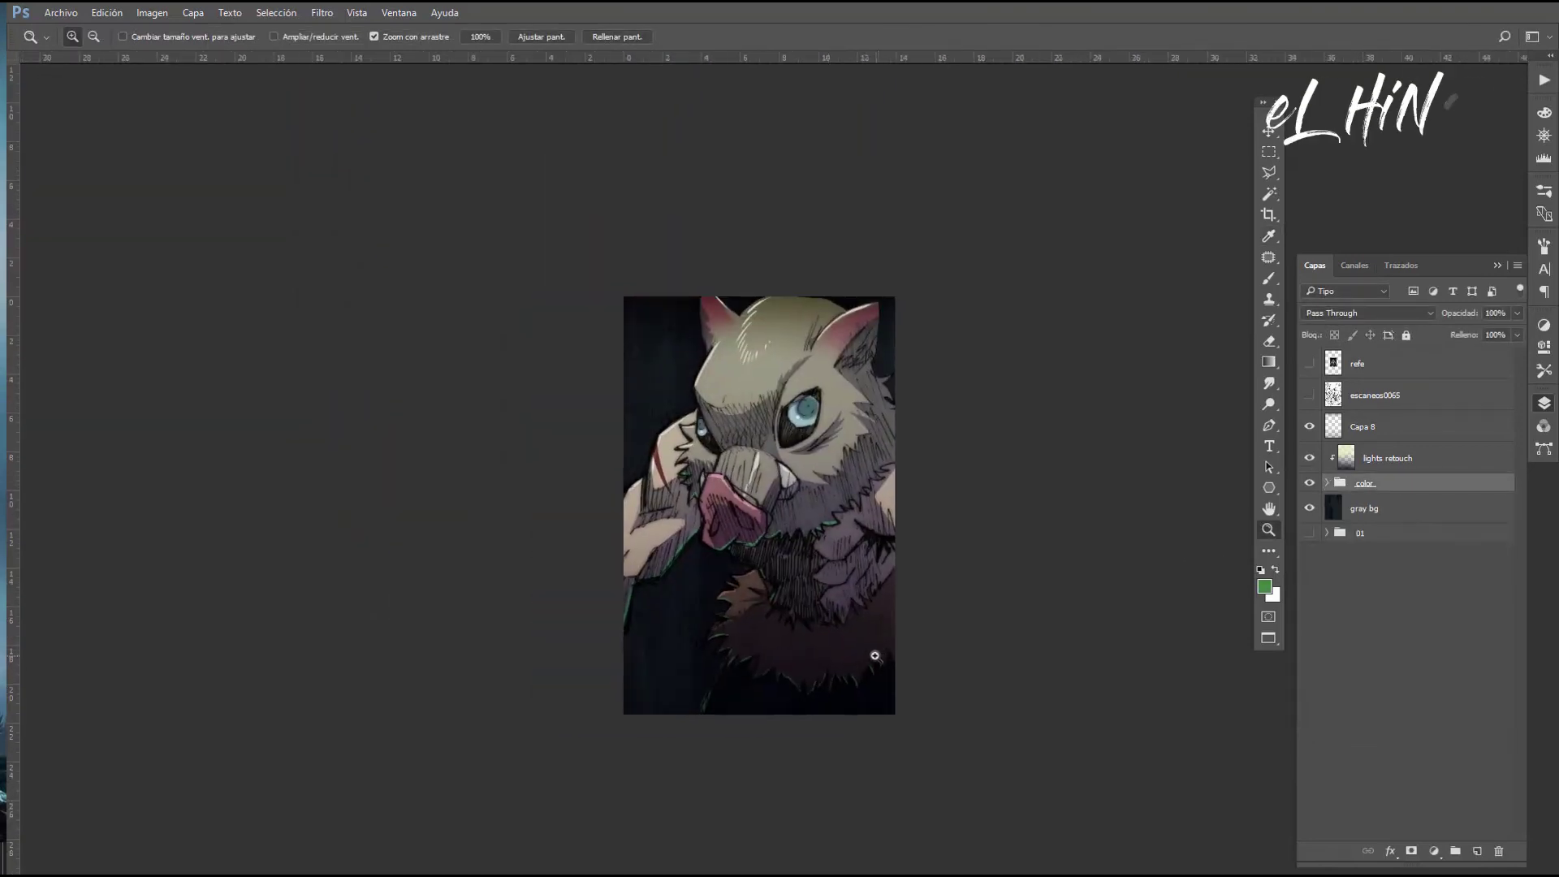
left_click(1327, 483)
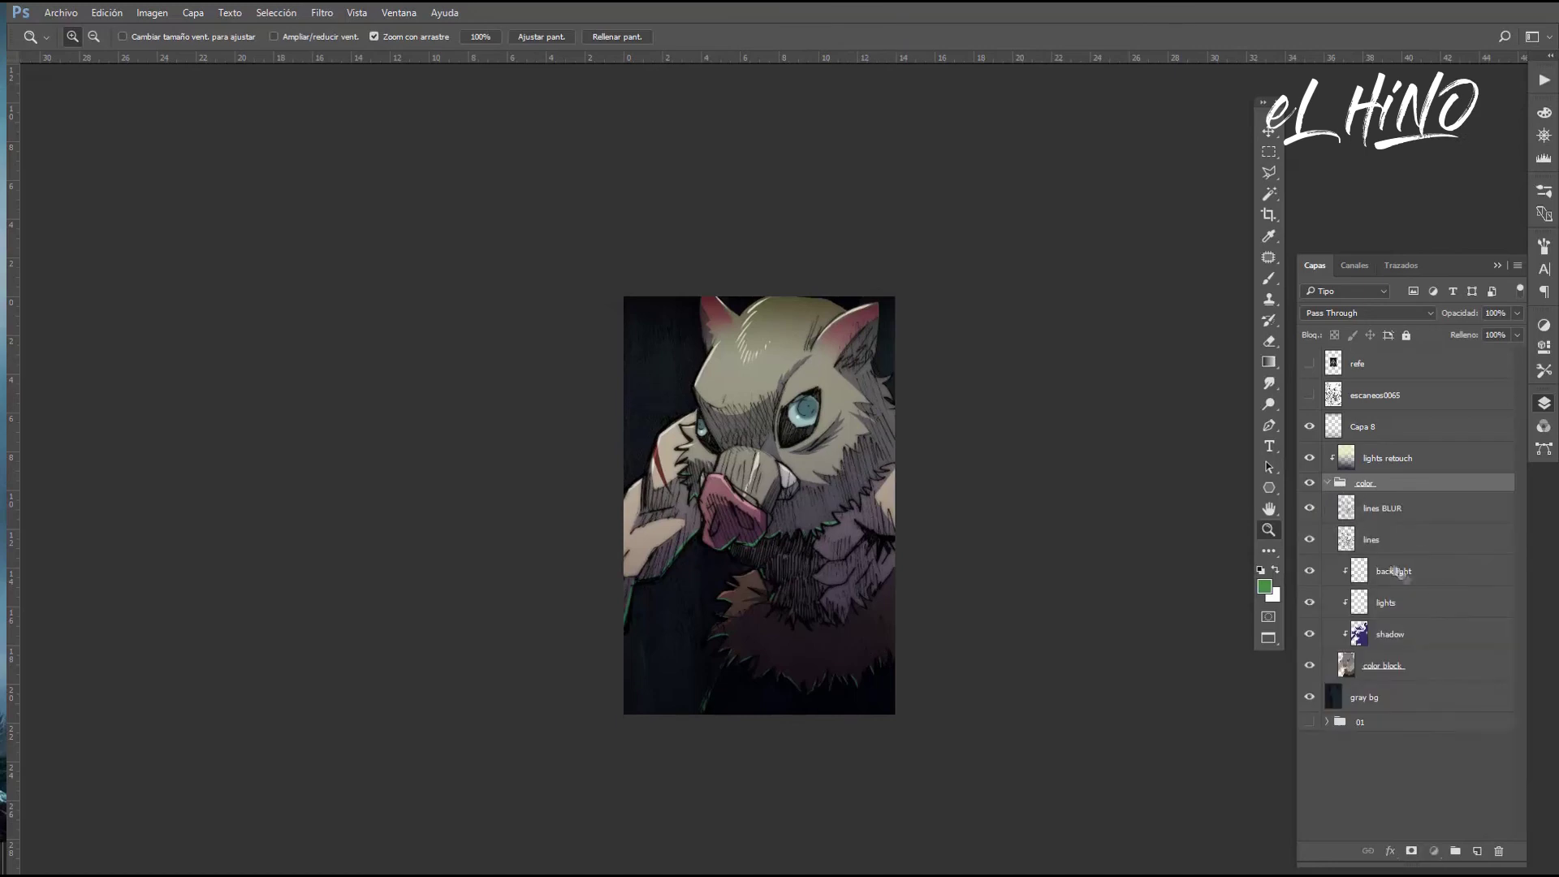
left_click(1393, 571)
key("e")
right_click(877, 536)
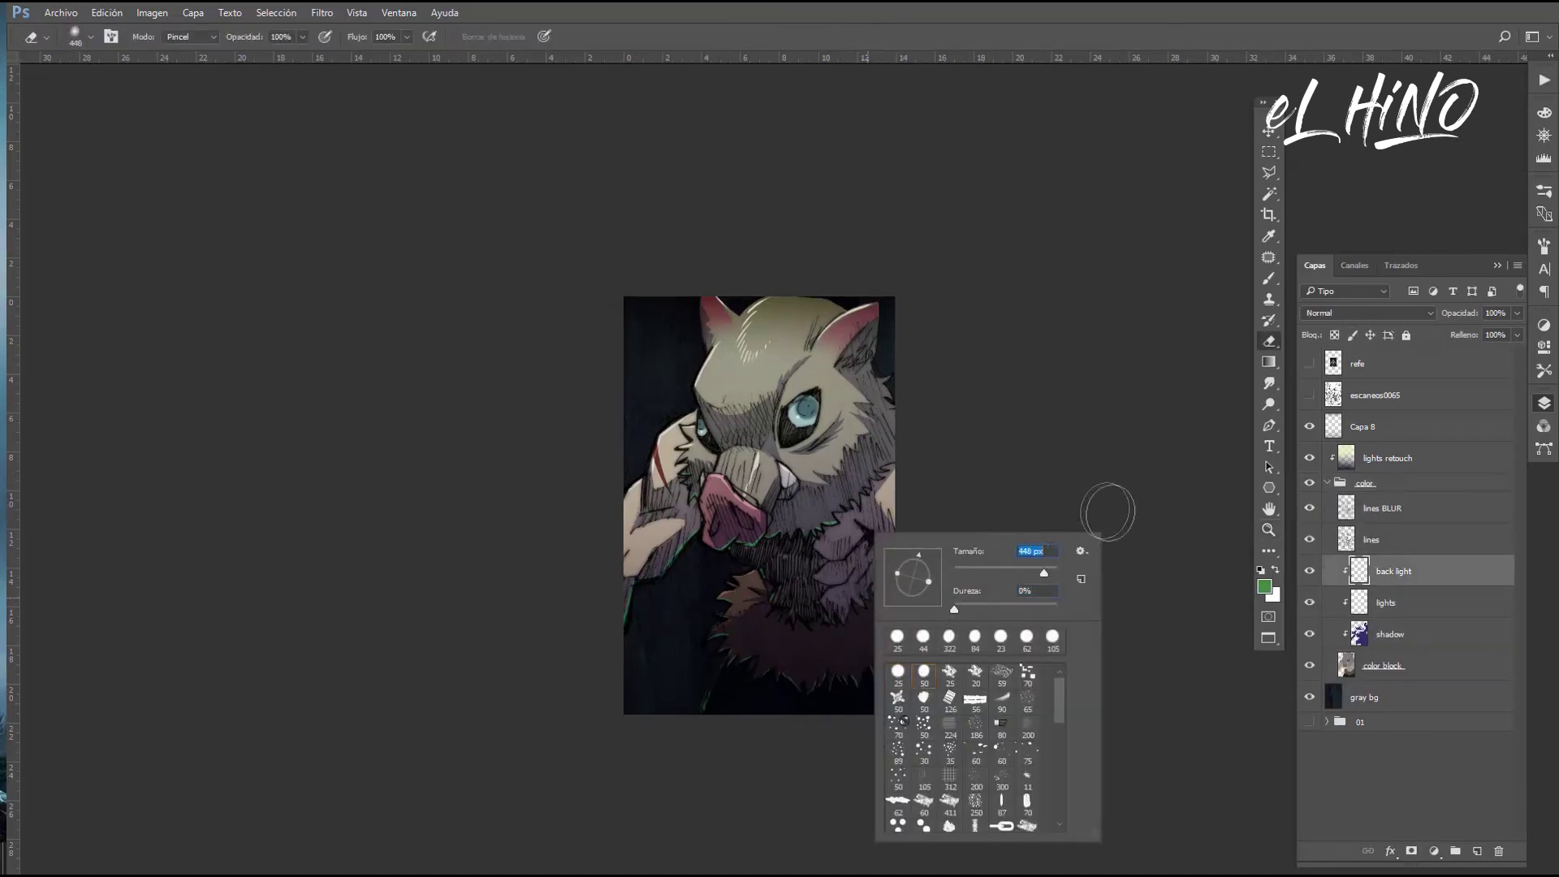
key("Return")
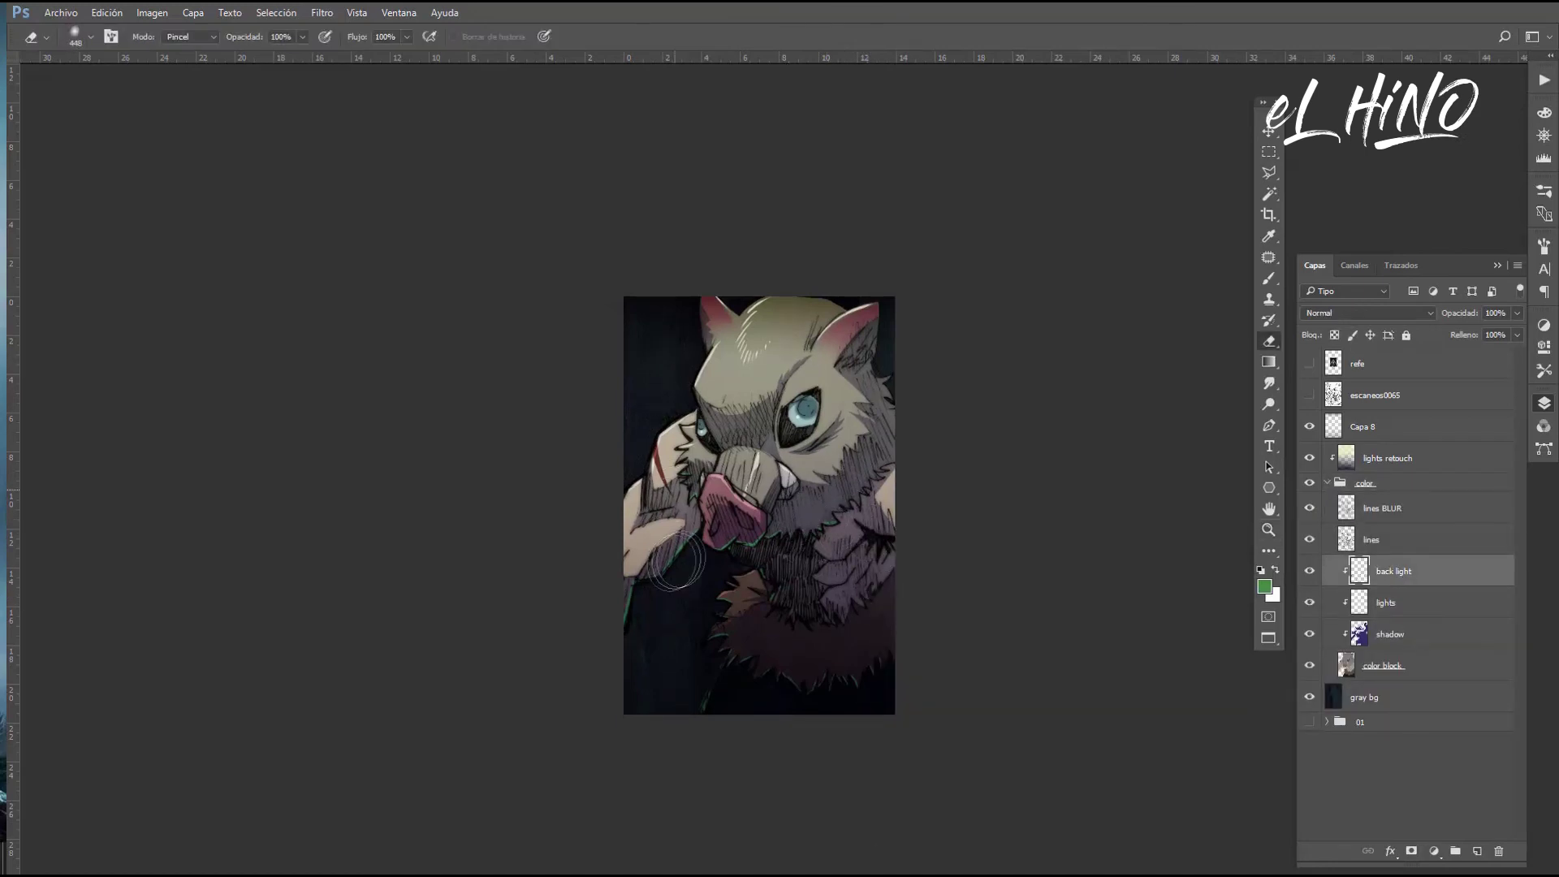
Compare with lights retouch and lines BLUR hidden, collapse the color group, add a new layer
key("z")
left_click_drag(913, 589, 921, 586)
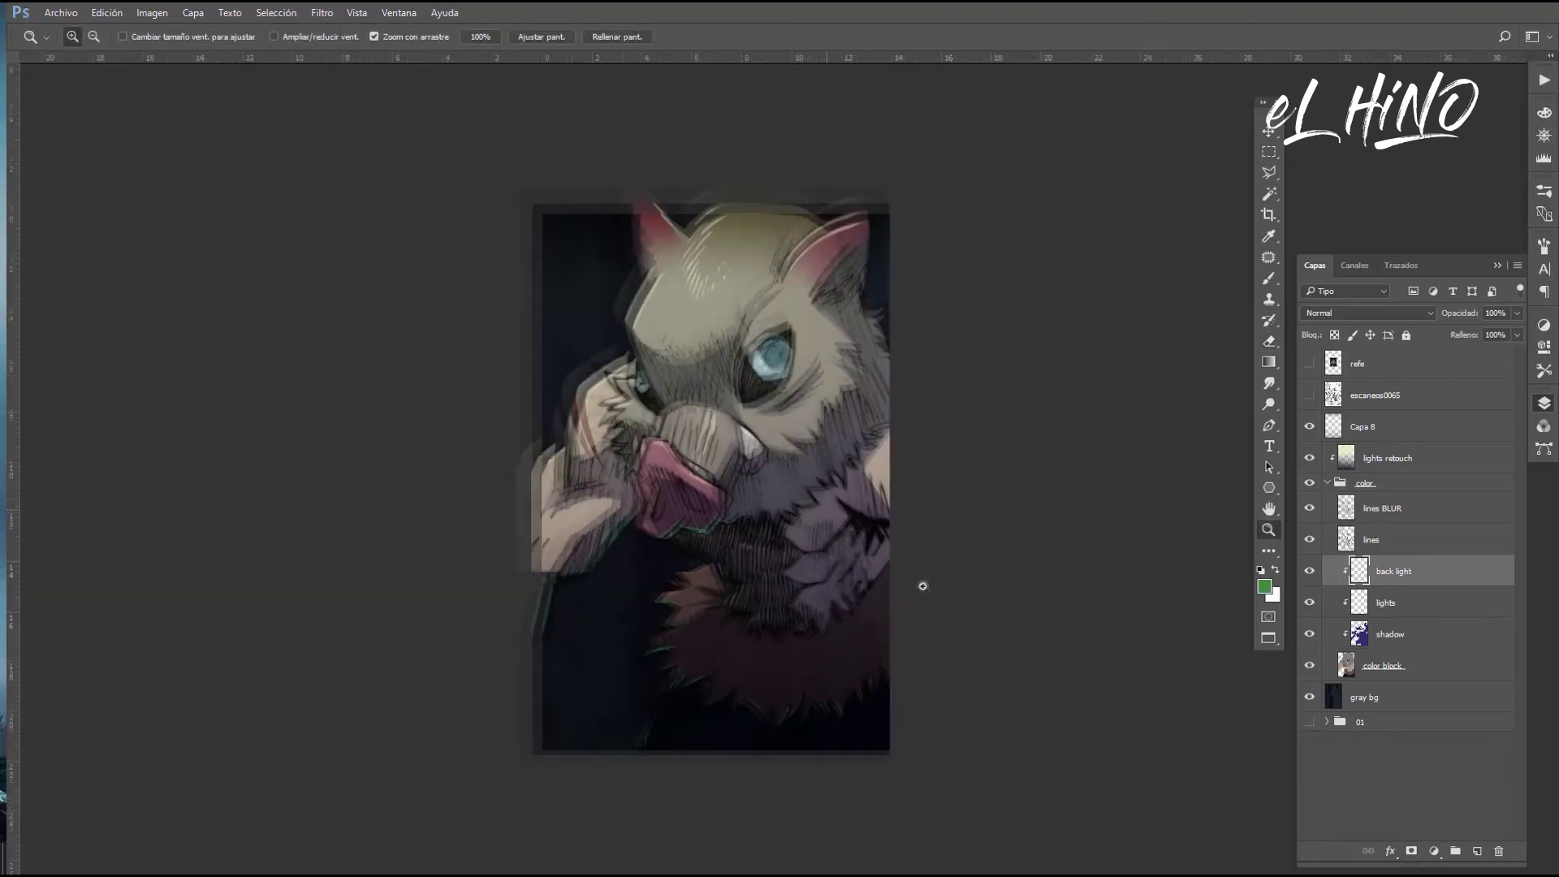
left_click(921, 587)
key("b")
left_click_drag(733, 440, 723, 429)
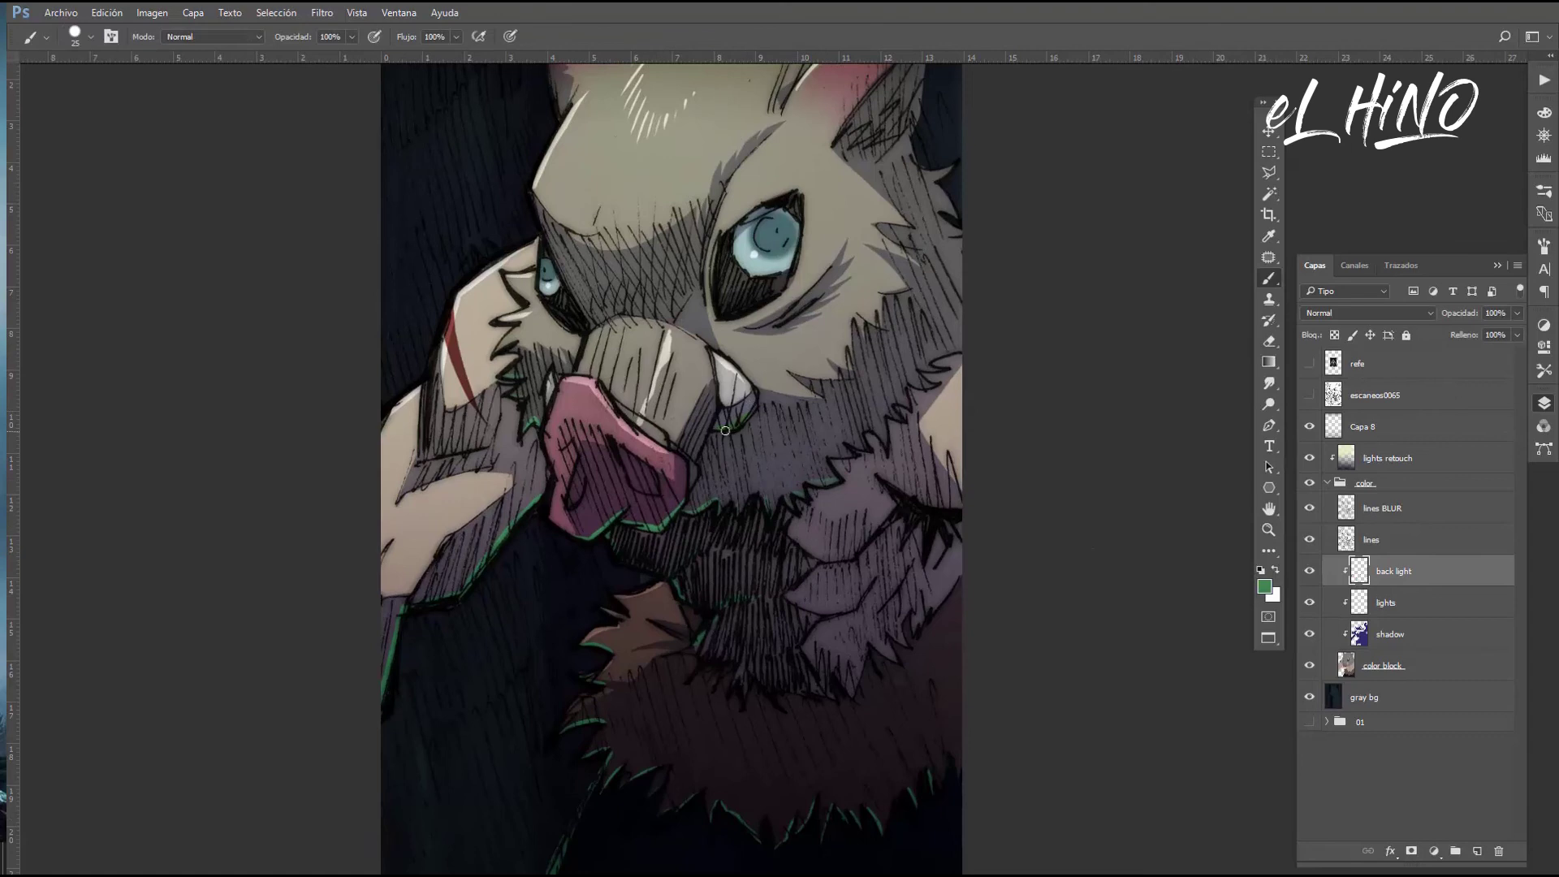
left_click(1308, 458)
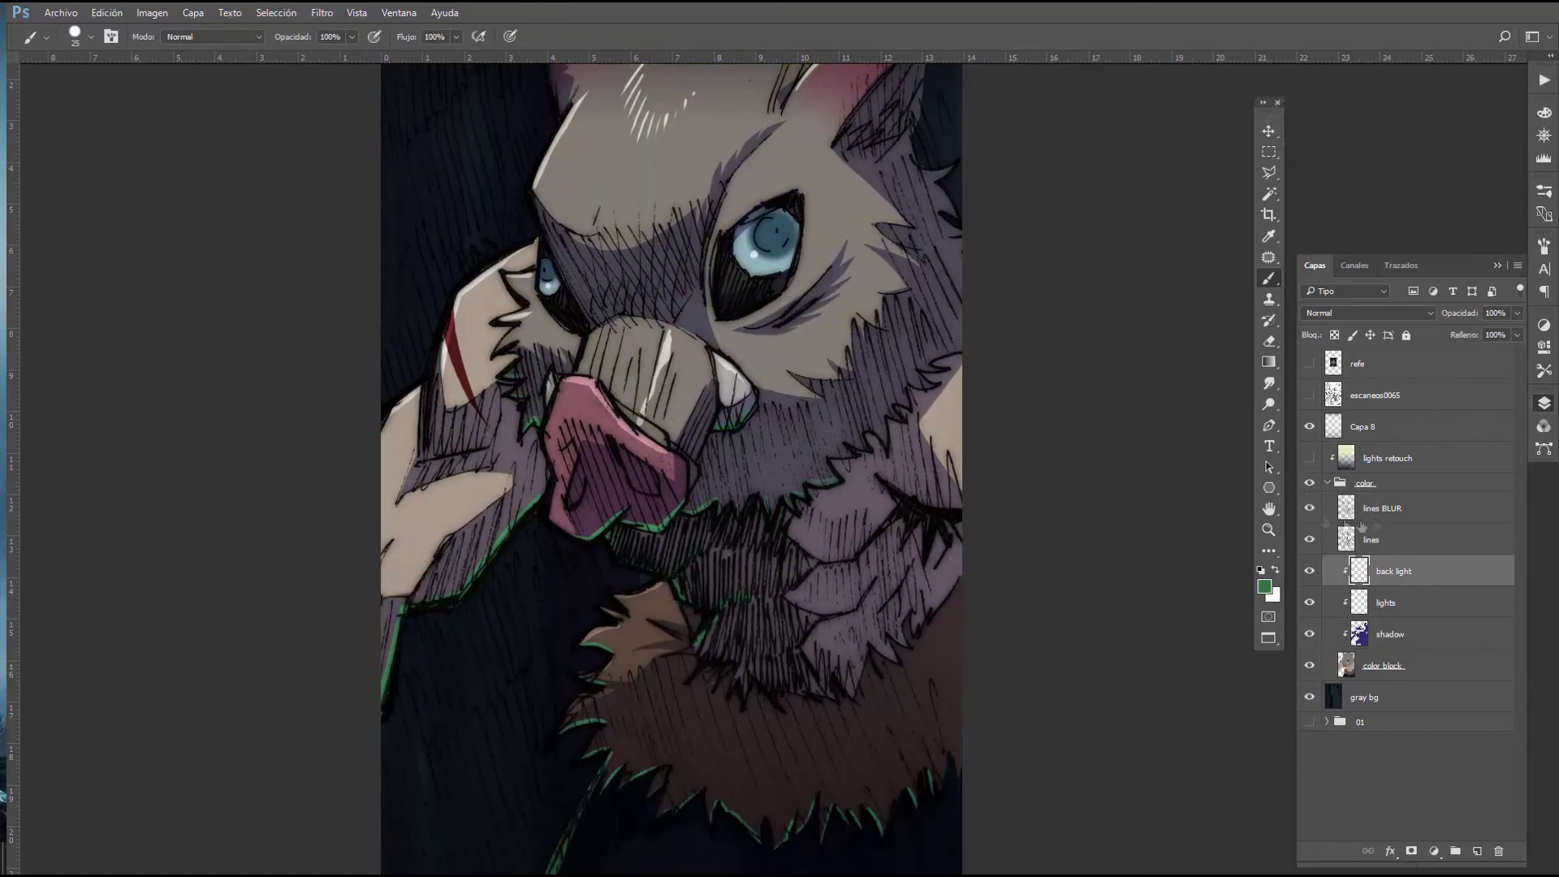
left_click(1309, 507)
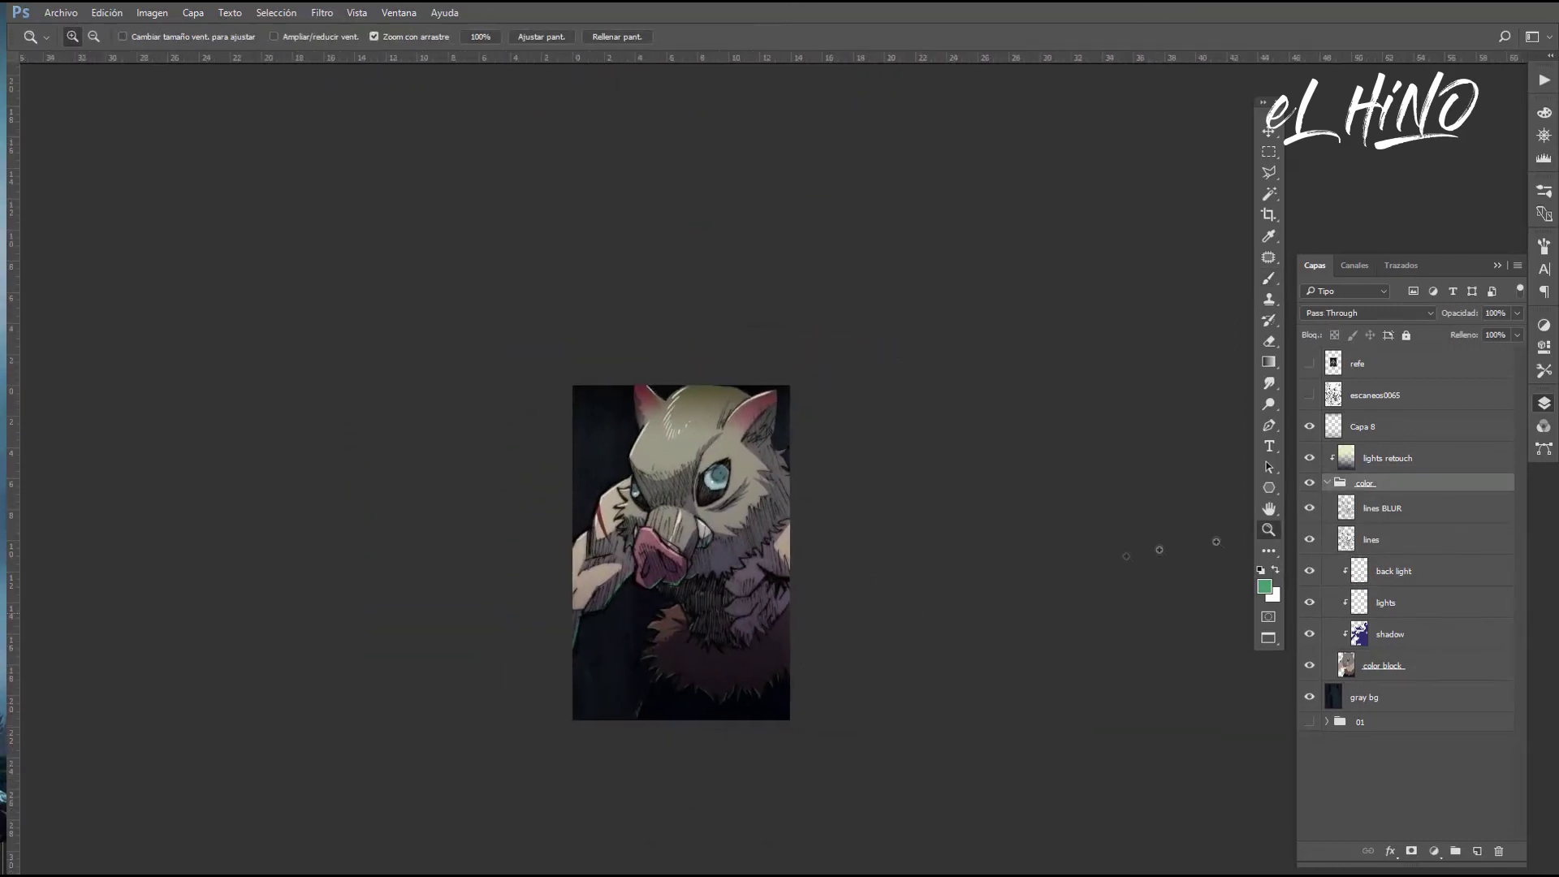
left_click(1328, 483)
key("ctrl+shift+alt+n")
Write a white 'HiNO' signature with an 8 px brush beside the lower fur
key("x")
left_click(739, 707)
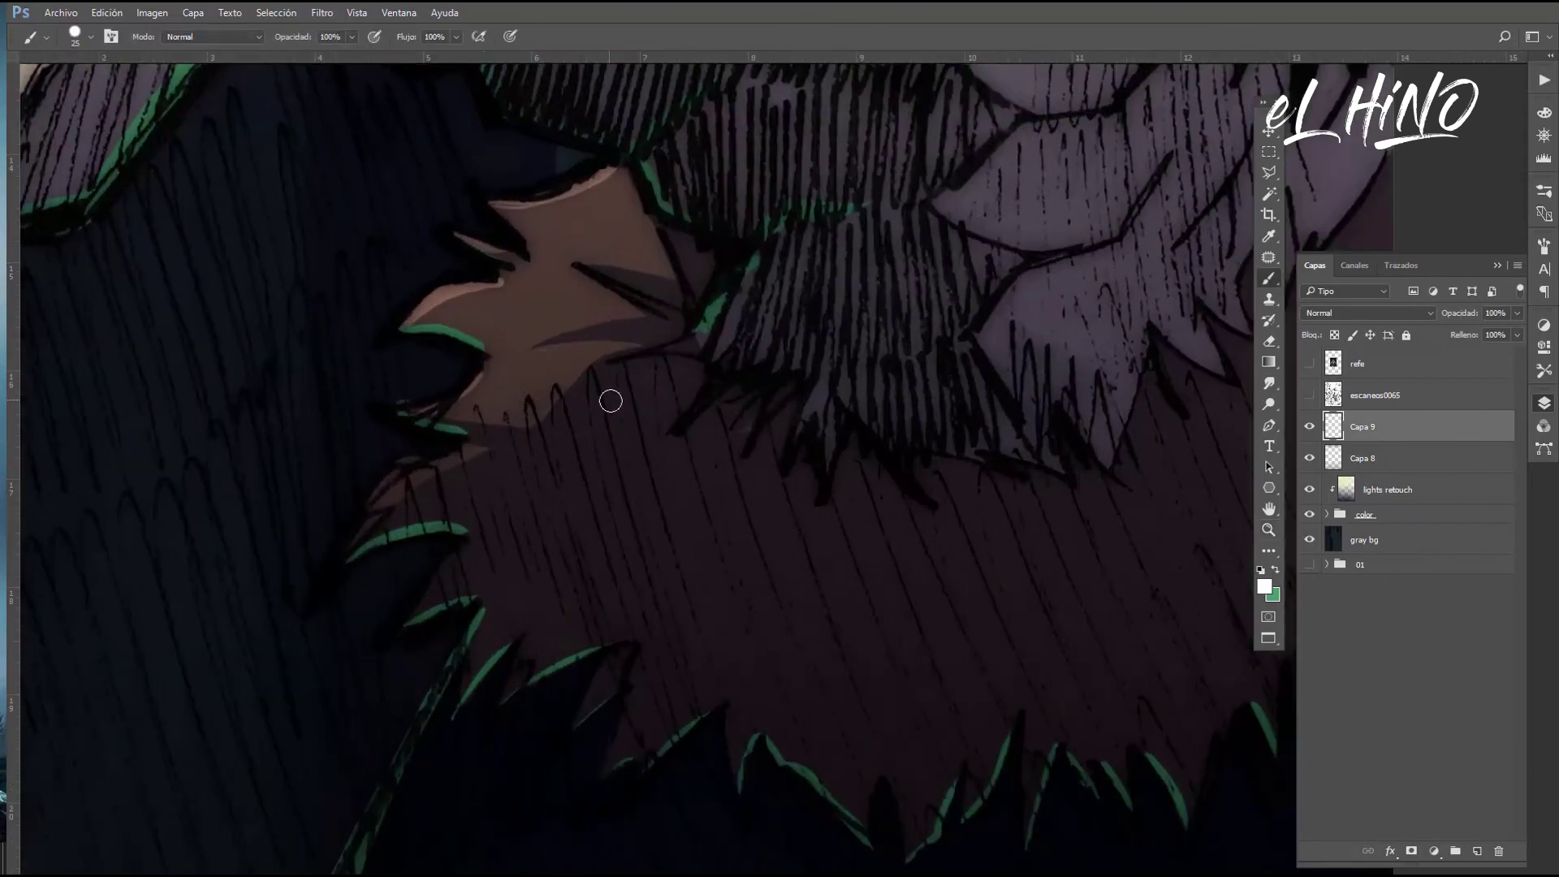
right_click(610, 400)
double_click(649, 507)
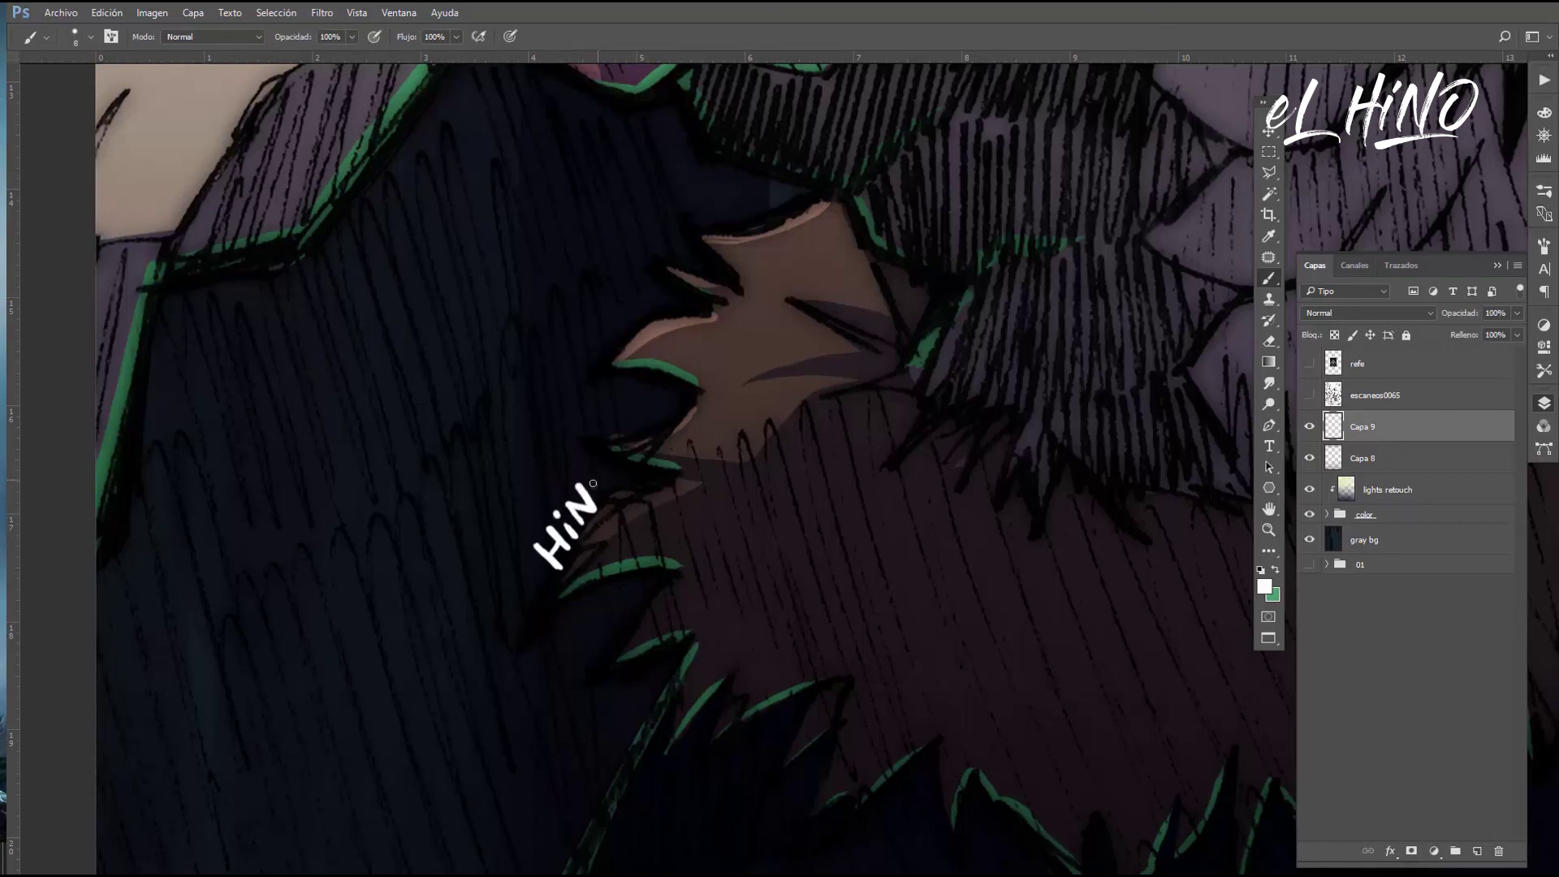
mouse_move(659, 445)
left_mouse_down()
mouse_move(597, 441)
mouse_move(542, 480)
left_mouse_up()
Resize the HiNO signature and fade its layer to 32% opacity
key("ctrl+t")
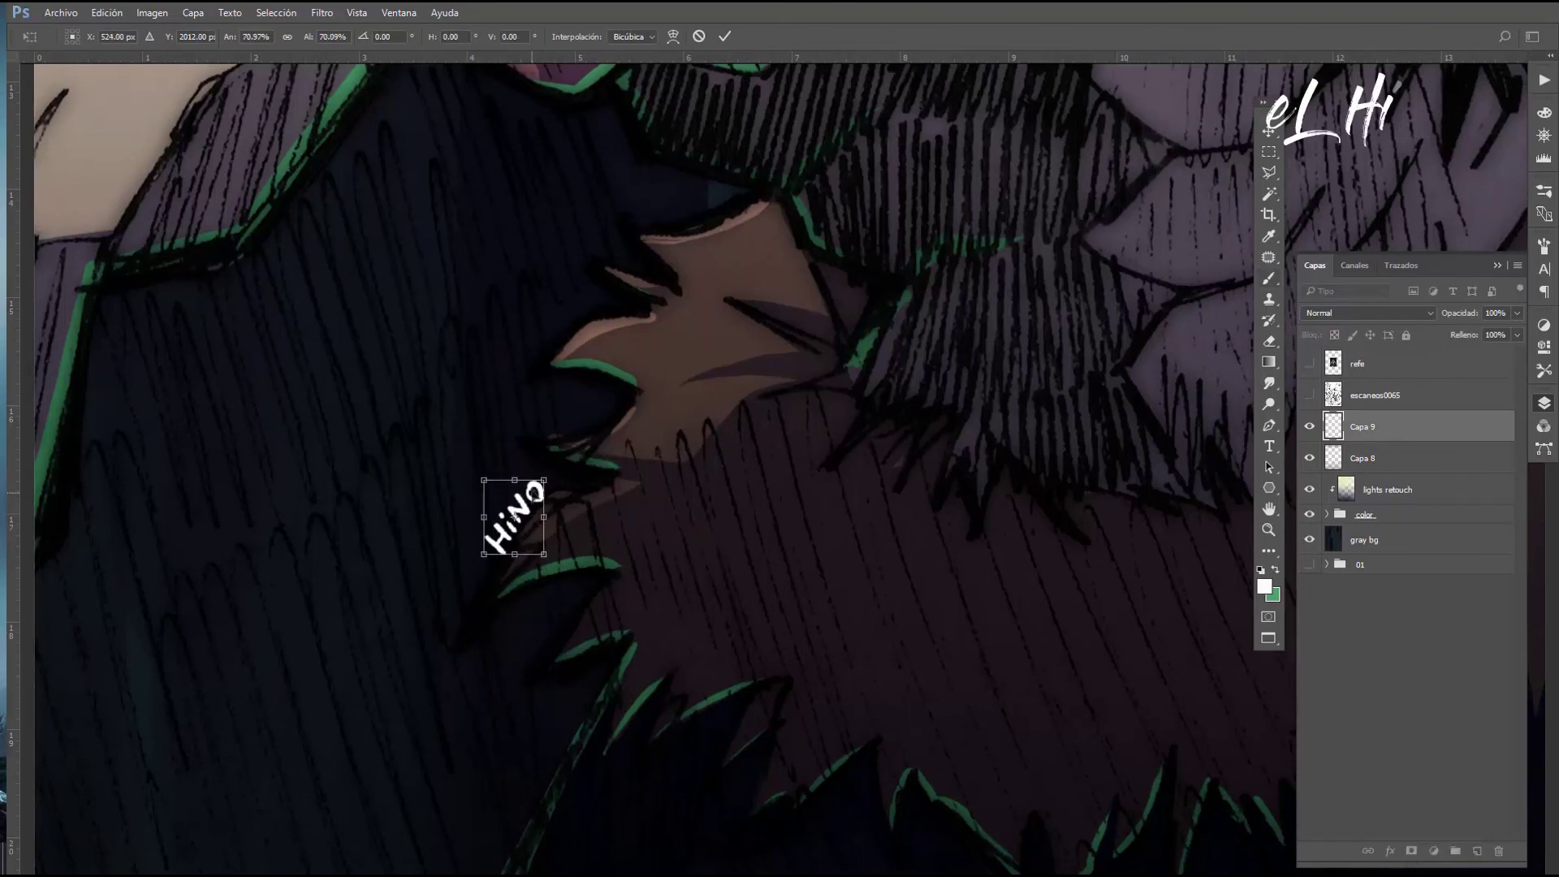
key("Return")
left_click_drag(1491, 325, 1476, 332)
key("z")
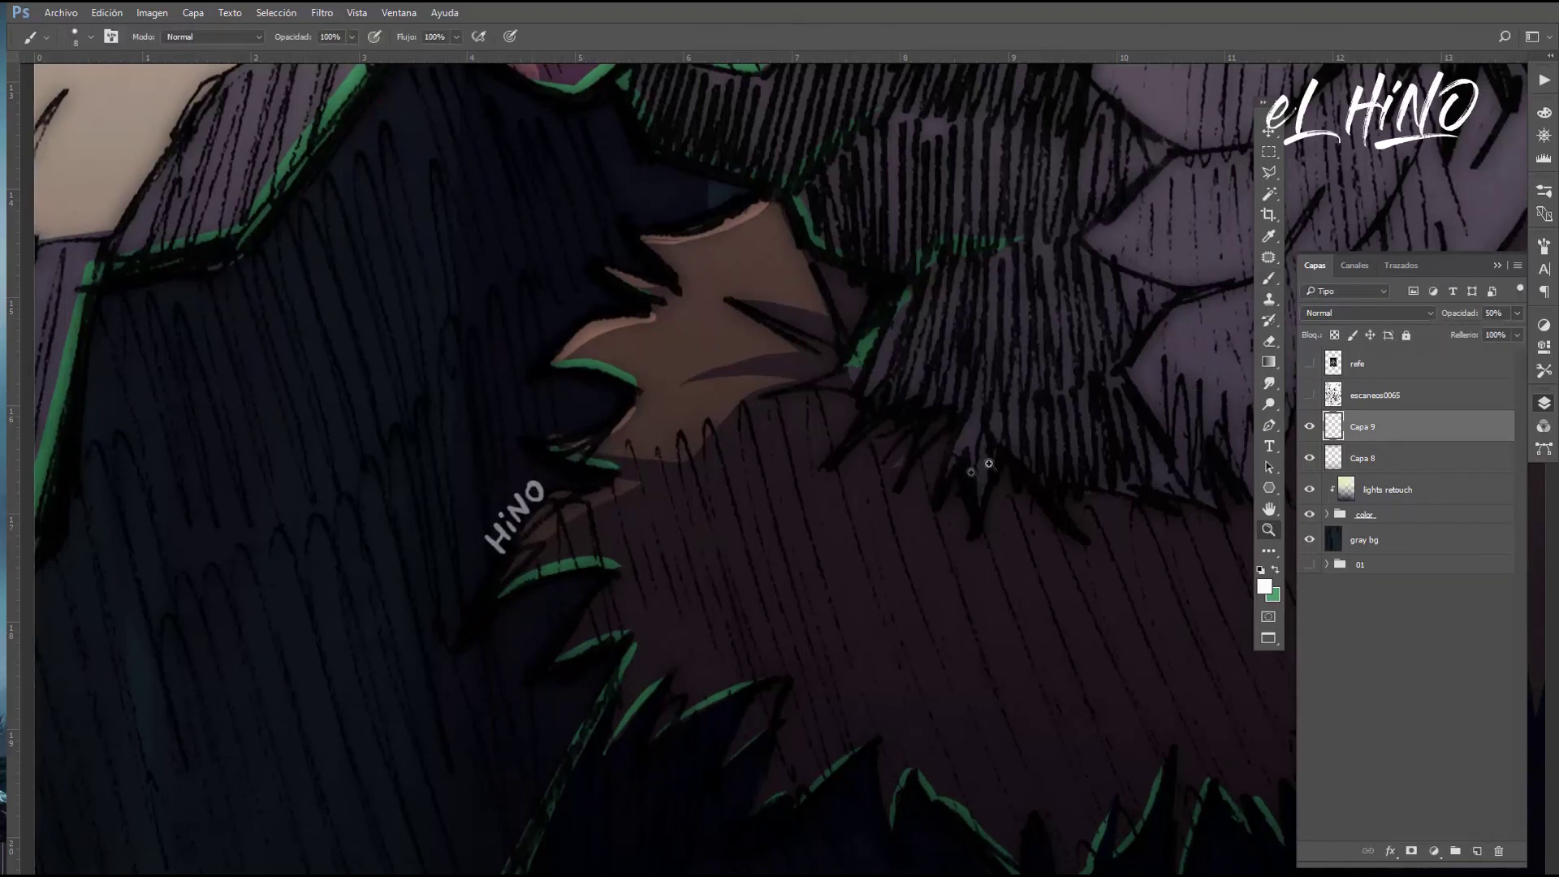
mouse_move(926, 532)
left_mouse_down()
mouse_move(888, 555)
mouse_move(909, 552)
left_mouse_up()
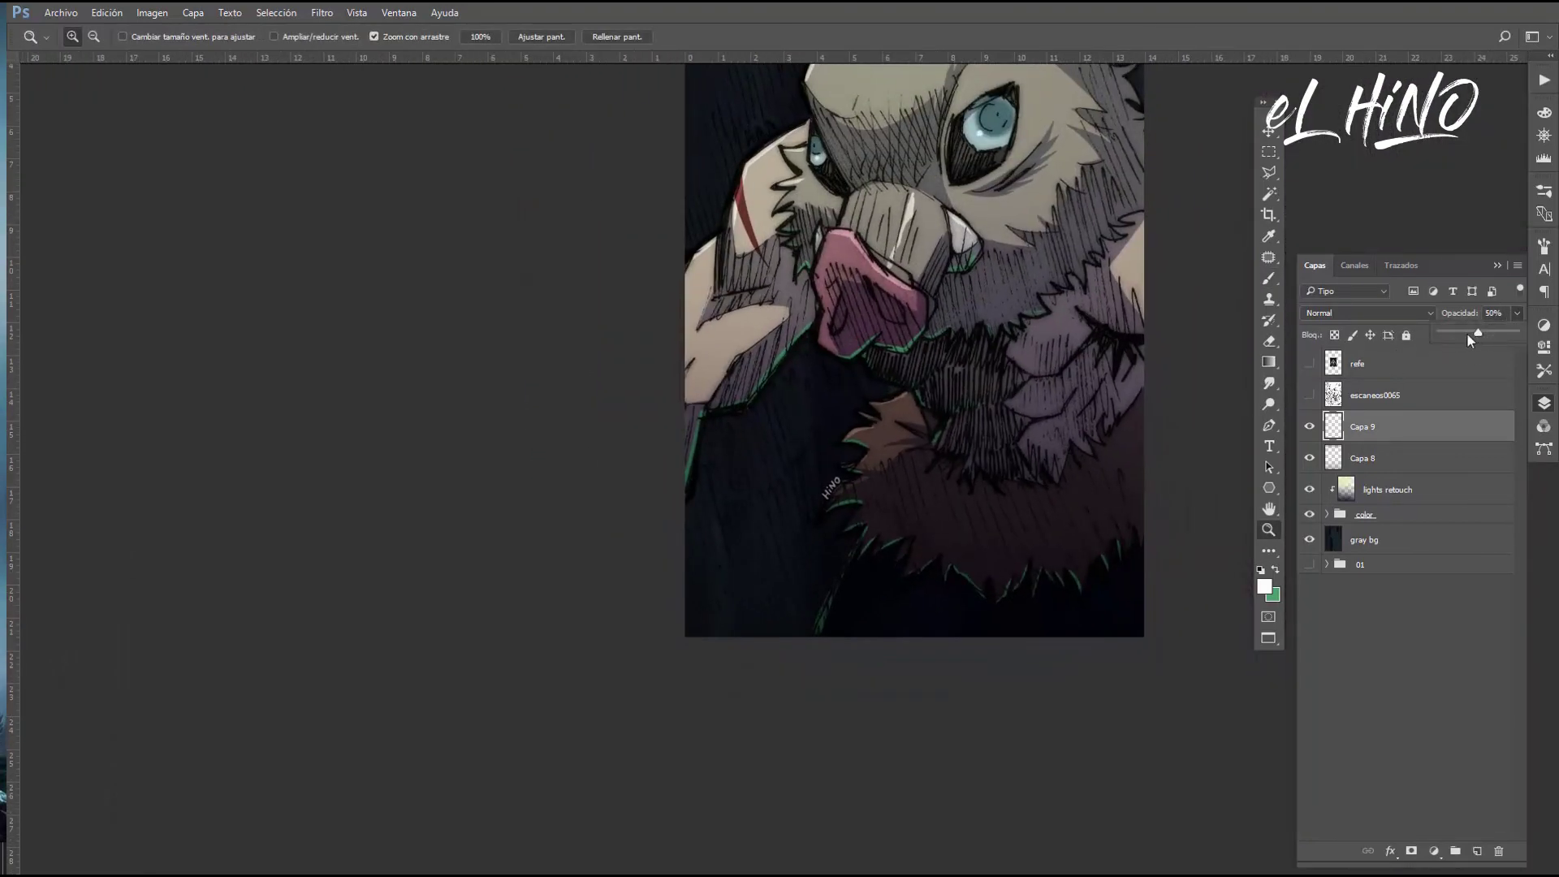
left_click_drag(901, 606, 876, 614)
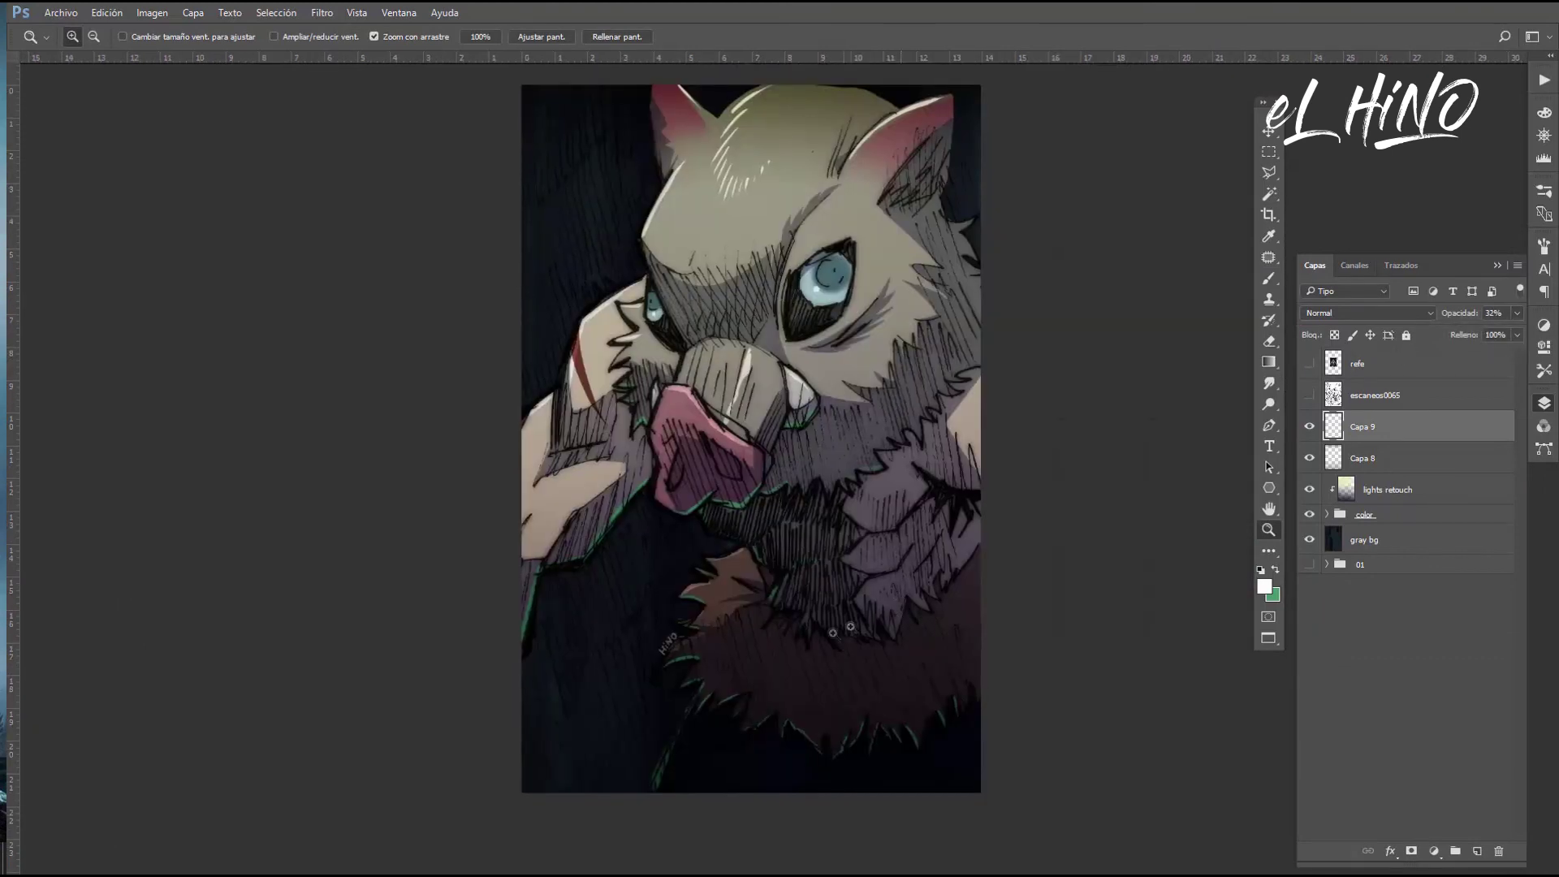
left_click_drag(699, 681, 794, 599)
key("ctrl+t")
left_click_drag(616, 463, 615, 451)
key("Return")
Zoom out to view the finished illustration and hide the rulers
key("z")
key("ctrl+0")
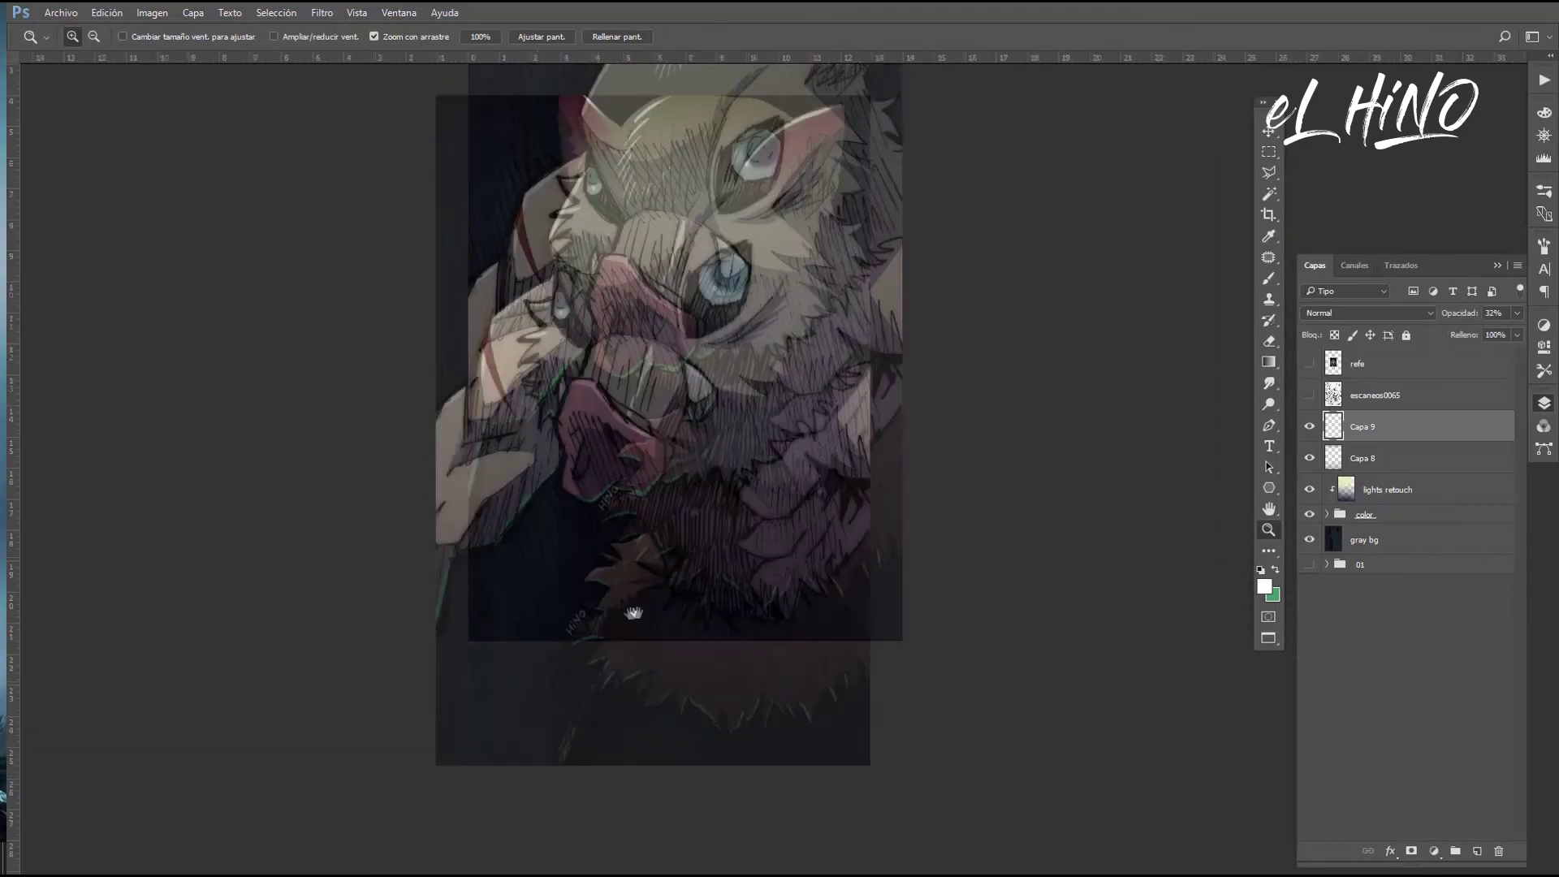
left_click_drag(646, 611, 641, 610)
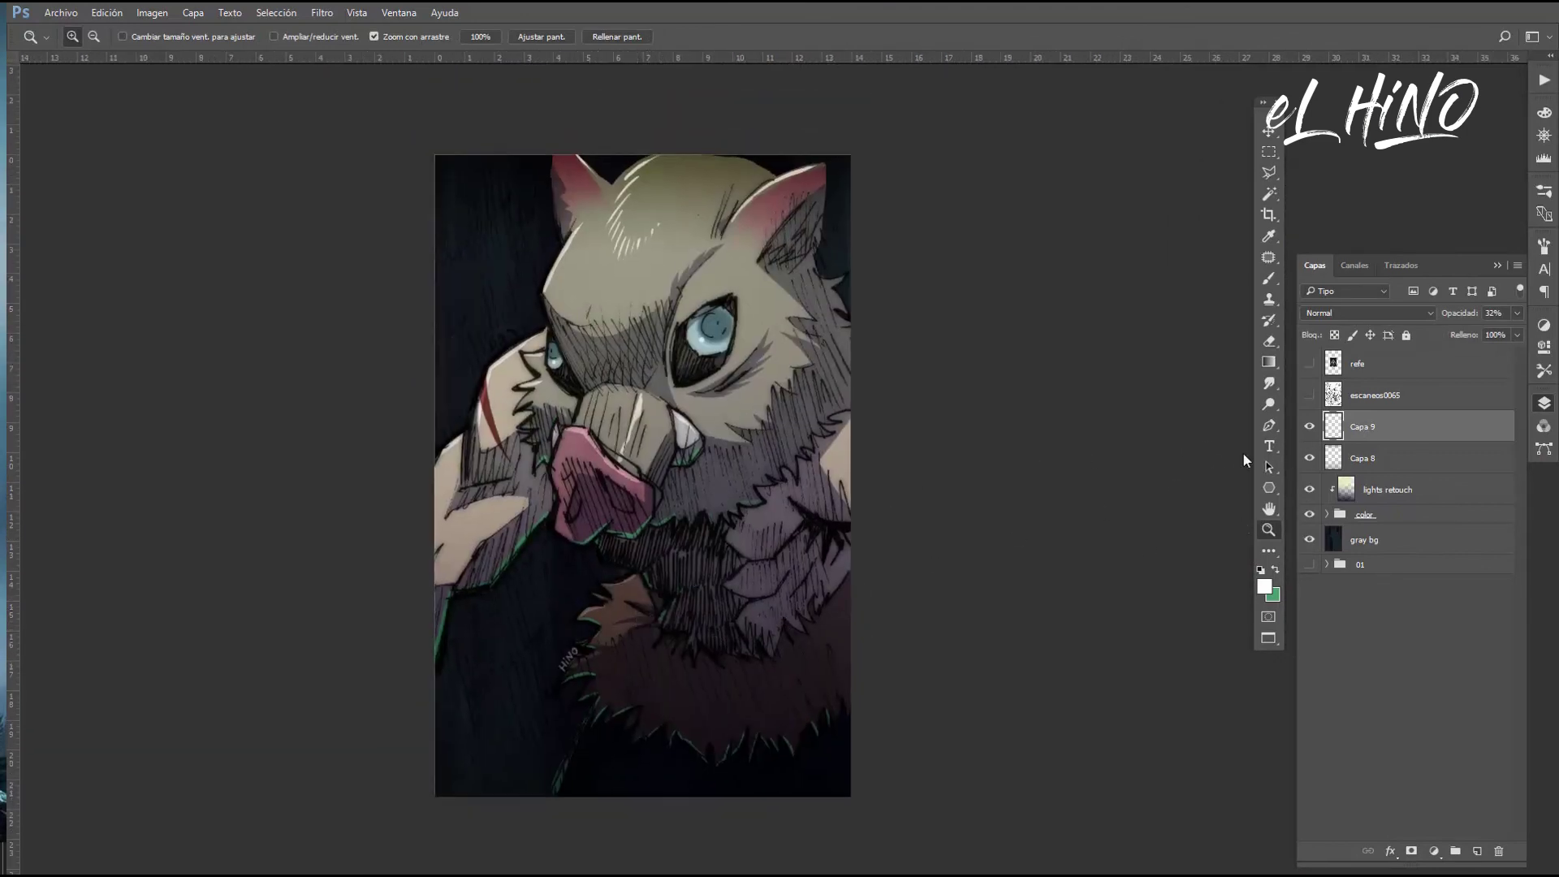
left_click_drag(844, 618, 836, 650)
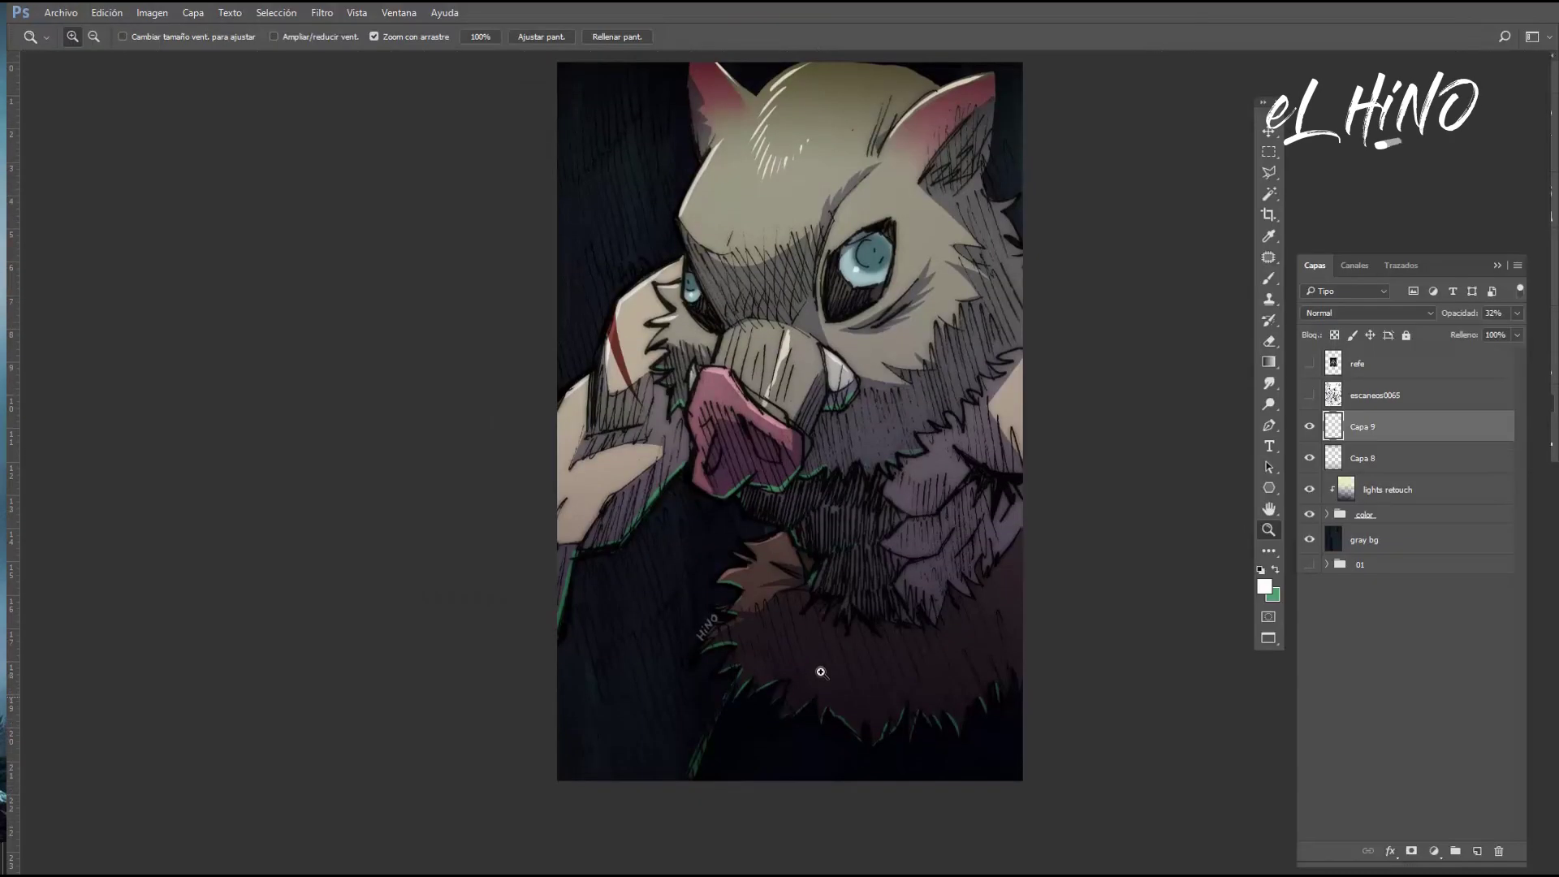
key("ctrl+r")
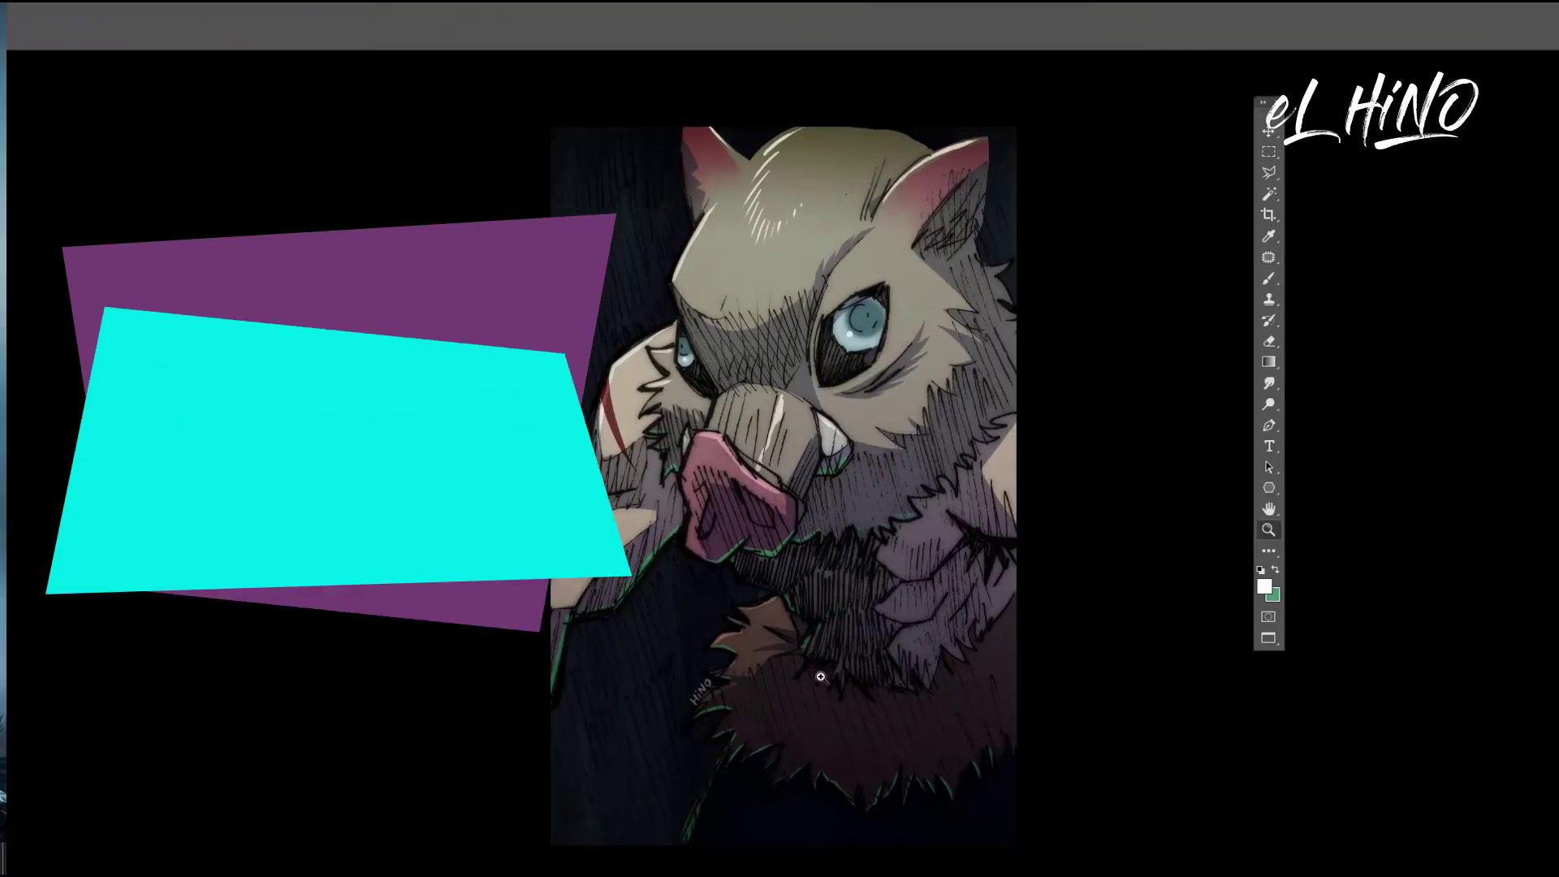